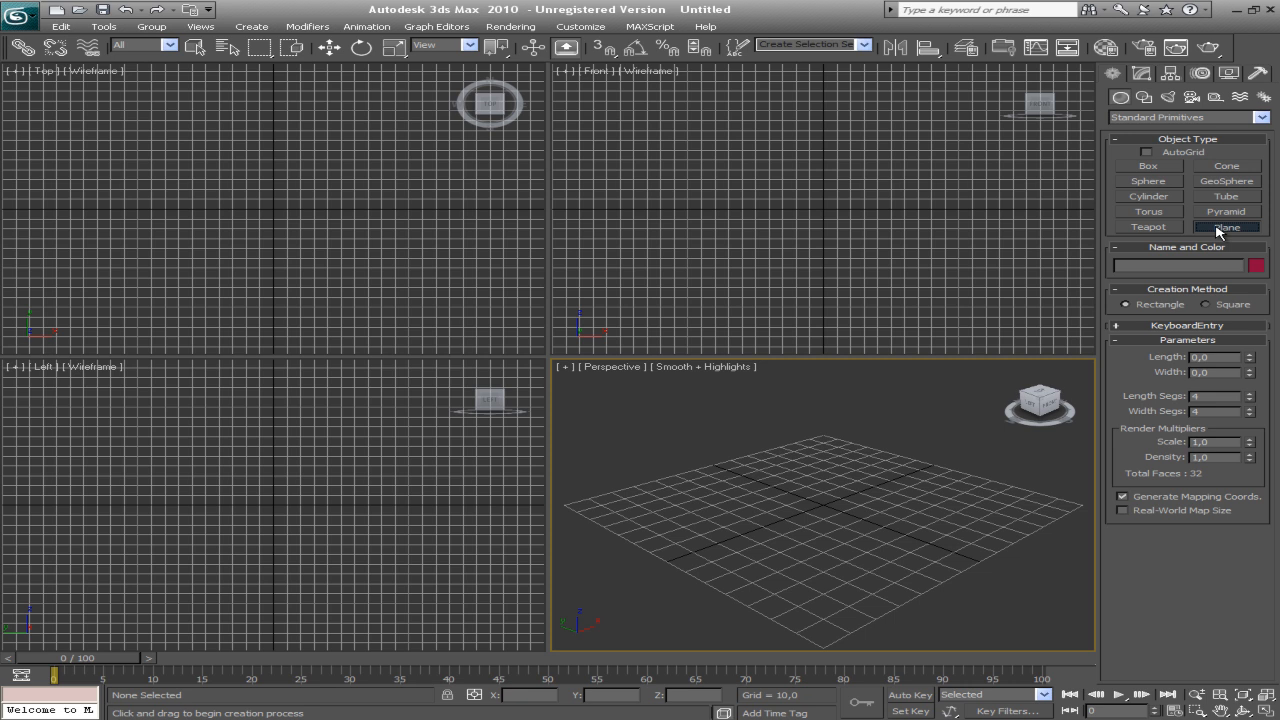
Draw a plane about 228 long by 221 wide in the Front viewport, with one length segment and one width segment
middle_drag(777, 151, 790, 251)
drag(683, 100, 979, 325)
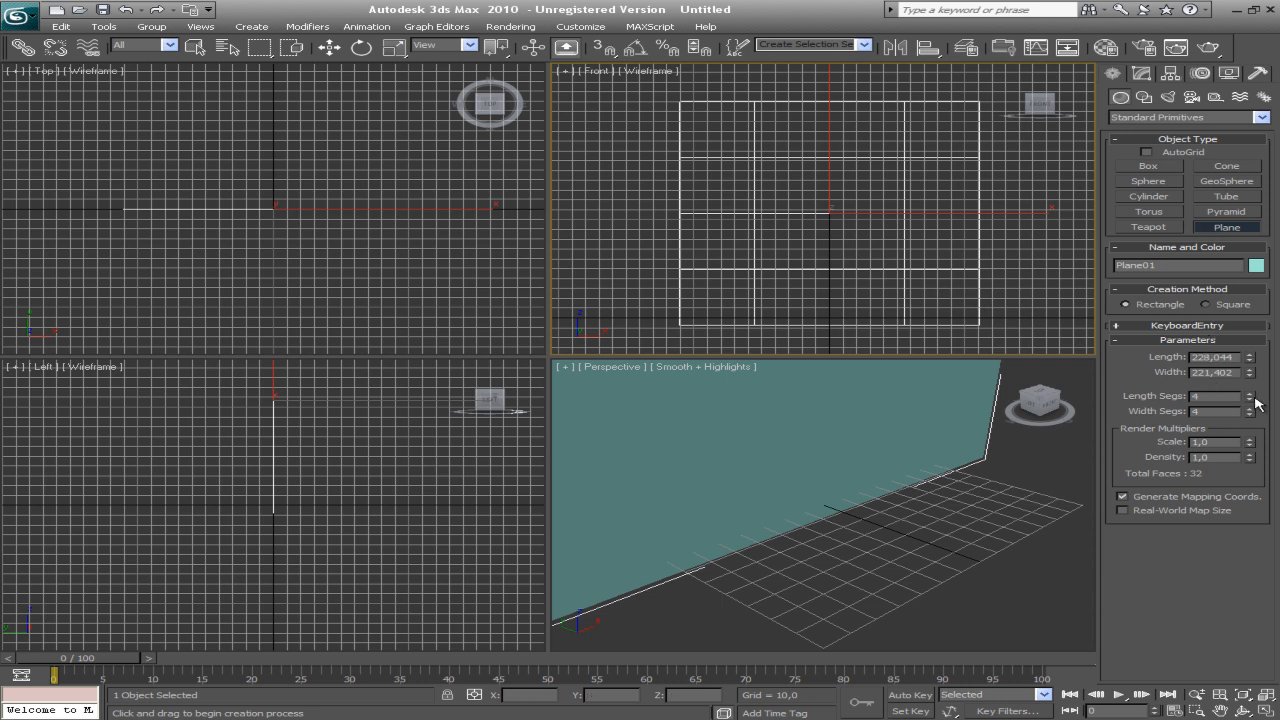
drag(1245, 396, 1248, 466)
drag(1250, 418, 1255, 480)
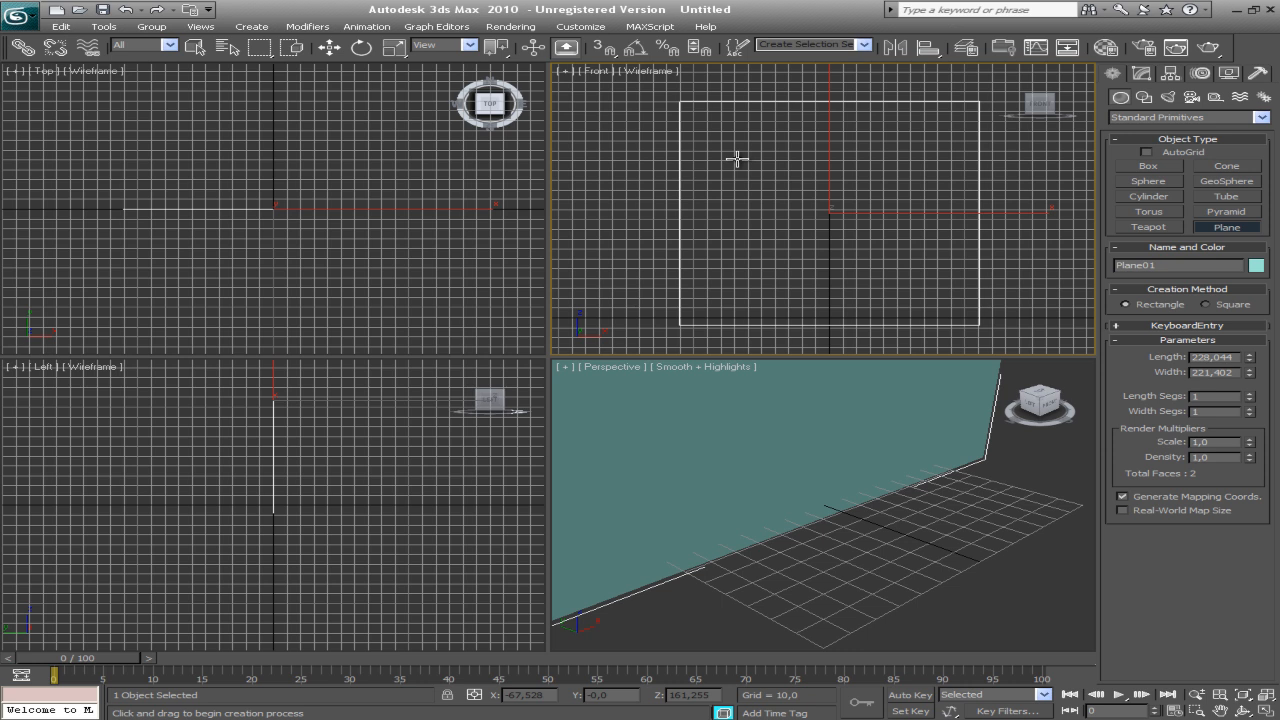
Shade the Front viewport, fit the plane in all views, and assign the 01 - Default material to the plane
key(F3)
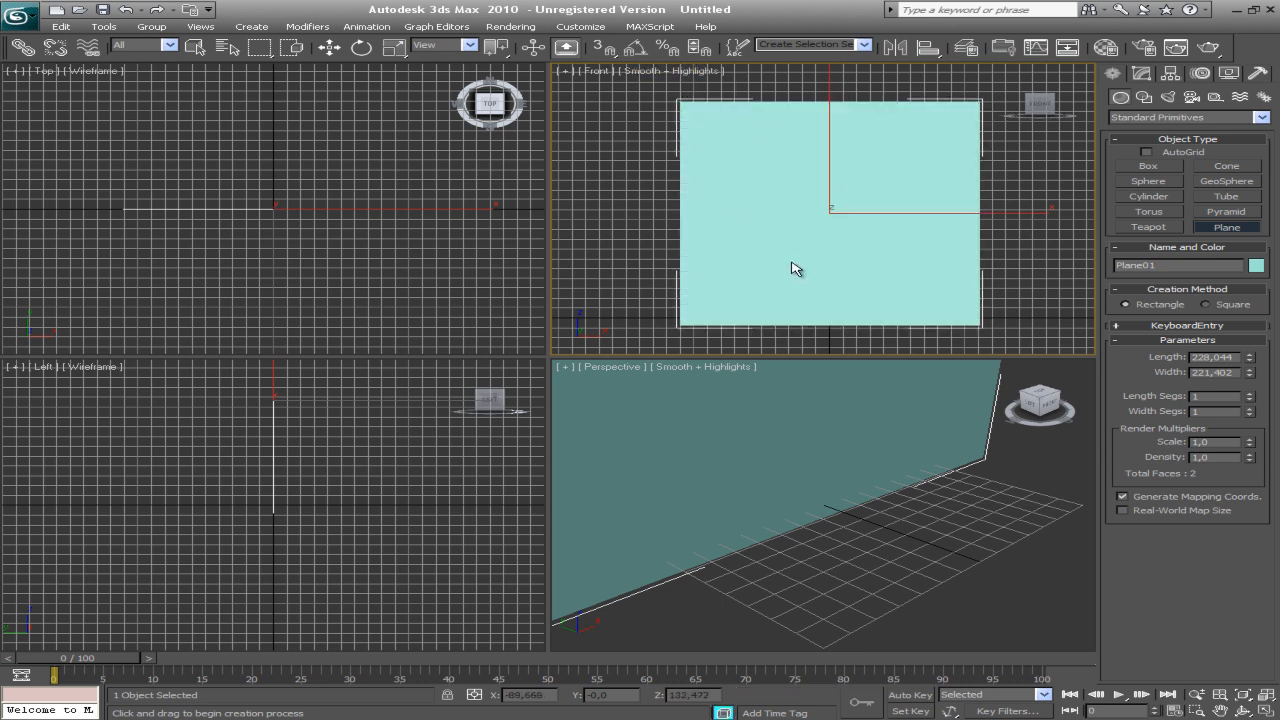
click(1266, 695)
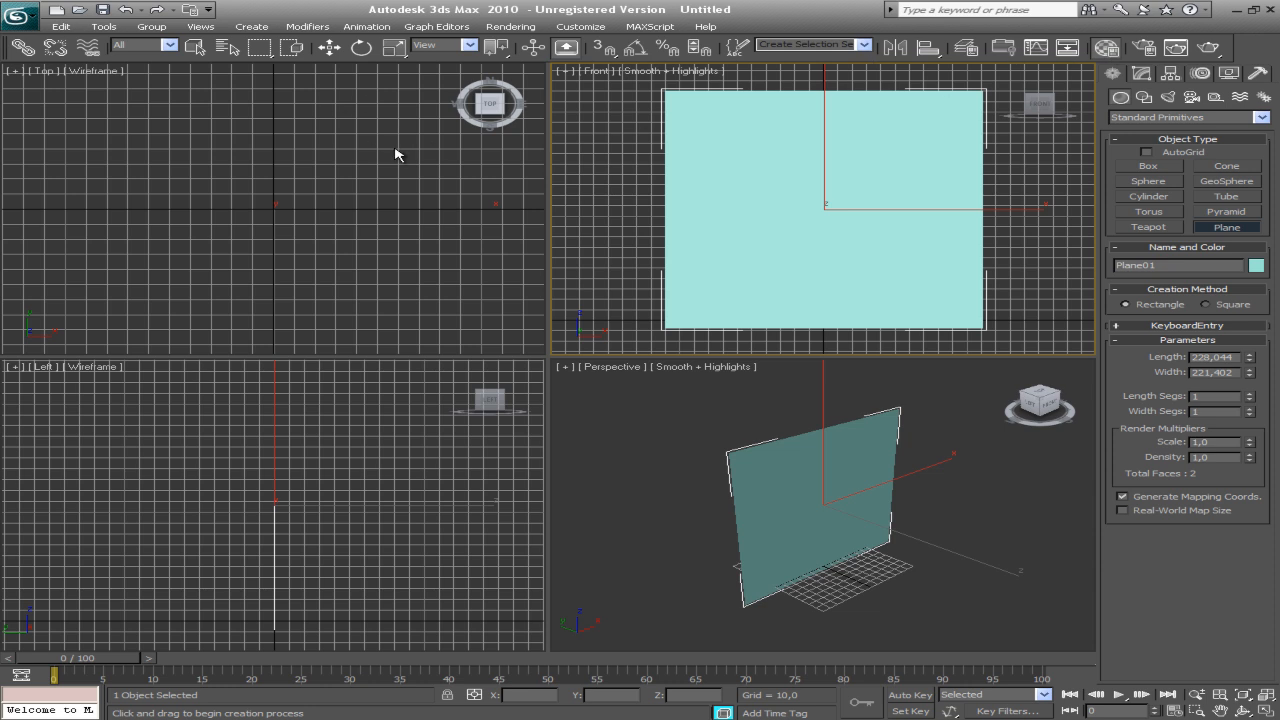
key(m)
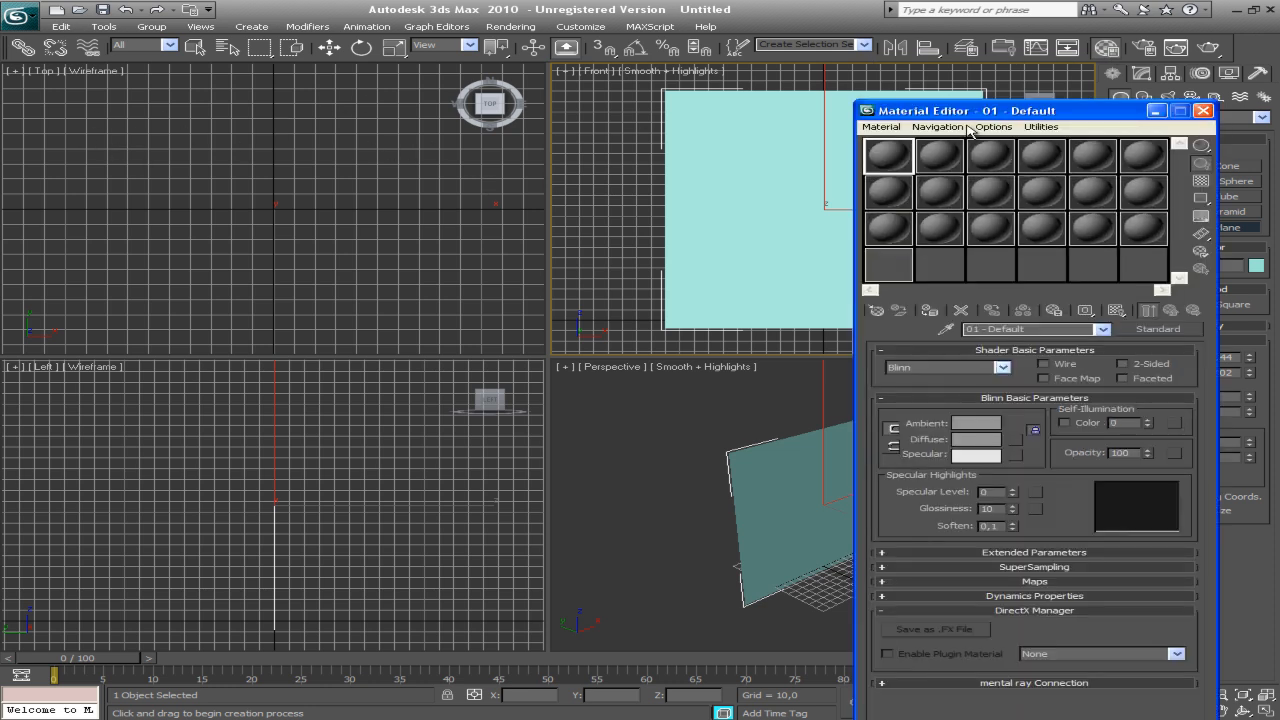
drag(975, 120, 235, 77)
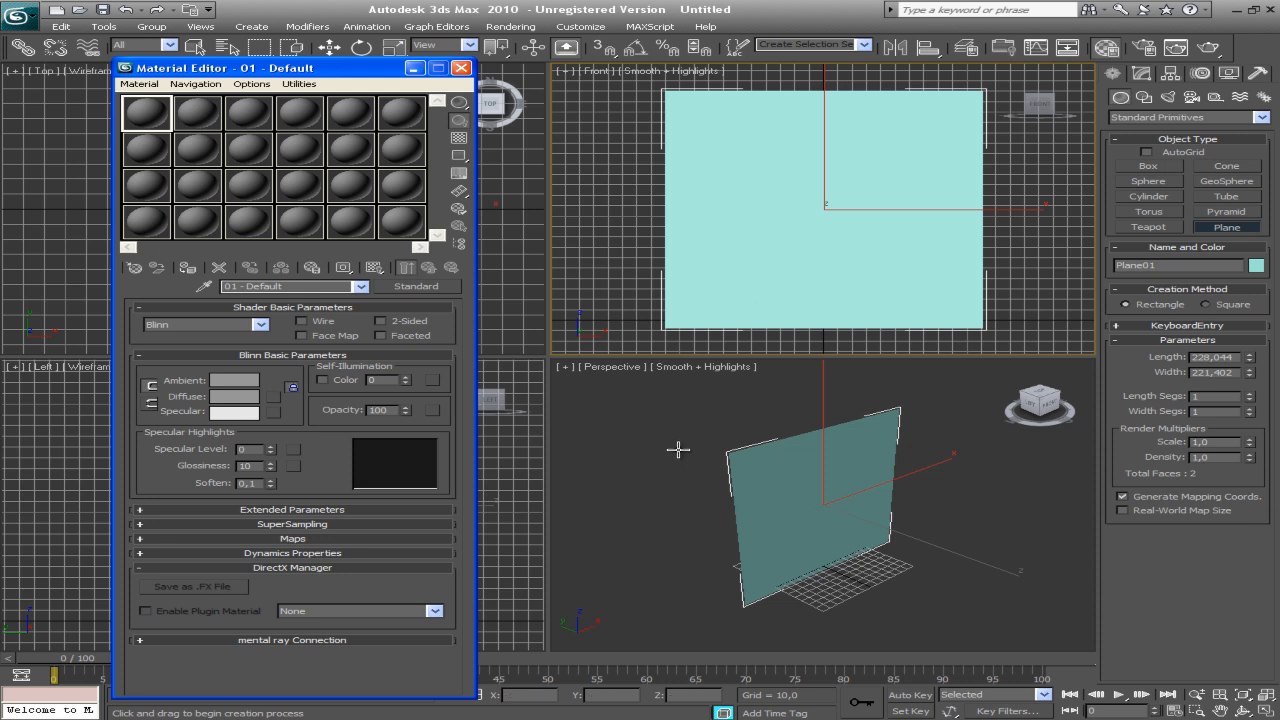
drag(148, 118, 725, 174)
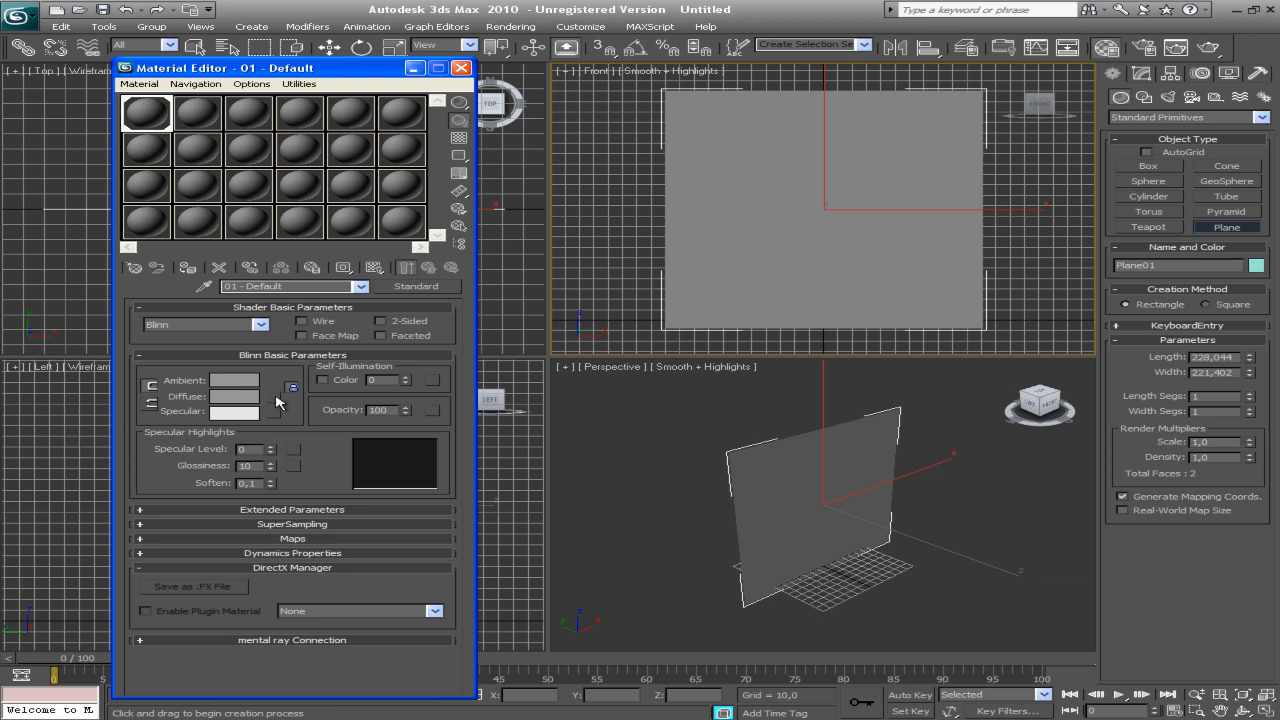
Choose a Bitmap map for the Diffuse color of the 01 - Default material
click(199, 116)
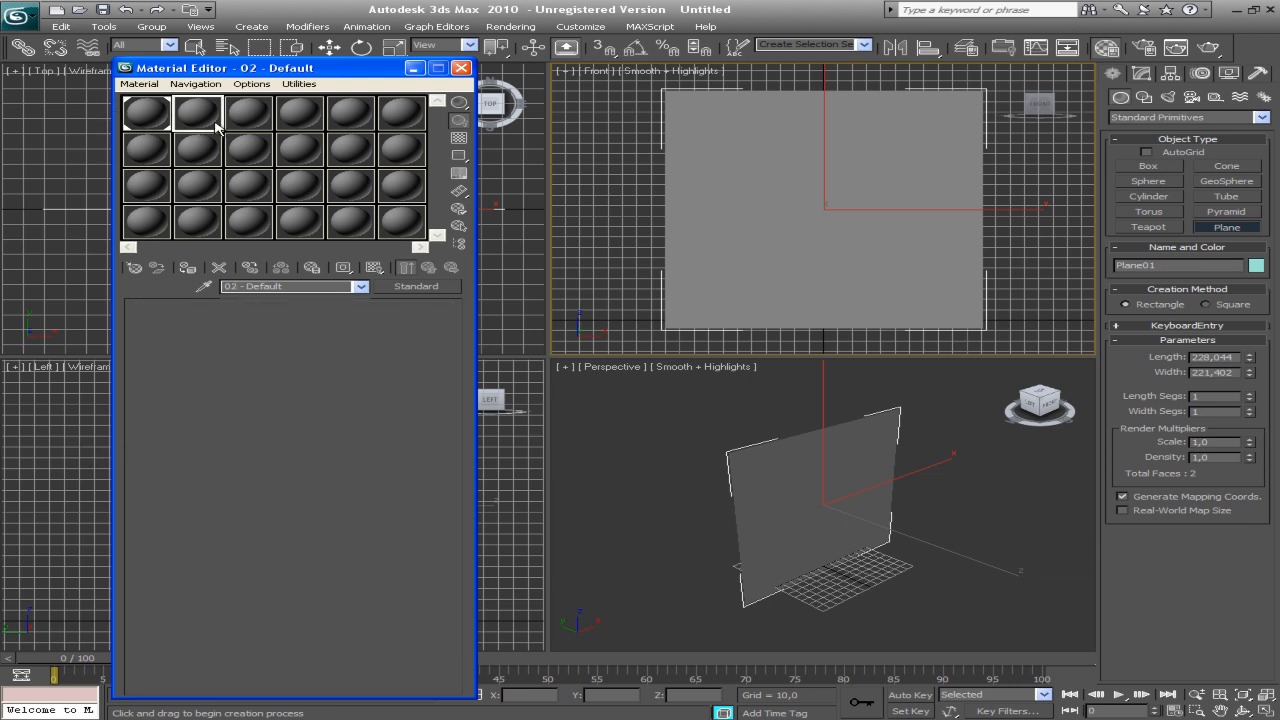
click(144, 116)
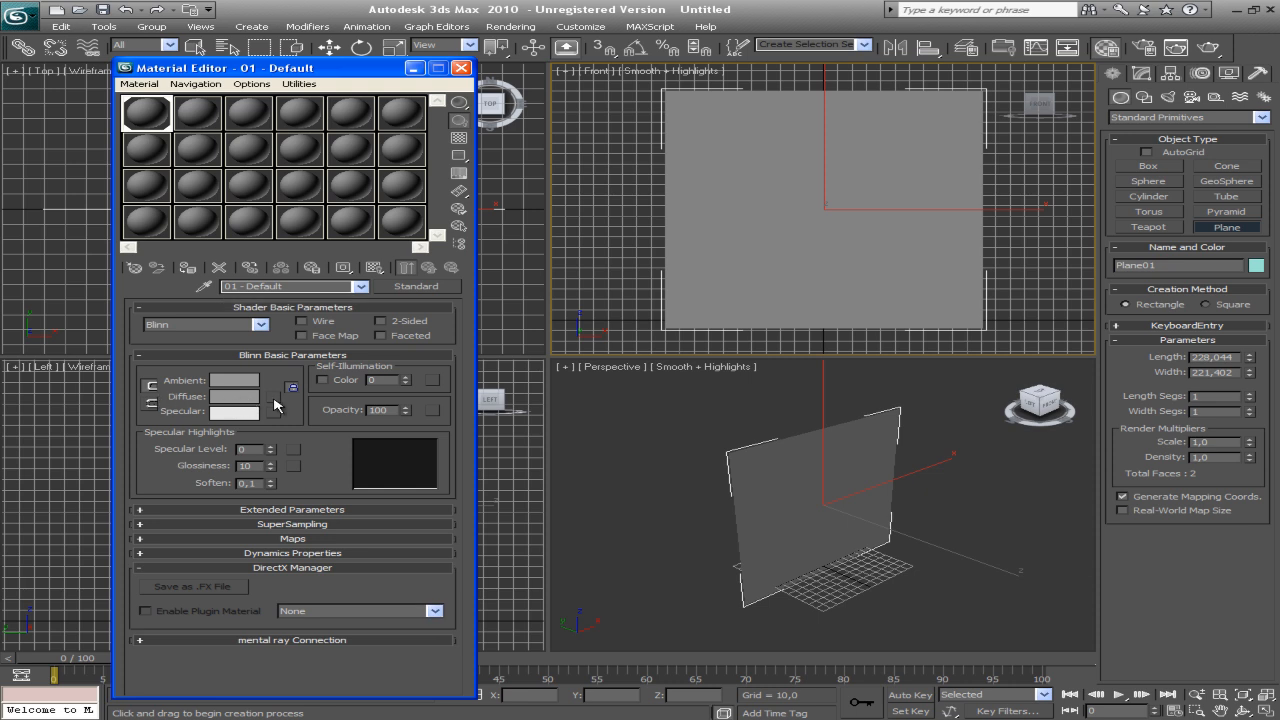
click(274, 398)
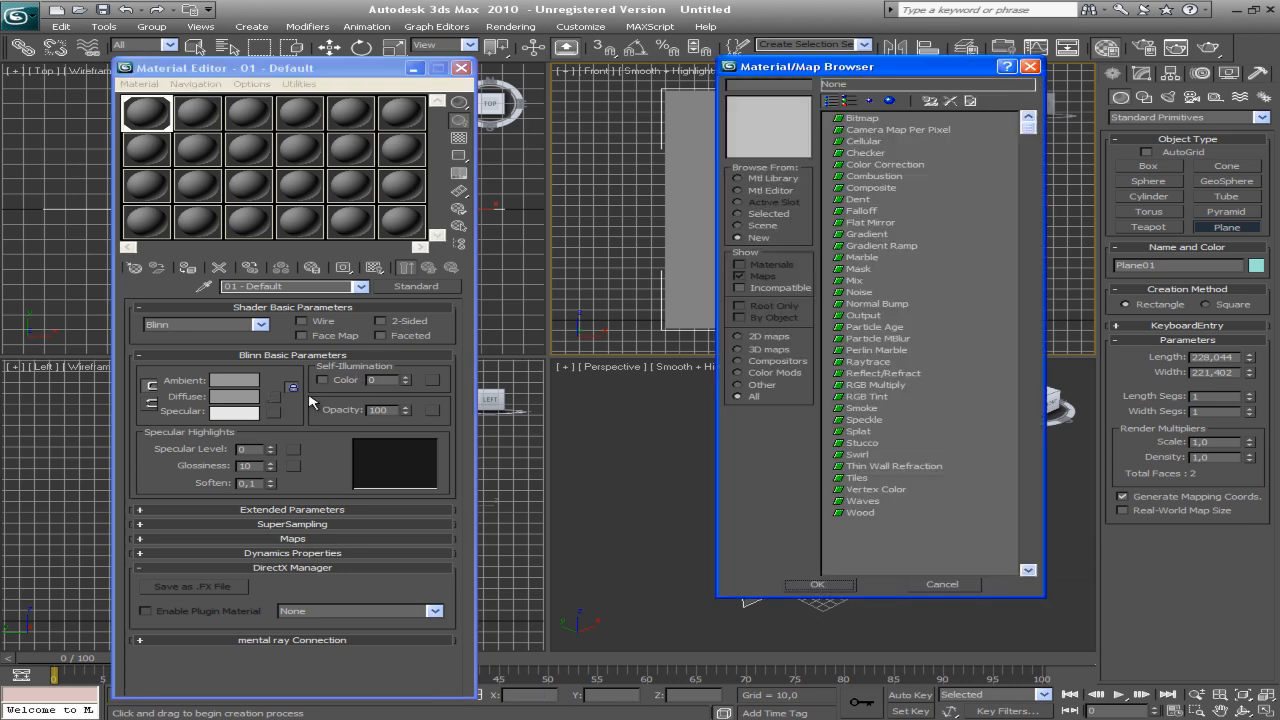
drag(855, 77, 725, 95)
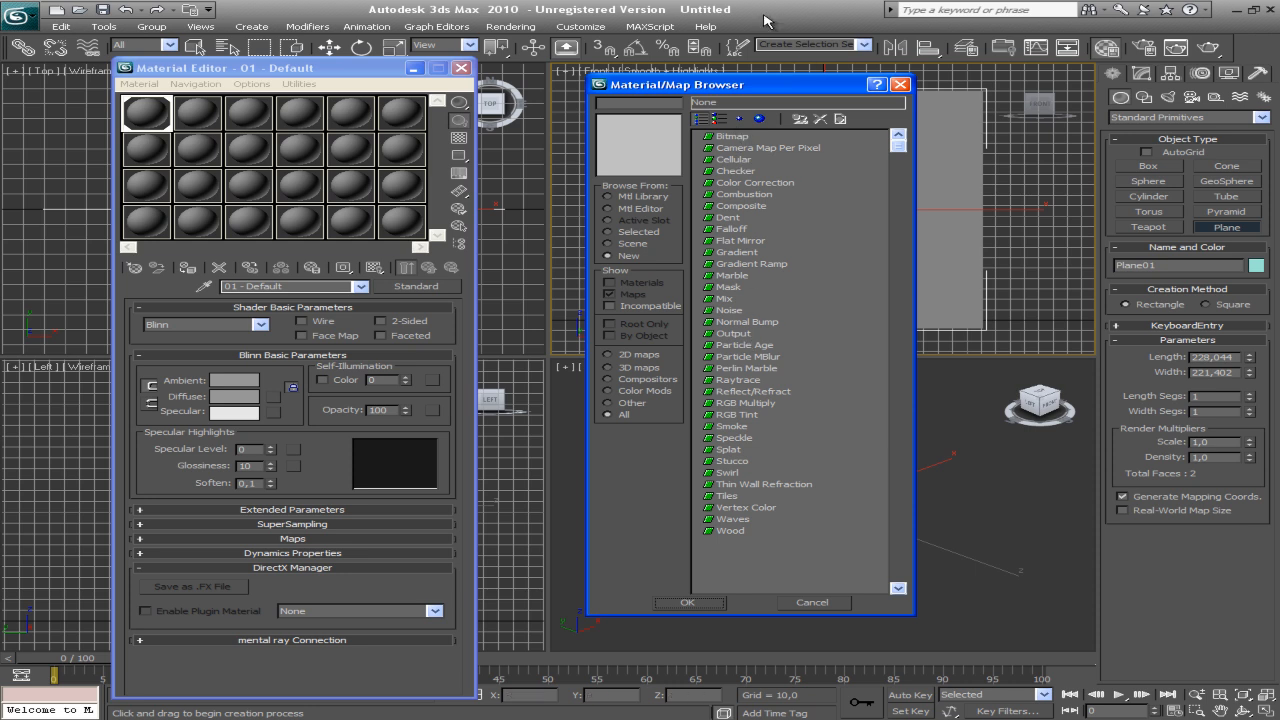
drag(738, 82, 939, 102)
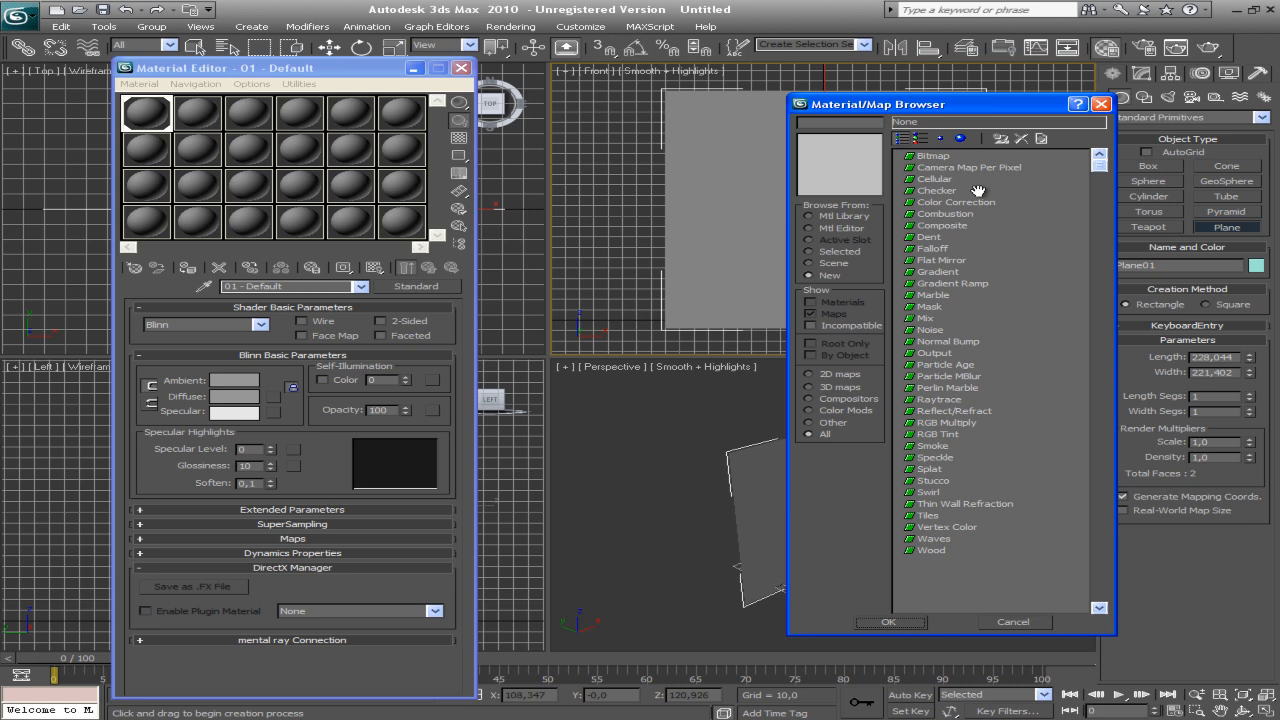
drag(870, 105, 847, 104)
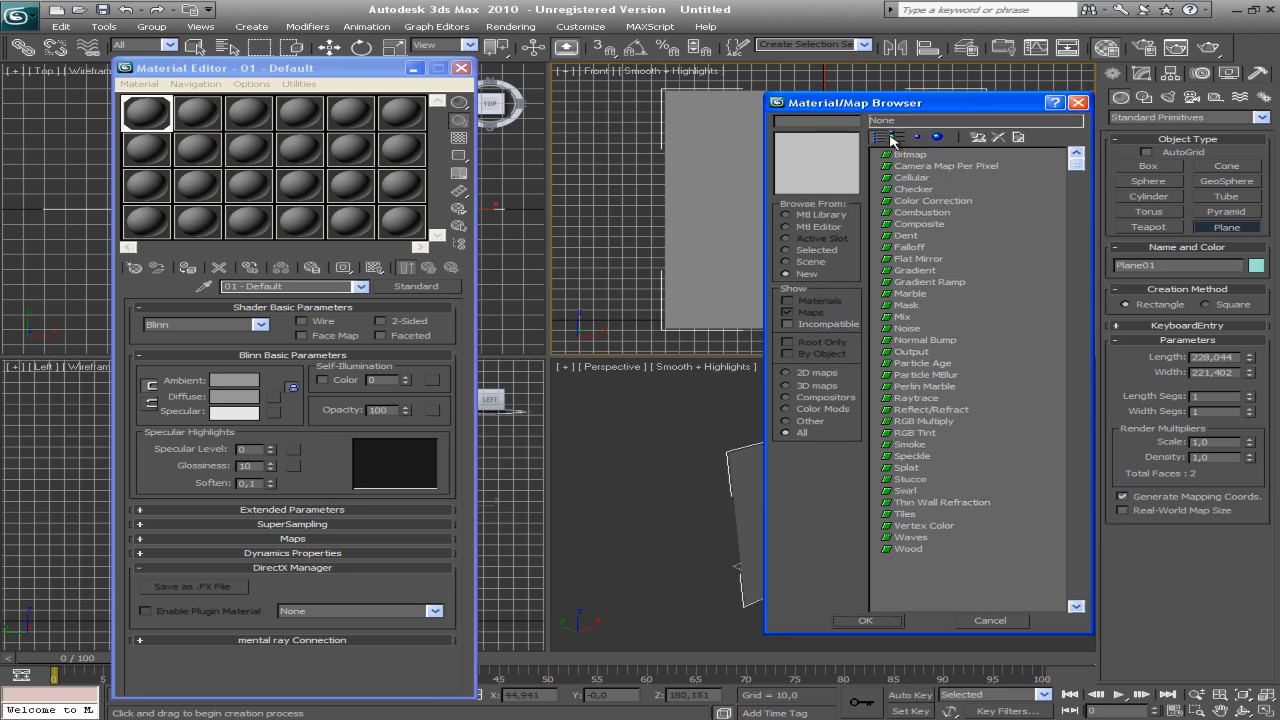
click(916, 156)
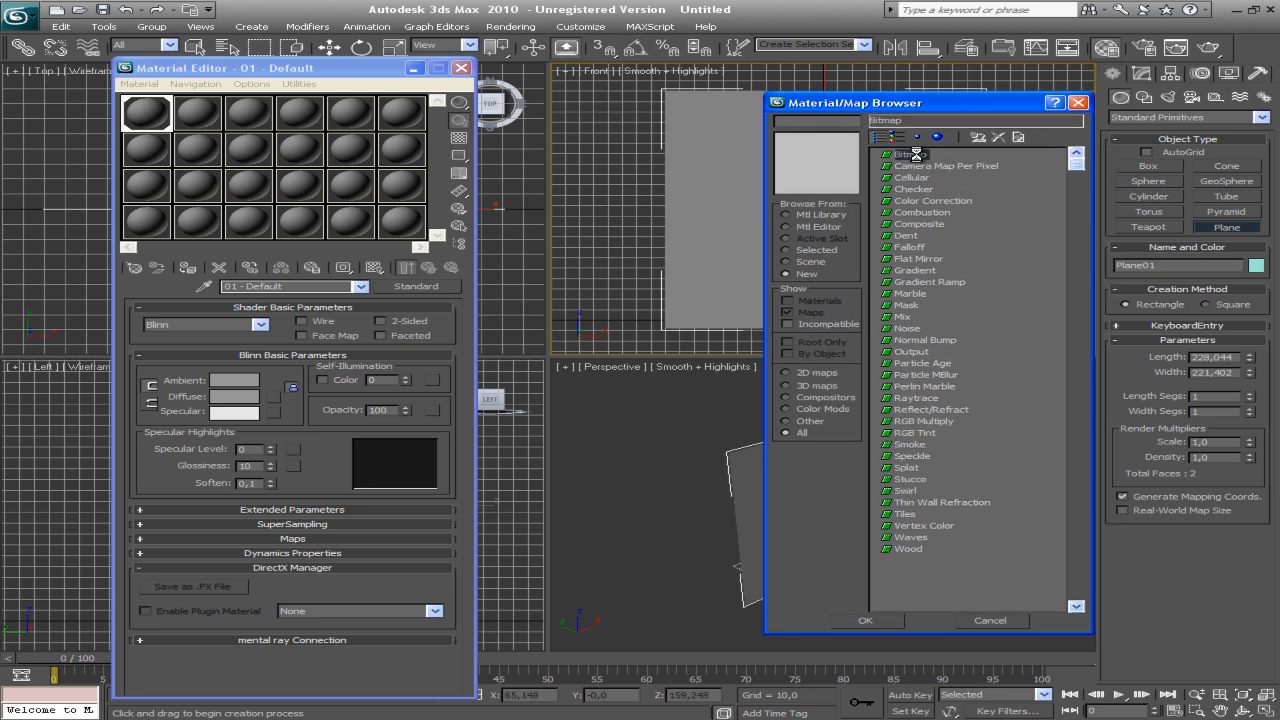
double_click(911, 155)
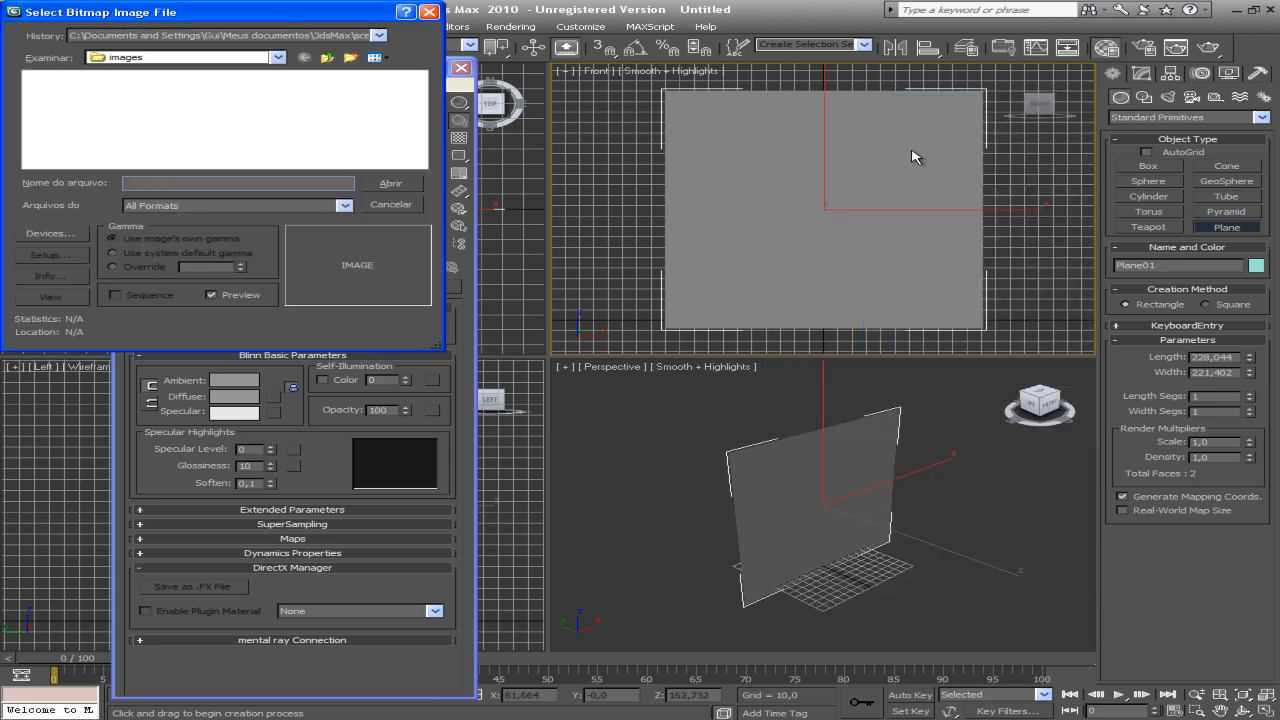
Browse for the bitmap image to the Projetos folder inside Meus documentos
click(332, 37)
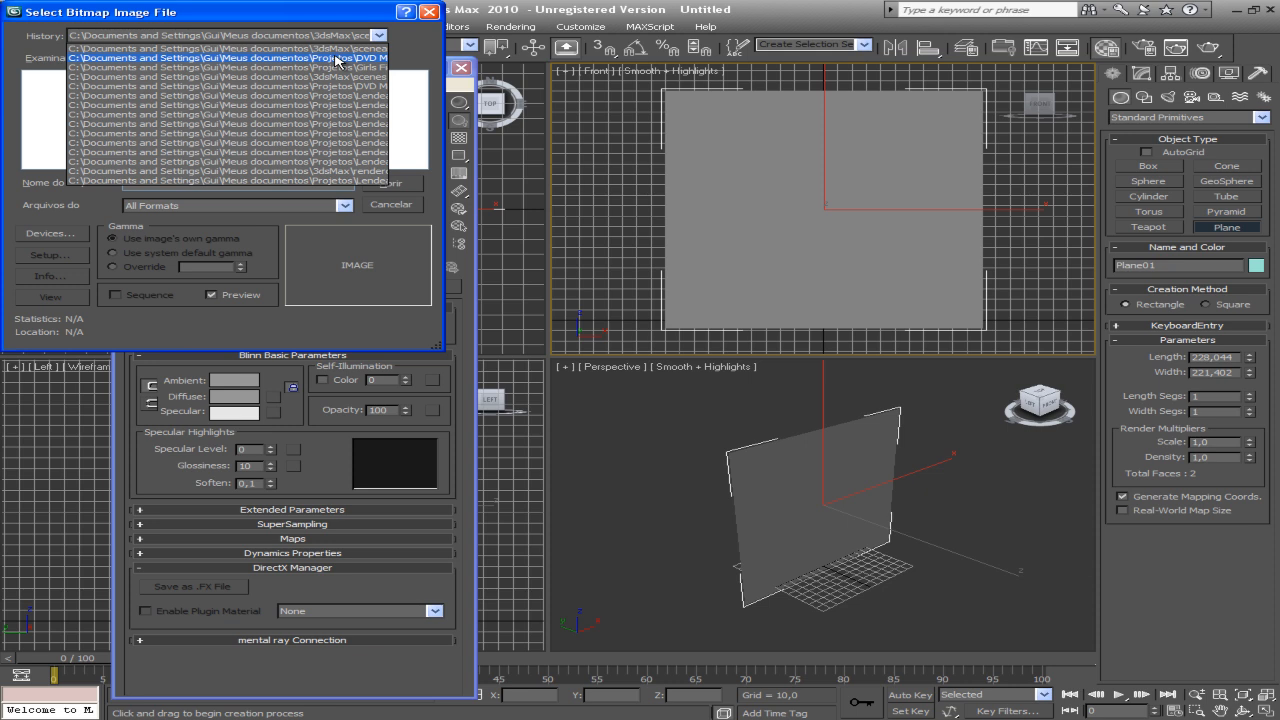
click(407, 95)
click(160, 61)
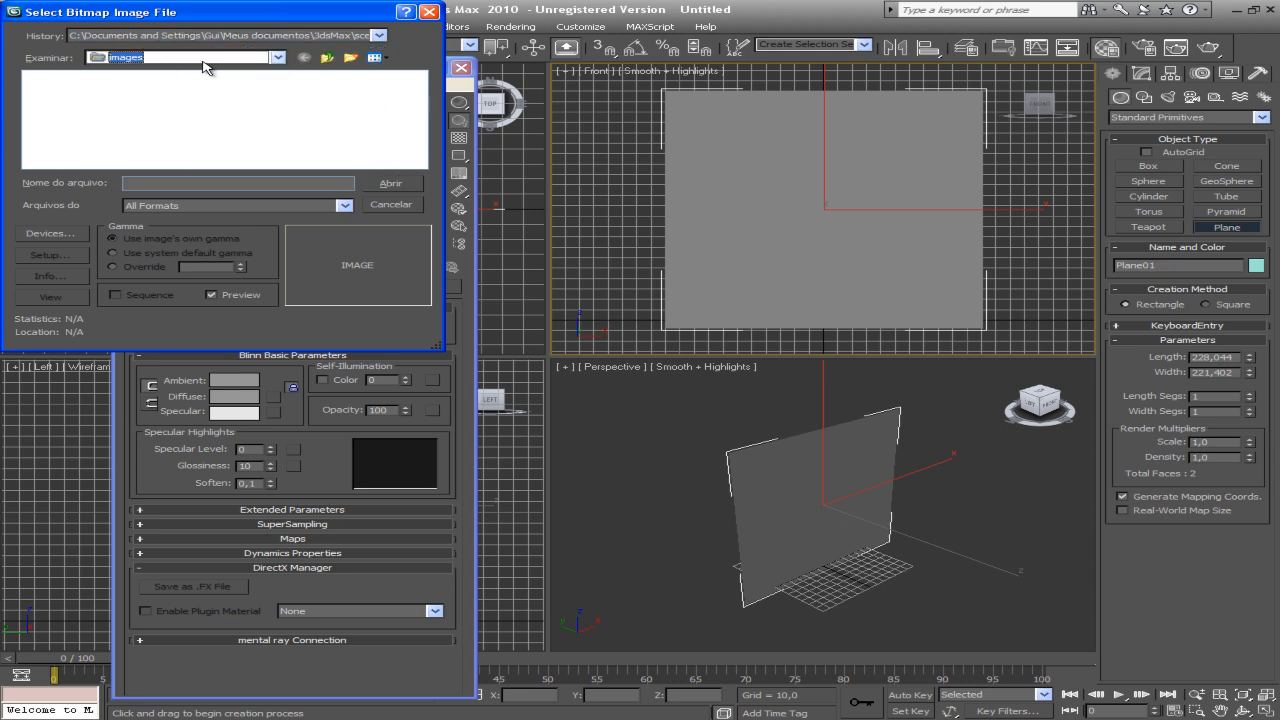
click(278, 58)
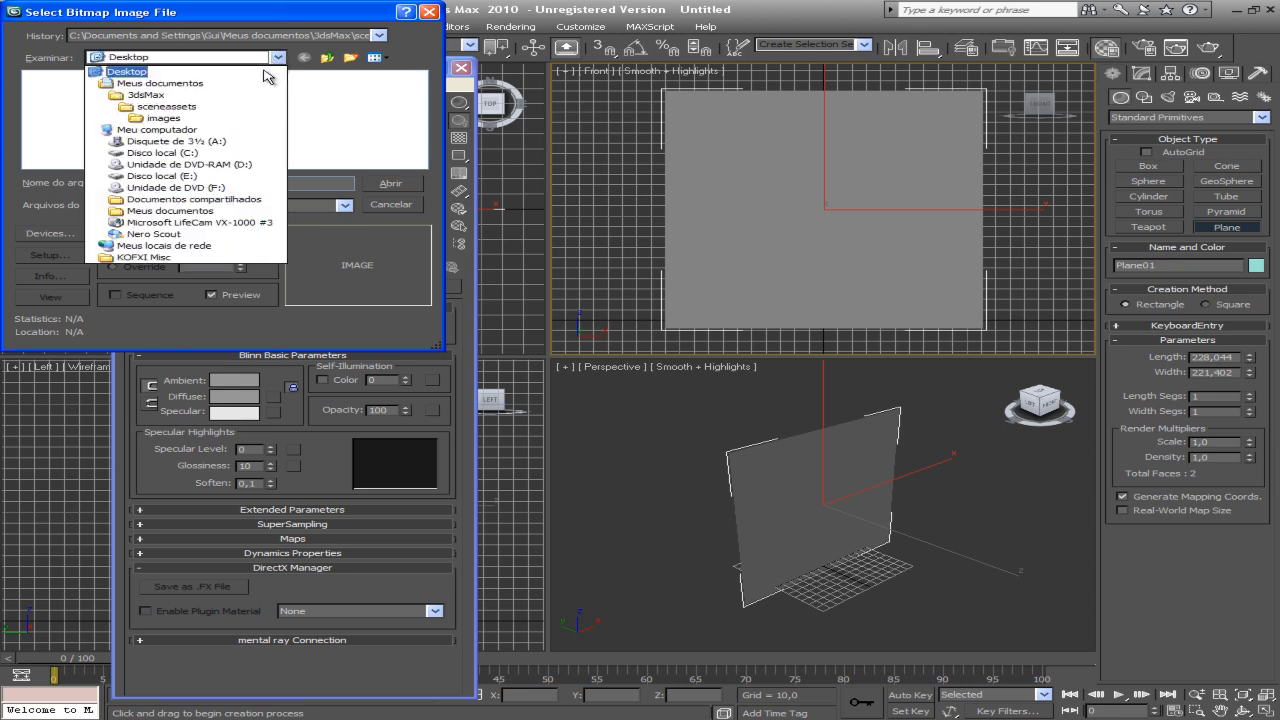
click(249, 83)
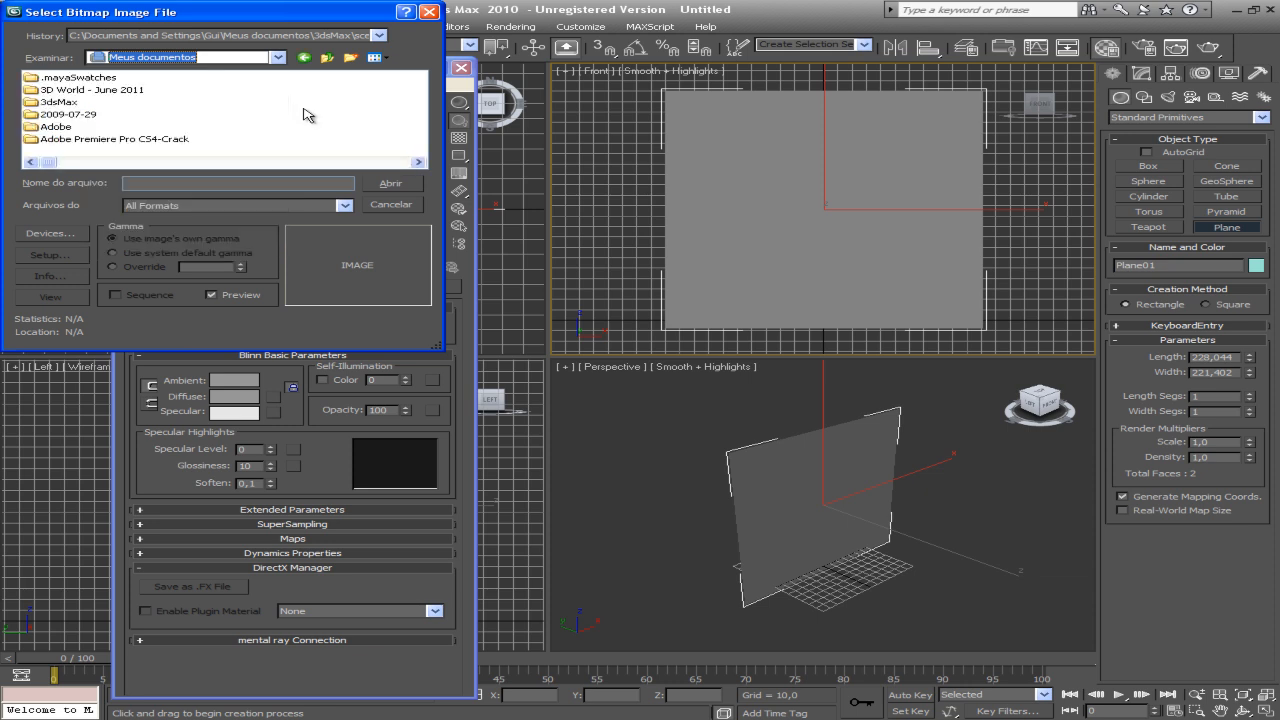
click(46, 141)
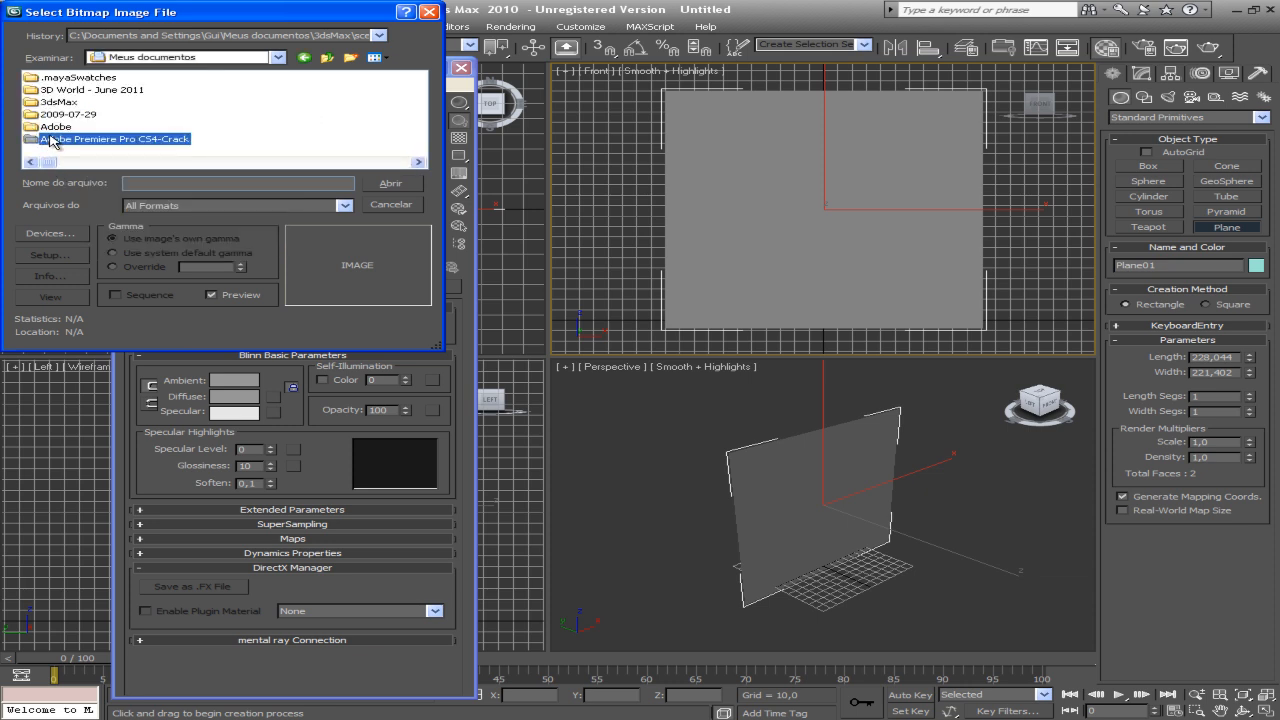
key(p)
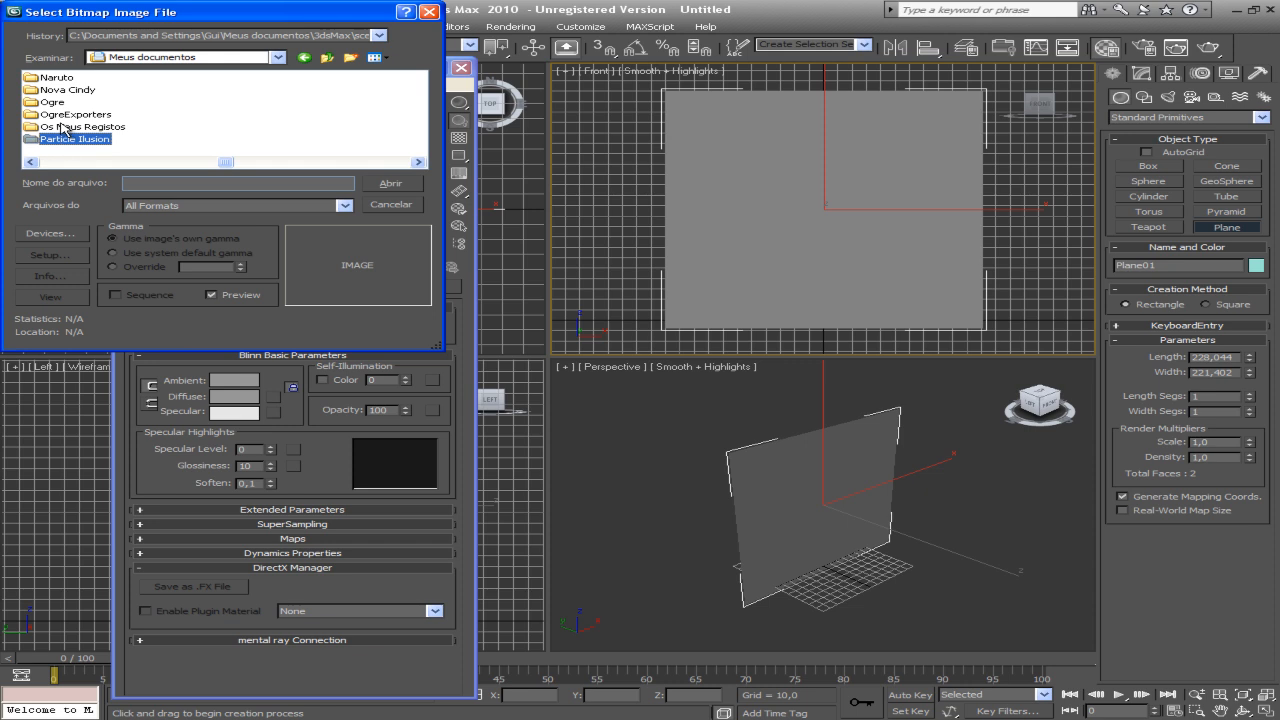
key(p)
click(66, 128)
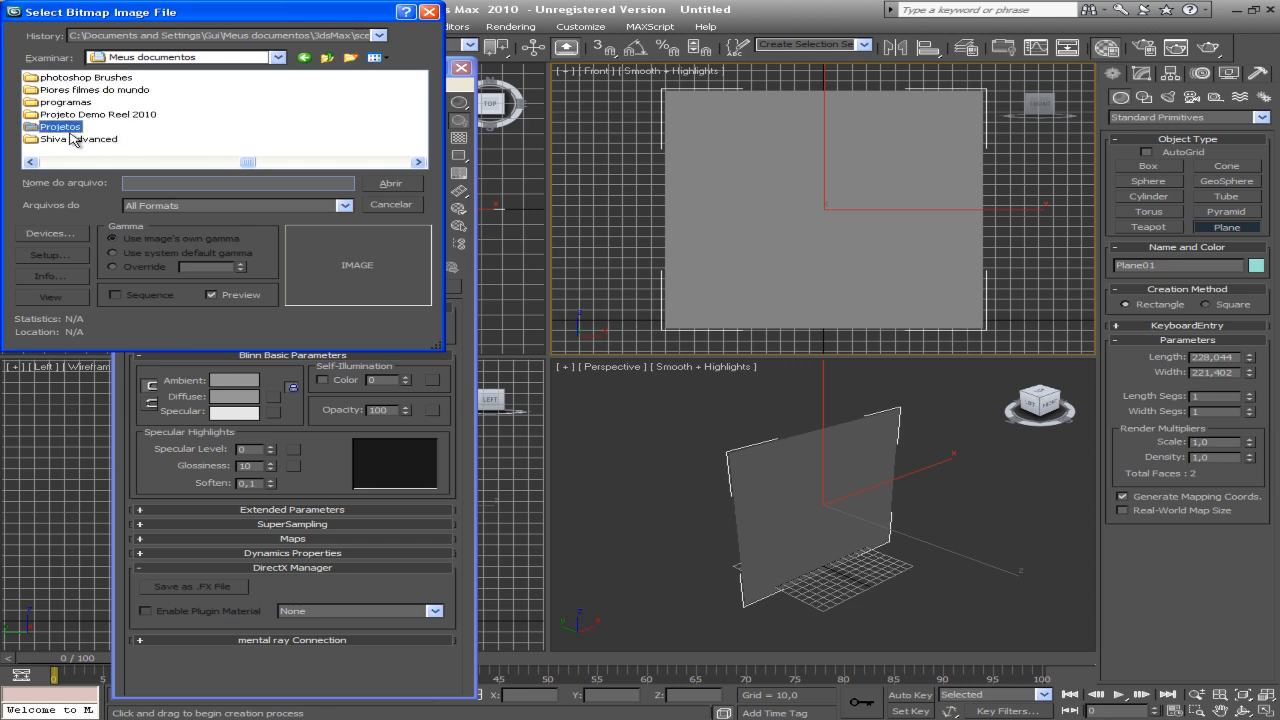
double_click(66, 128)
Load Body_front from the Girl Fighter project's Referencias folder as the diffuse bitmap and show the map on the plane
double_click(80, 139)
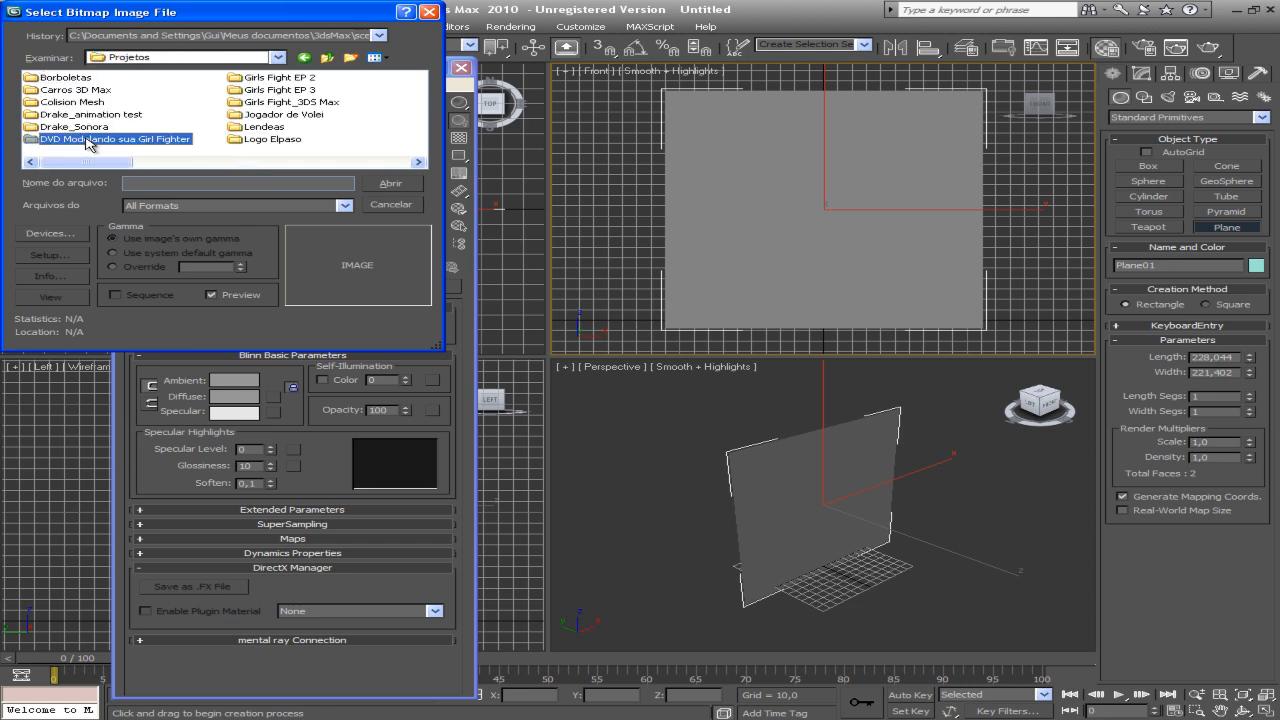
double_click(74, 90)
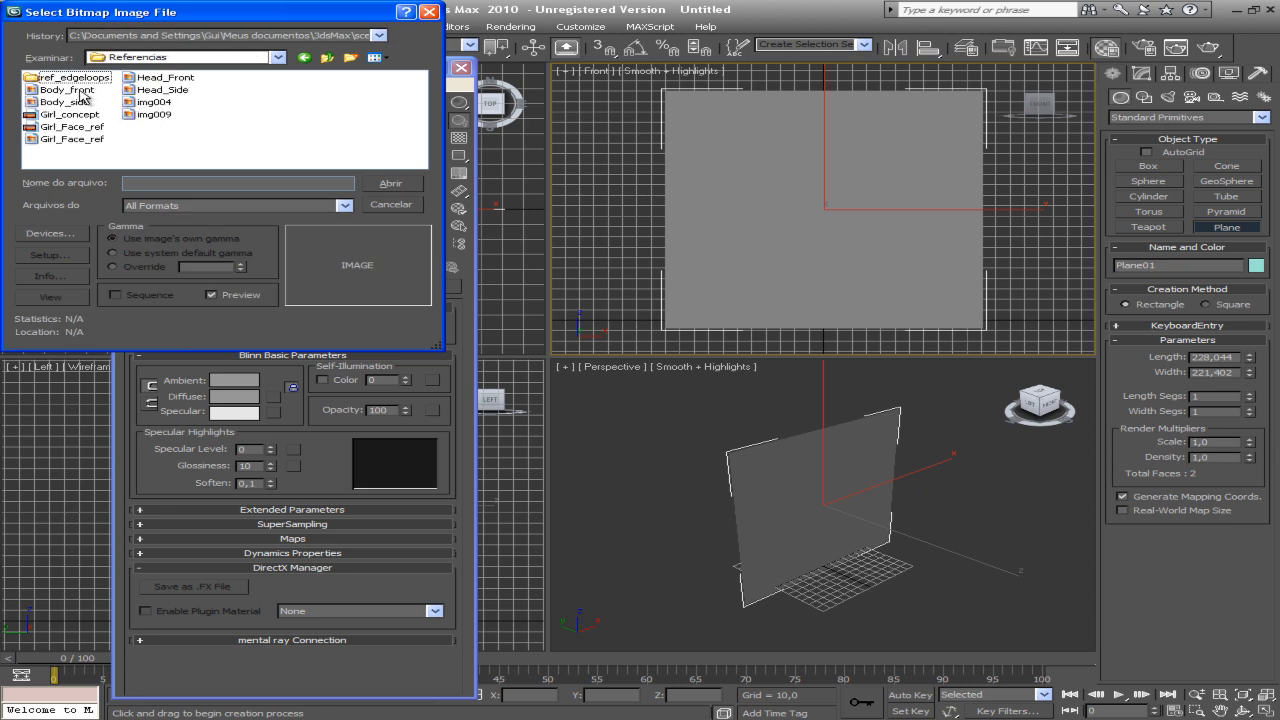
click(79, 91)
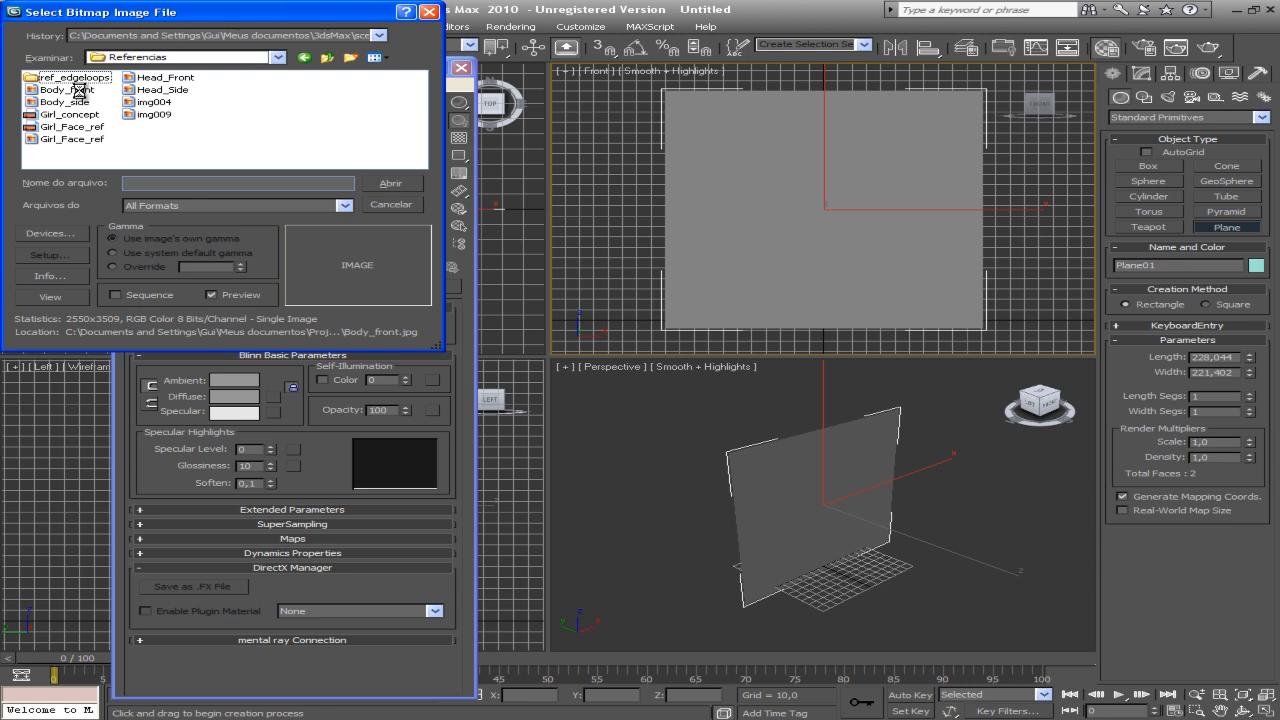
click(380, 184)
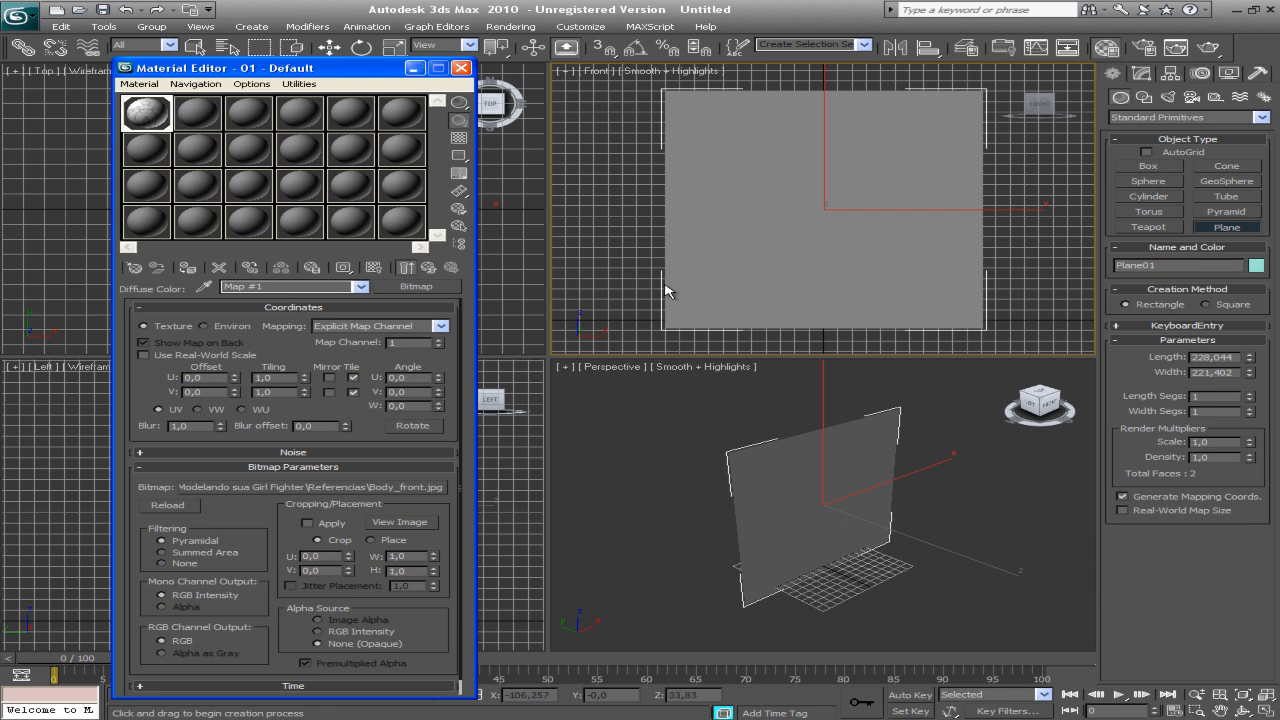
click(375, 269)
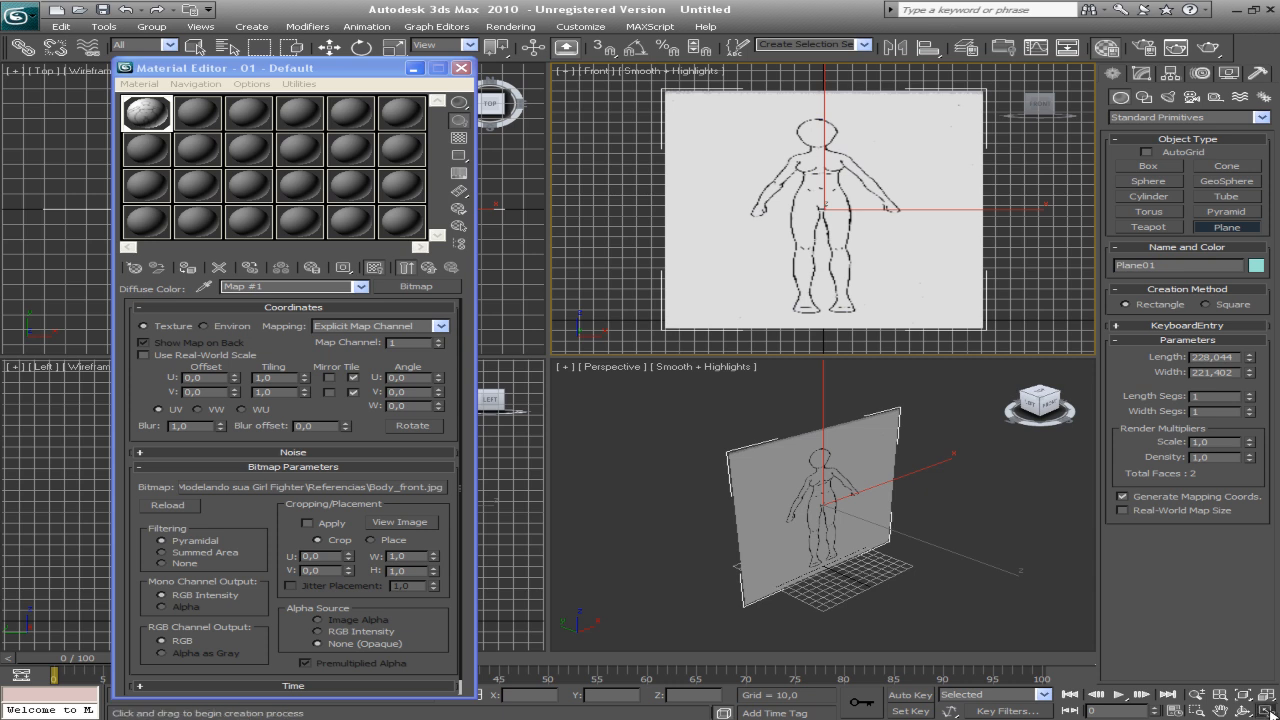
Maximize the Front viewport and minimize the Material Editor to inspect the proportions of the body reference
click(1268, 712)
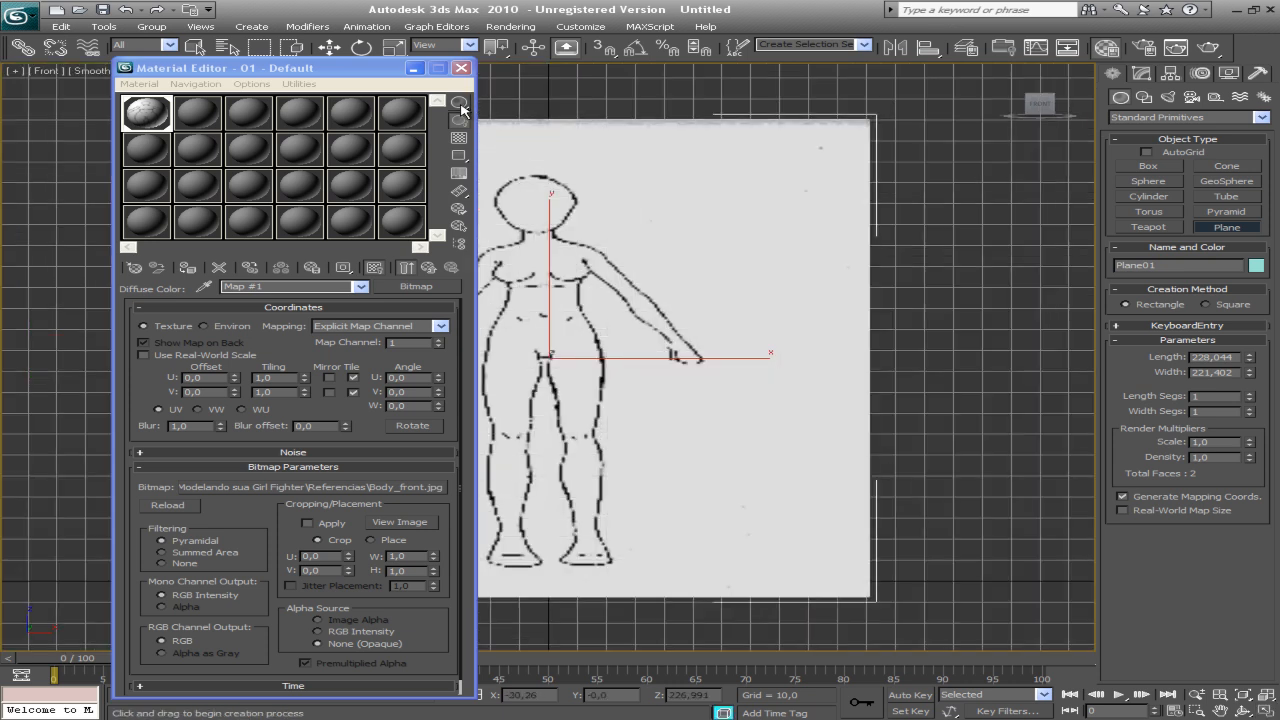
click(413, 68)
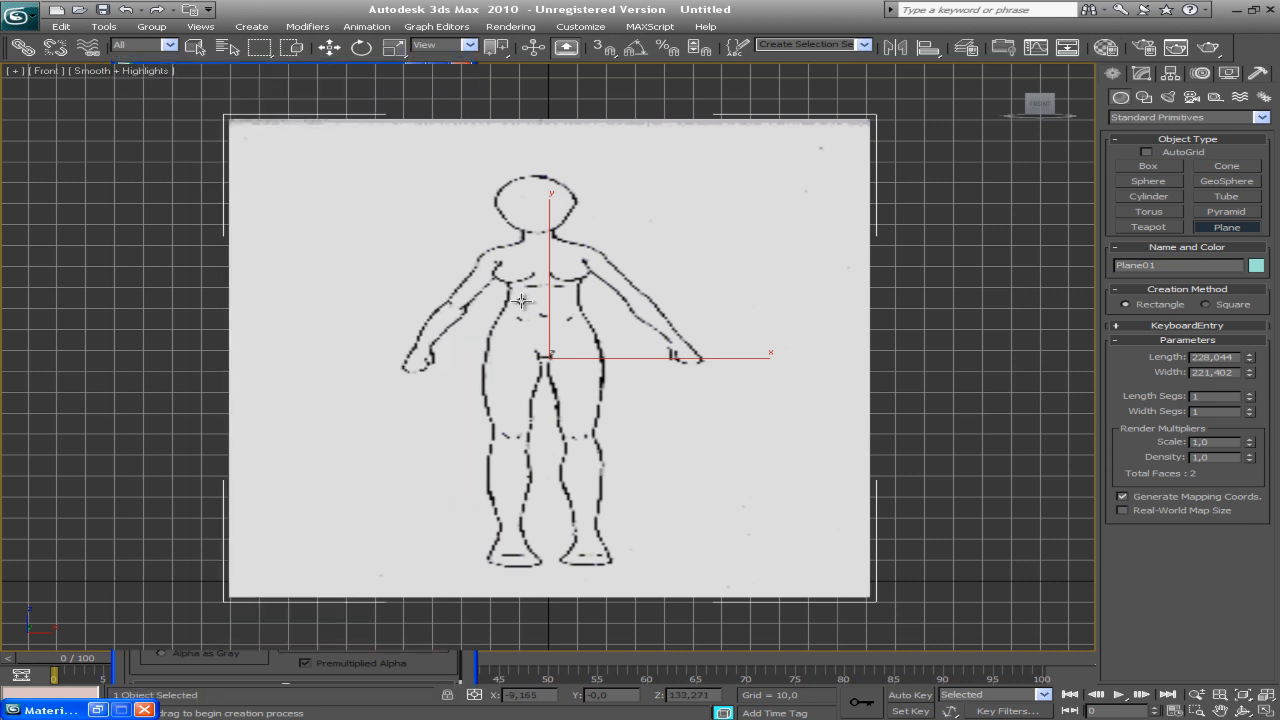
middle_drag(522, 301, 575, 316)
scroll(561, 302, up, 2)
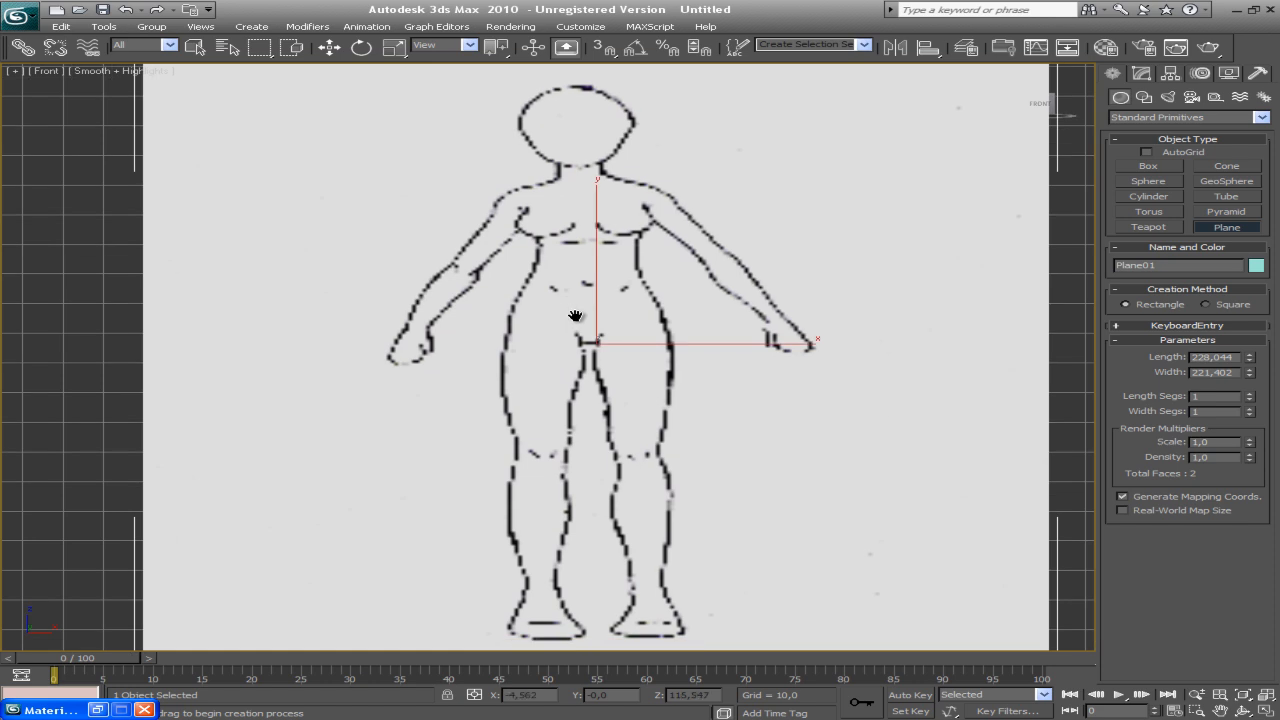
scroll(576, 316, down, 2)
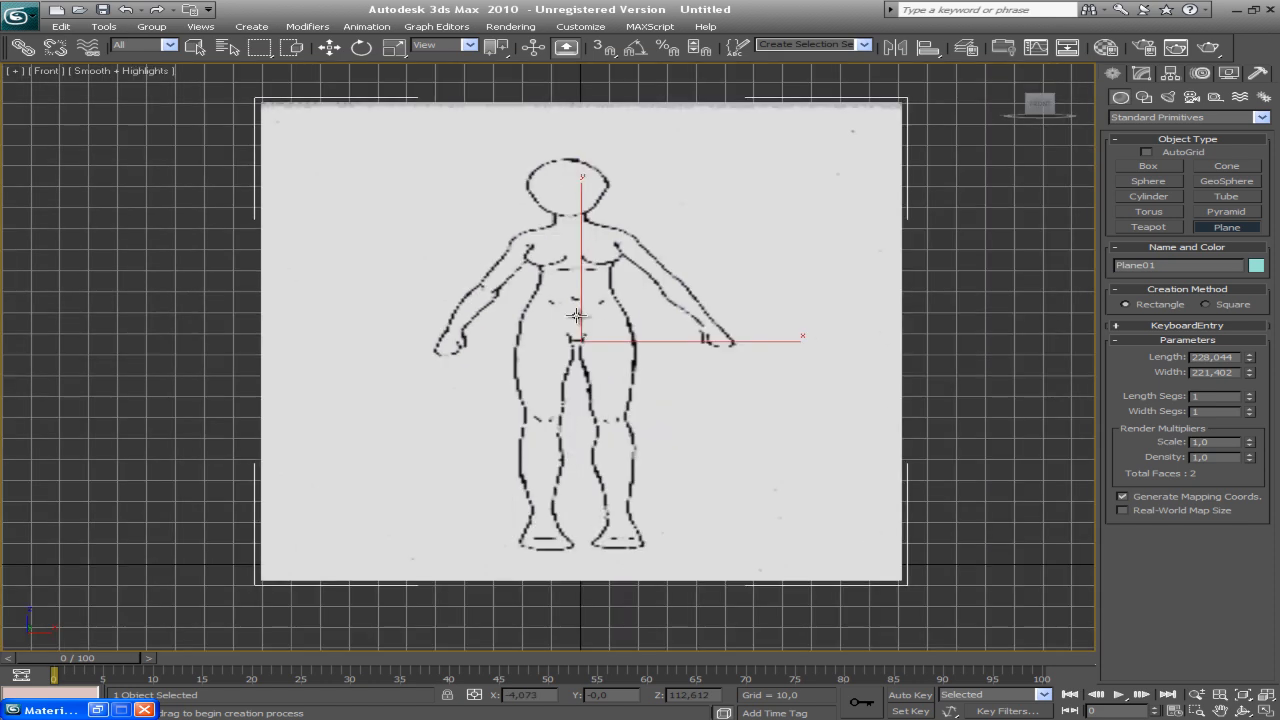
scroll(576, 316, up, 2)
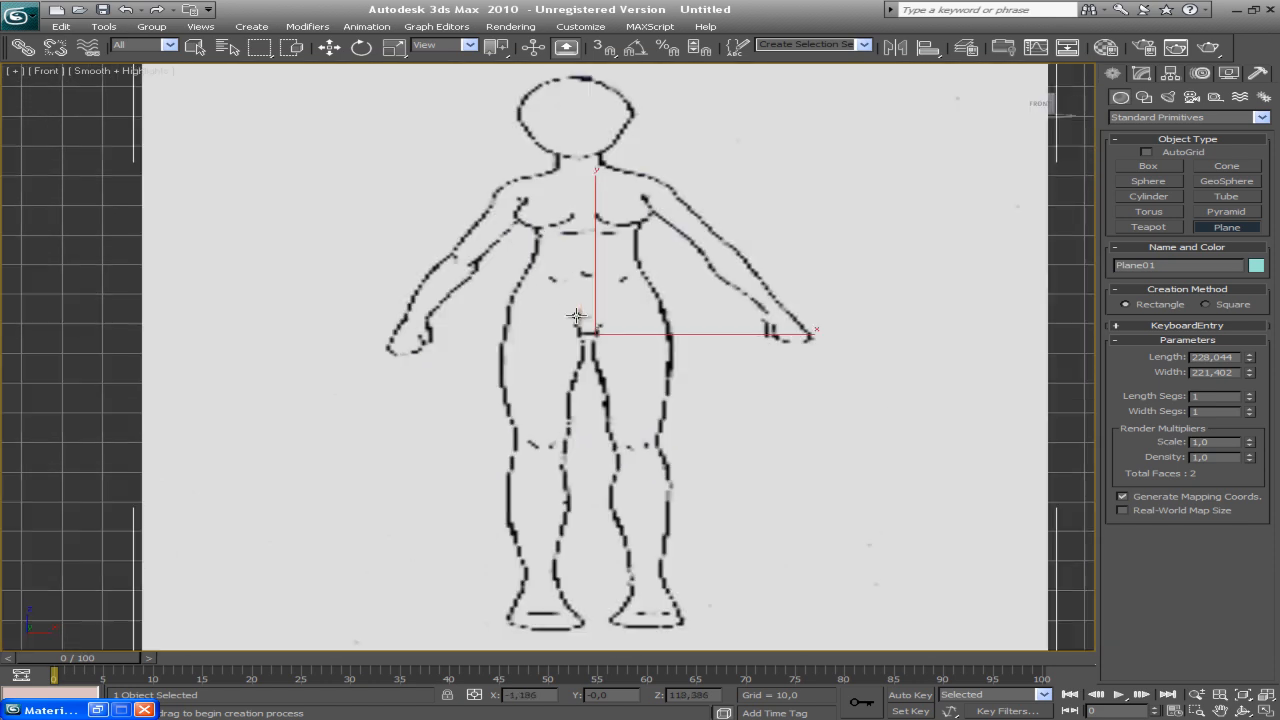
Scale the reference plane along X to about 67% so the body drawing becomes narrower
right_click(510, 338)
key(r)
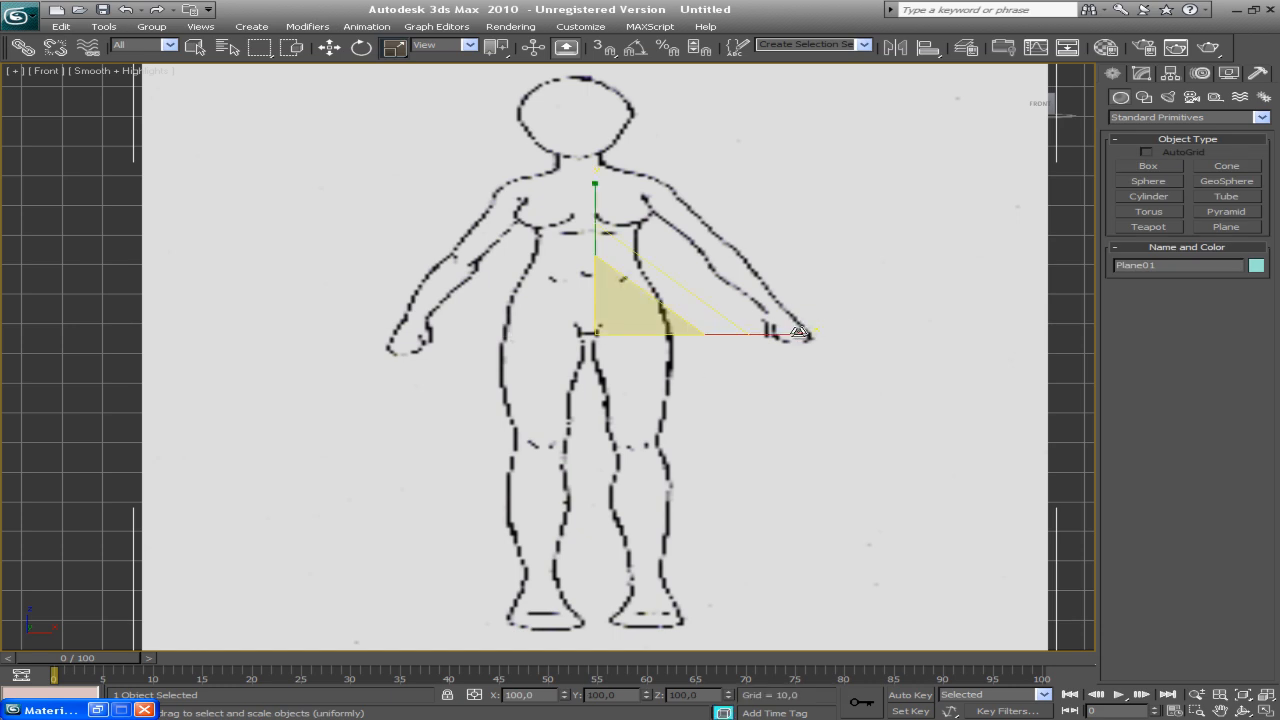
drag(797, 334, 762, 329)
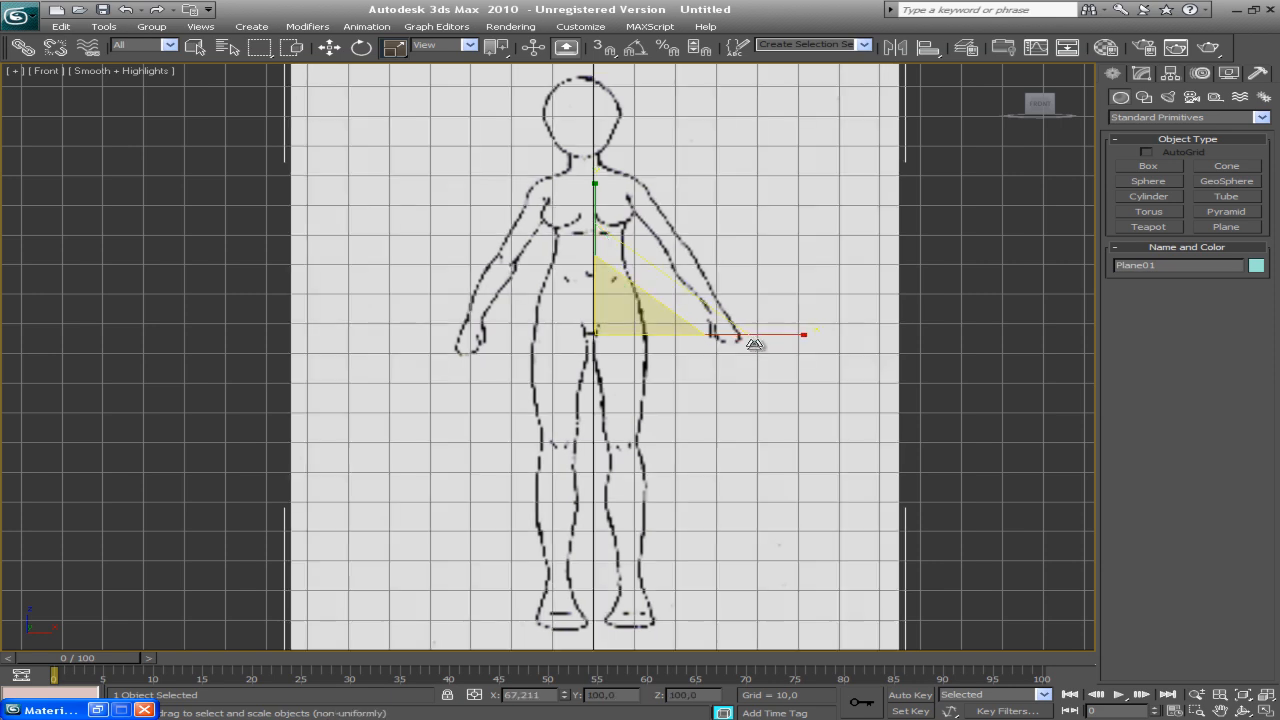
scroll(660, 345, down, 5)
middle_drag(645, 311, 655, 304)
middle_drag(626, 318, 626, 366)
scroll(632, 368, up, 3)
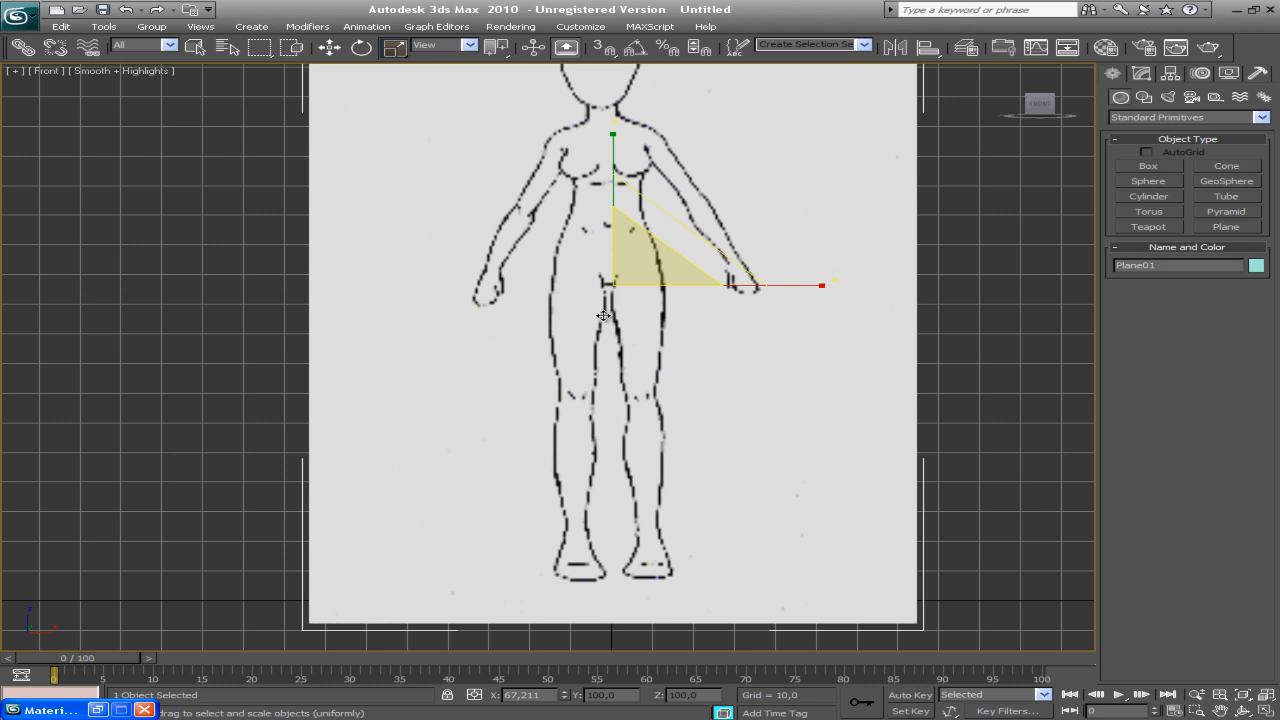
Check the body drawing's centring on the reference plane against the vertical axis of the Front viewport grid
key(w)
drag(775, 277, 775, 286)
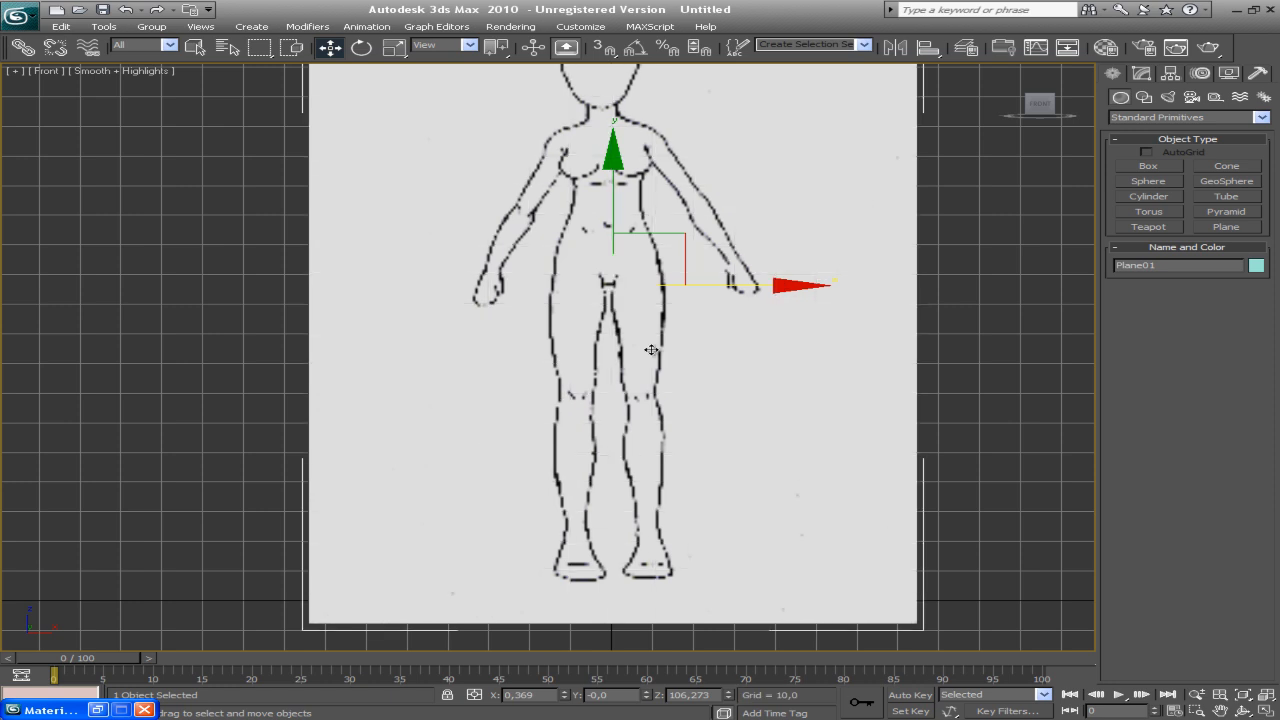
middle_drag(605, 400, 611, 409)
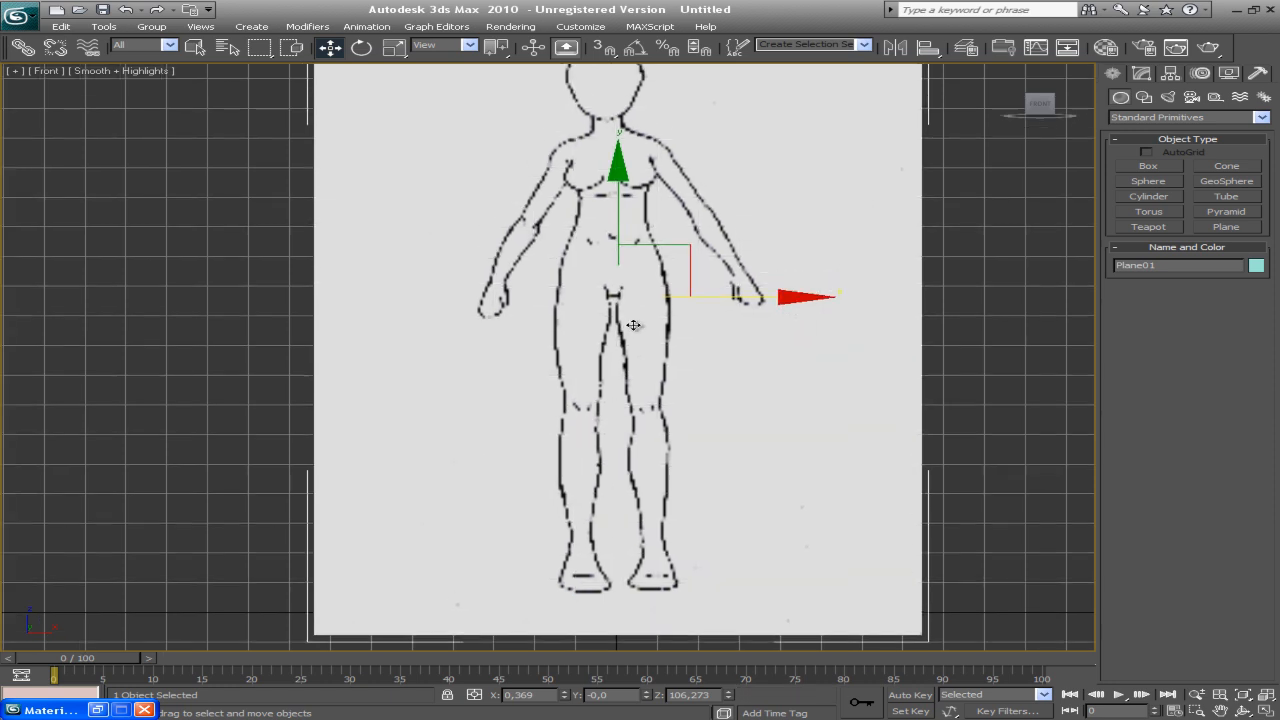
middle_drag(602, 283, 600, 293)
key(alt+x)
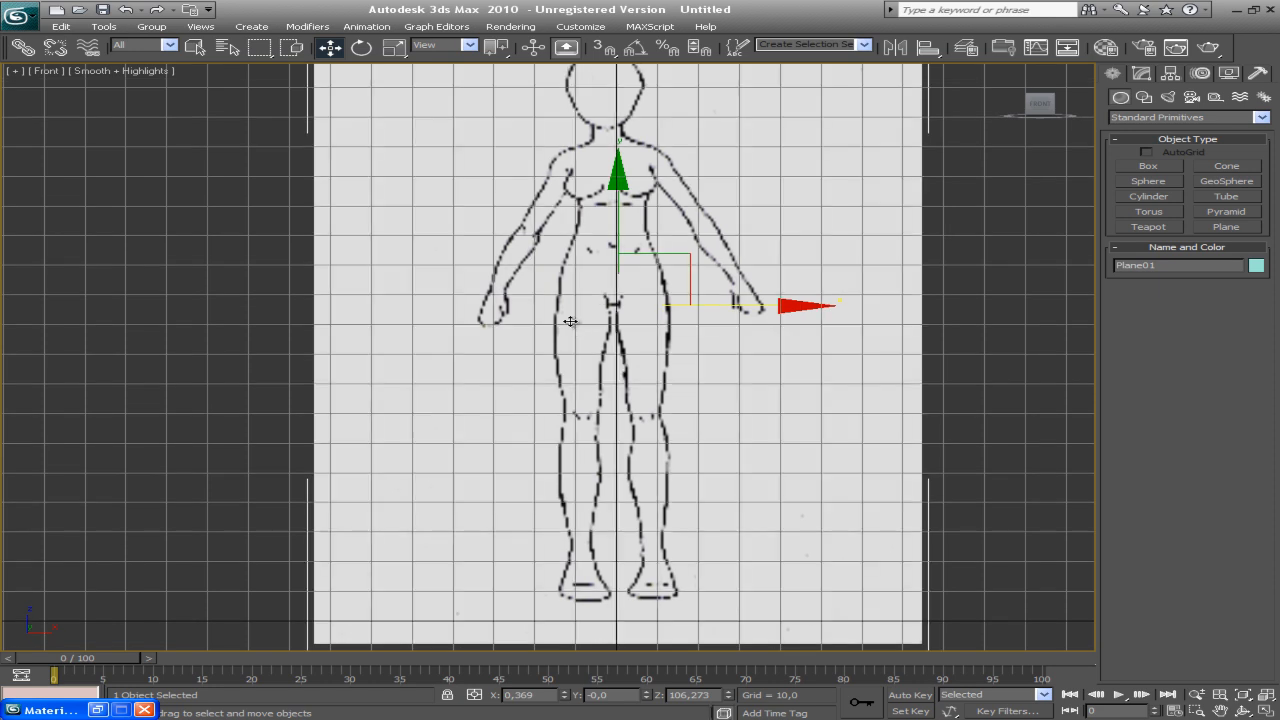
scroll(571, 332, down, 2)
middle_drag(571, 334, 548, 344)
Try rescaling the reference plane along X and stretching it along Y to about 122%, undoing each change
key(r)
mouse_move(774, 329)
mouse_down()
mouse_move(794, 328)
mouse_move(769, 328)
mouse_up()
key(ctrl+z)
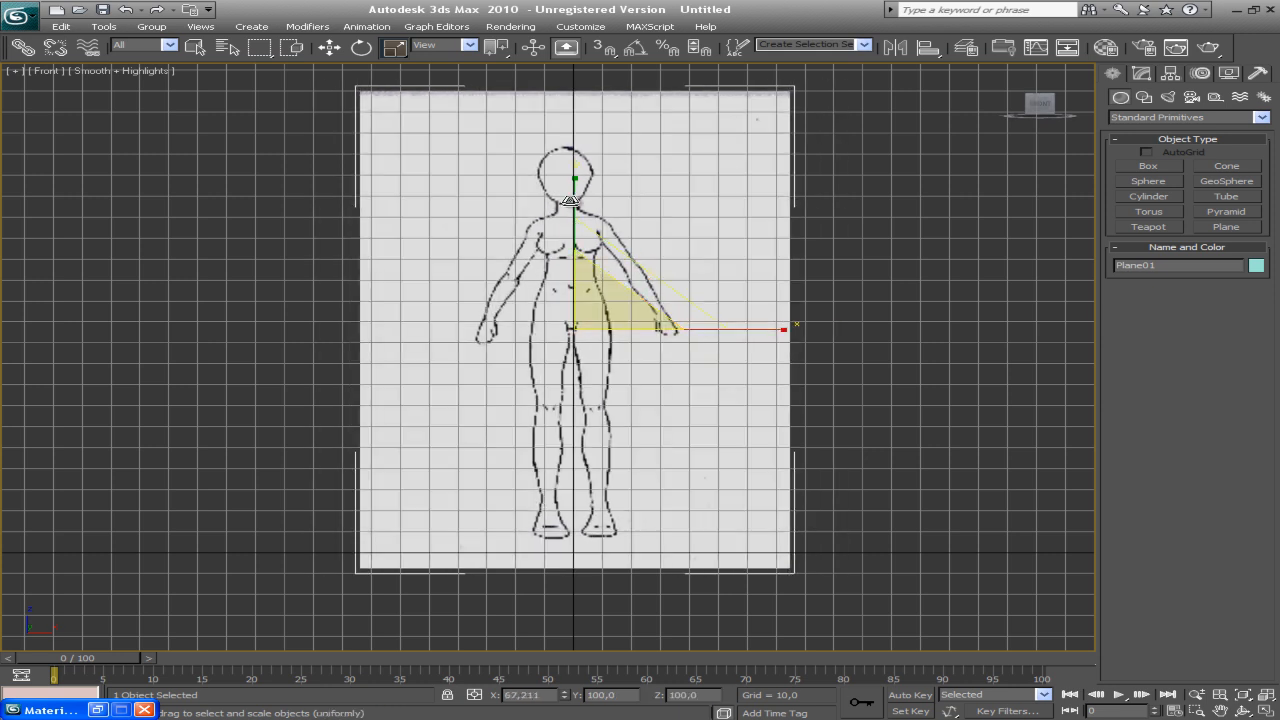
drag(576, 192, 576, 176)
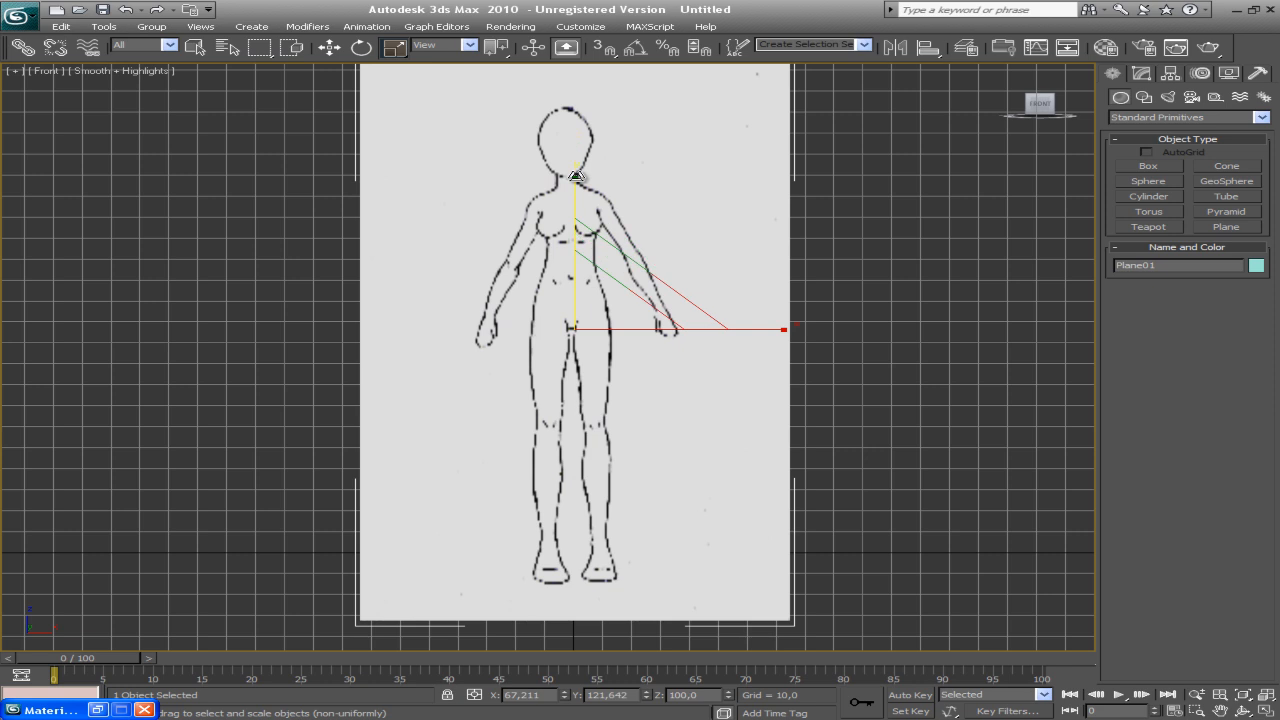
key(ctrl+z)
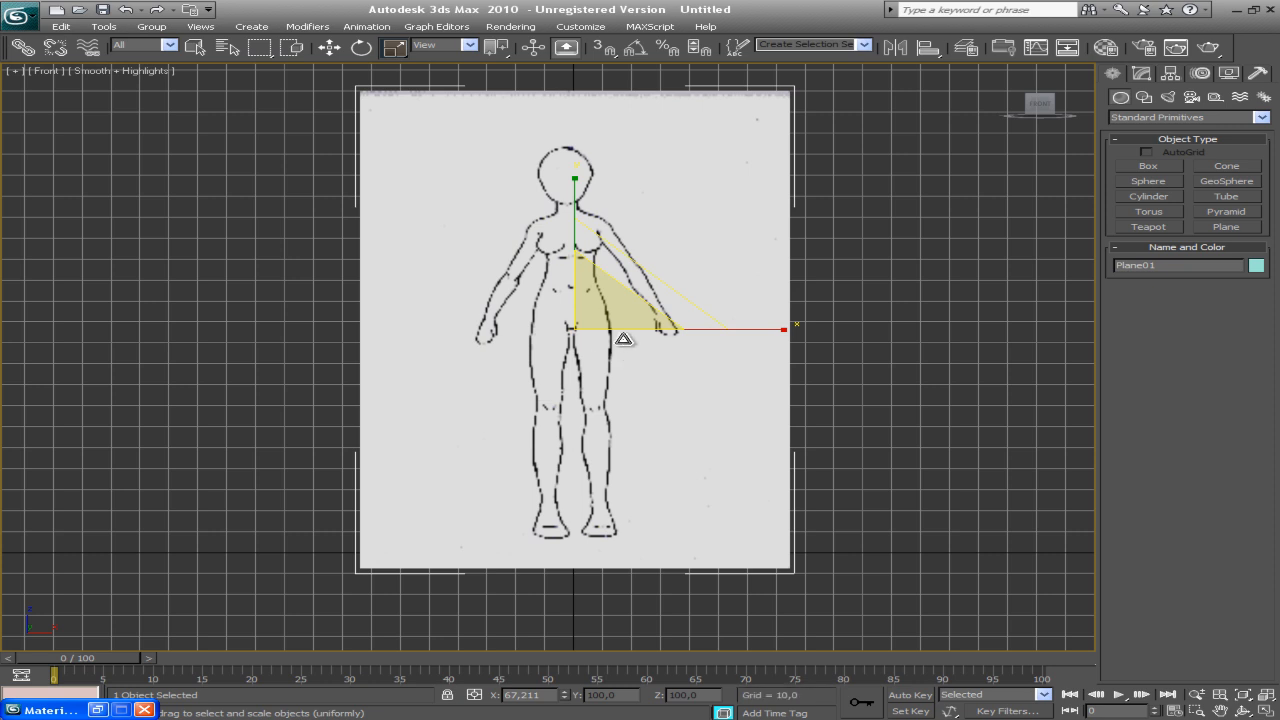
Restore the four-viewport layout with the enlarged view set to Front, and activate the Perspective viewport
key(p)
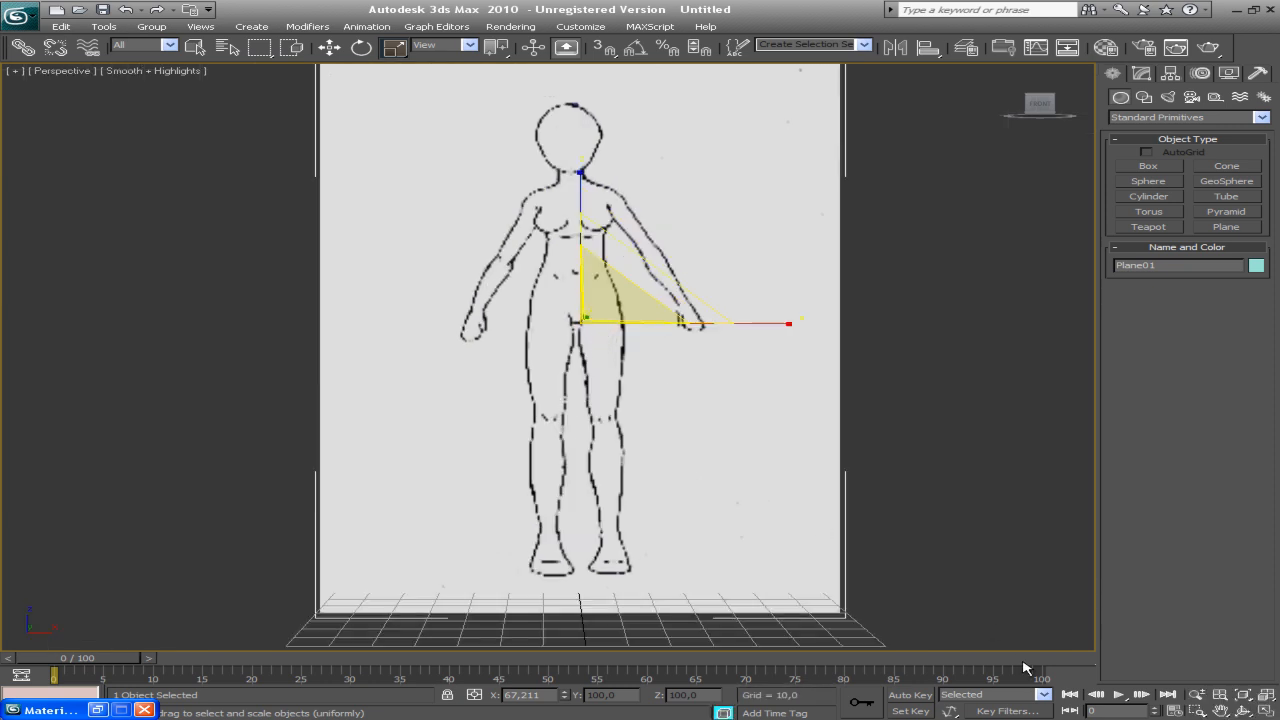
key(alt+w)
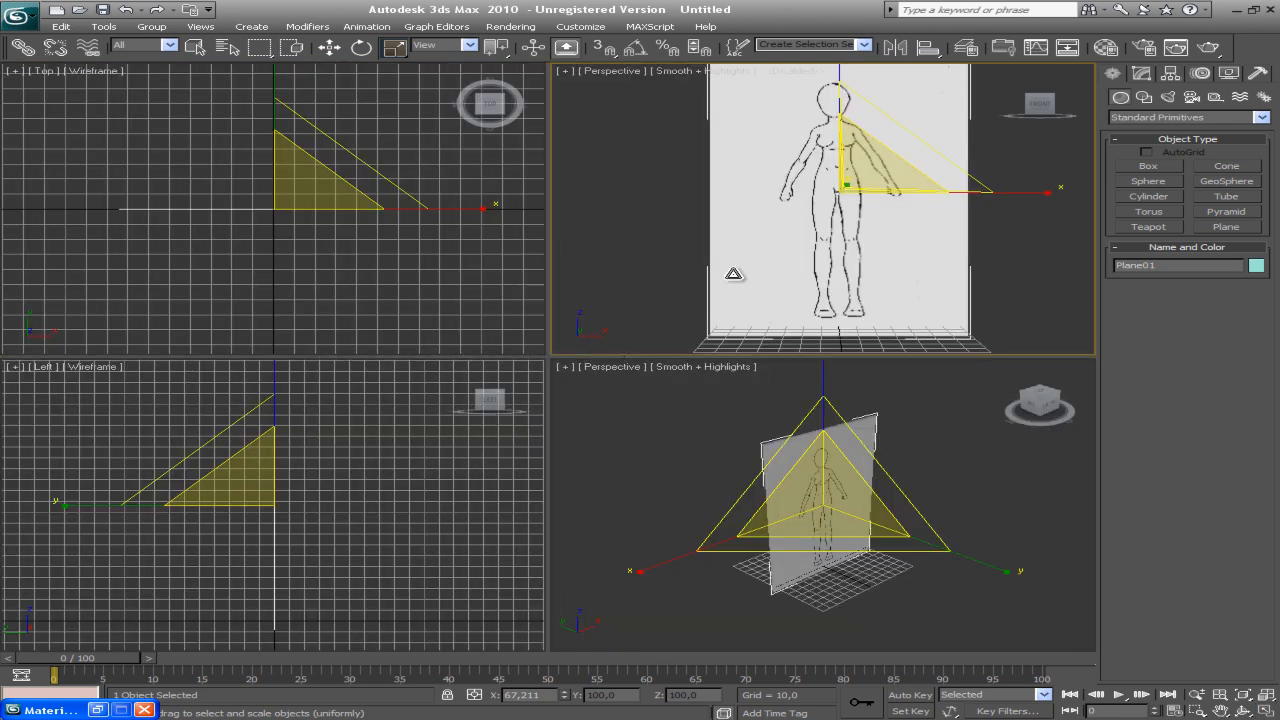
key(f)
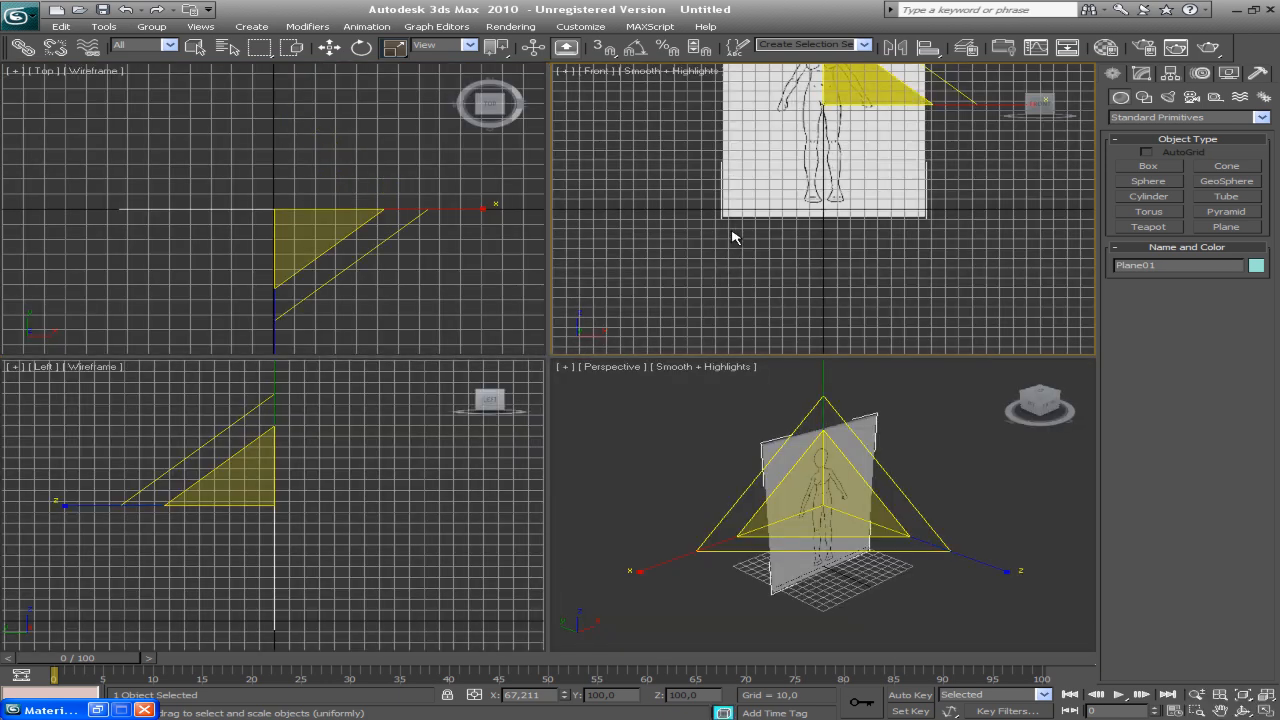
middle_drag(725, 252, 746, 292)
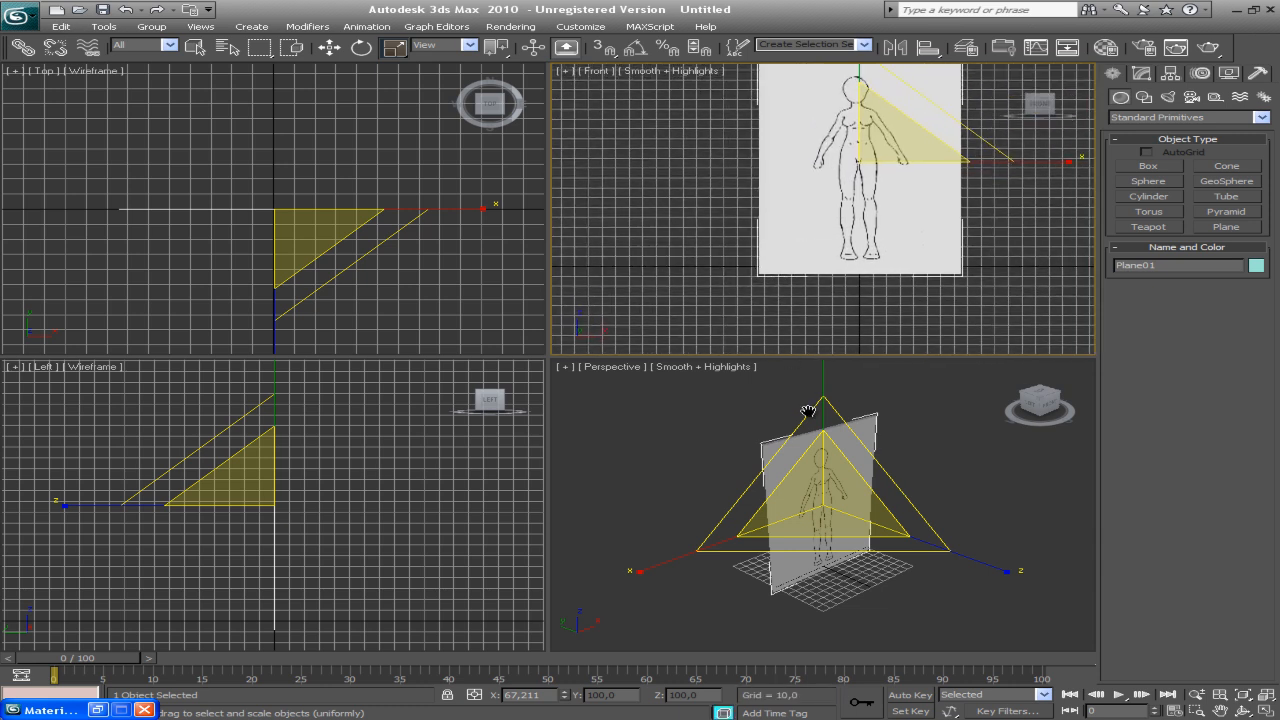
click(811, 457)
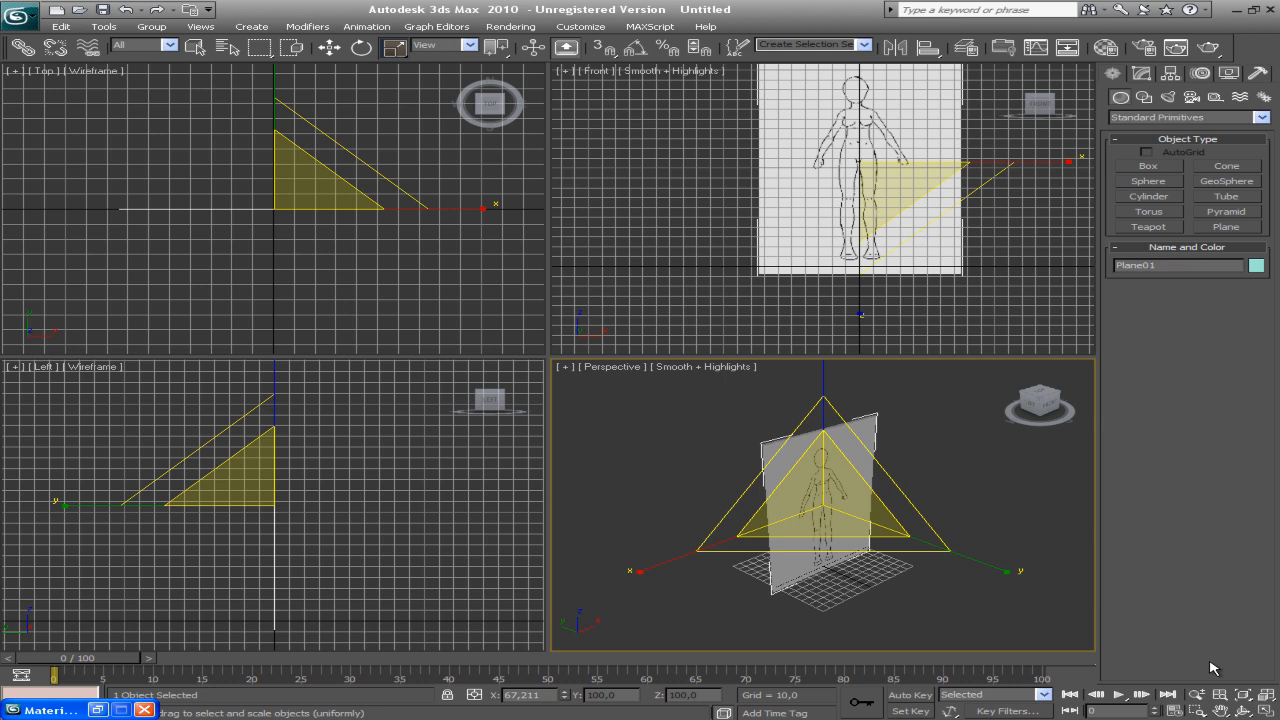
Clone the reference plane while rotating it about -73° around Z in the Perspective viewport
key(e)
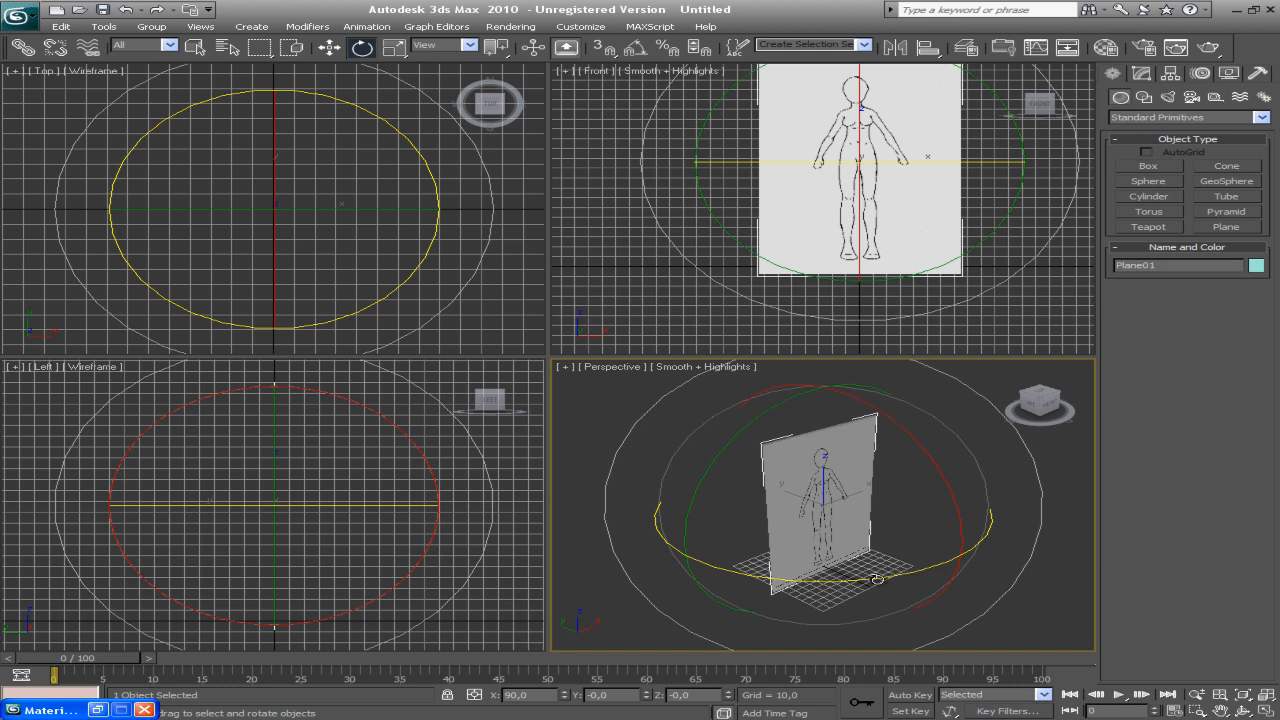
drag(862, 579, 822, 580)
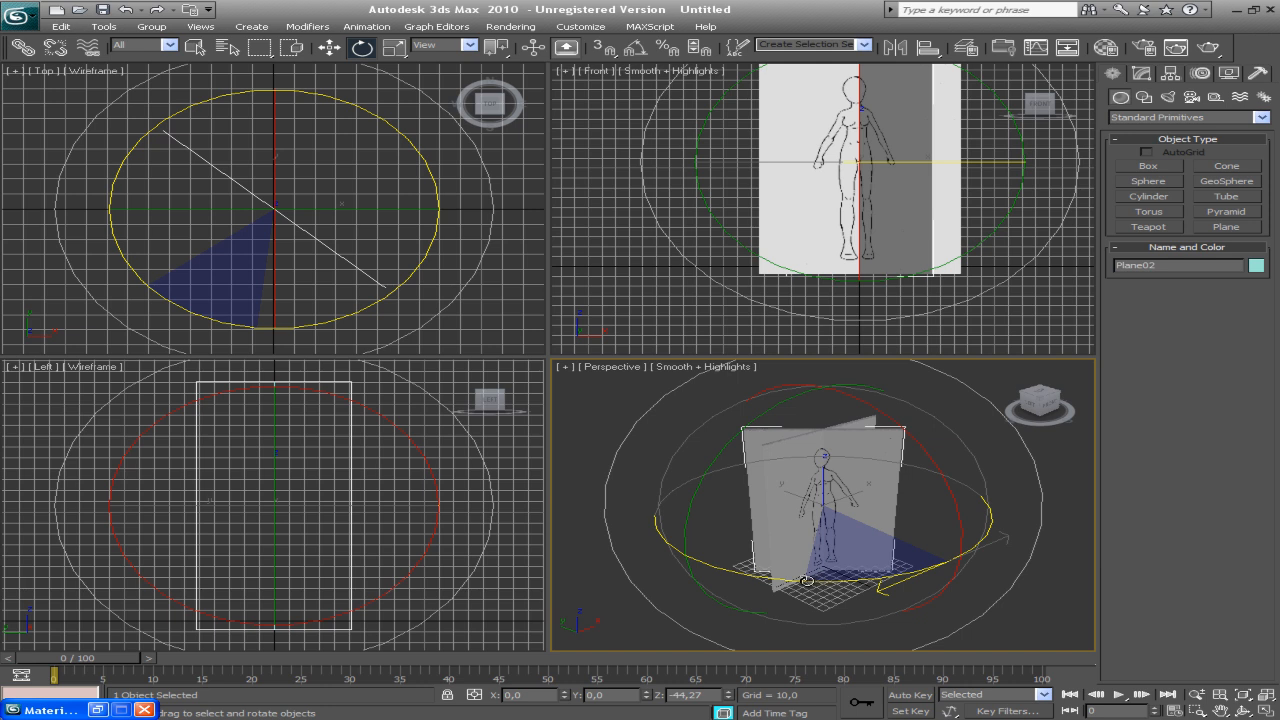
drag(792, 580, 770, 560)
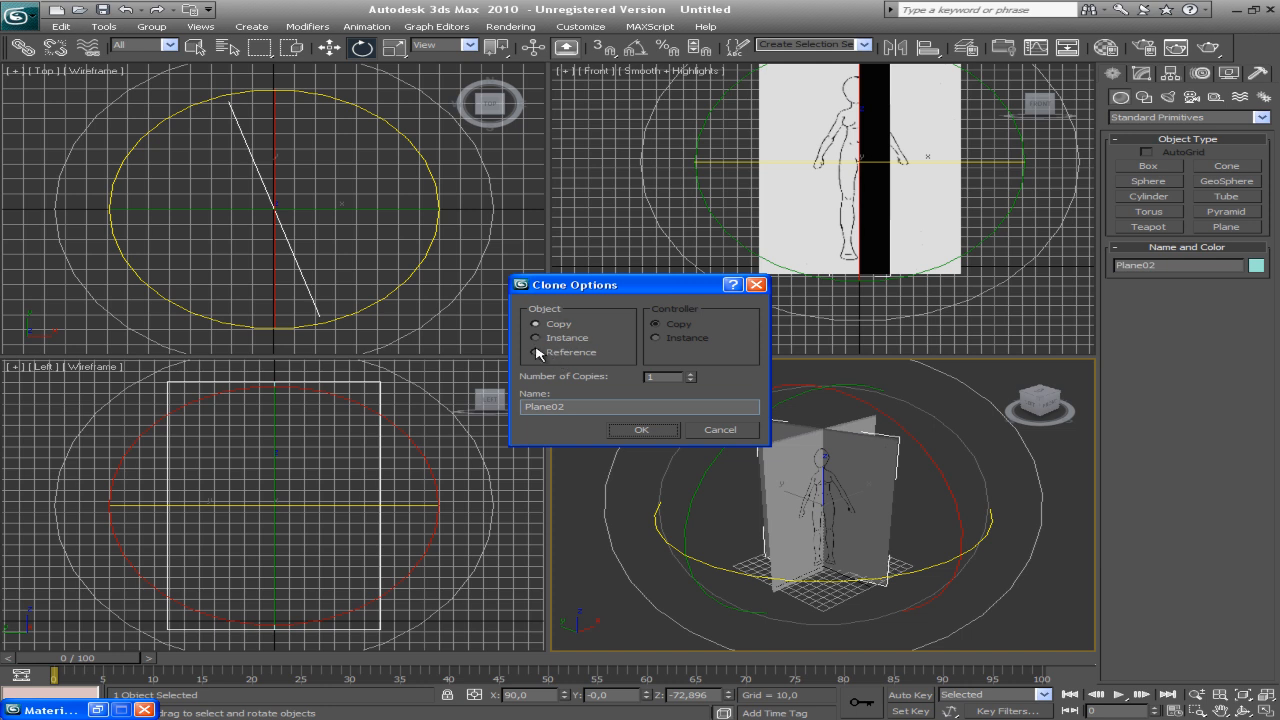
click(643, 432)
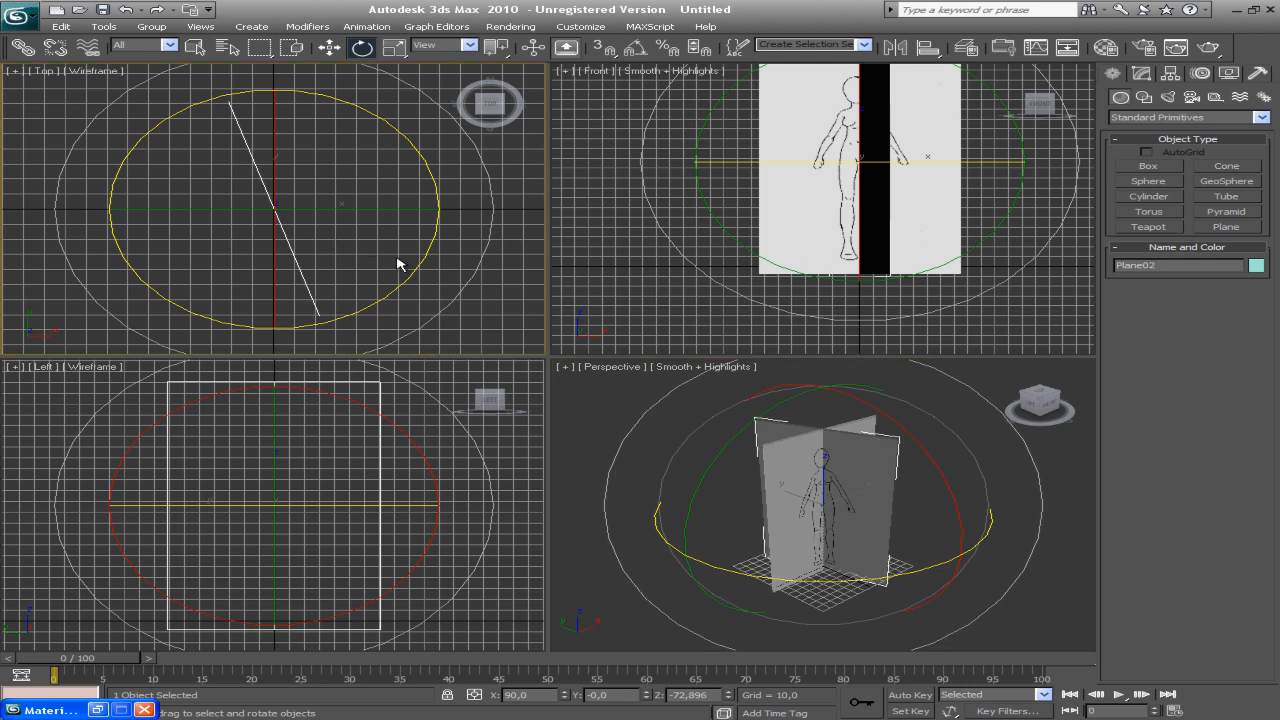
Turn the cloned plane perpendicular to the front reference plane and set its absolute Z rotation to exactly -90
middle_drag(423, 243, 410, 251)
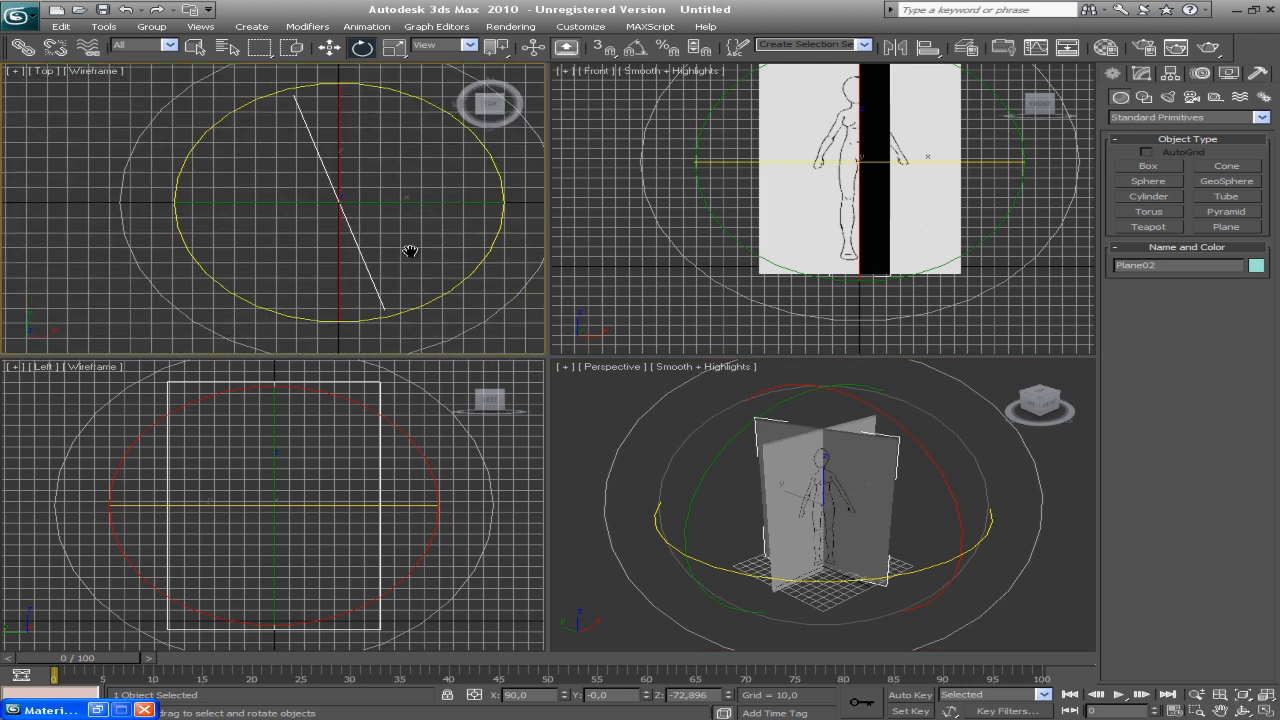
key(x)
scroll(391, 261, down, 2)
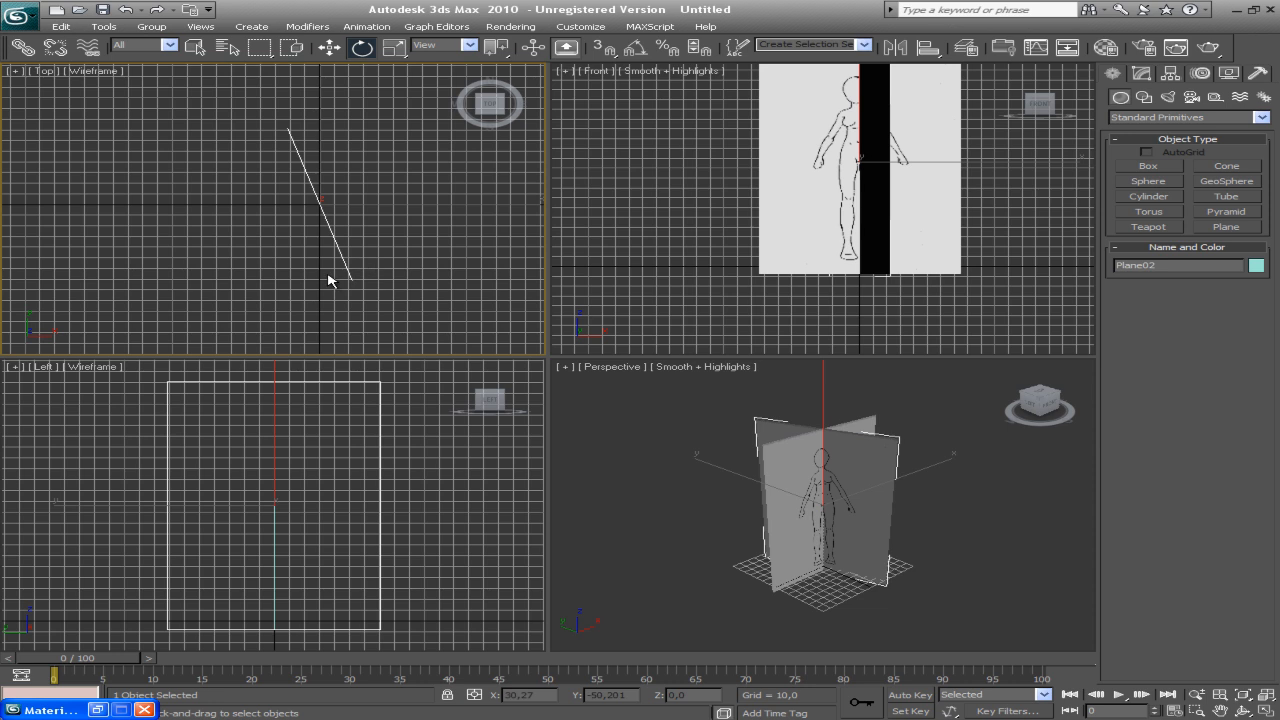
key(q)
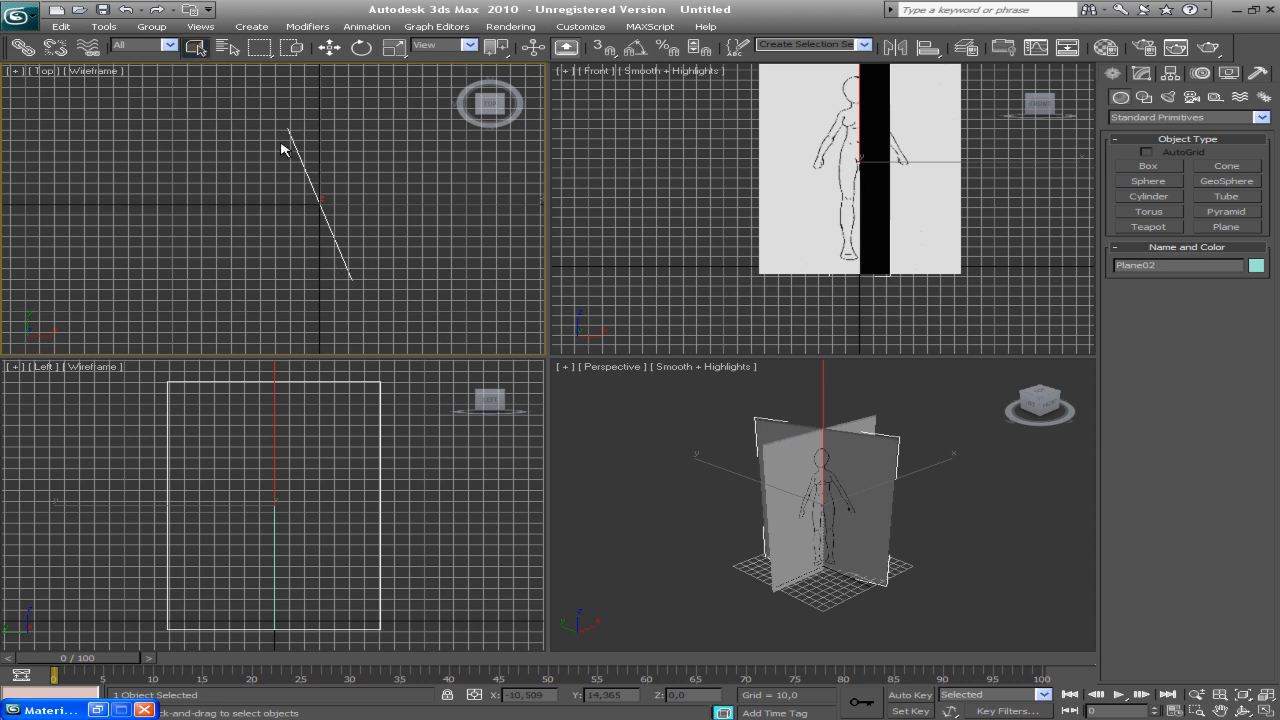
key(e)
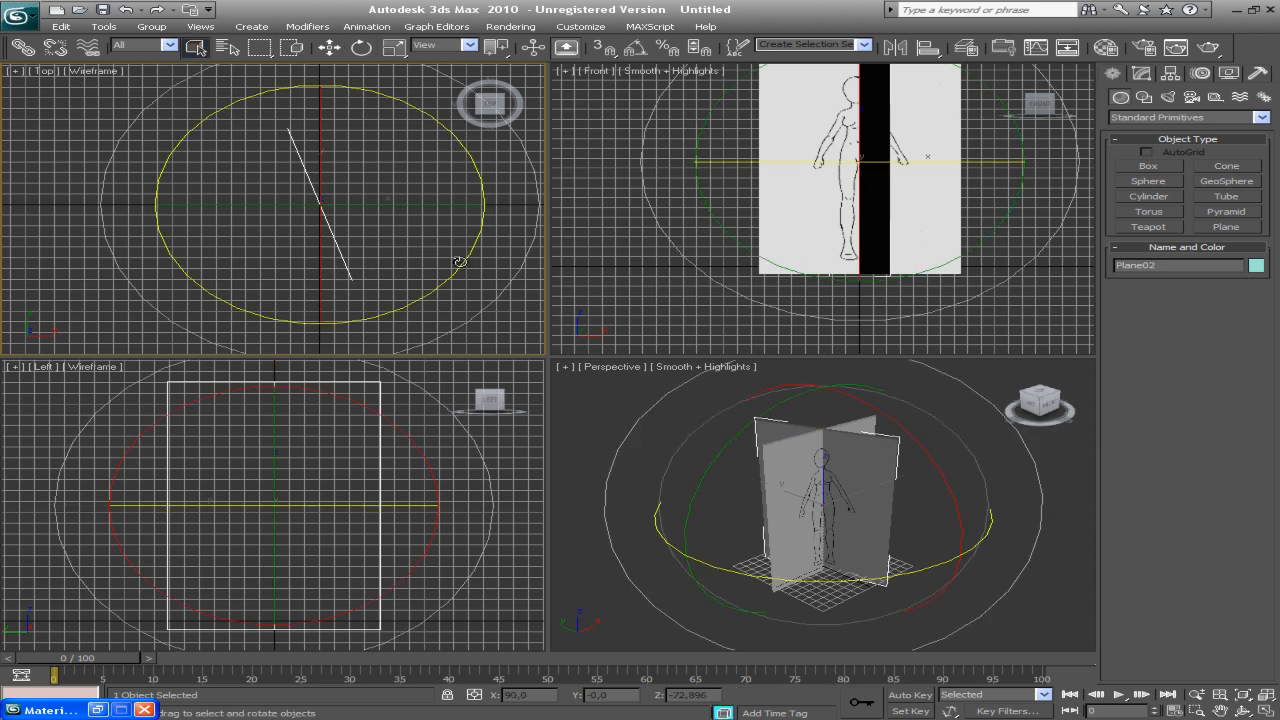
drag(450, 279, 448, 283)
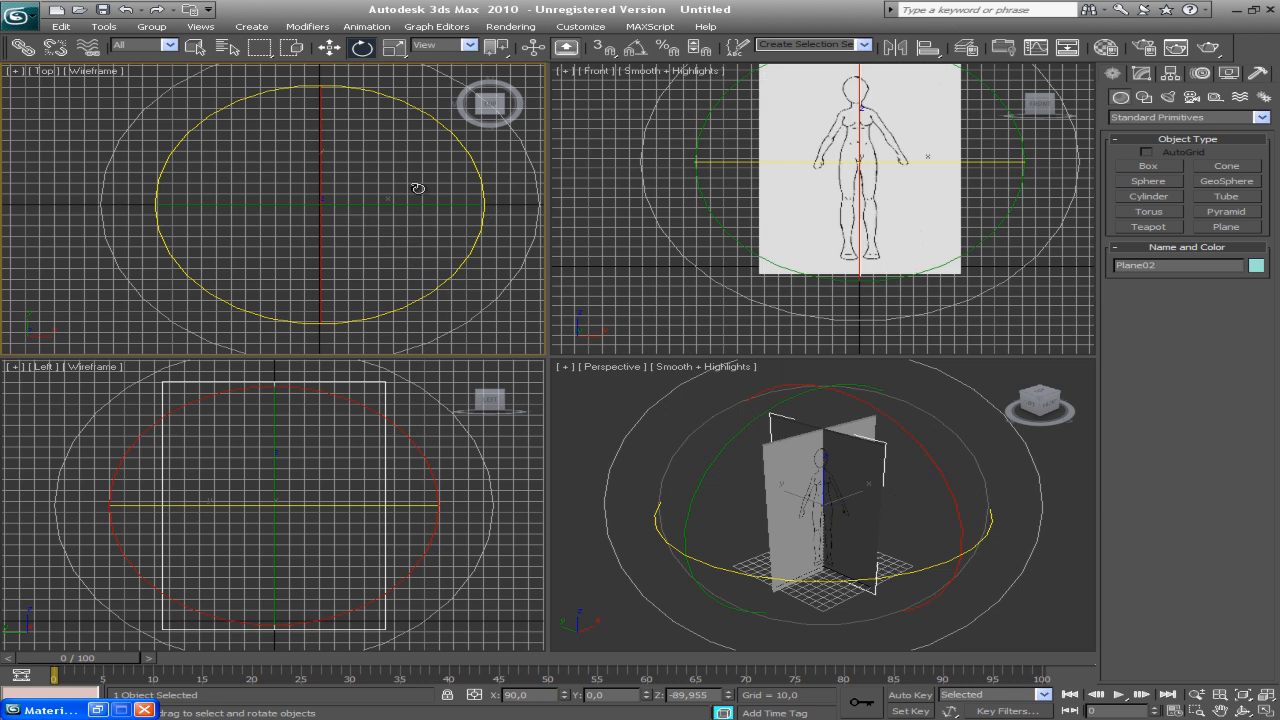
click(361, 48)
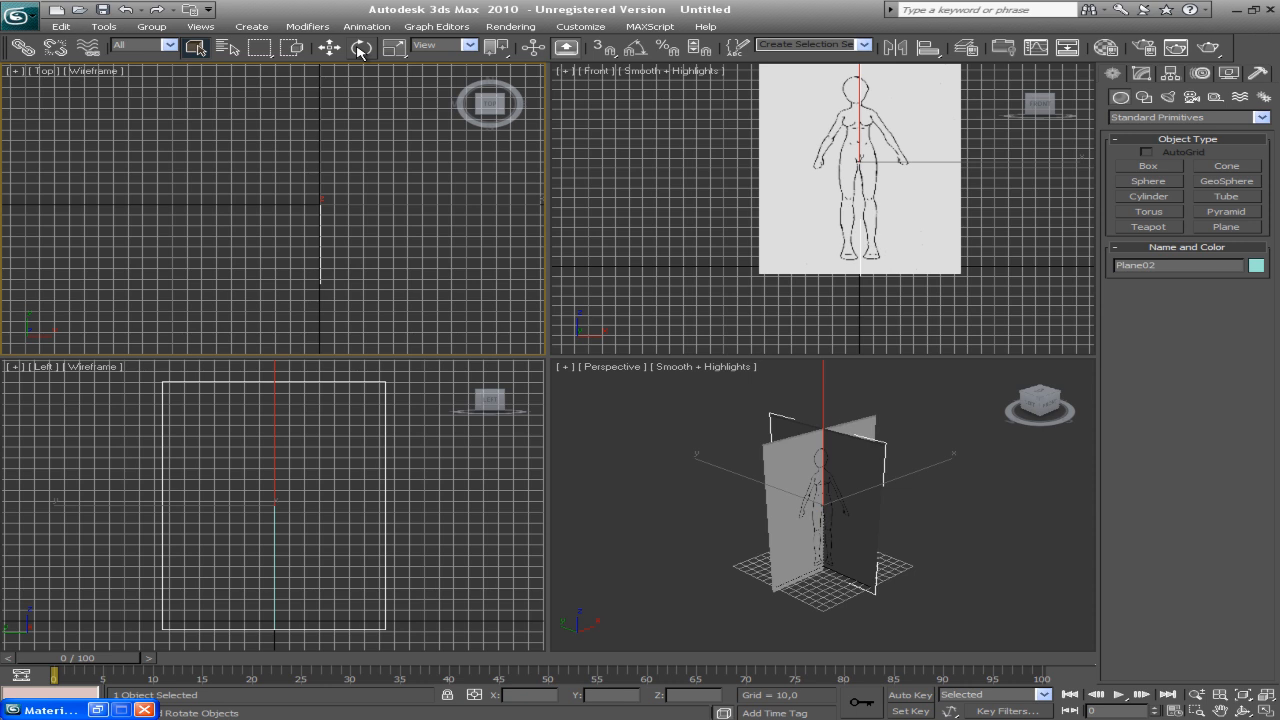
right_click(361, 48)
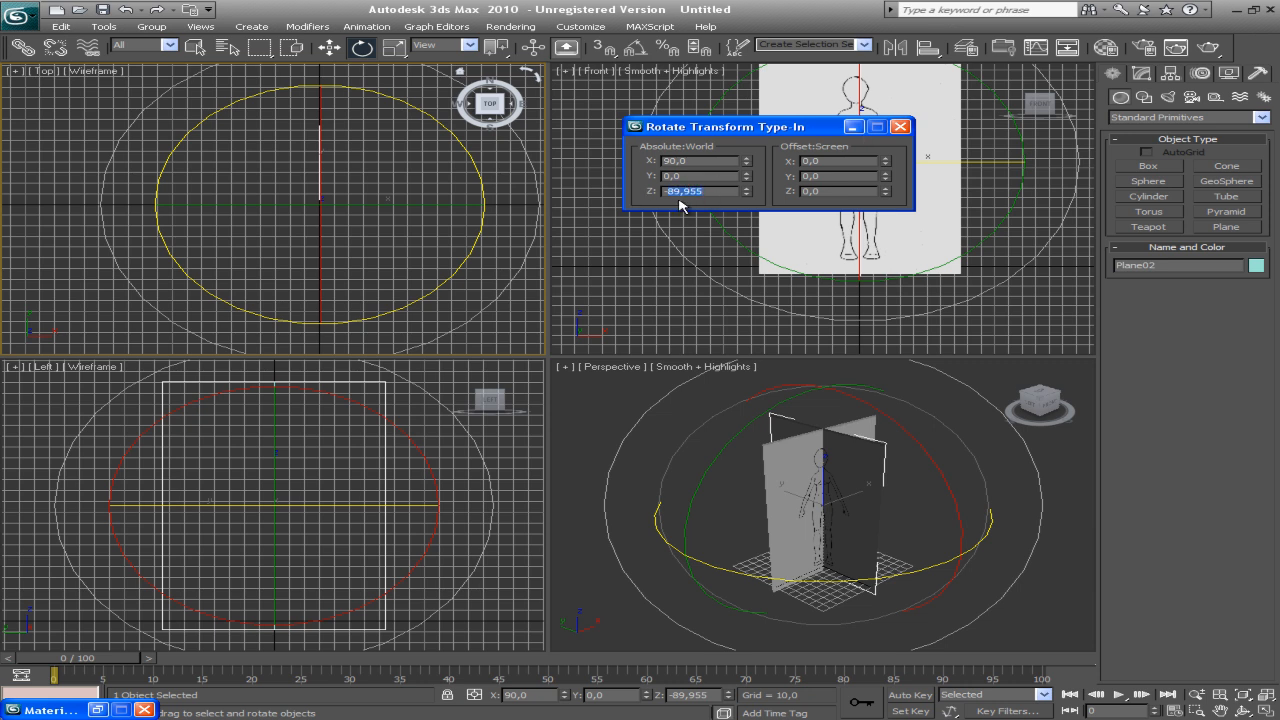
text(-90)
key(Return)
click(909, 128)
In the maximized Perspective viewport, move the cloned plane to about X 78 and Y -79, forming a corner with the front plane
click(823, 478)
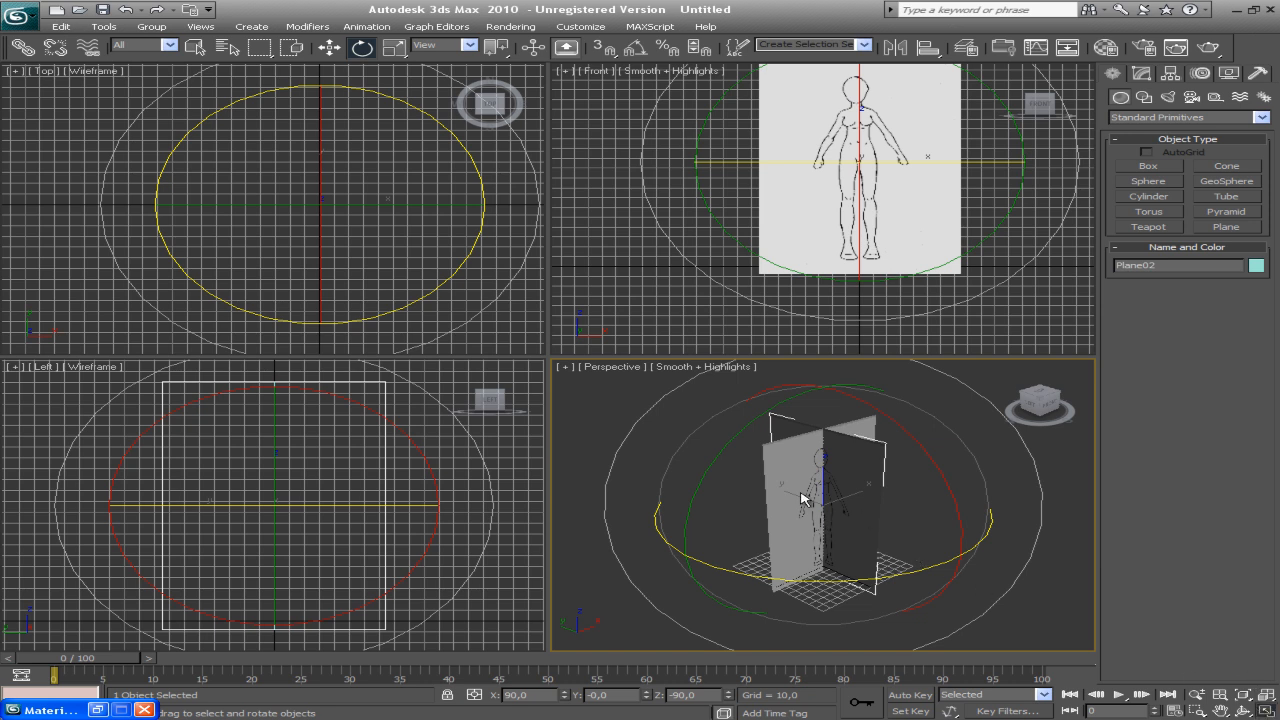
key(alt+w)
alt+middle_drag(597, 396, 603, 386)
key(w)
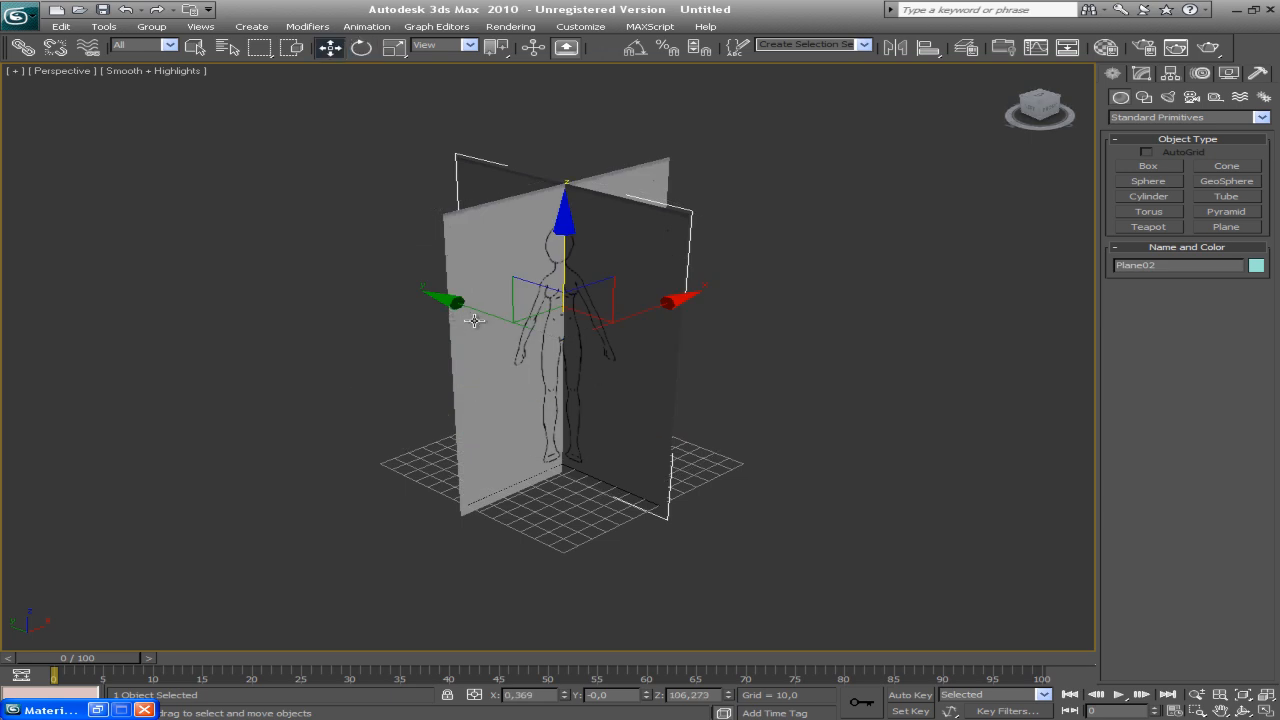
drag(474, 314, 588, 346)
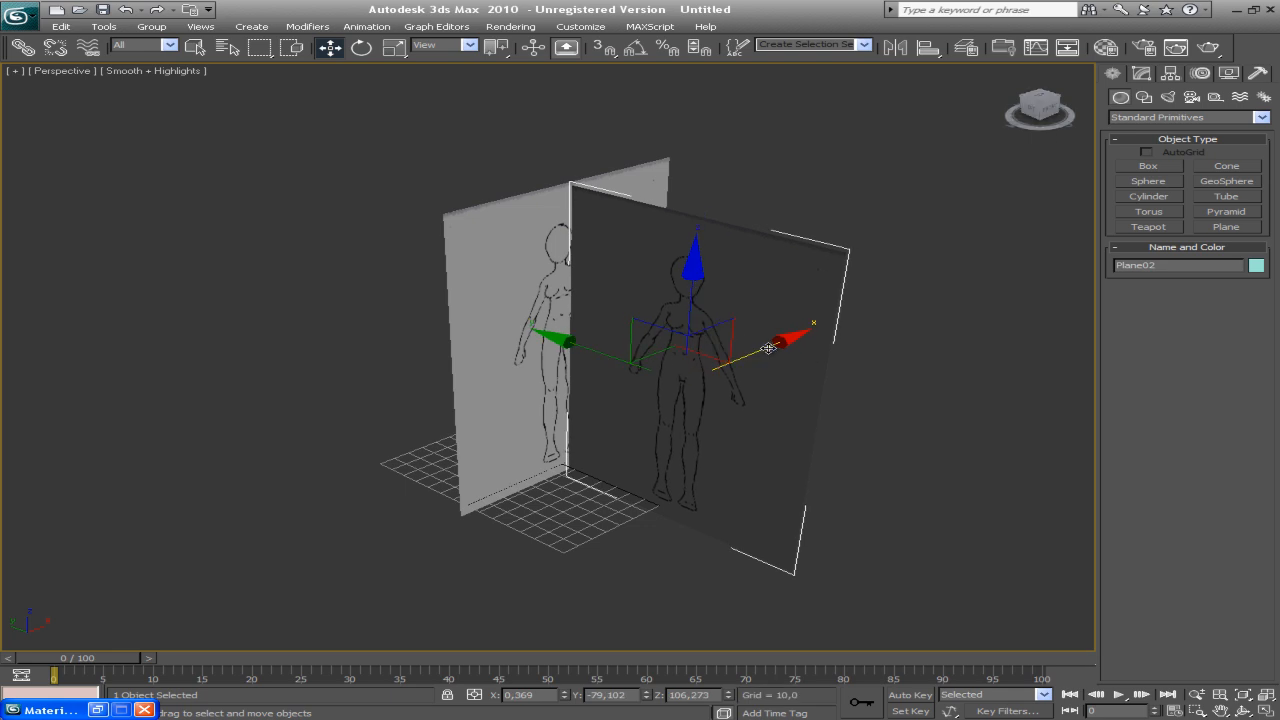
drag(768, 347, 880, 305)
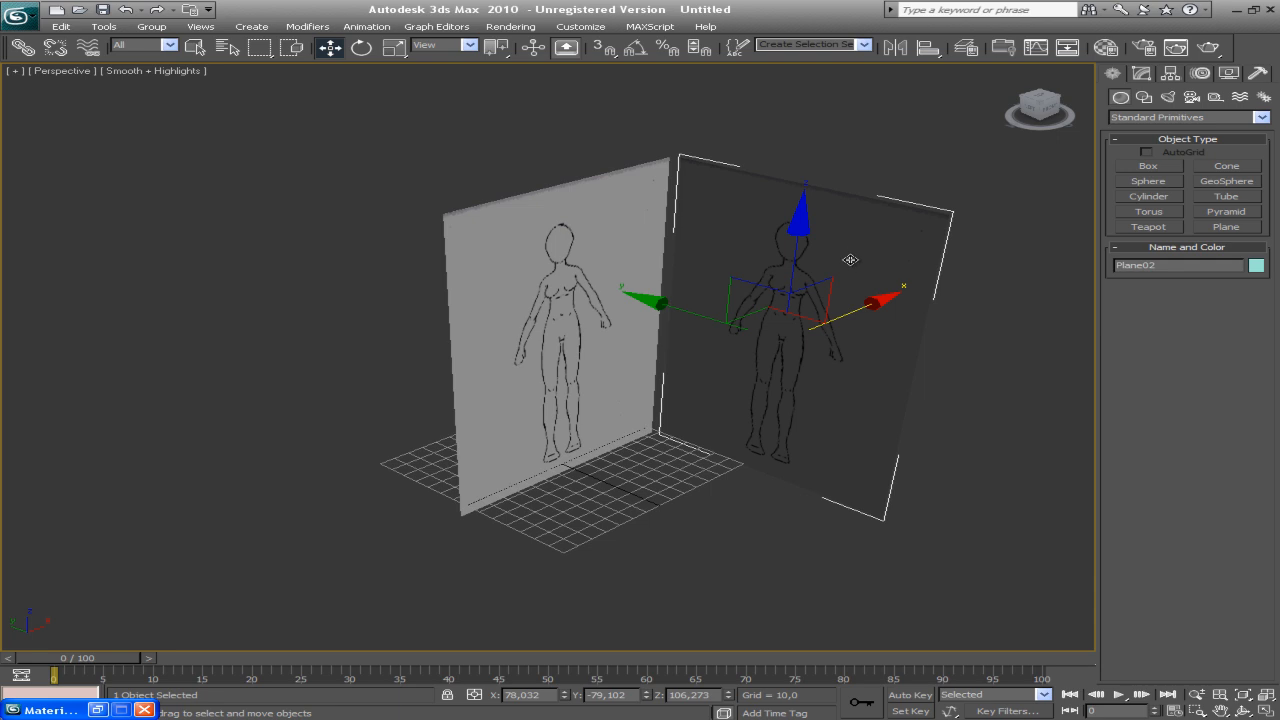
Assign the unused 02 - Default material to the cloned side plane
key(m)
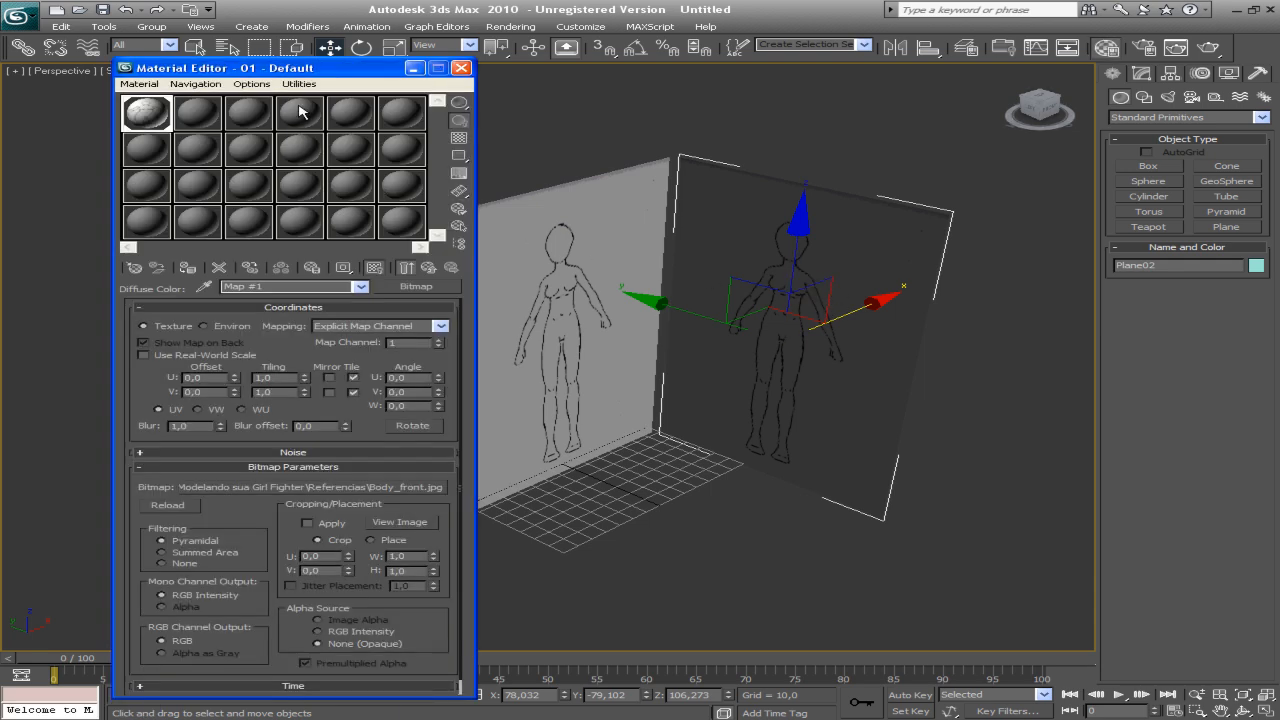
drag(278, 69, 200, 64)
click(113, 105)
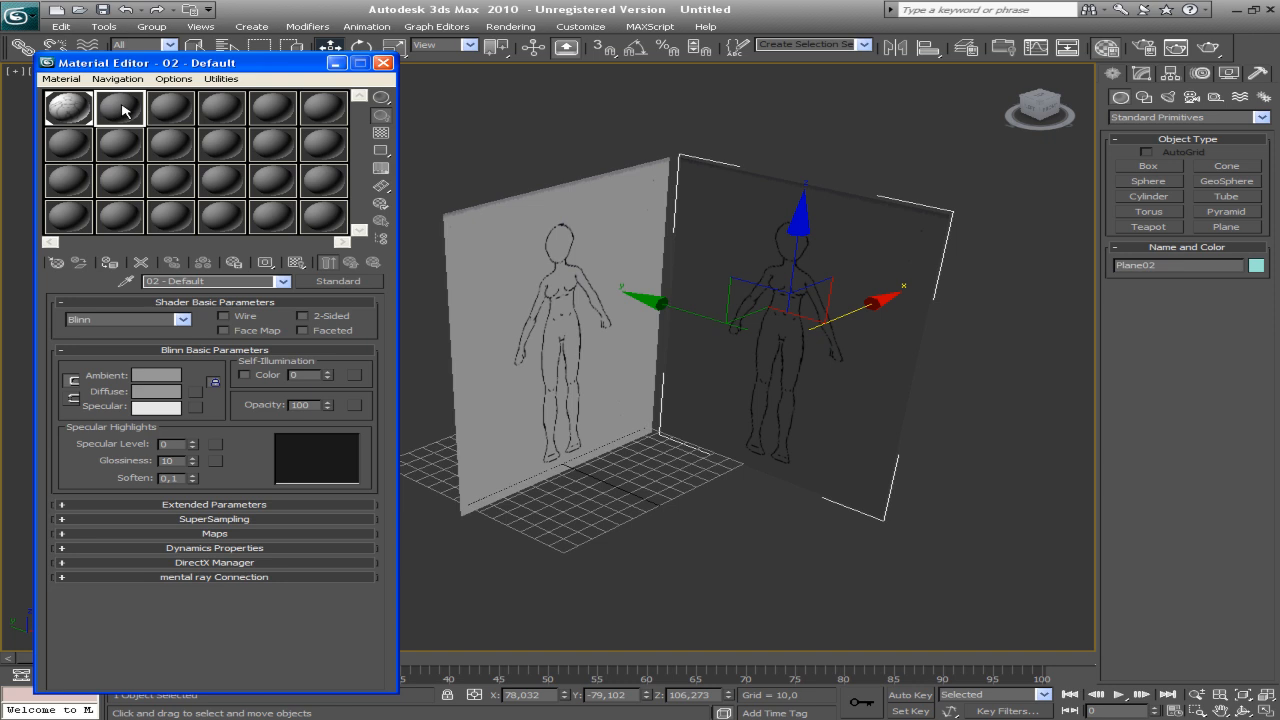
drag(119, 110, 721, 234)
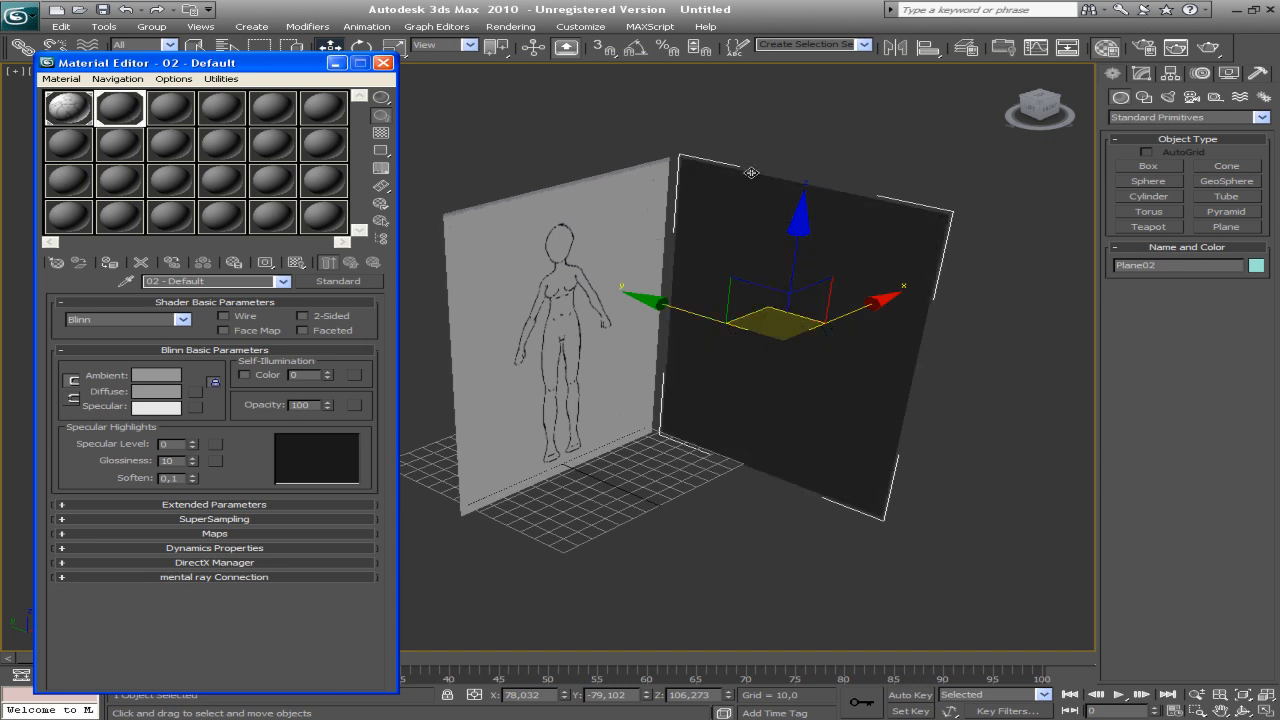
key(q)
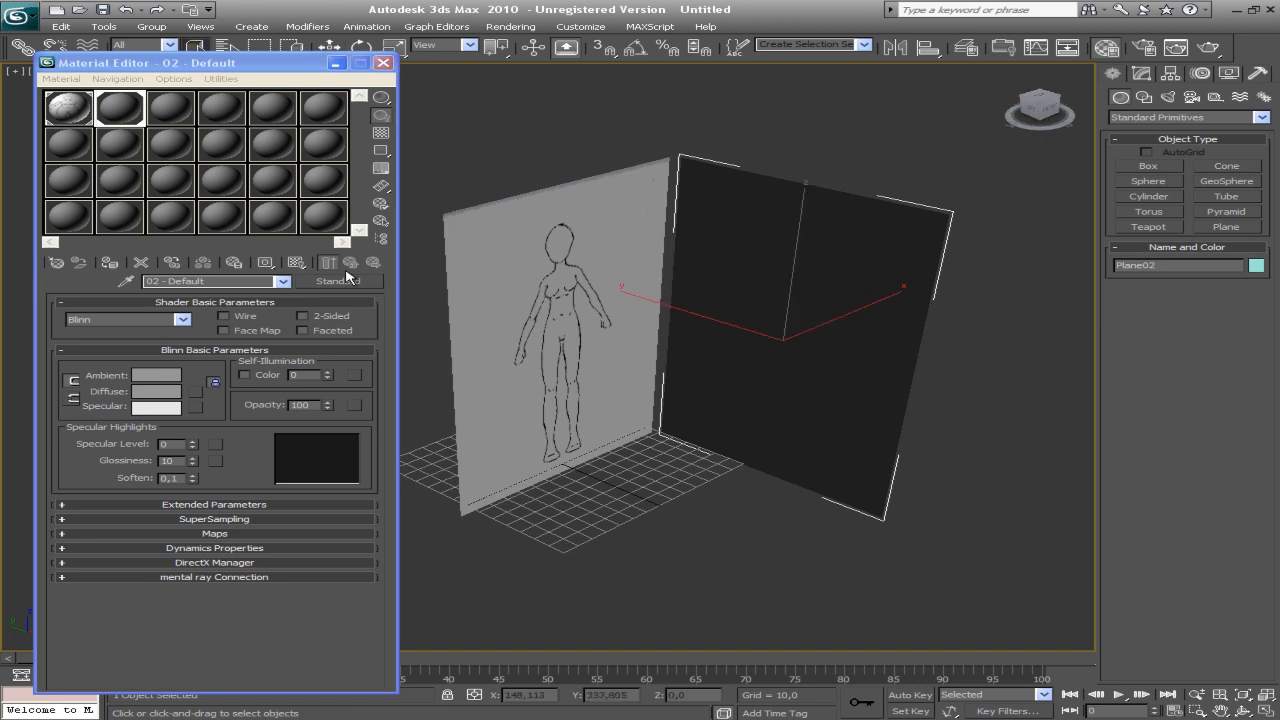
Load Body_side from the Referencias folder as the diffuse bitmap of the 02 - Default material
click(195, 398)
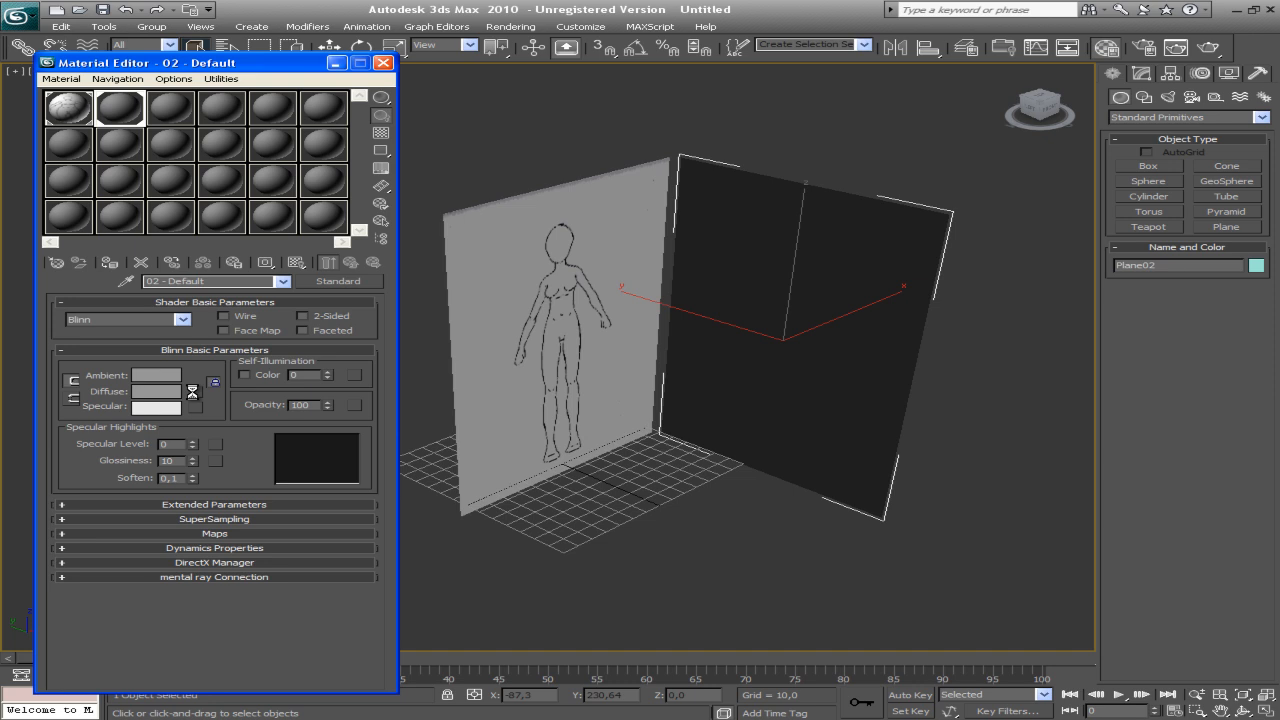
click(903, 156)
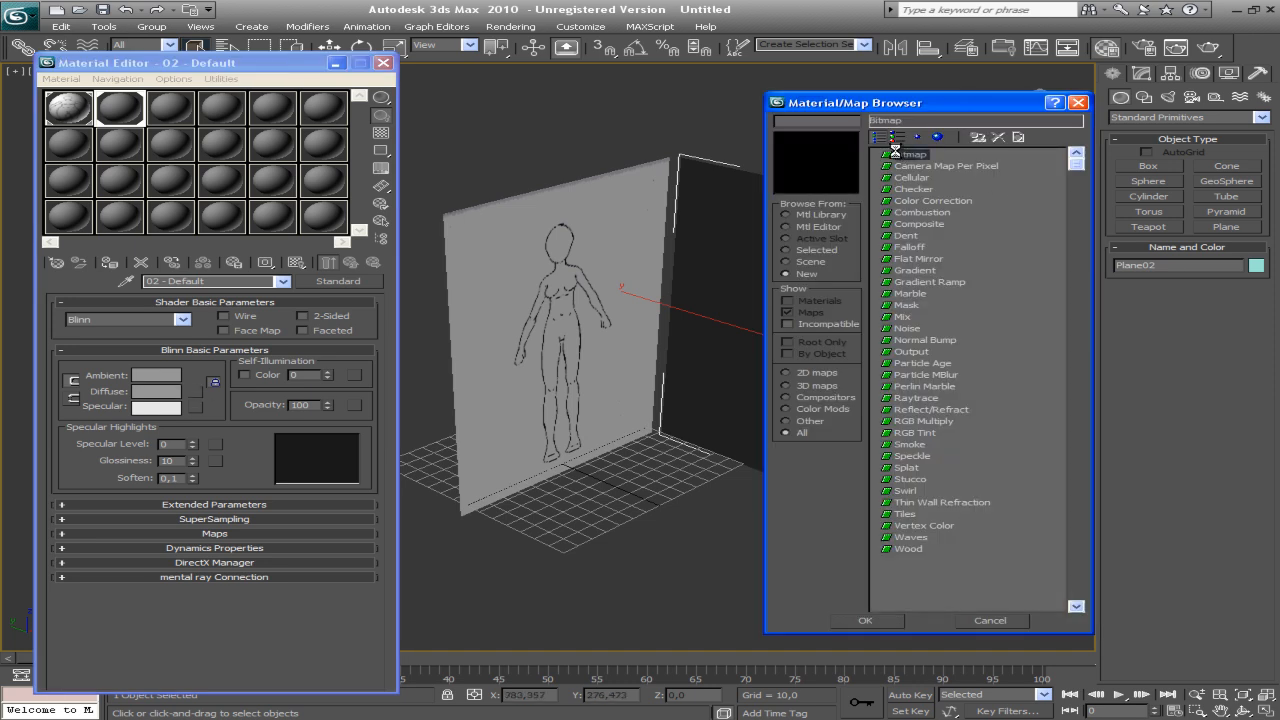
double_click(907, 155)
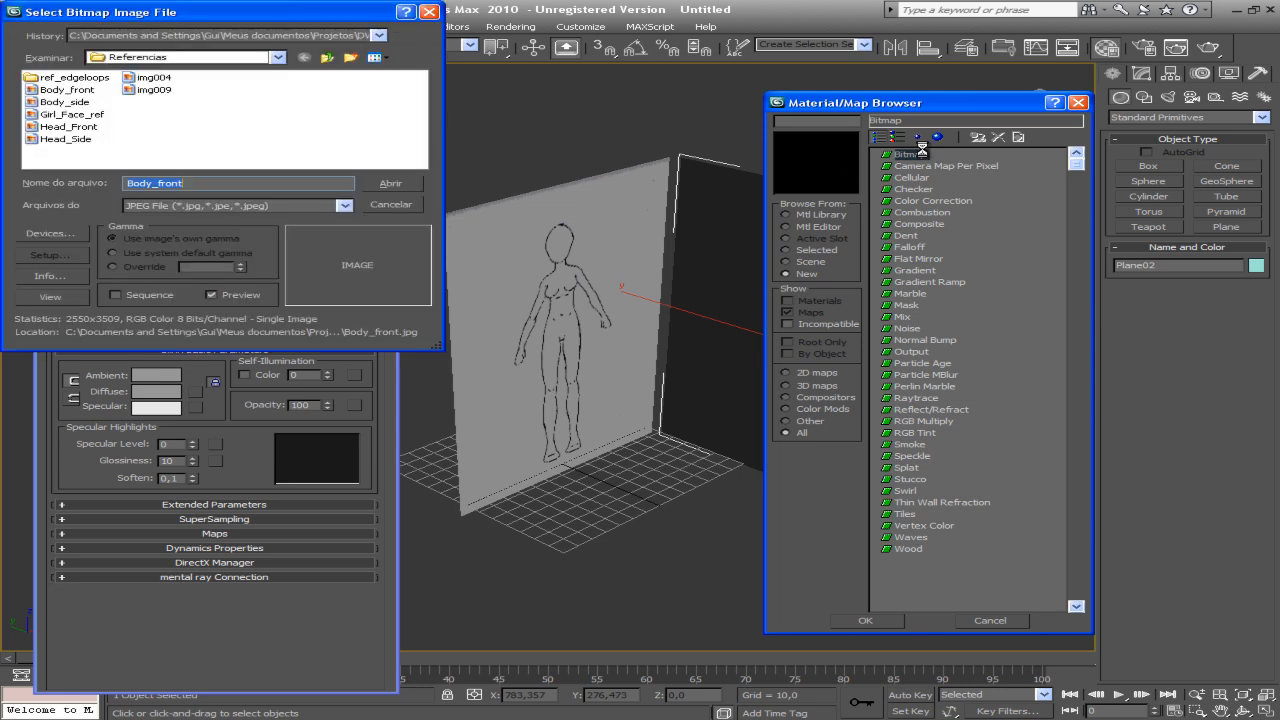
click(65, 102)
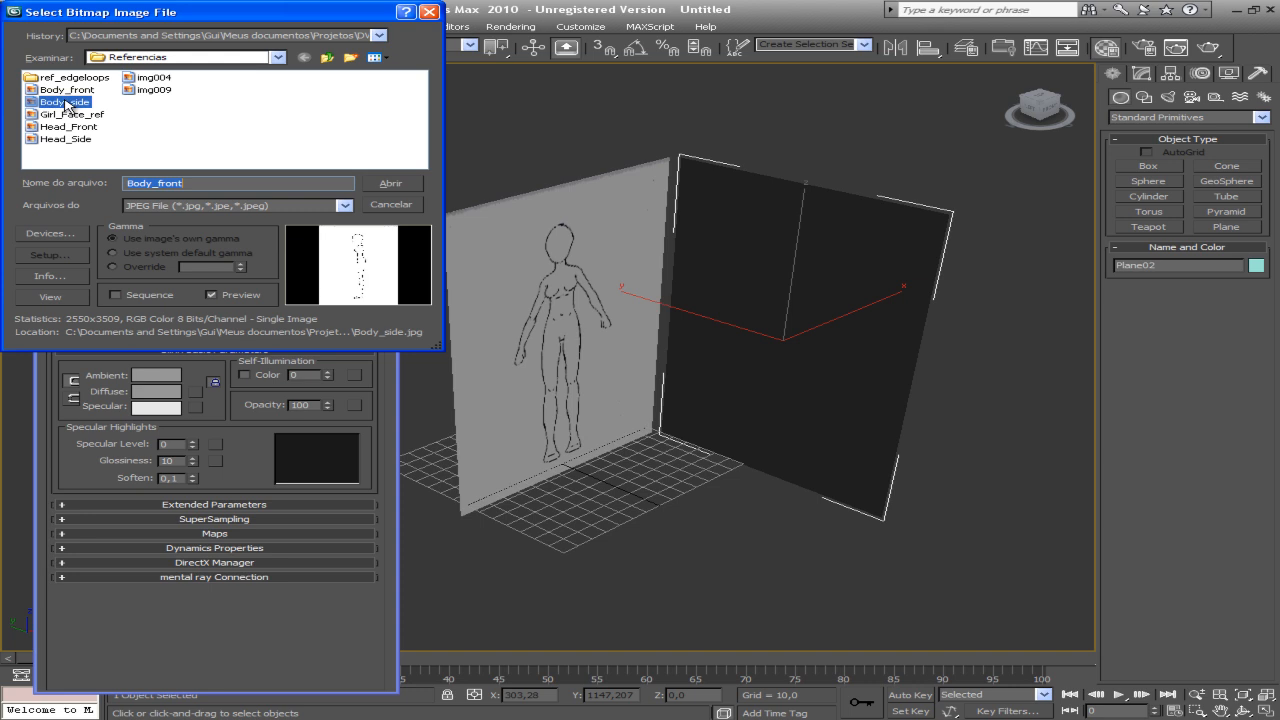
click(378, 185)
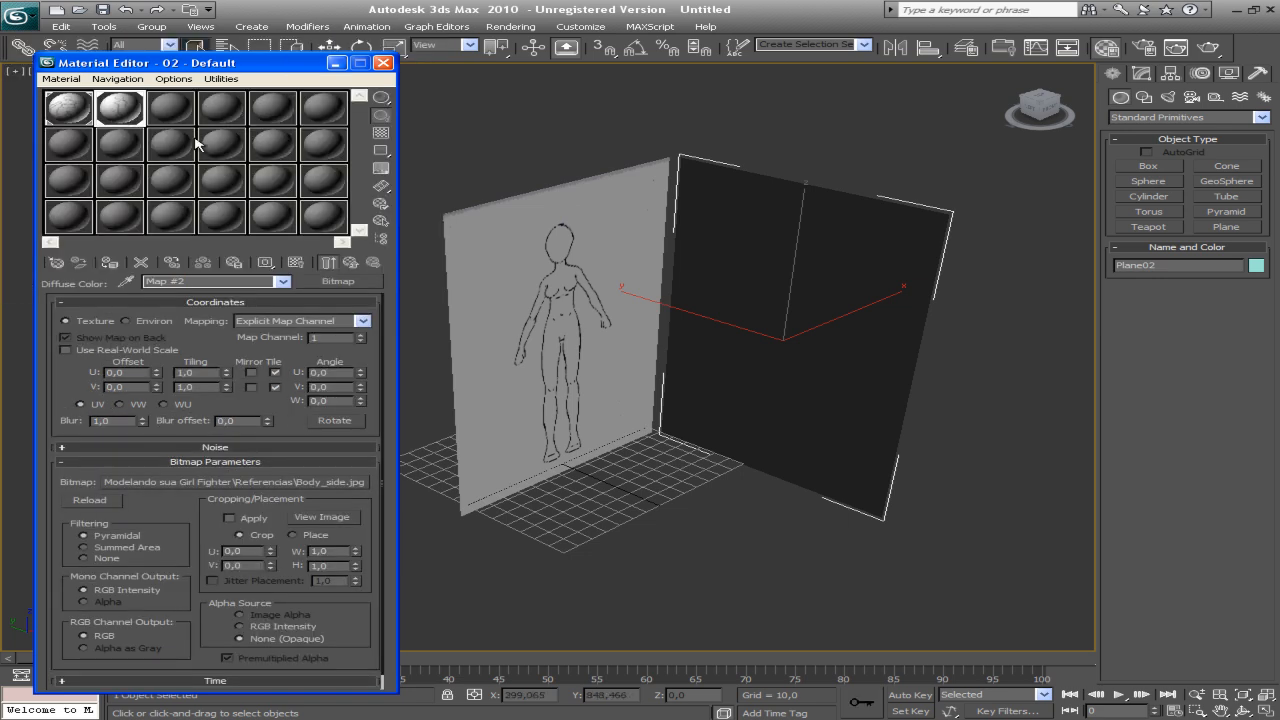
Show the Body_side drawing on the side plane in the viewport and mirror the plane about the Y axis without cloning
click(296, 263)
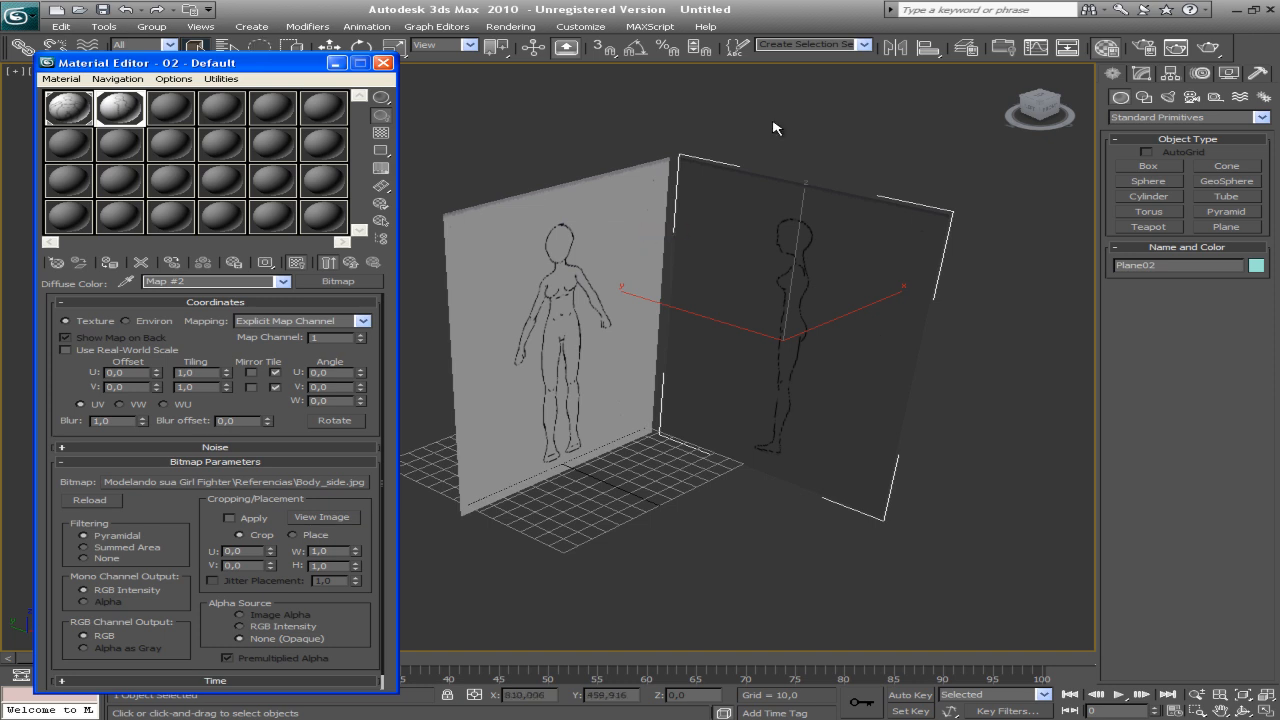
click(888, 52)
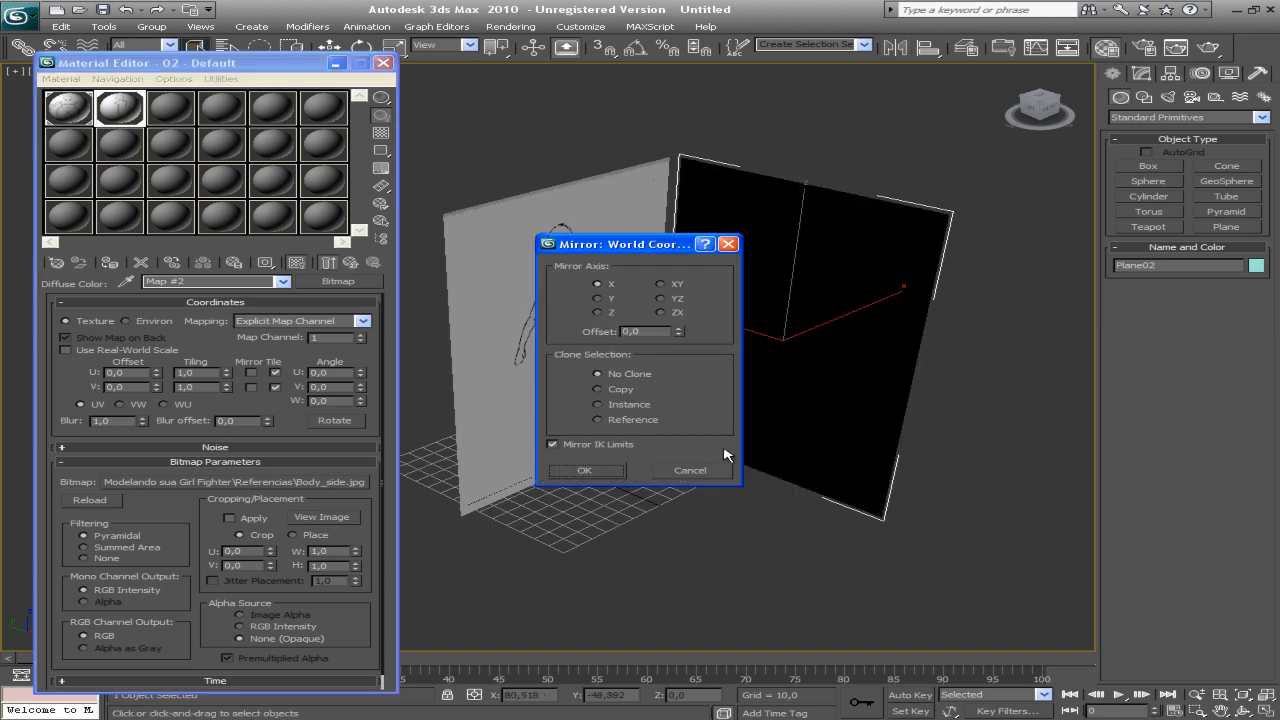
click(686, 470)
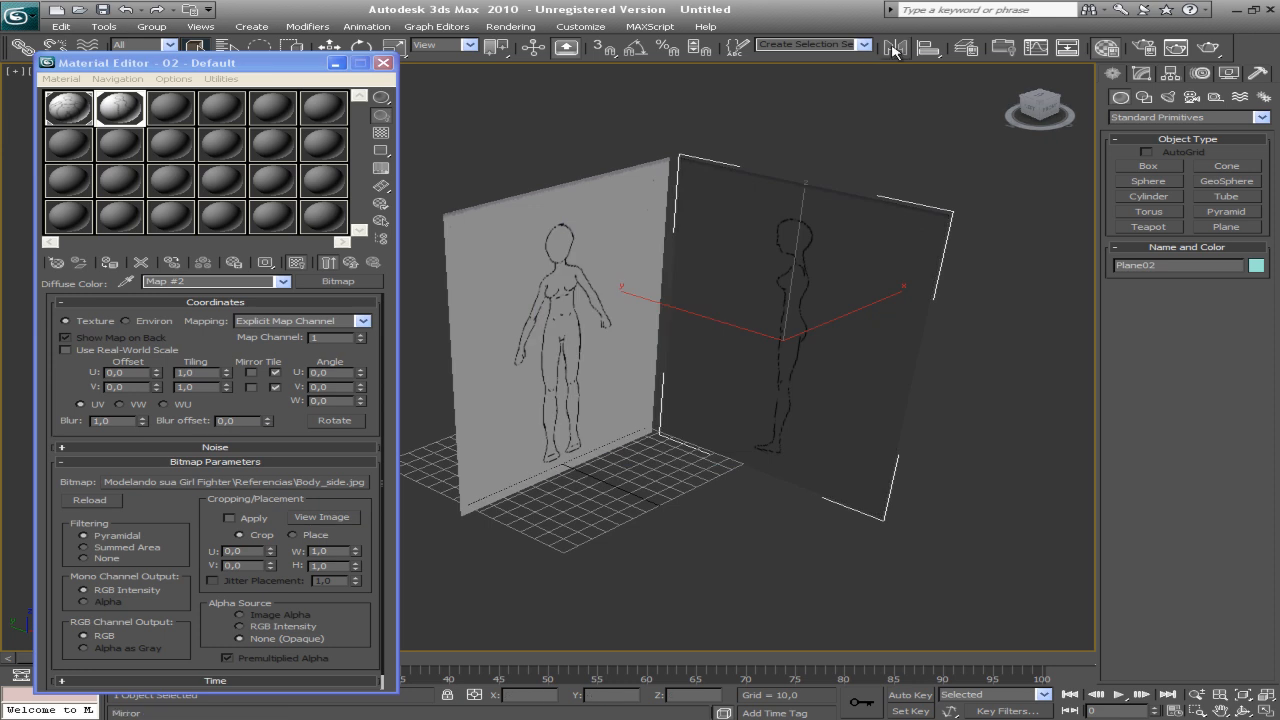
click(893, 50)
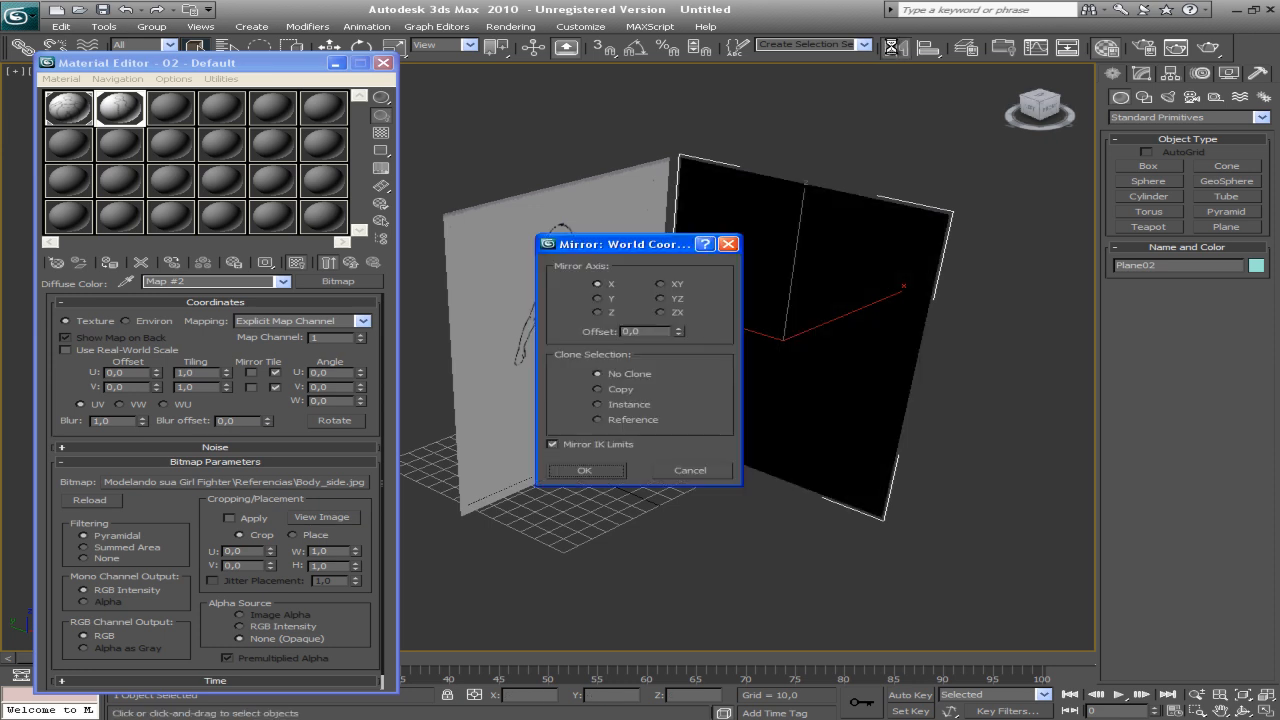
drag(612, 246, 398, 204)
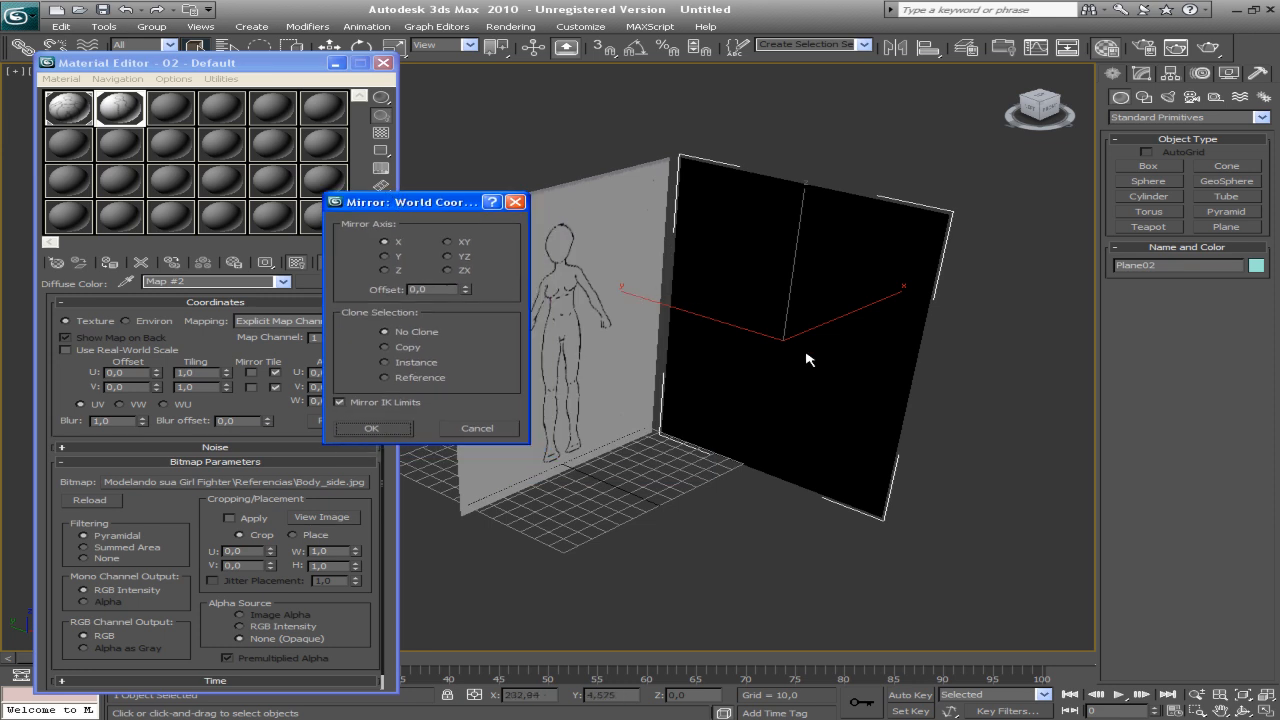
click(400, 258)
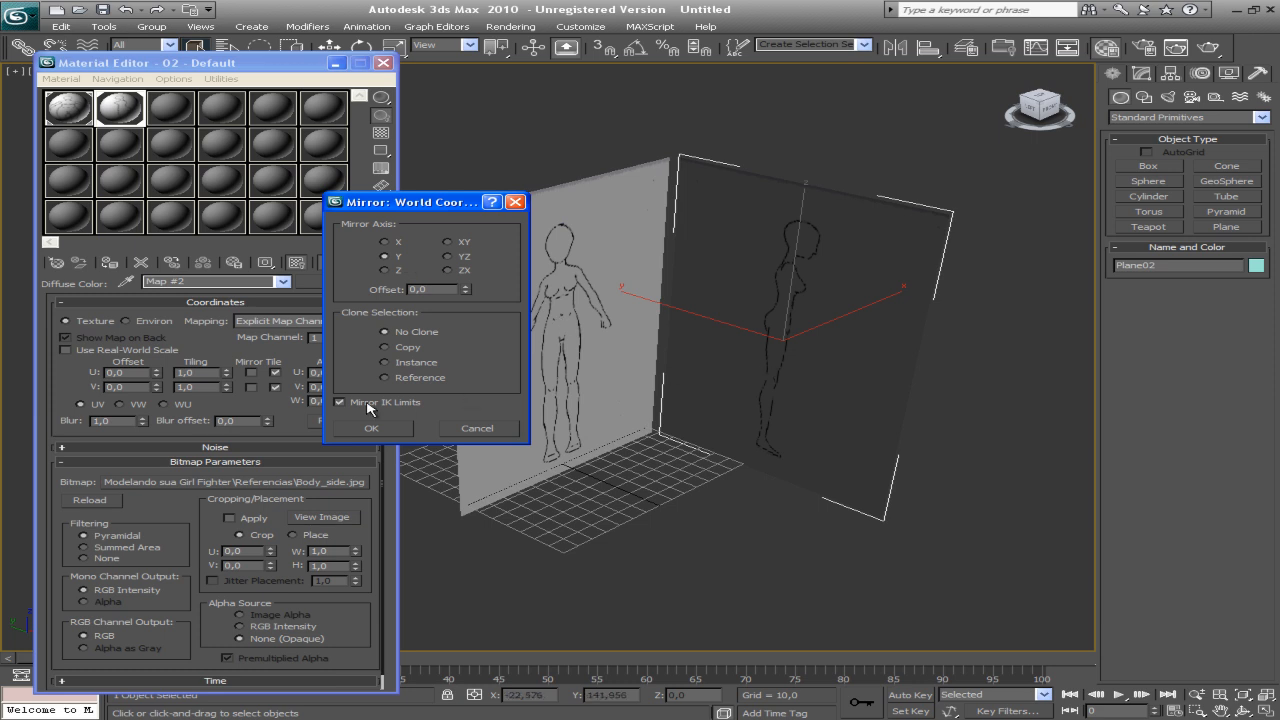
click(371, 428)
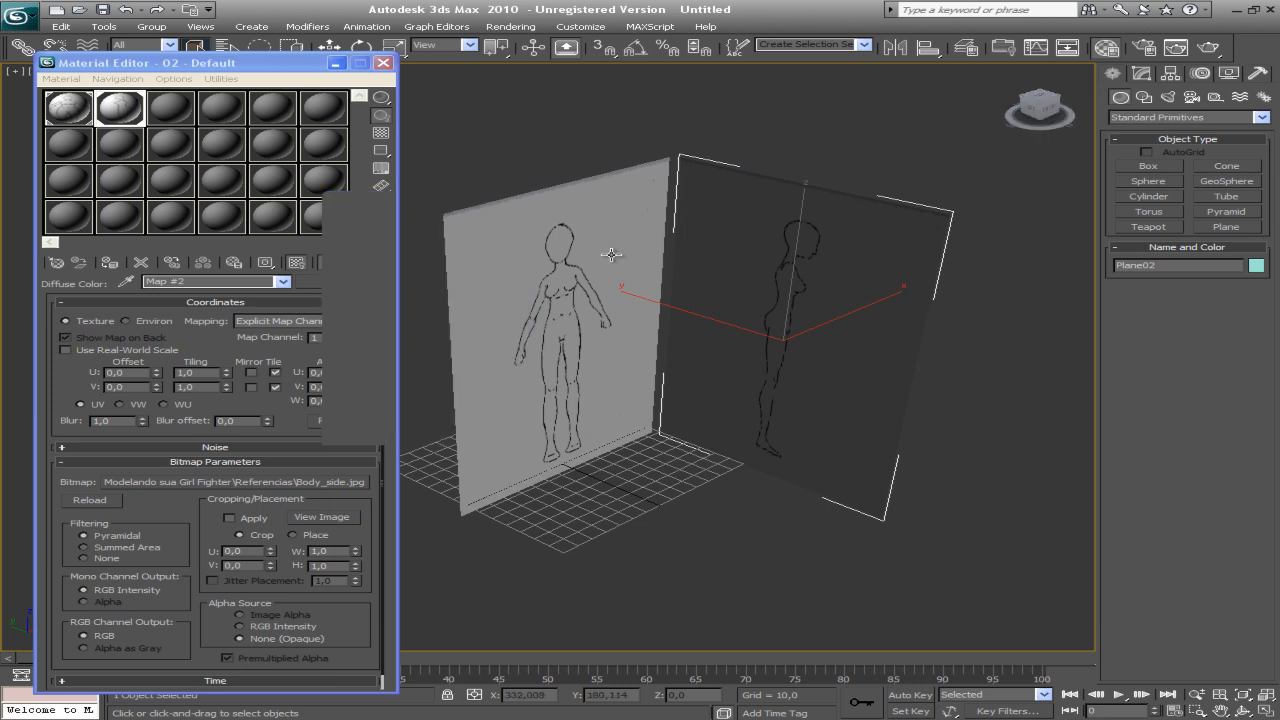
click(383, 64)
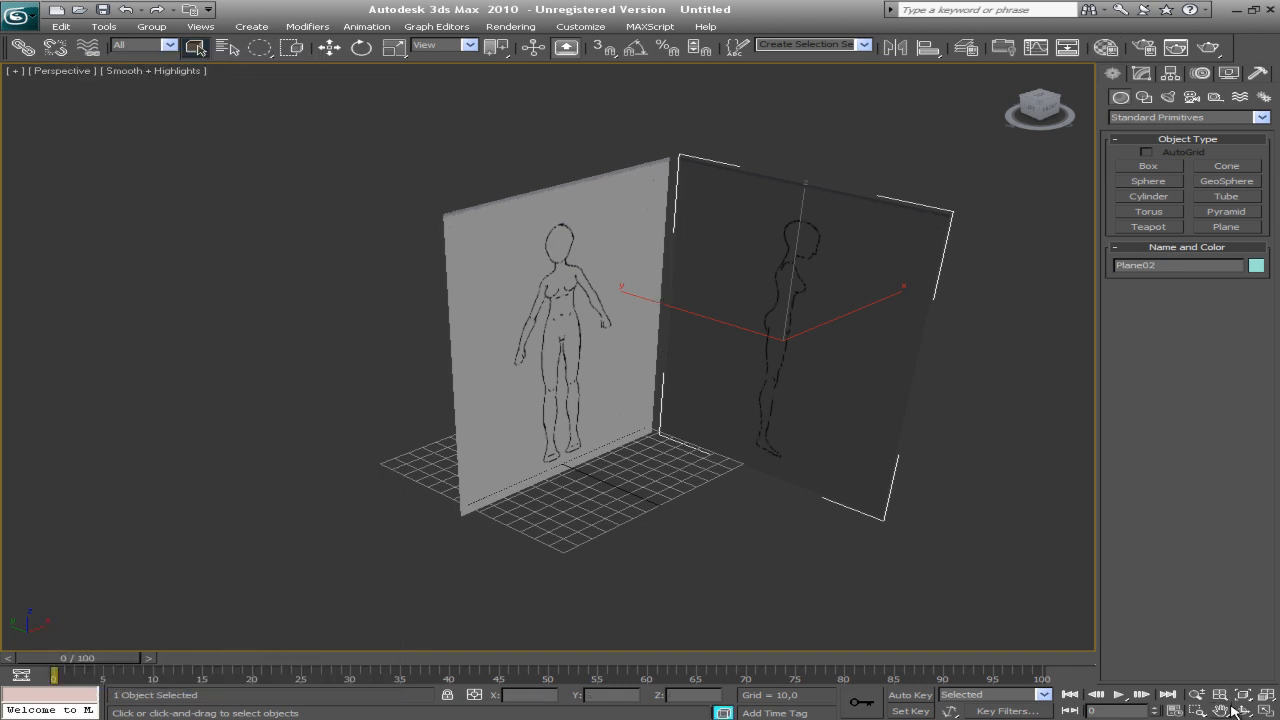
Move the side plane along the X axis, away from the front plane, to about X 100
click(1243, 710)
drag(587, 387, 551, 346)
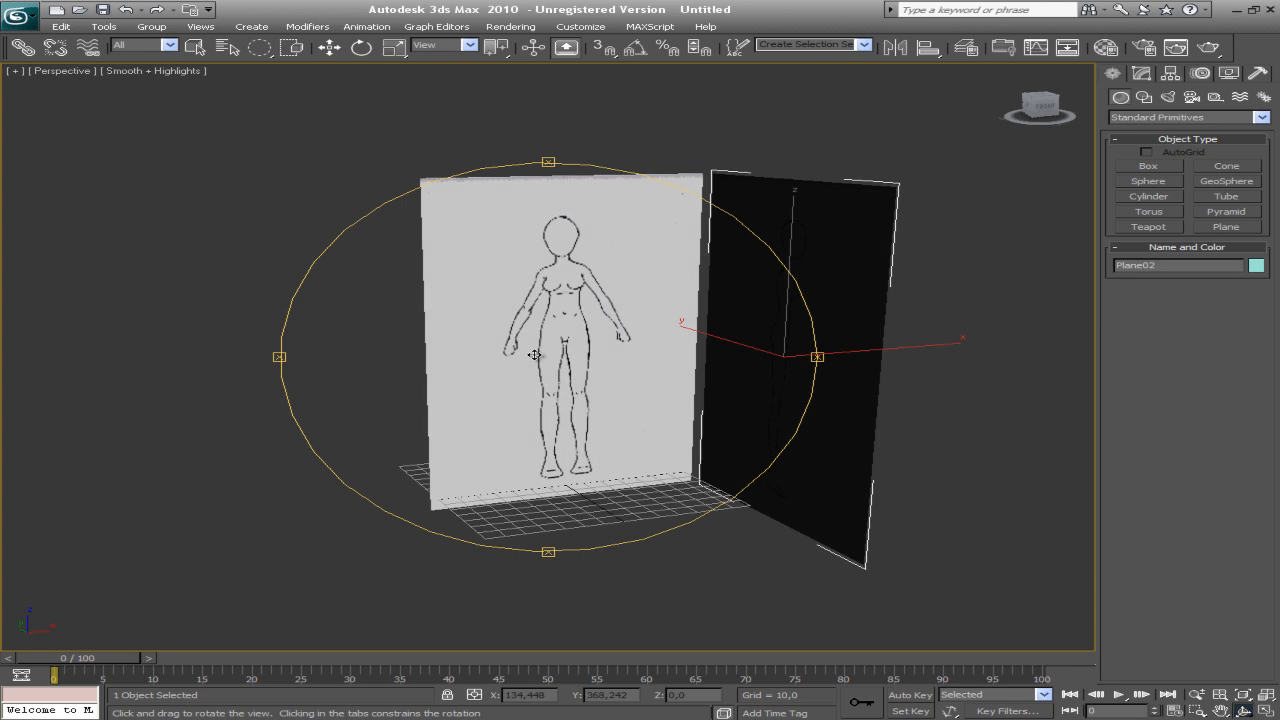
key(w)
drag(860, 350, 924, 348)
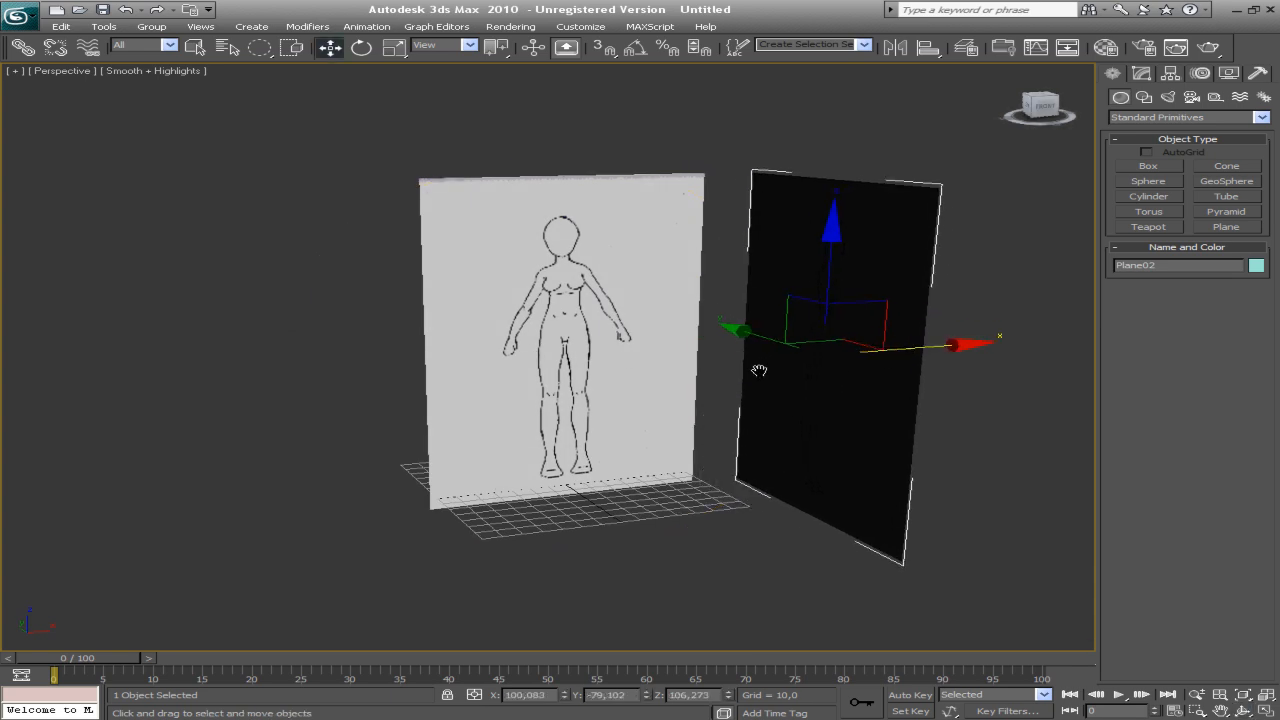
scroll(480, 342, up, 4)
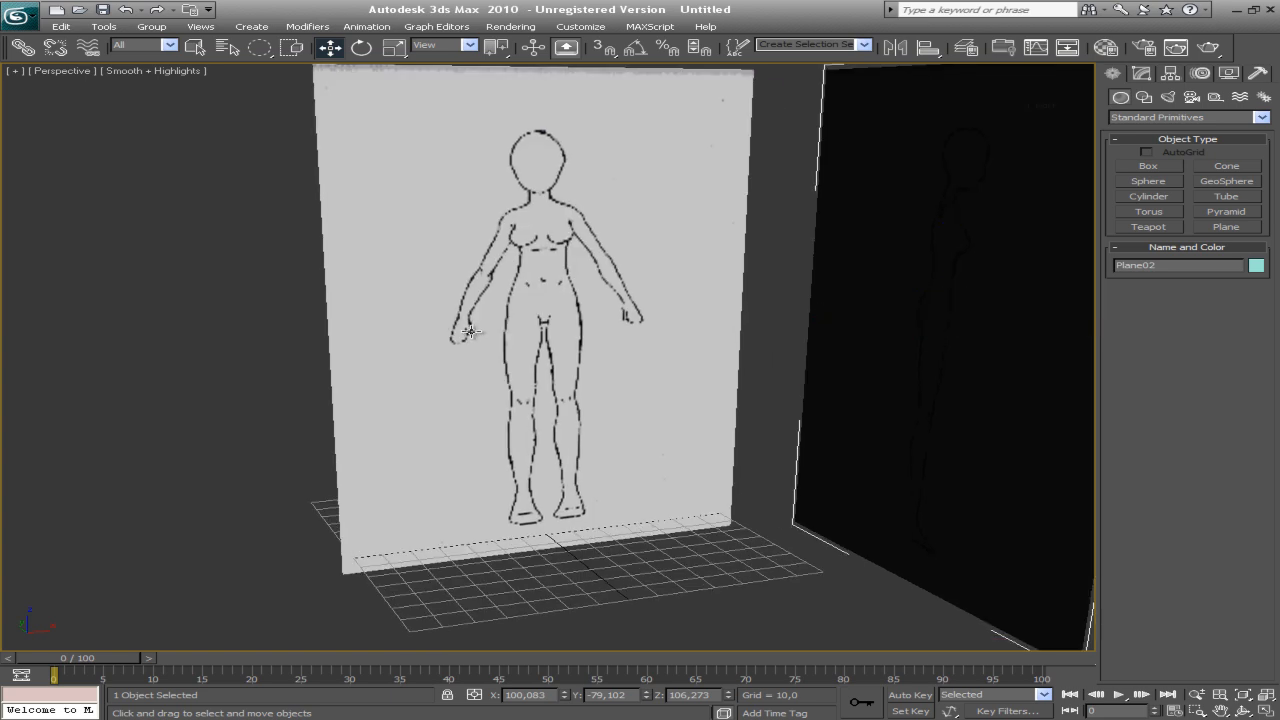
In the Front view, create a box over the drawn torso, about 51.4 long, 20.3 wide and 7.9 high
key(f)
middle_drag(578, 337, 621, 454)
key(alt+x)
key(l)
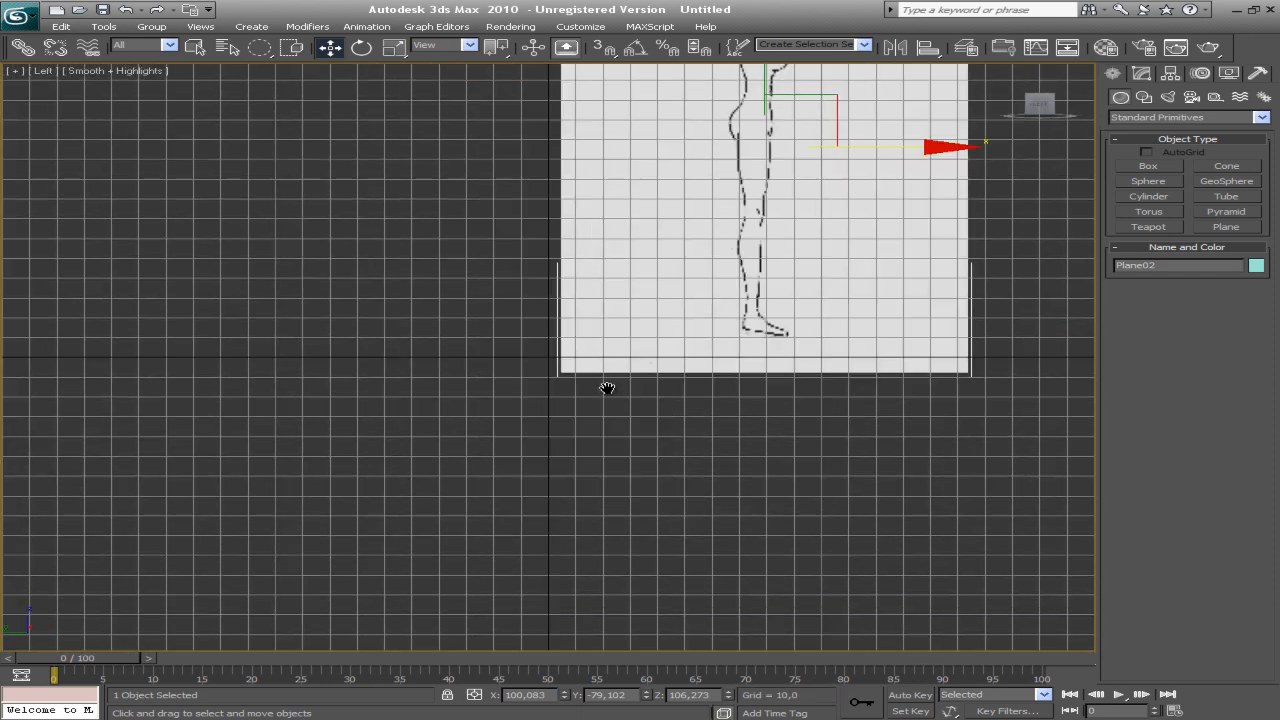
middle_drag(557, 429, 494, 463)
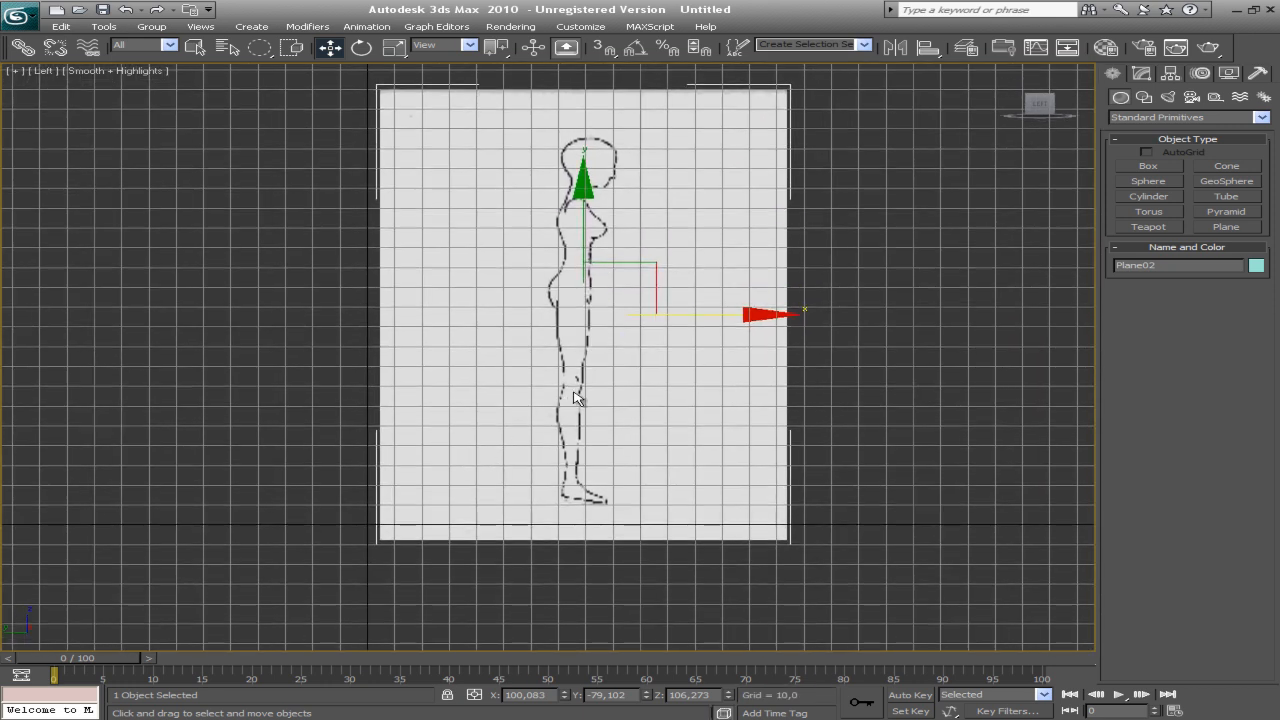
key(f)
middle_drag(594, 312, 888, 263)
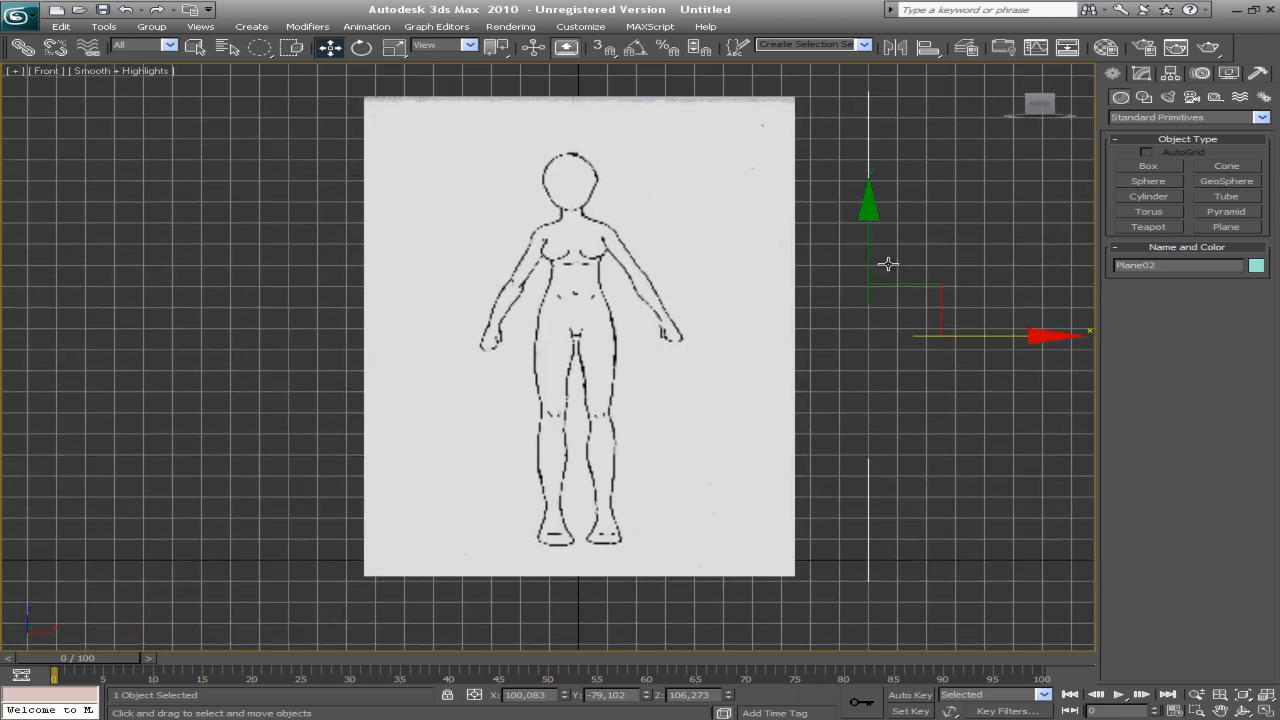
click(1148, 168)
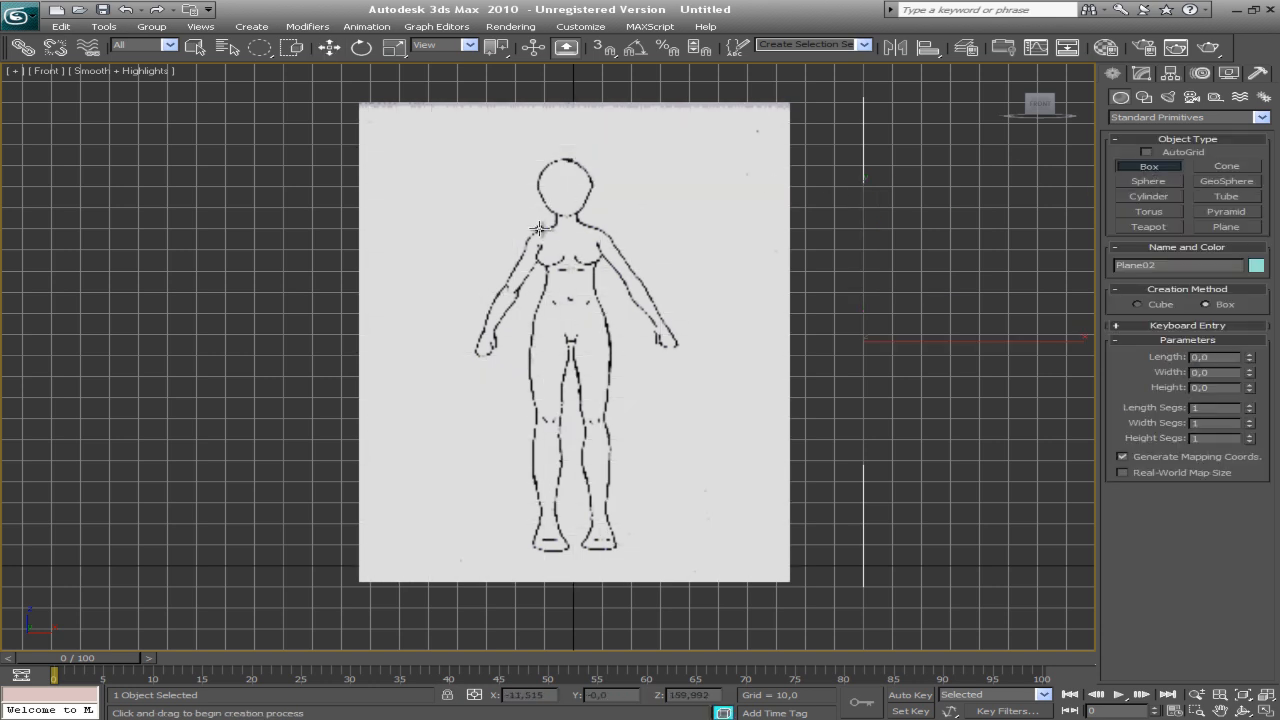
drag(538, 229, 608, 329)
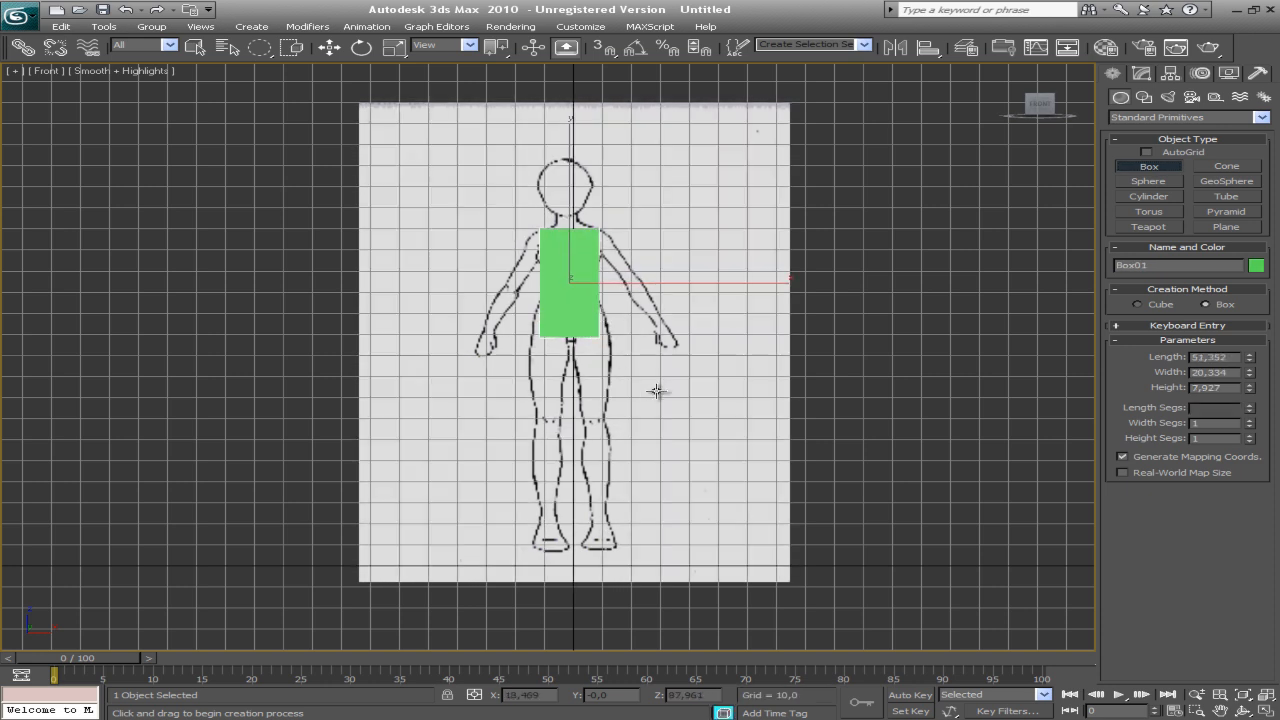
In the Left view, move the box horizontally by about 73 units onto the torso of the side drawing
key(p)
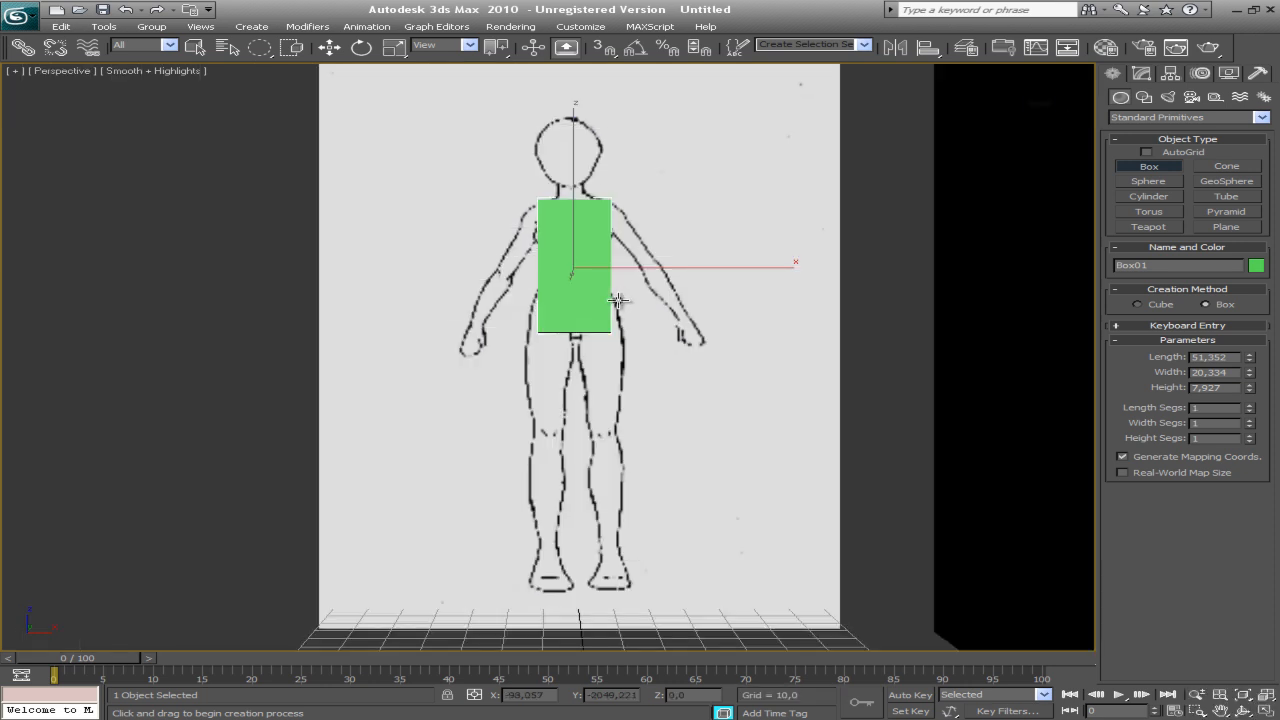
key(ctrl+r)
drag(559, 299, 686, 331)
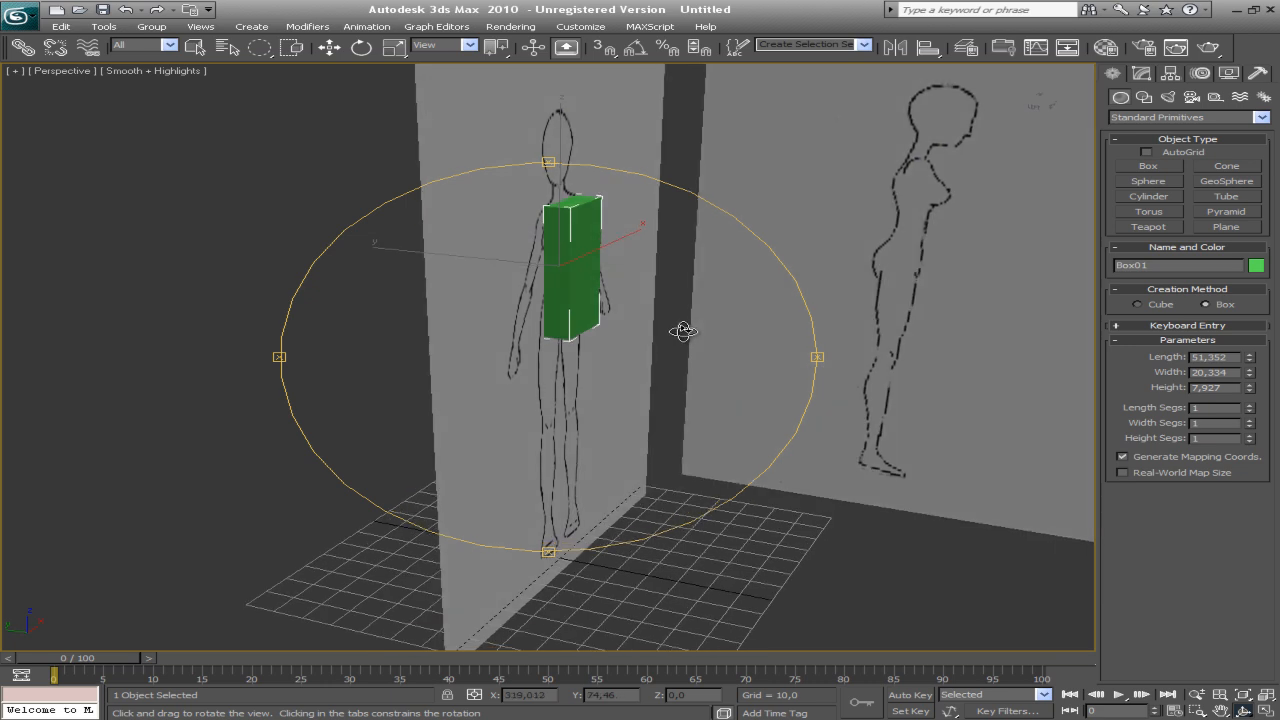
key(l)
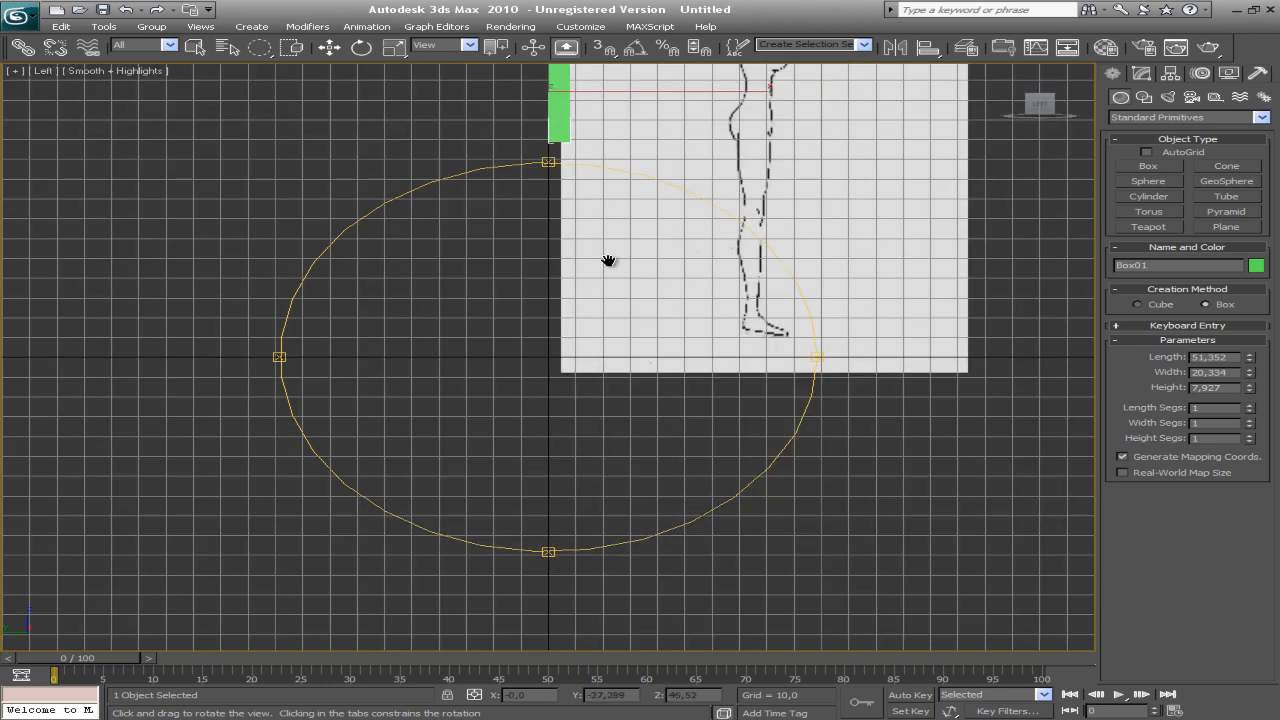
middle_drag(501, 307, 358, 432)
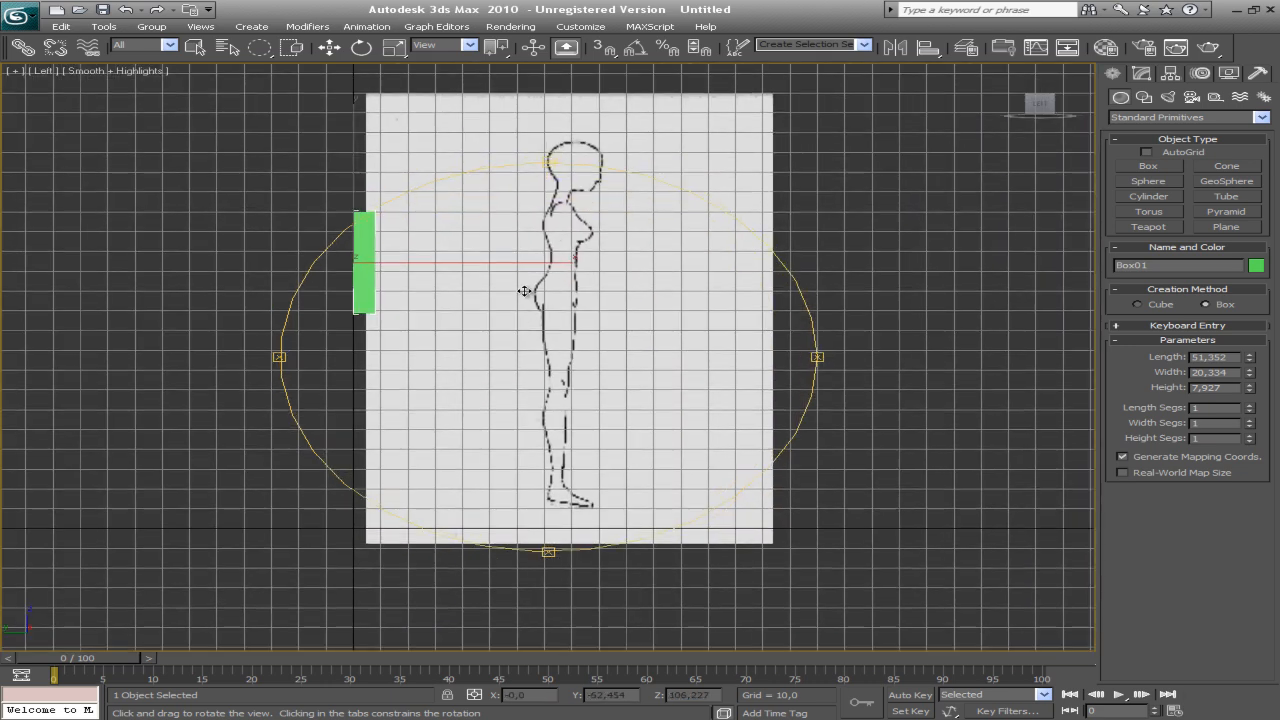
key(w)
drag(579, 261, 732, 258)
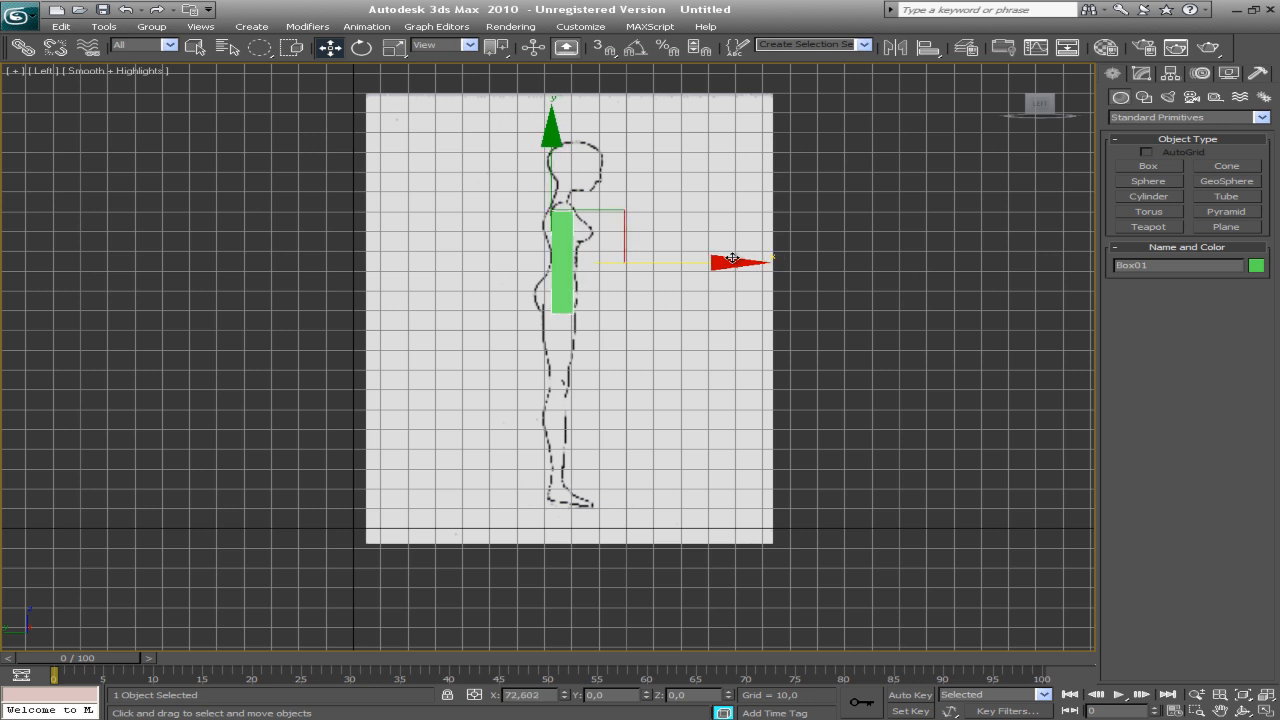
Shift the side plane about 40 units horizontally toward the front plane and realign the box with its drawn torso at about Y -33
key(q)
click(741, 201)
key(w)
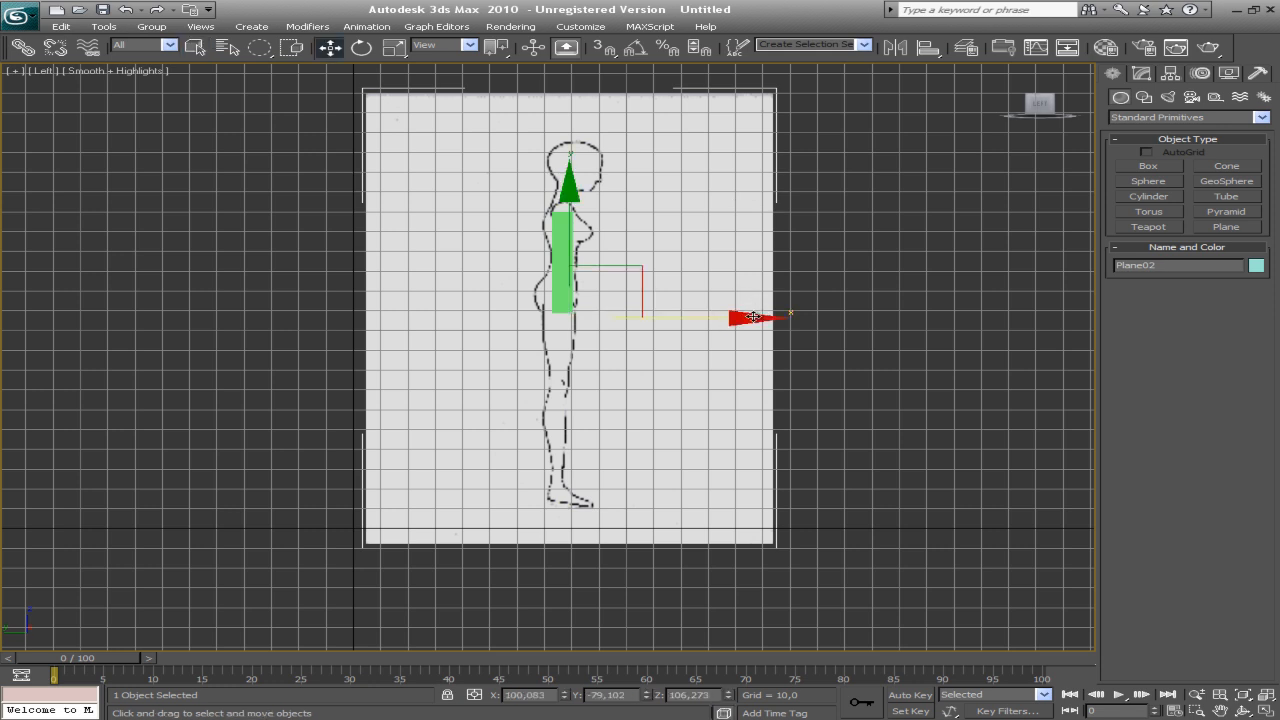
drag(753, 308, 643, 310)
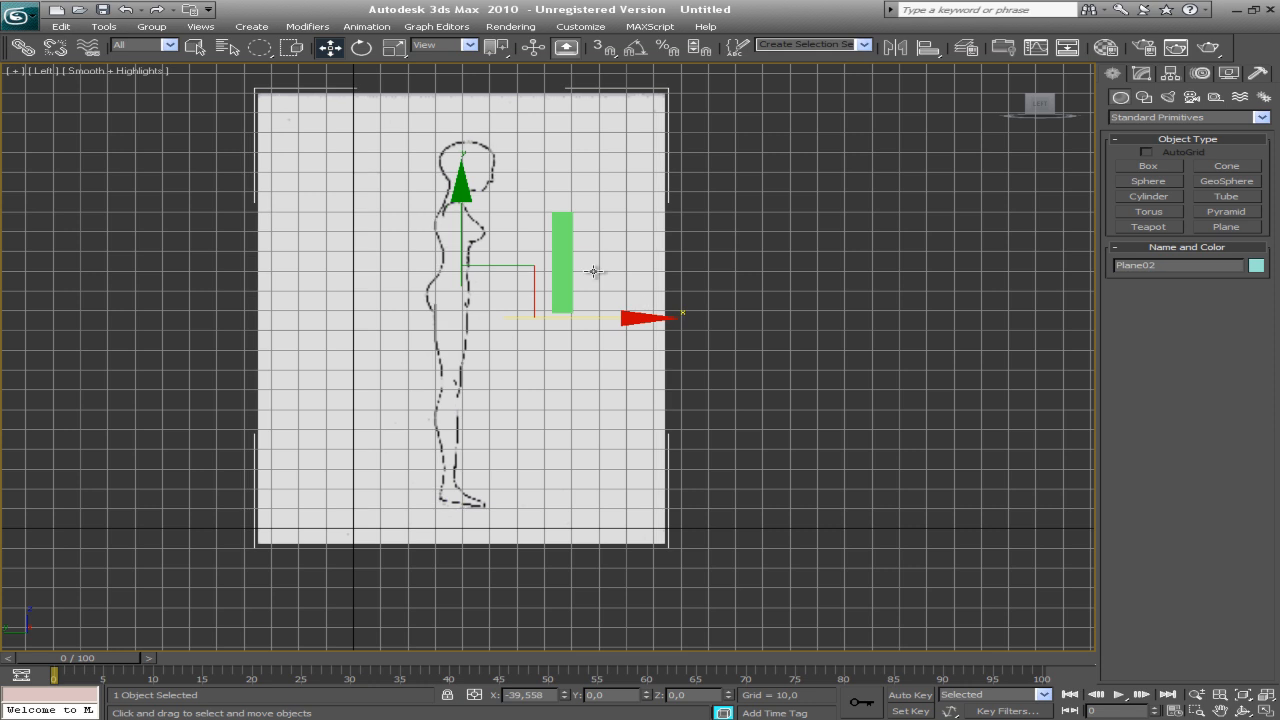
click(566, 246)
drag(651, 266, 585, 262)
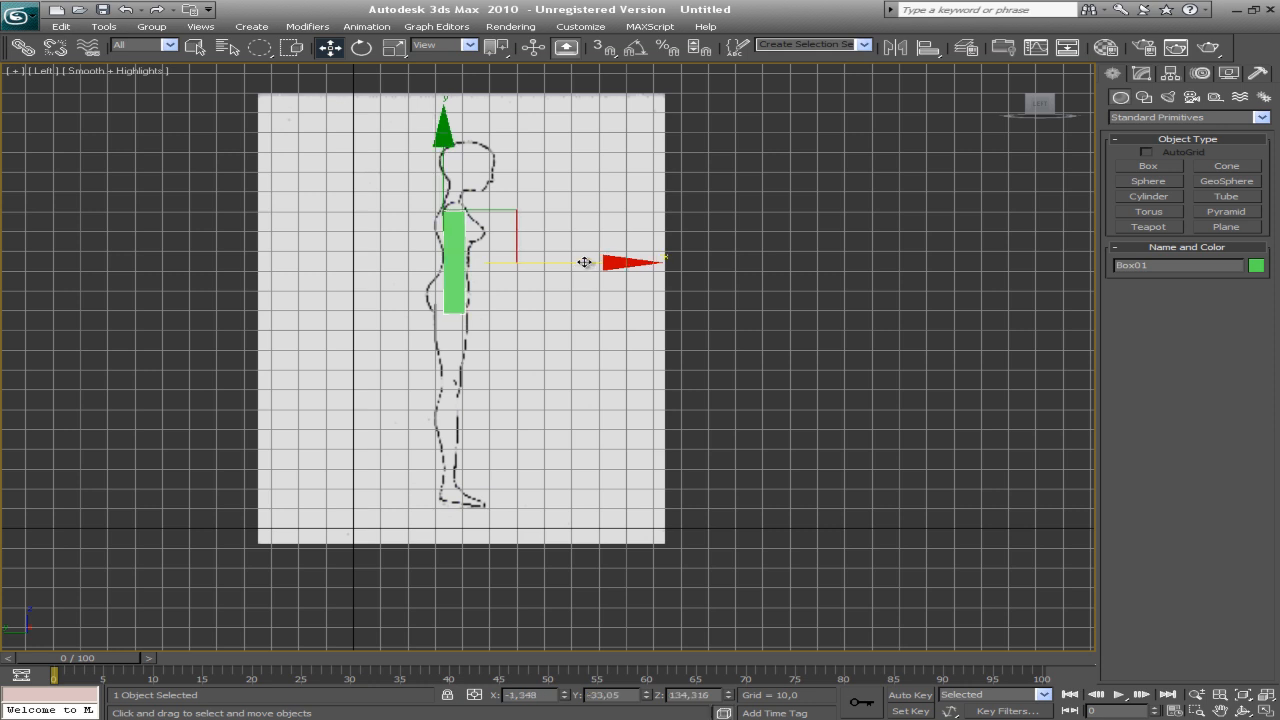
Convert the box to an Editable Poly and turn on Edged Faces display in the Perspective viewport
key(z)
key(p)
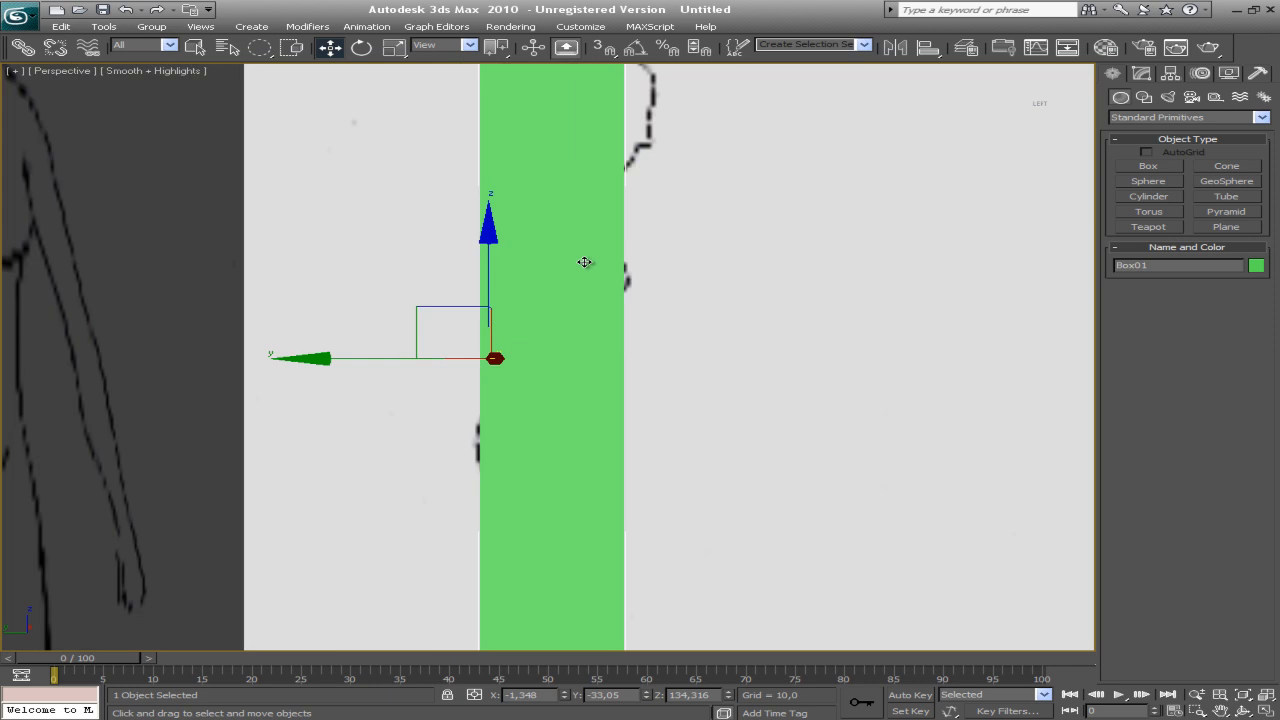
scroll(584, 262, down, 6)
key(ctrl+r)
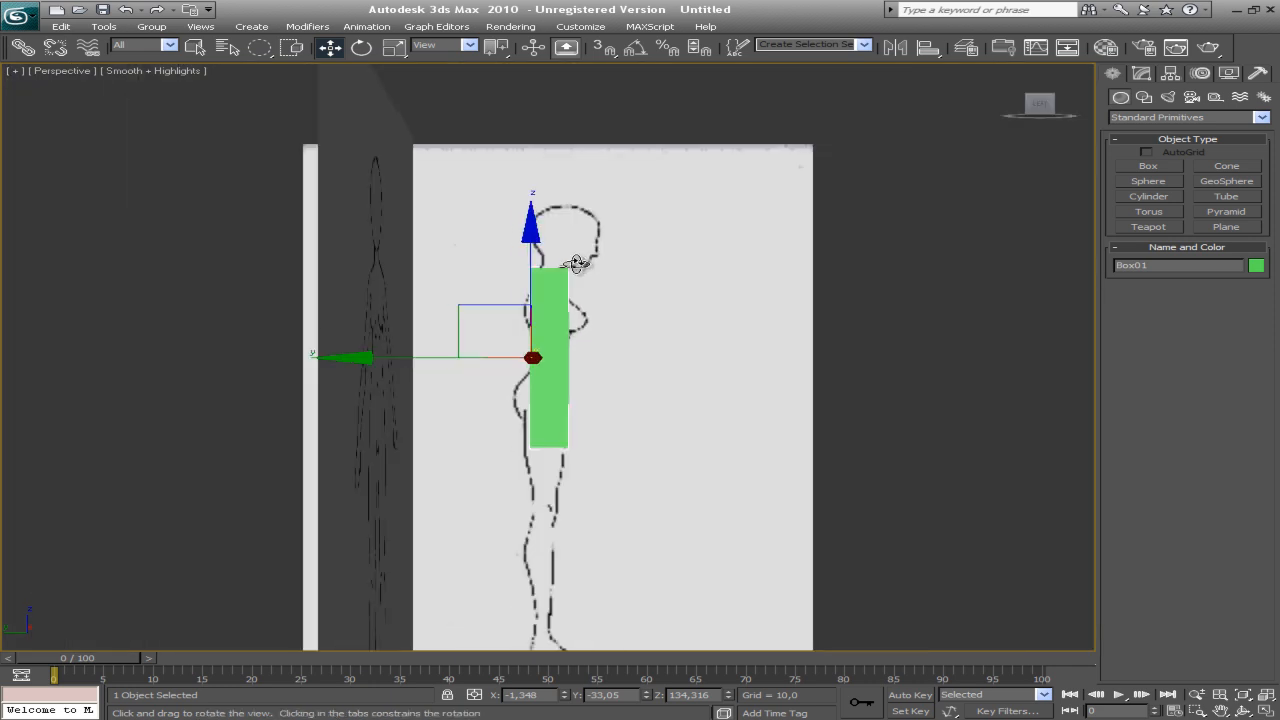
drag(576, 322, 520, 333)
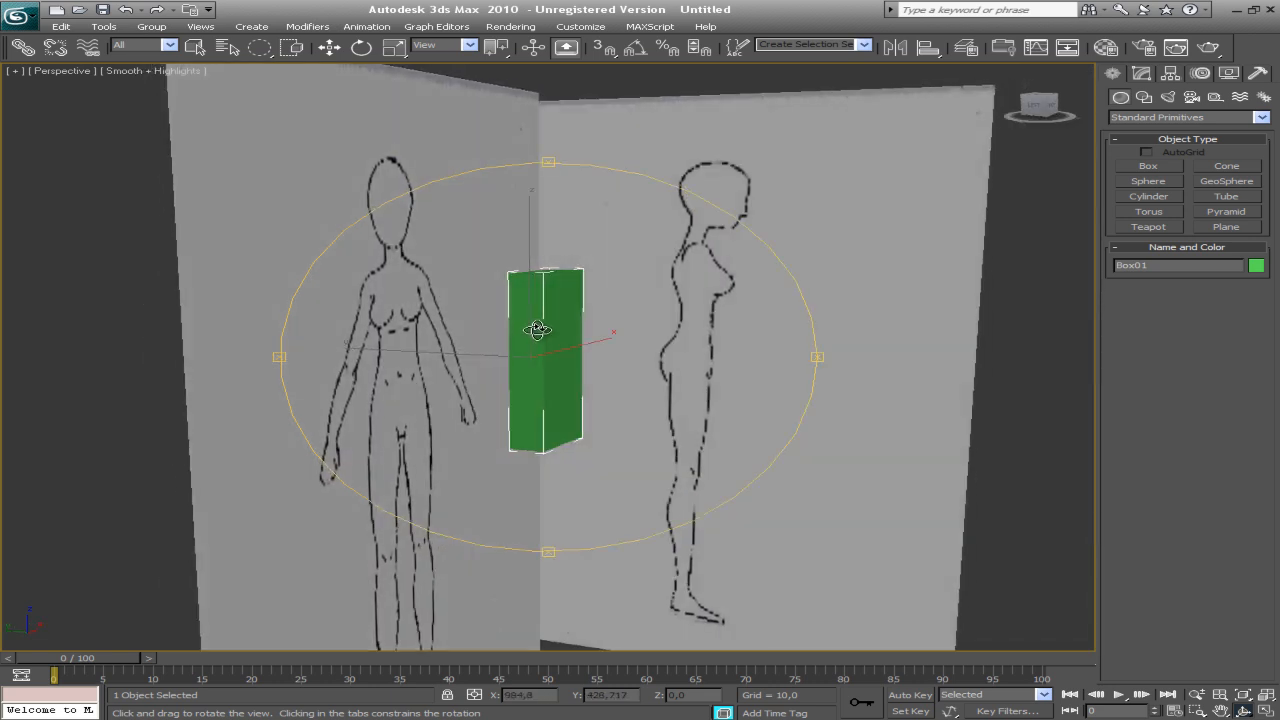
right_click(529, 323)
right_click(531, 325)
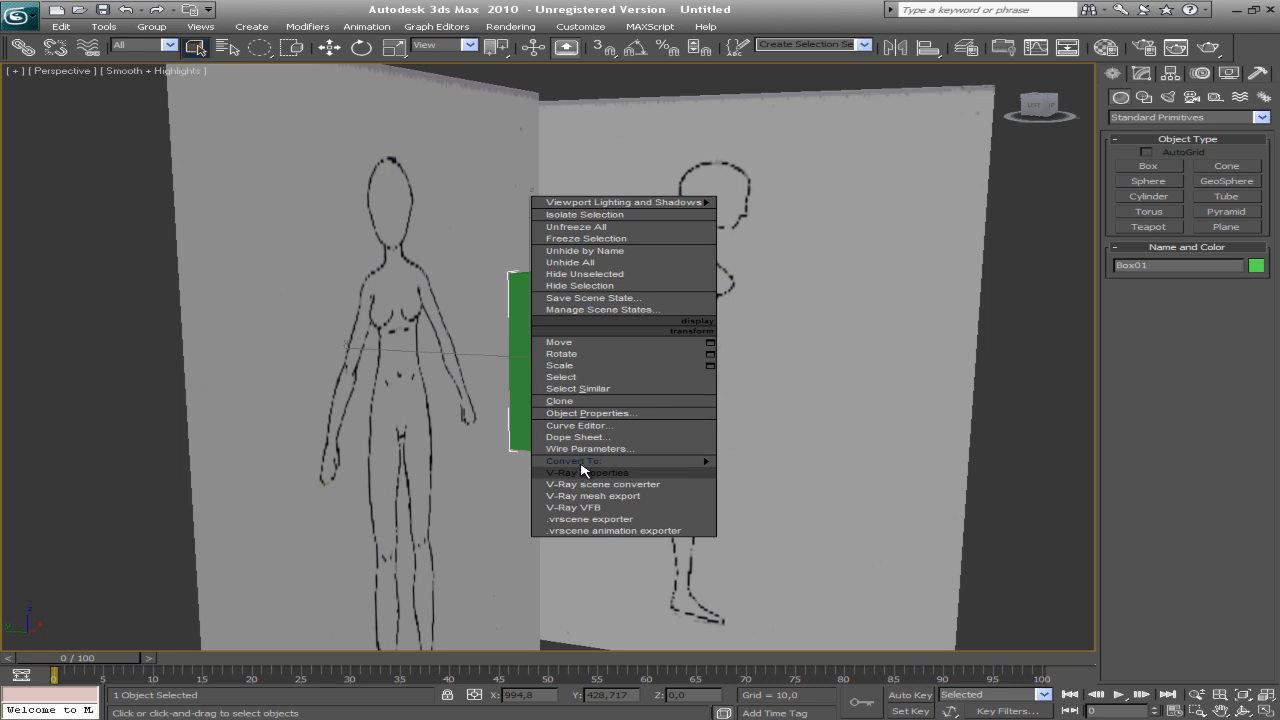
mouse_move(640, 462)
click(762, 473)
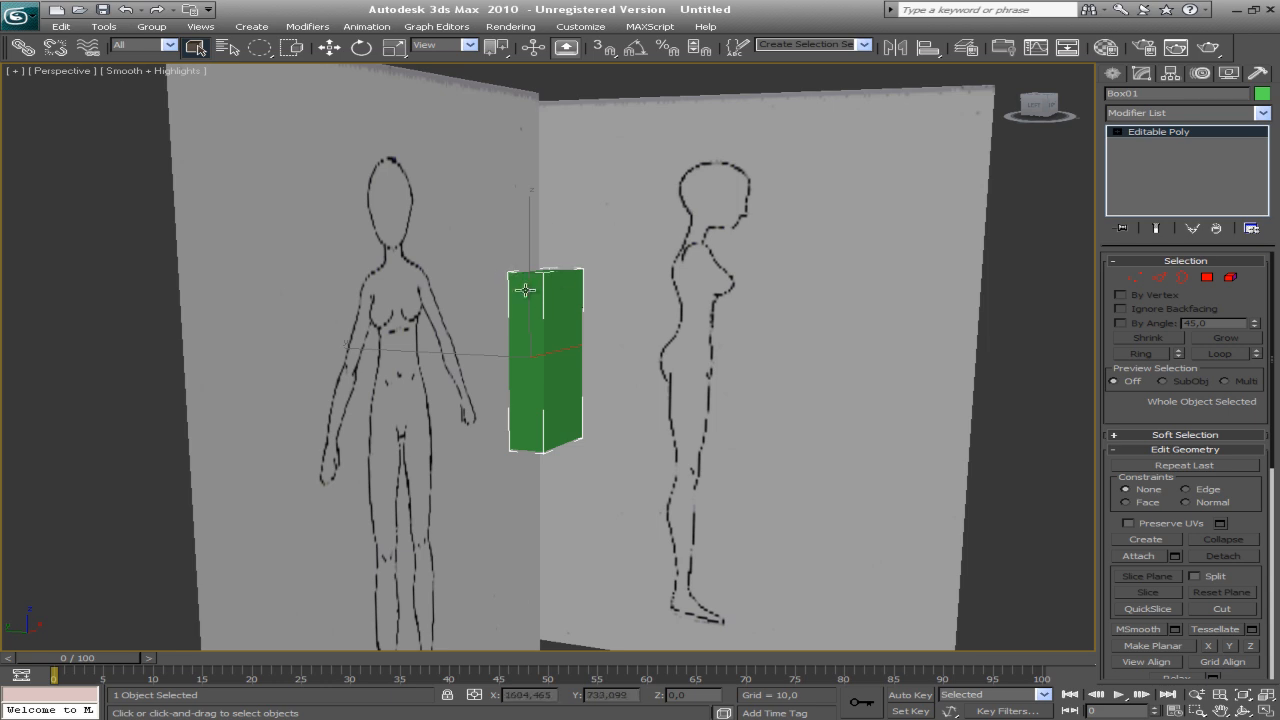
click(156, 72)
click(196, 136)
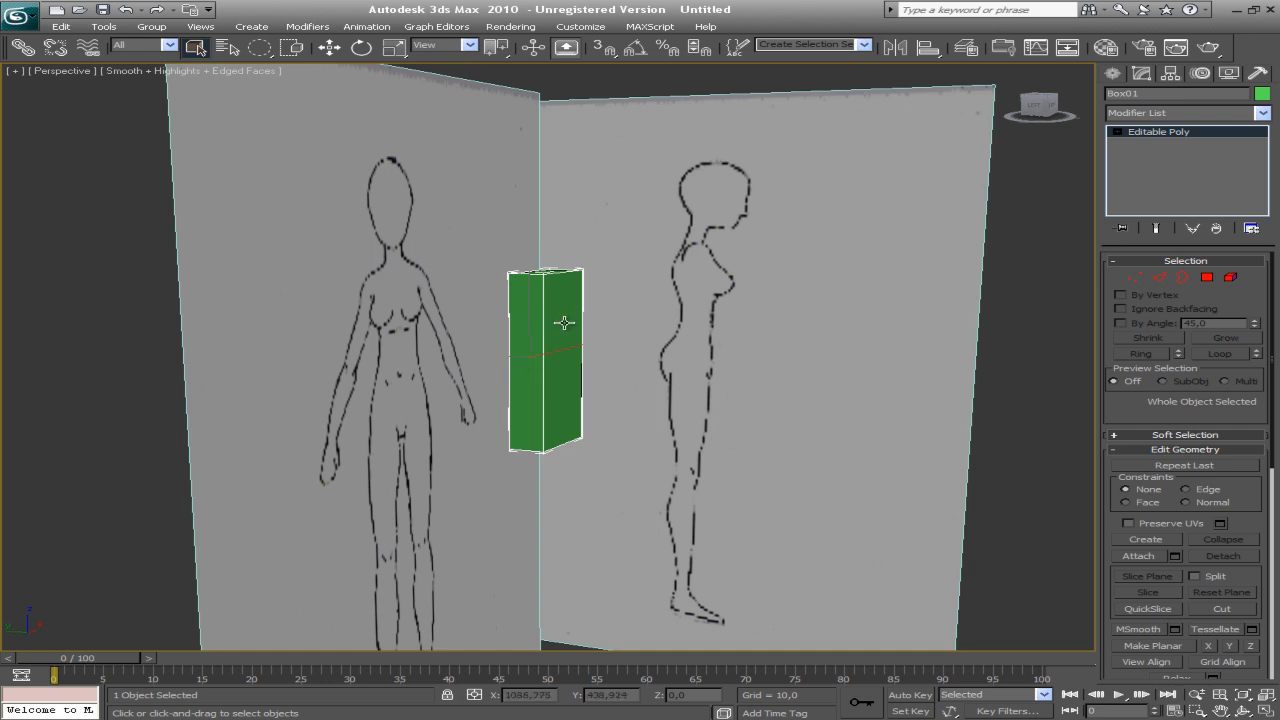
At Edge level, select the box's top front edge and expand the selection to the full ring of edges running across its width
key(f)
key(z)
click(1160, 278)
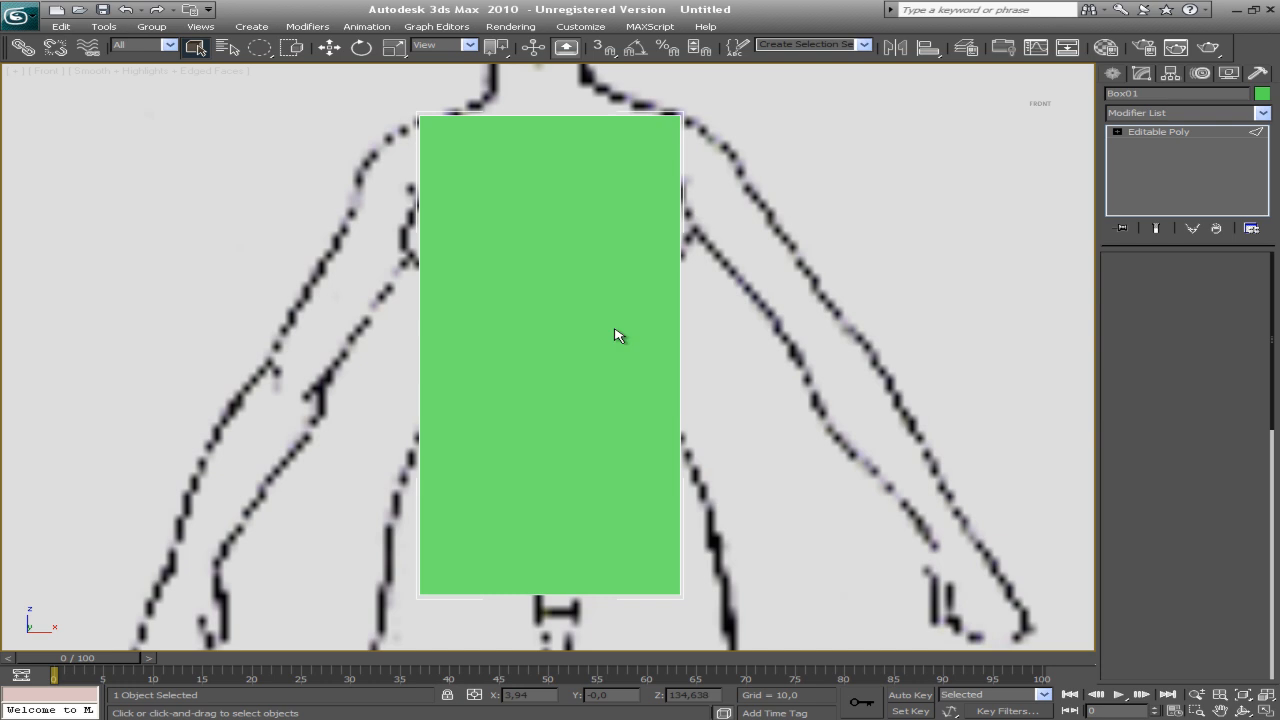
scroll(615, 335, down, 2)
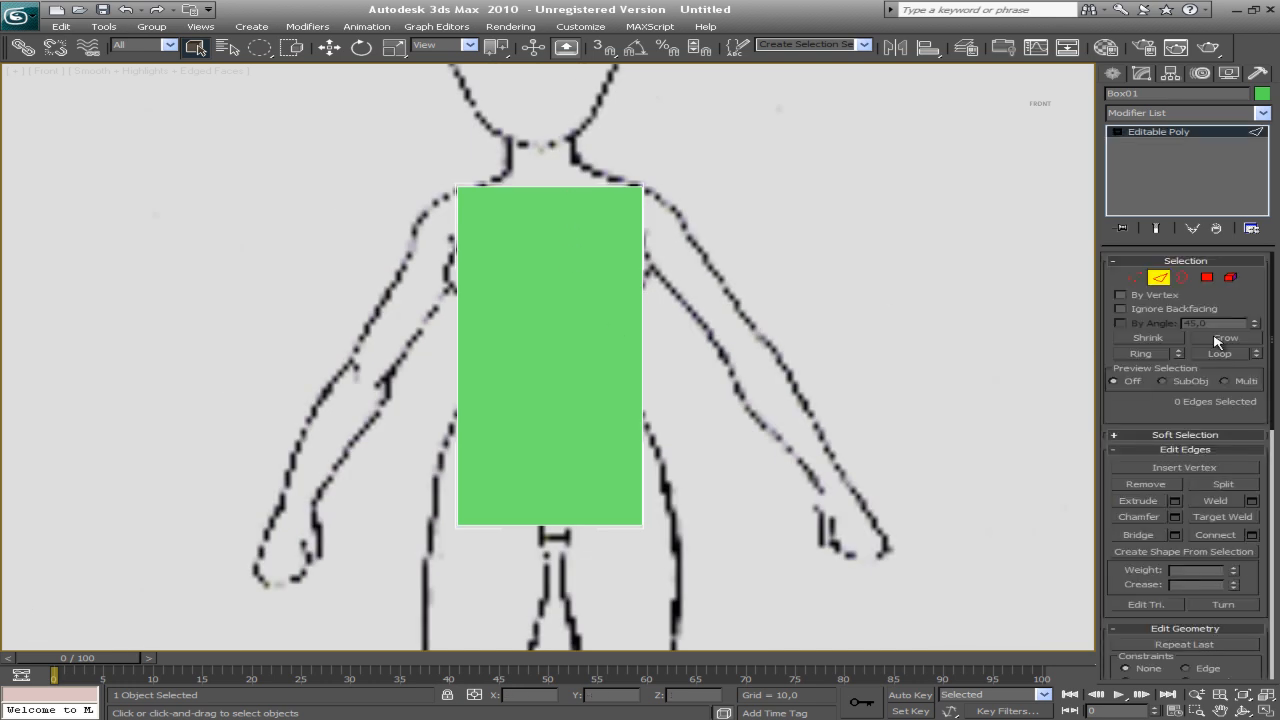
click(562, 189)
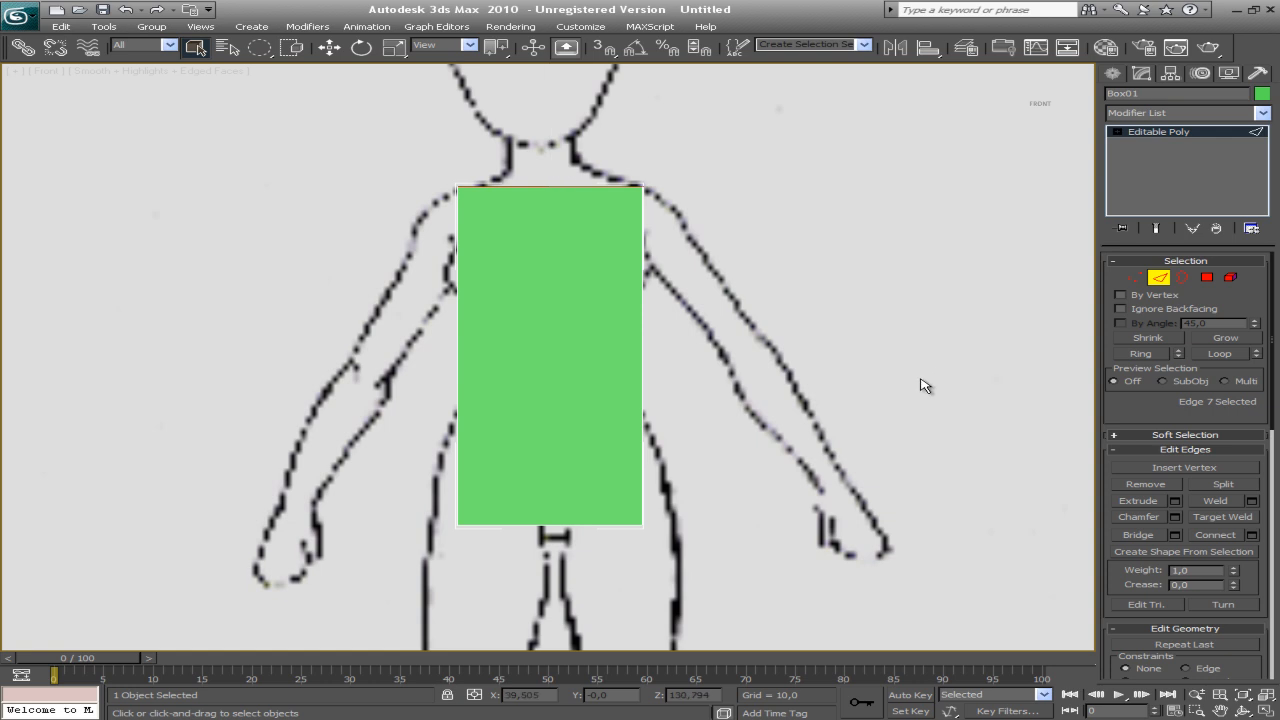
key(p)
key(ctrl+r)
drag(648, 369, 689, 271)
scroll(654, 375, down, 3)
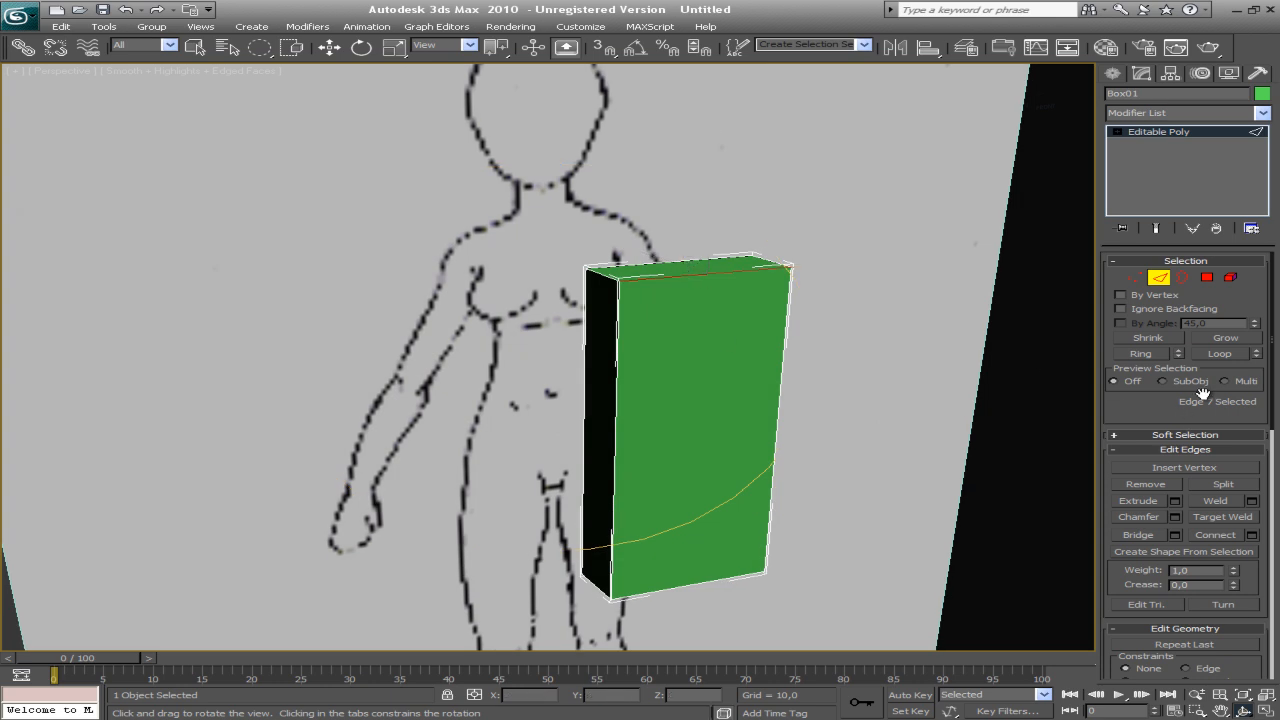
click(1140, 353)
drag(585, 400, 637, 377)
right_click(690, 325)
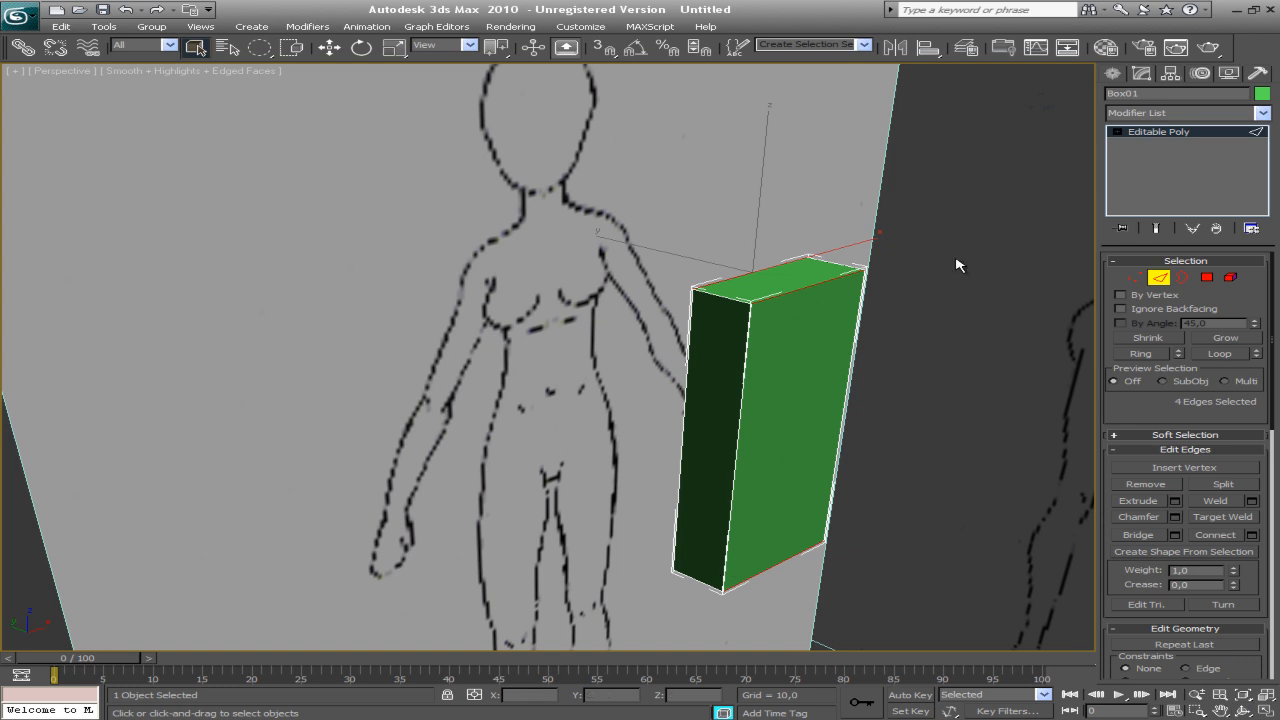
Connect the selected ring of edges to add a vertical edge loop down the middle of the box
drag(632, 532, 790, 613)
click(796, 313)
click(1216, 535)
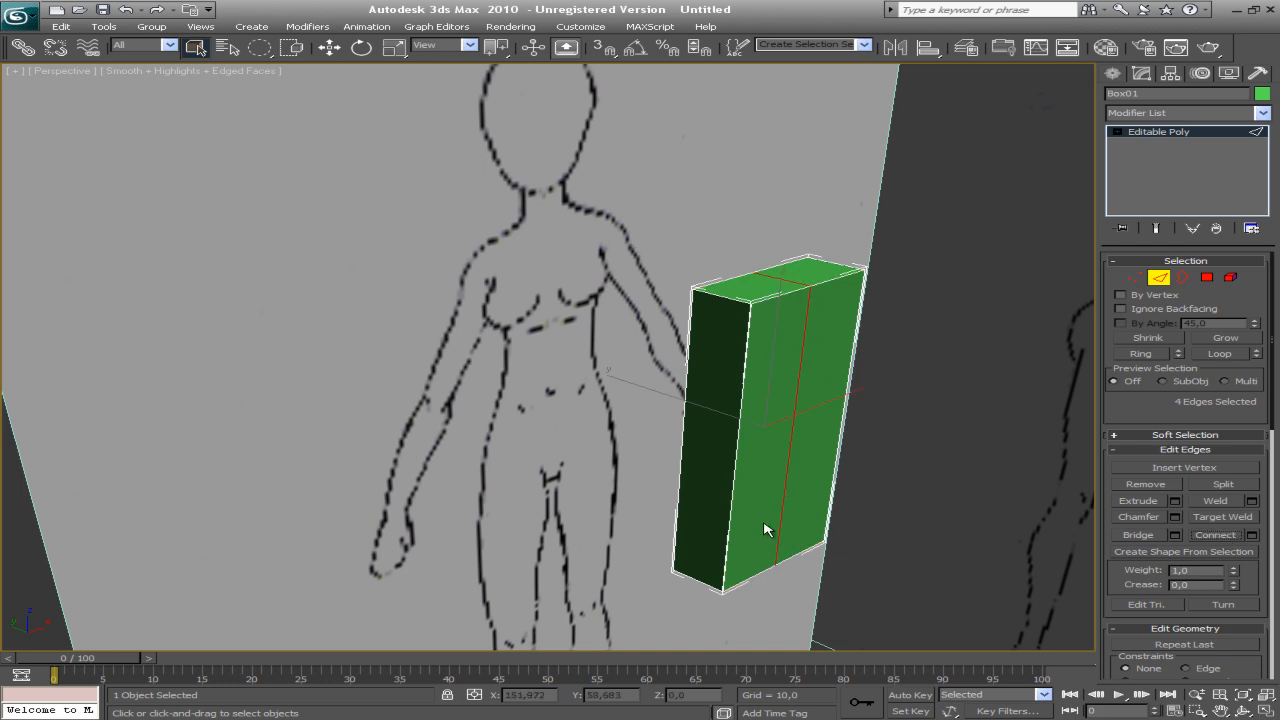
In the Front view, select all polygons of the box's left half with a rectangular selection region and delete them
click(1244, 710)
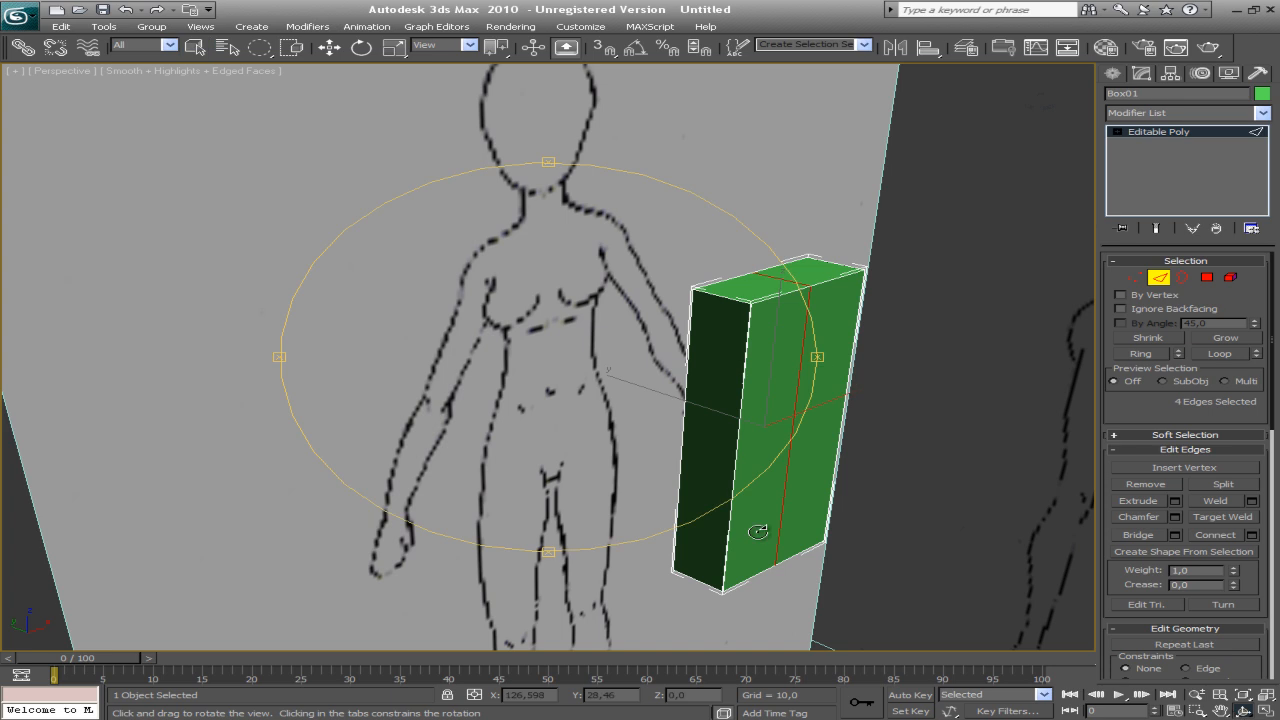
drag(602, 404, 548, 395)
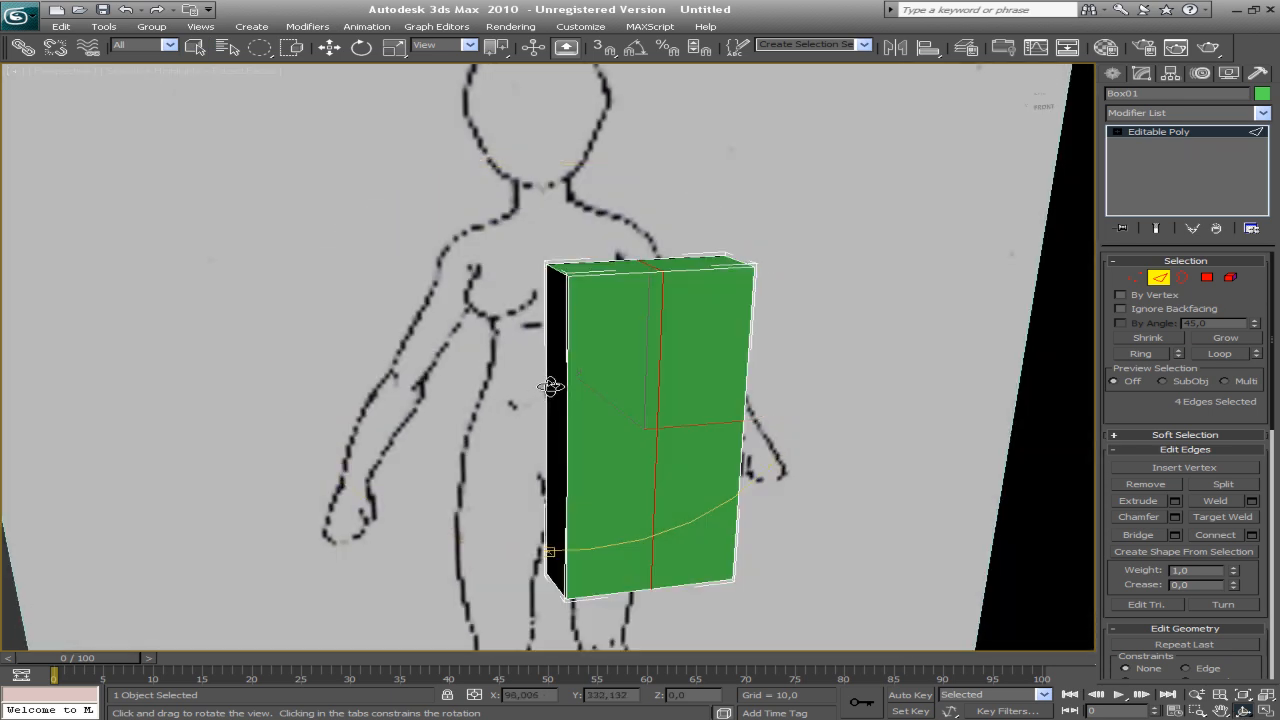
key(f)
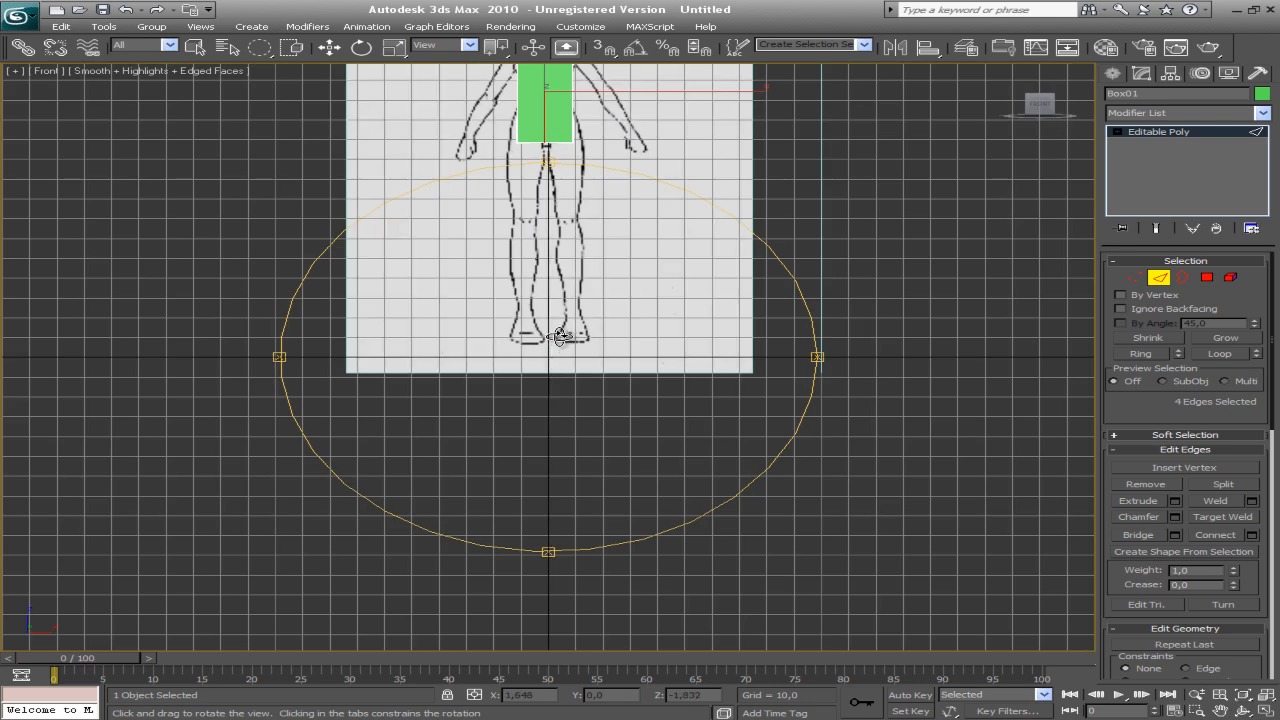
key(z)
key(q)
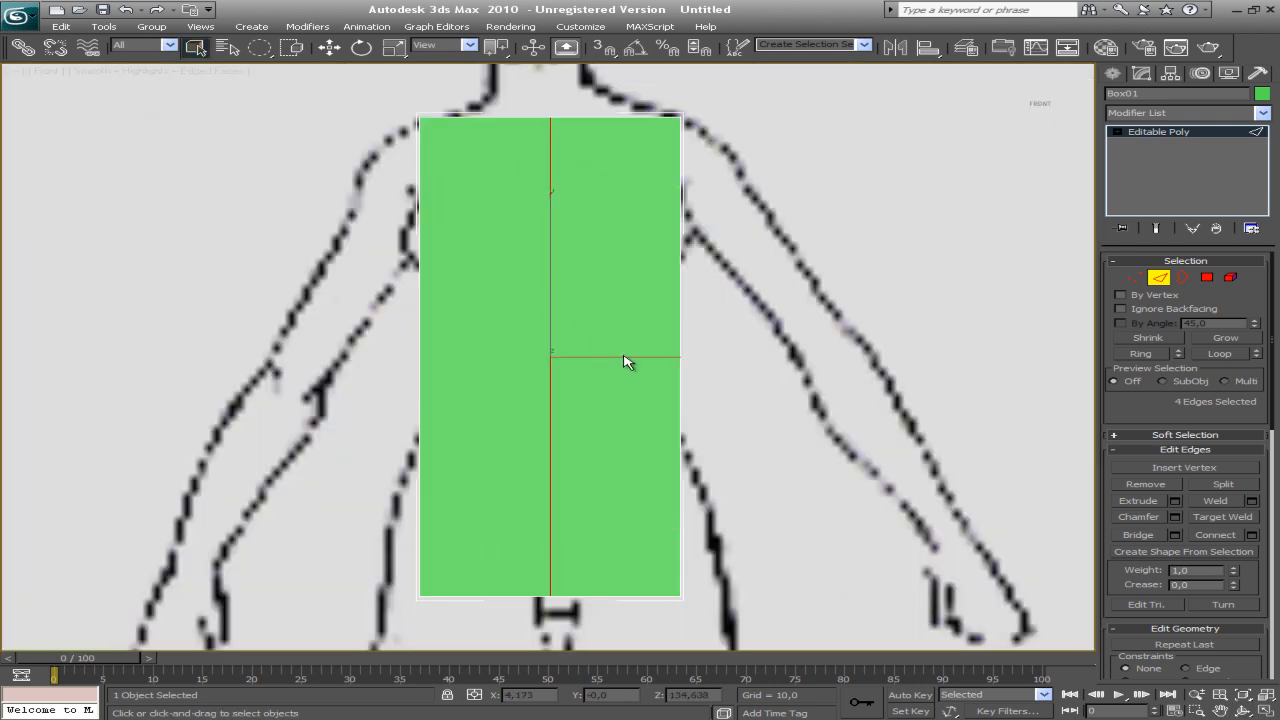
scroll(625, 362, down, 2)
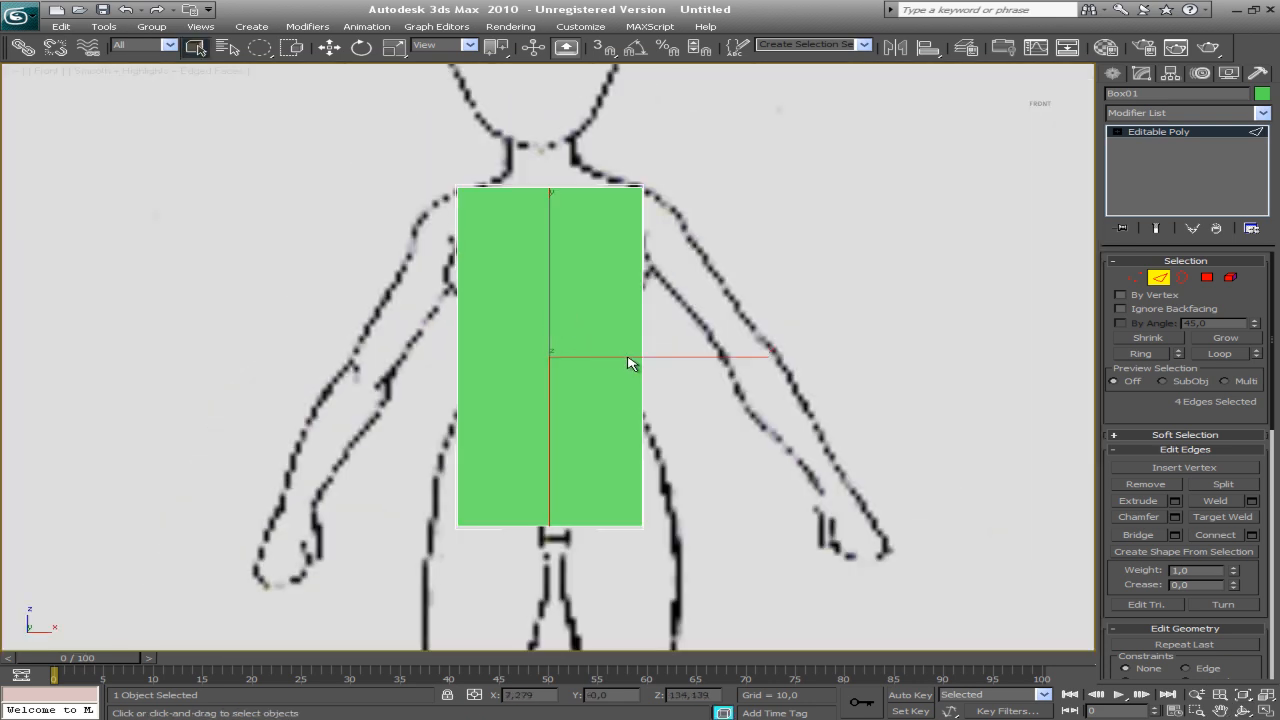
click(1206, 278)
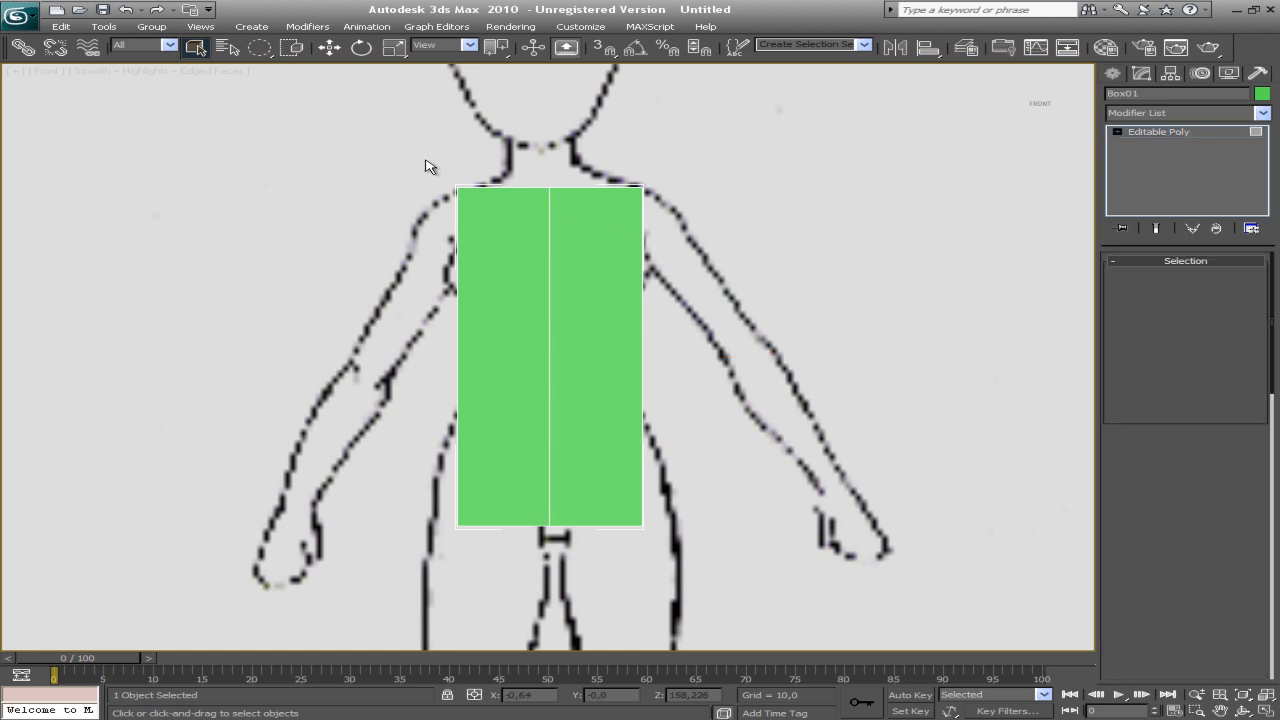
drag(357, 147, 387, 334)
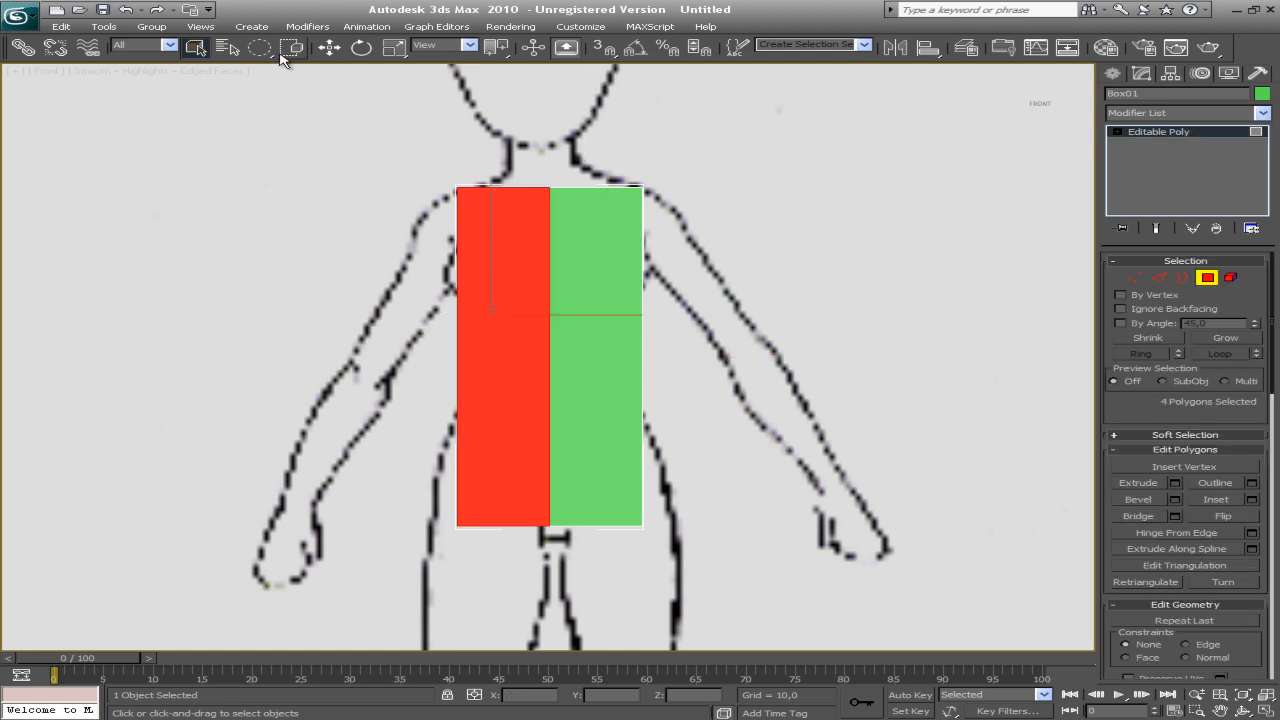
drag(254, 47, 262, 76)
drag(351, 127, 482, 550)
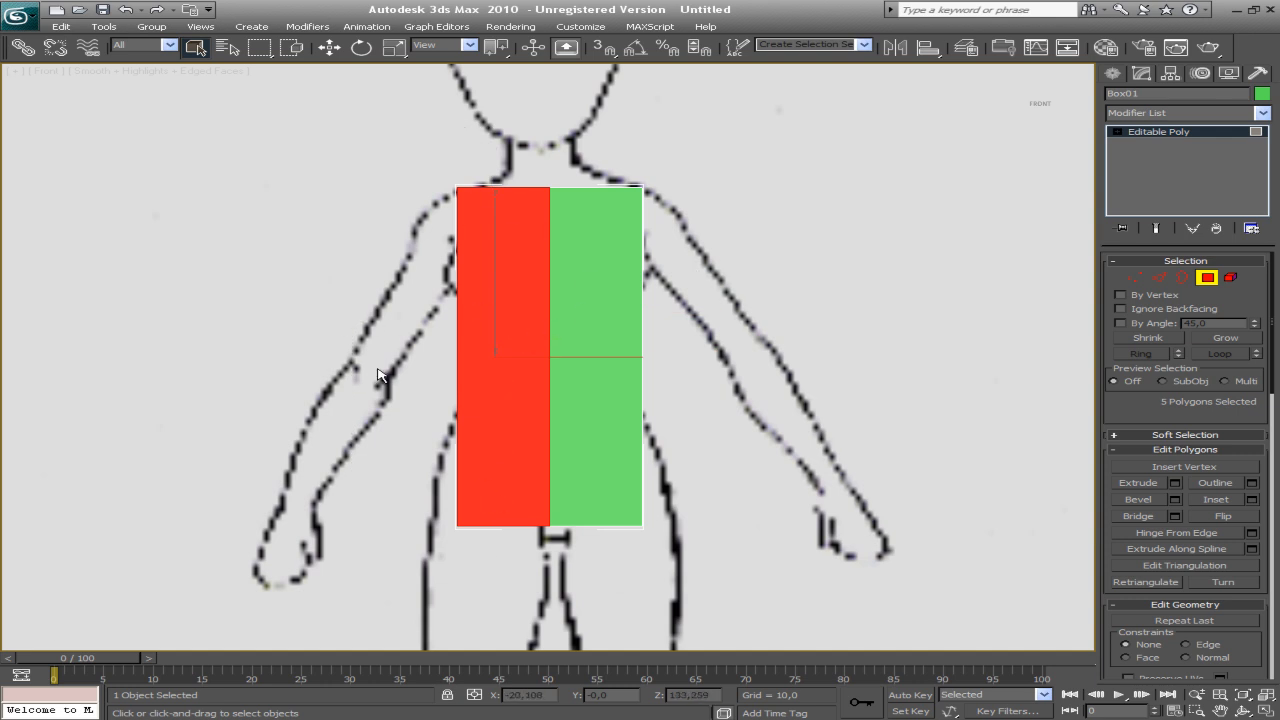
key(Delete)
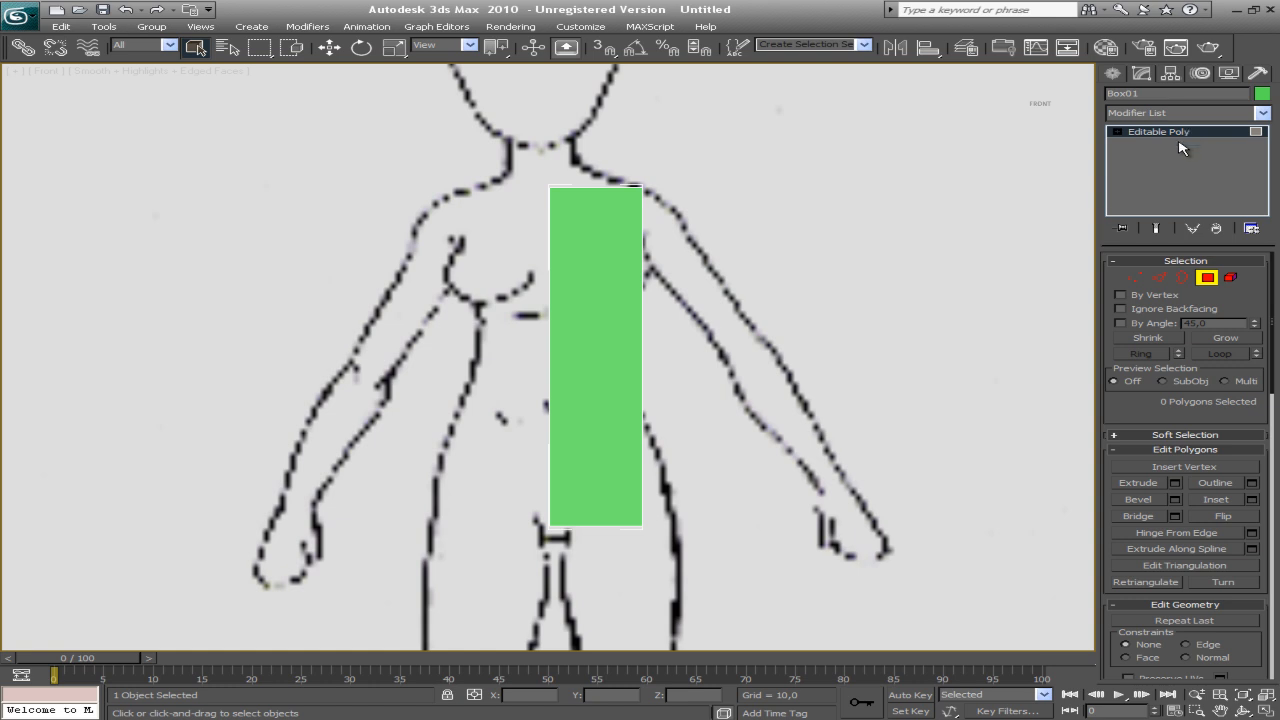
Clone the remaining half box as one Instance, offset about 5.5 units to the left along X
key(w)
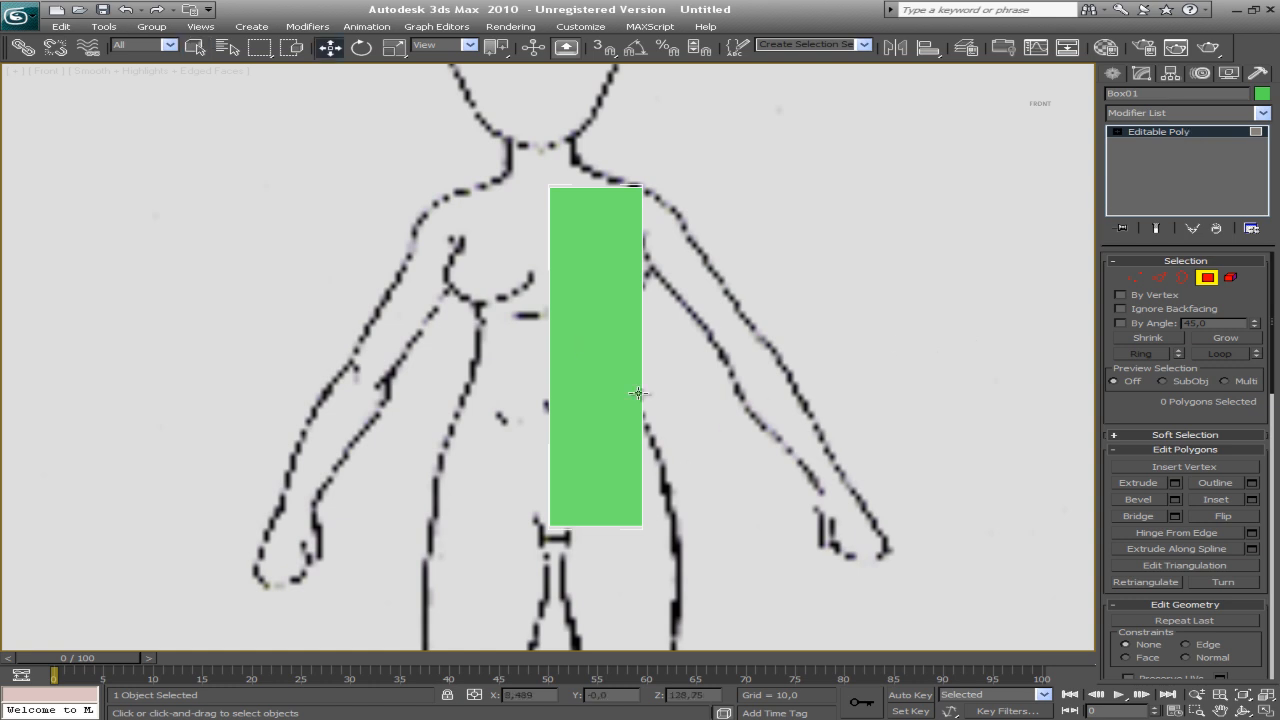
click(1162, 132)
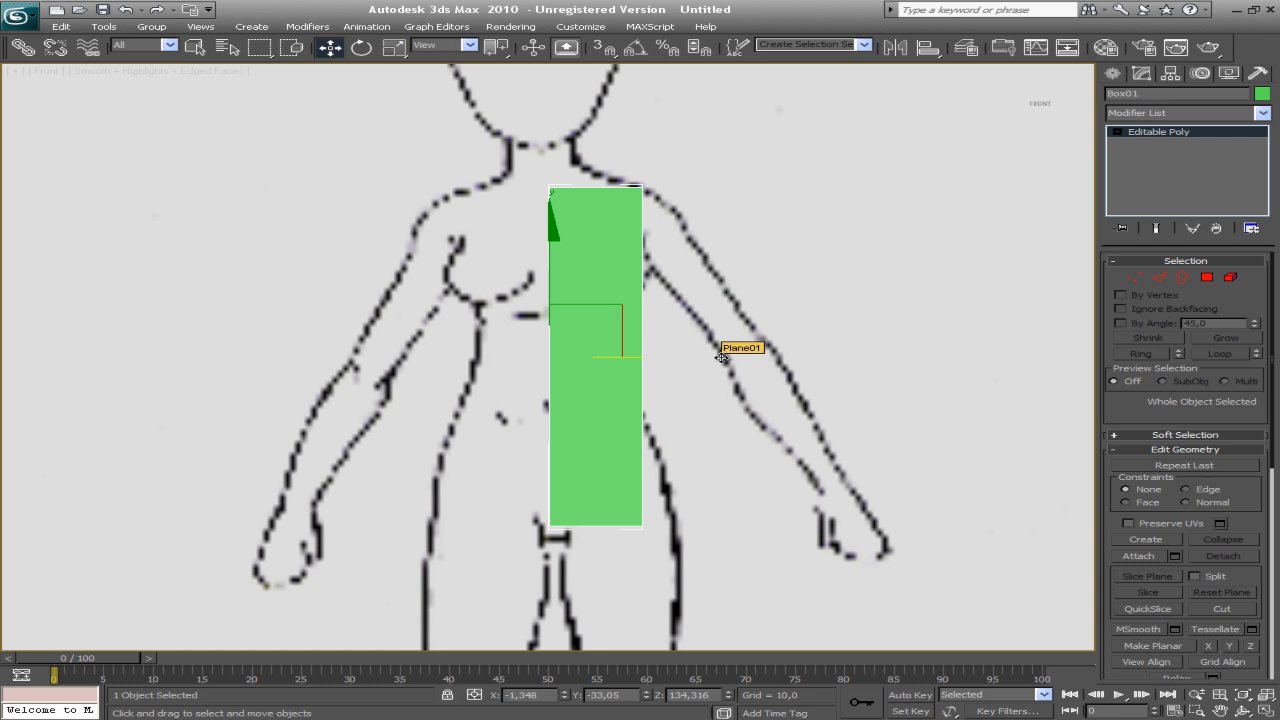
shift+drag(722, 357, 671, 357)
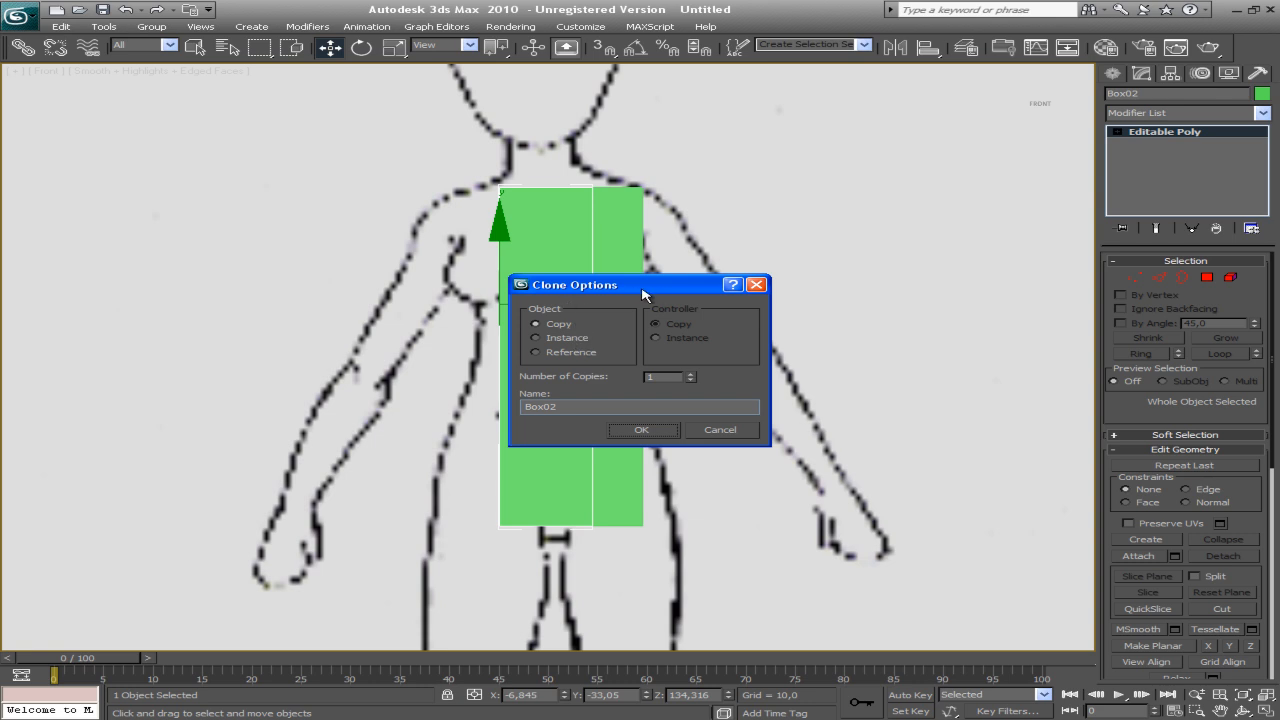
mouse_move(607, 285)
mouse_down()
mouse_move(913, 180)
mouse_move(841, 194)
mouse_up()
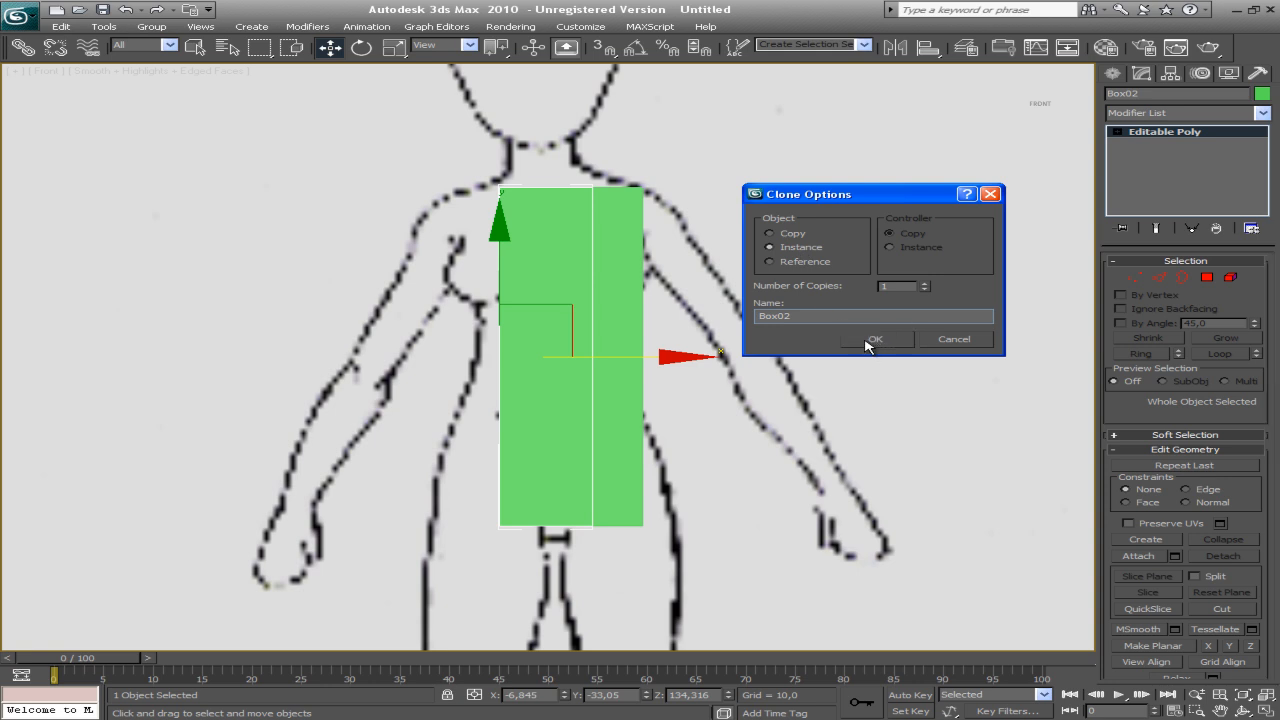
click(872, 340)
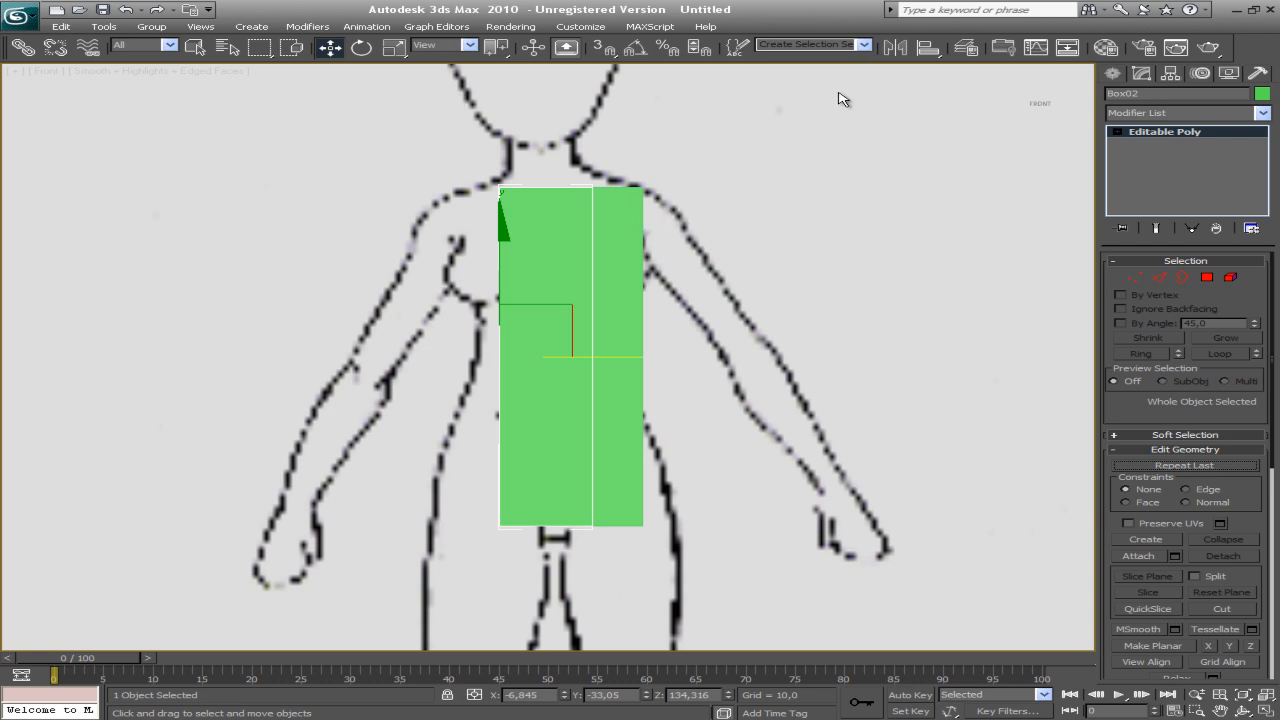
Mirror the instanced half across the X axis without cloning and move it against the original half at about X -1.4
click(895, 47)
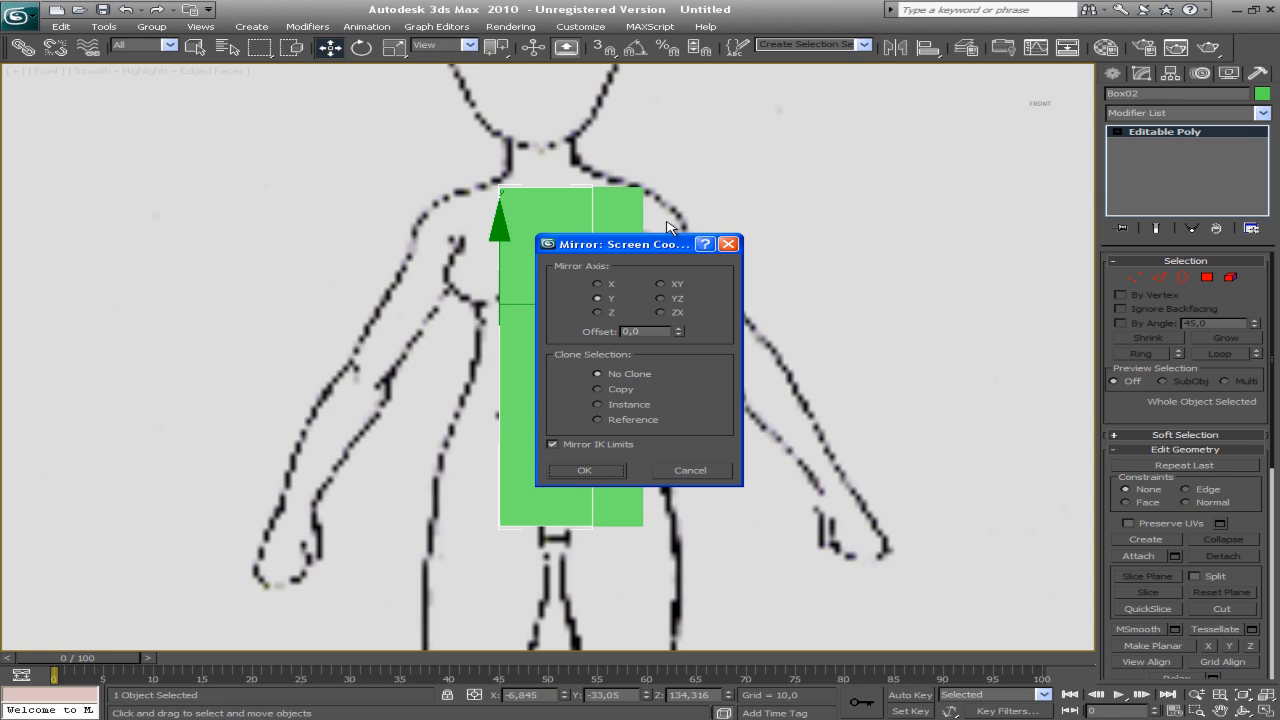
drag(614, 247, 820, 179)
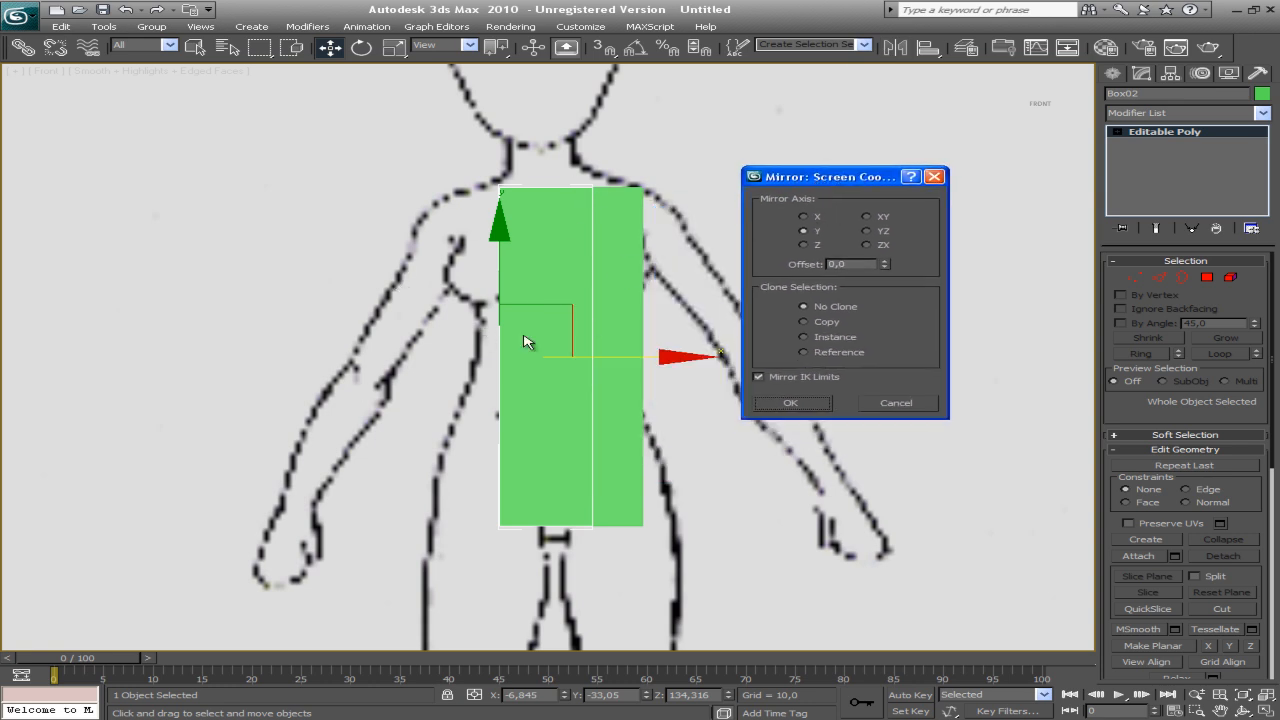
click(804, 217)
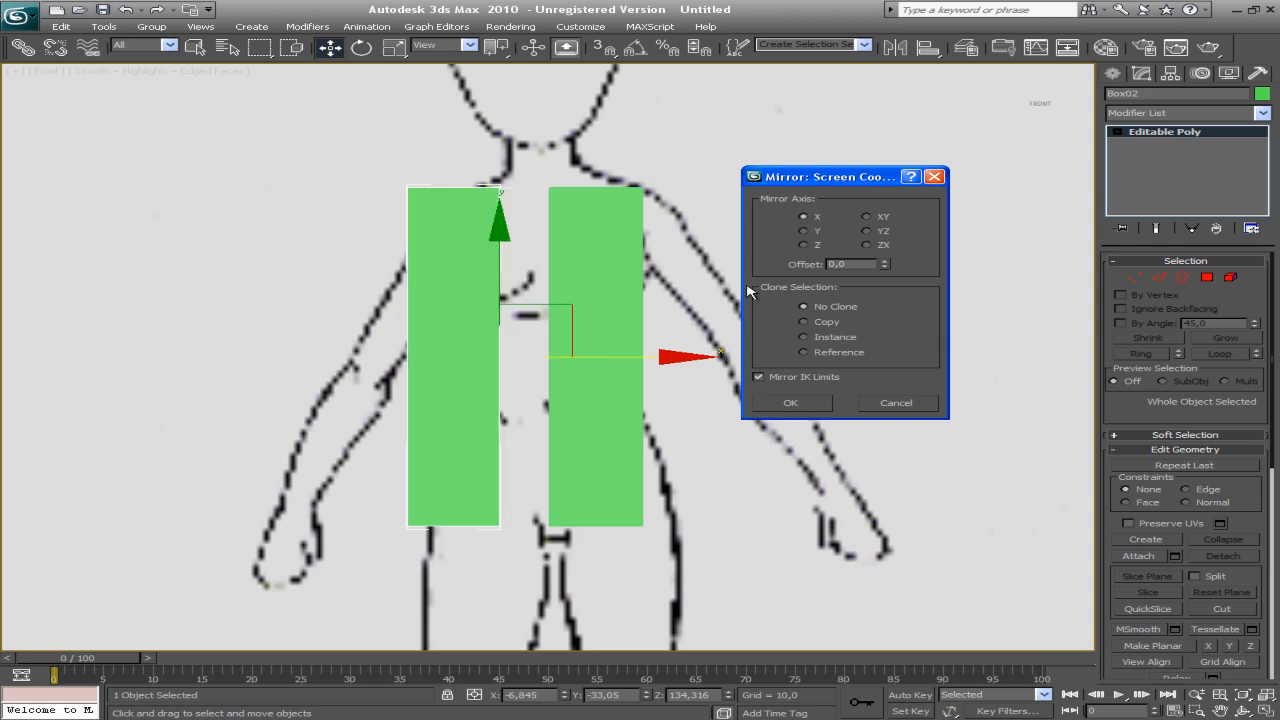
click(767, 405)
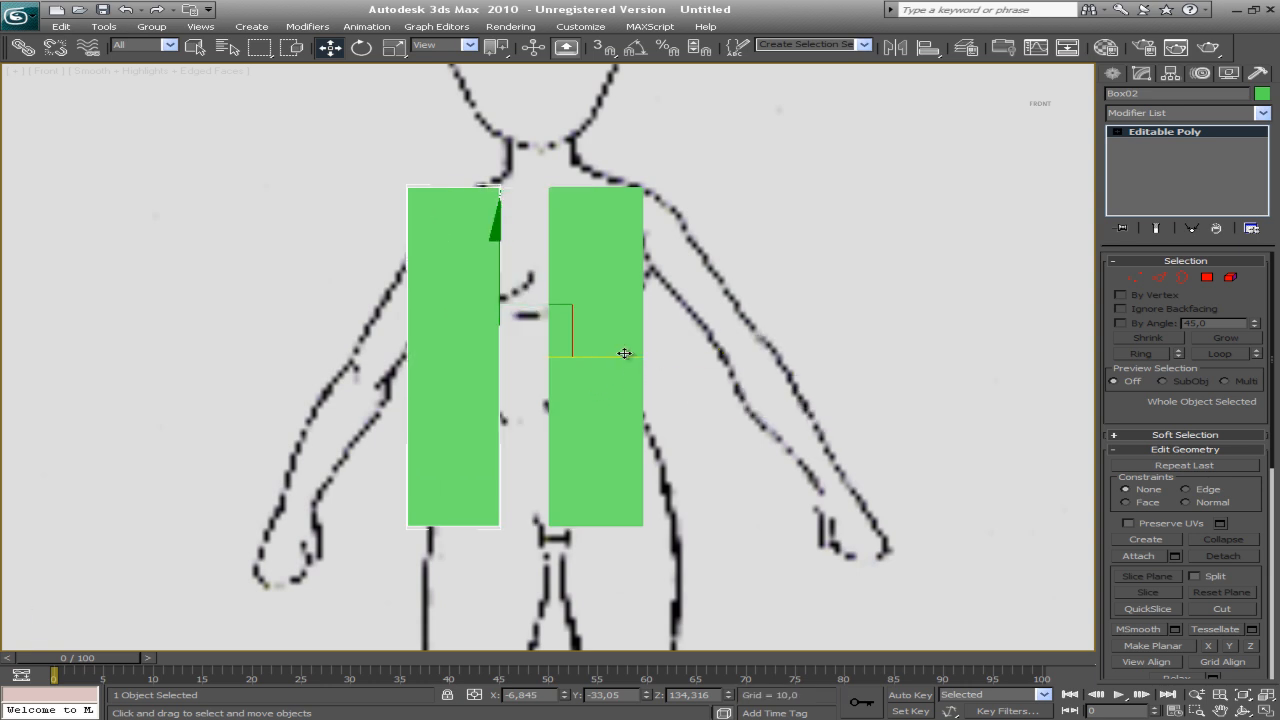
drag(632, 355, 681, 345)
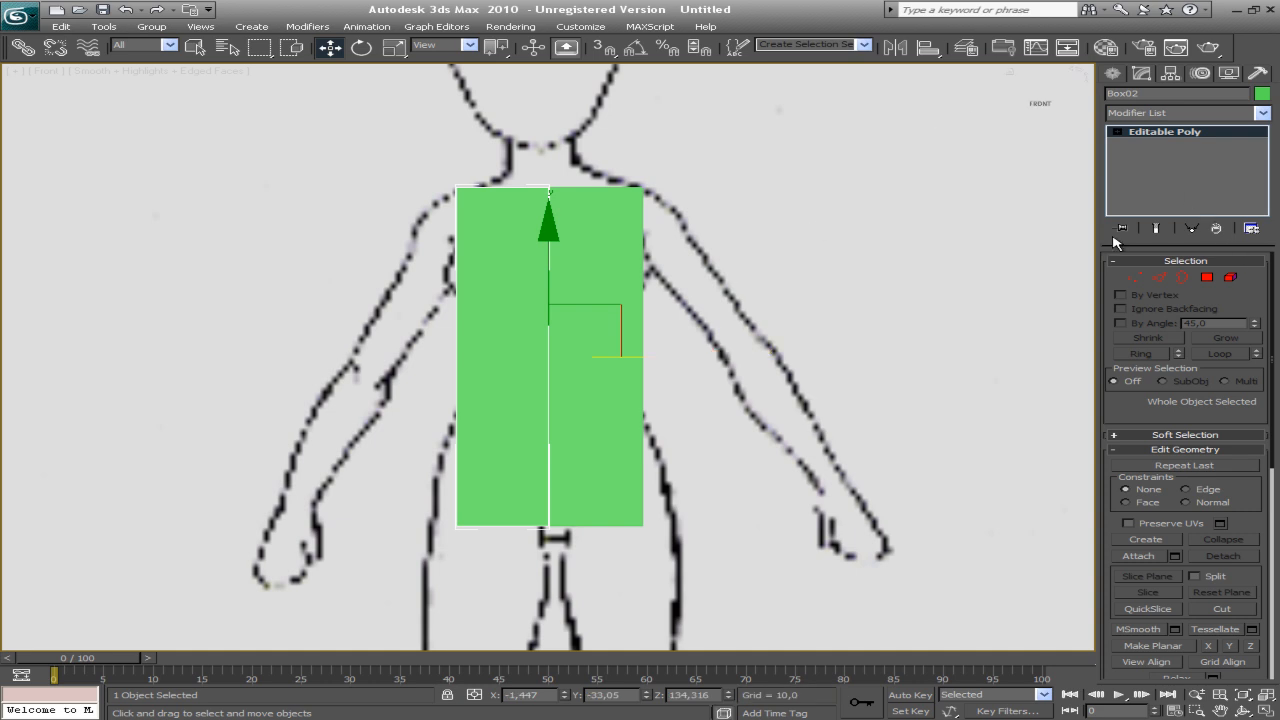
At Vertex level on the original half, move the top outer vertices slightly inward and raise the top centre vertices to about Z 160.7
click(634, 203)
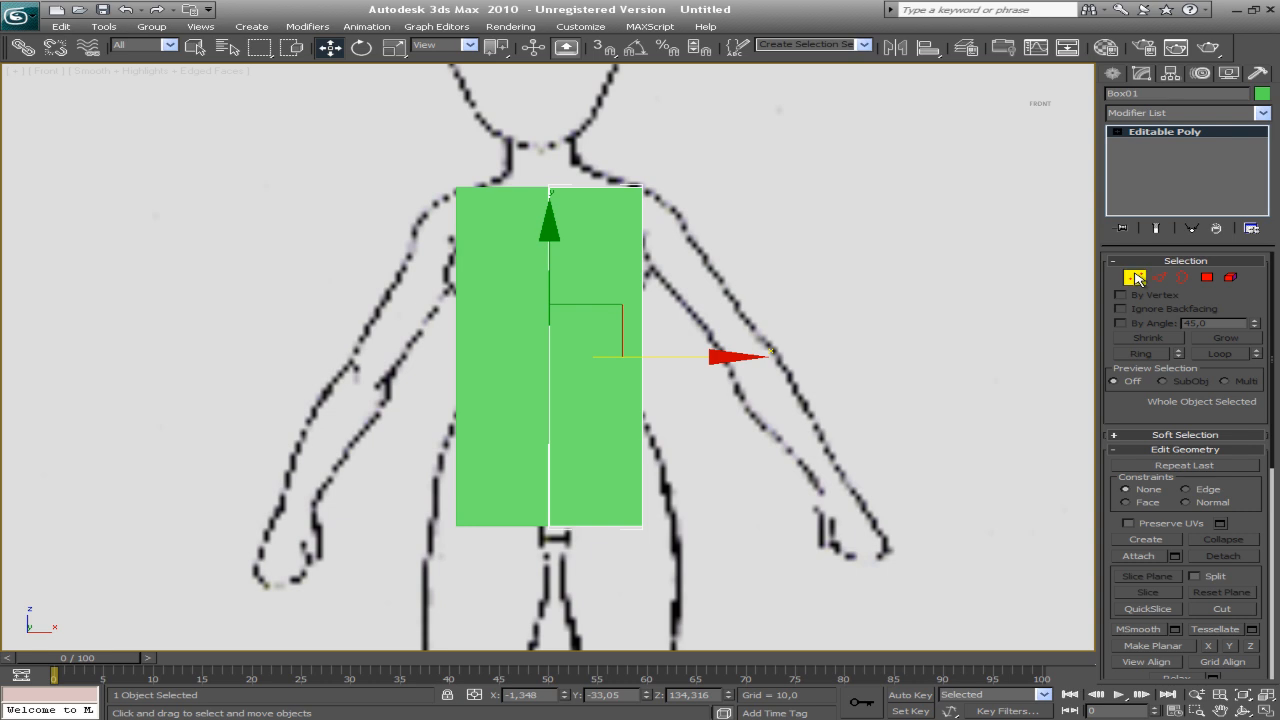
click(1135, 277)
drag(629, 154, 686, 214)
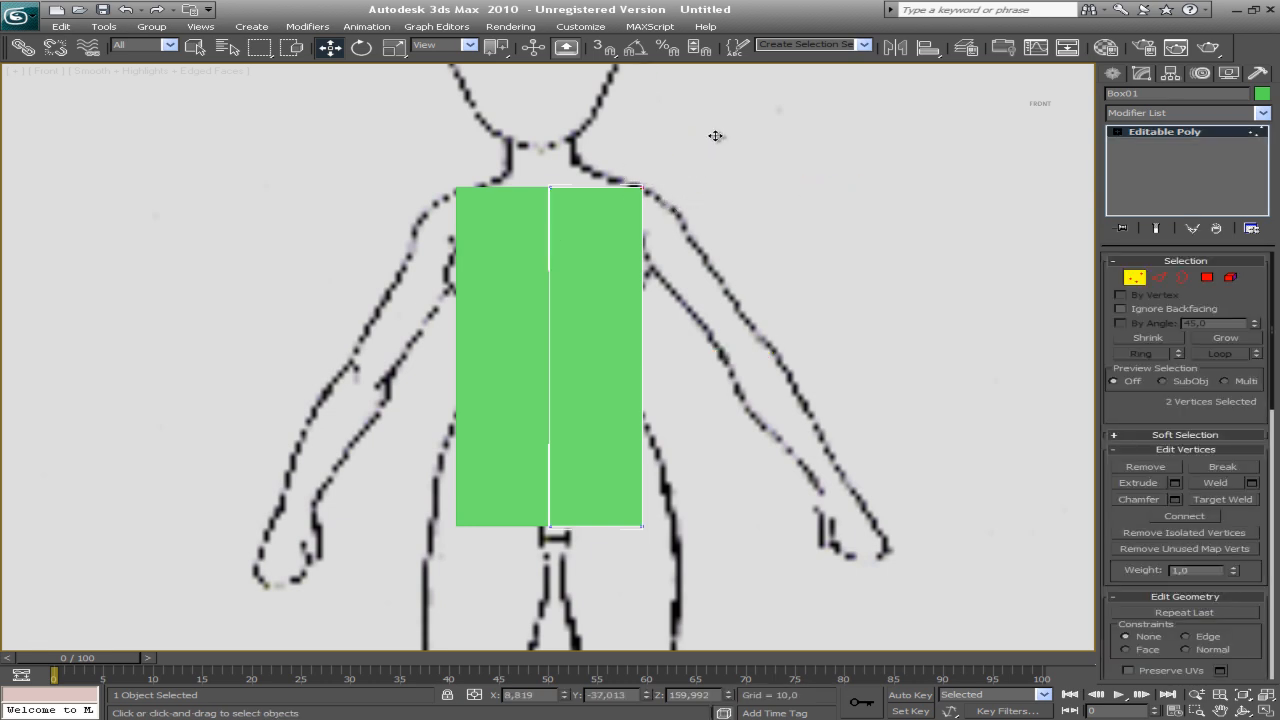
mouse_move(710, 146)
mouse_down()
mouse_move(689, 160)
mouse_move(677, 134)
mouse_move(687, 129)
mouse_move(695, 147)
mouse_move(671, 154)
mouse_move(680, 126)
mouse_move(677, 149)
mouse_move(695, 148)
mouse_up()
drag(524, 158, 579, 218)
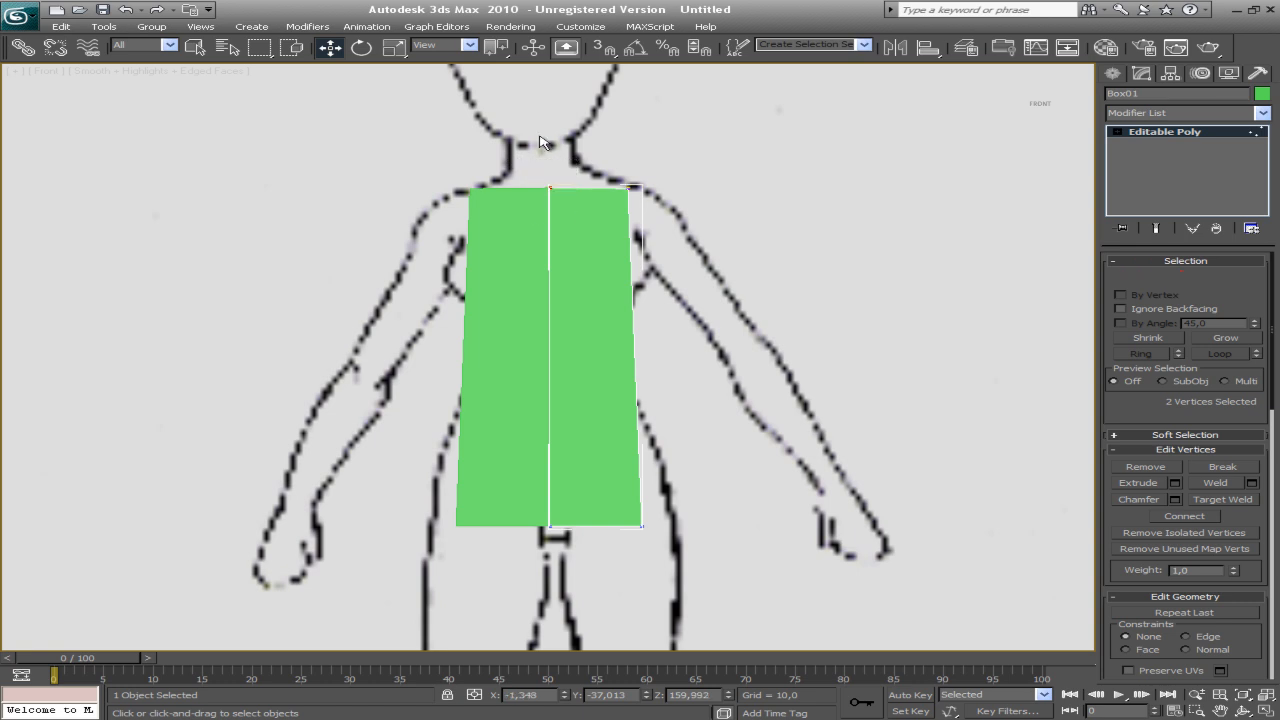
drag(549, 109, 548, 104)
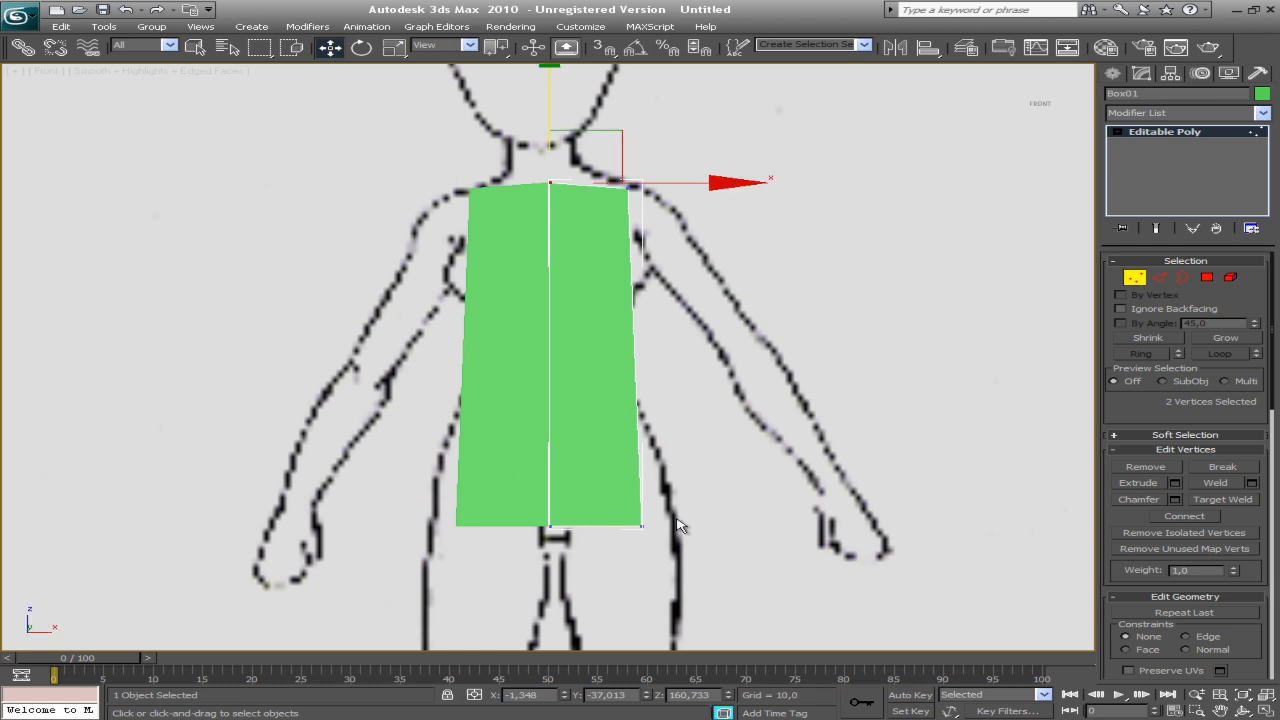
Ring-select the vertical edges of the original half and connect them to add a horizontal edge loop across the torso's middle
middle_drag(558, 425, 585, 434)
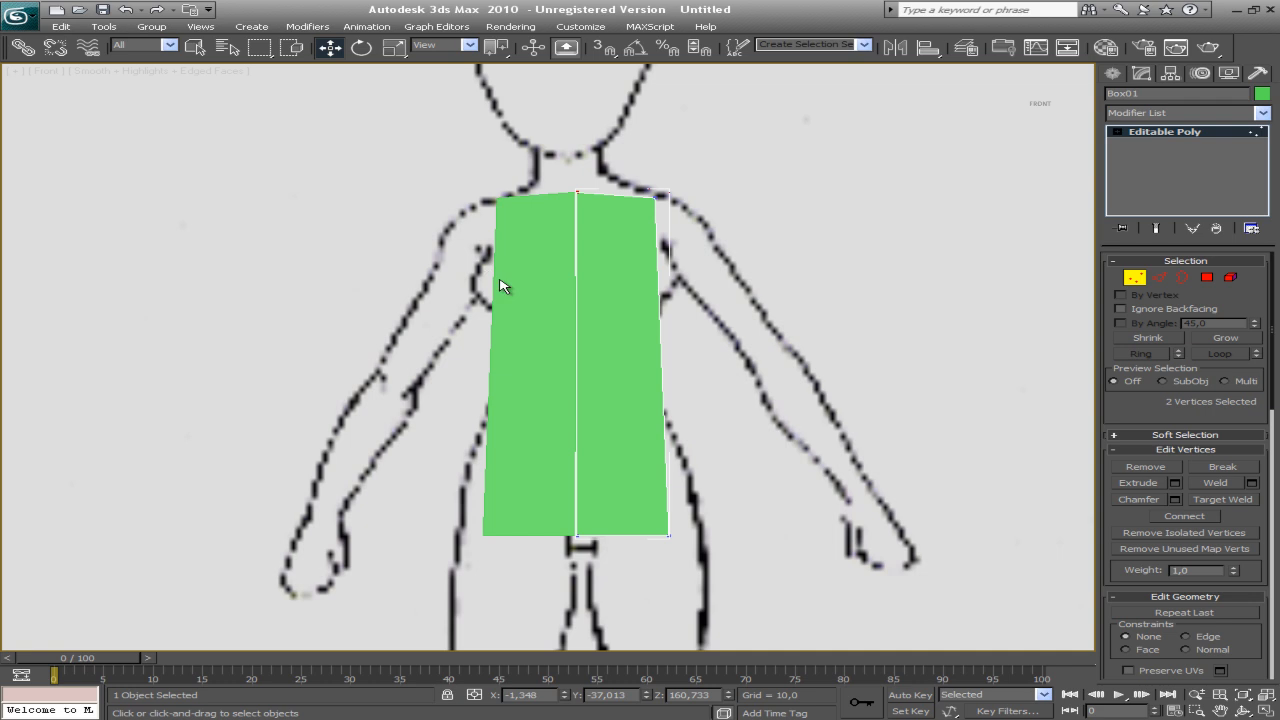
middle_drag(600, 477, 650, 345)
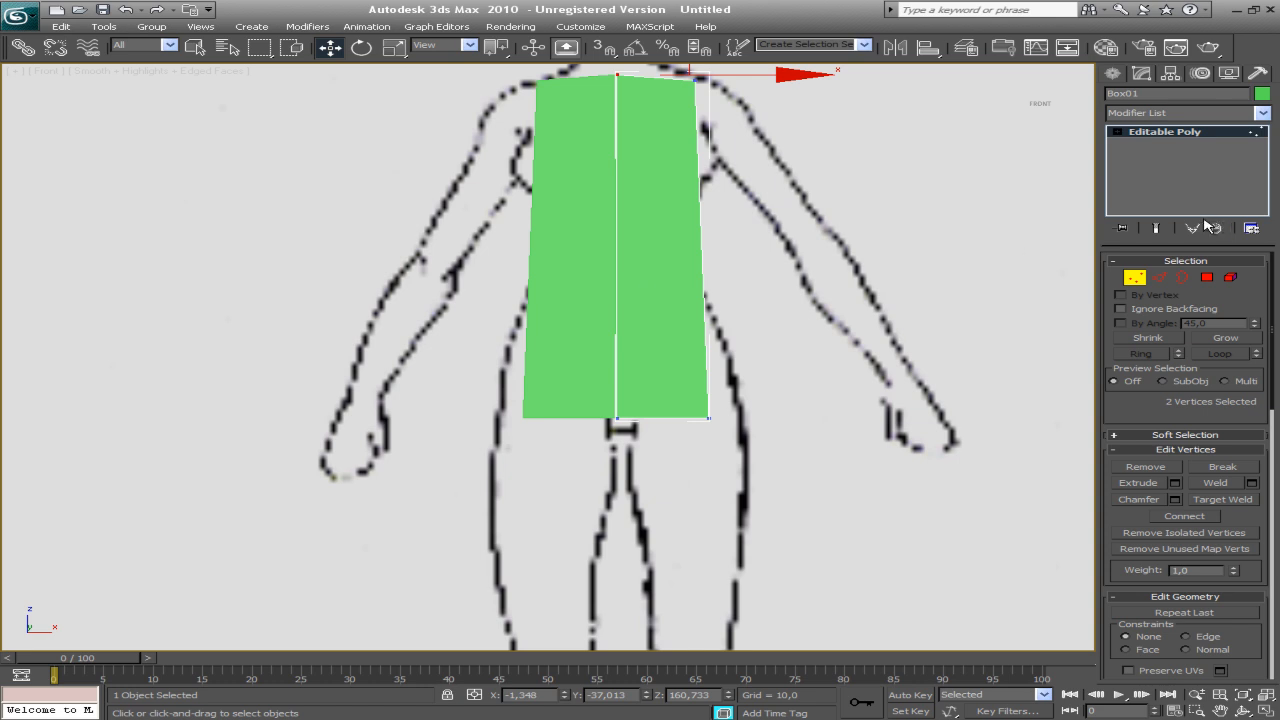
click(1160, 278)
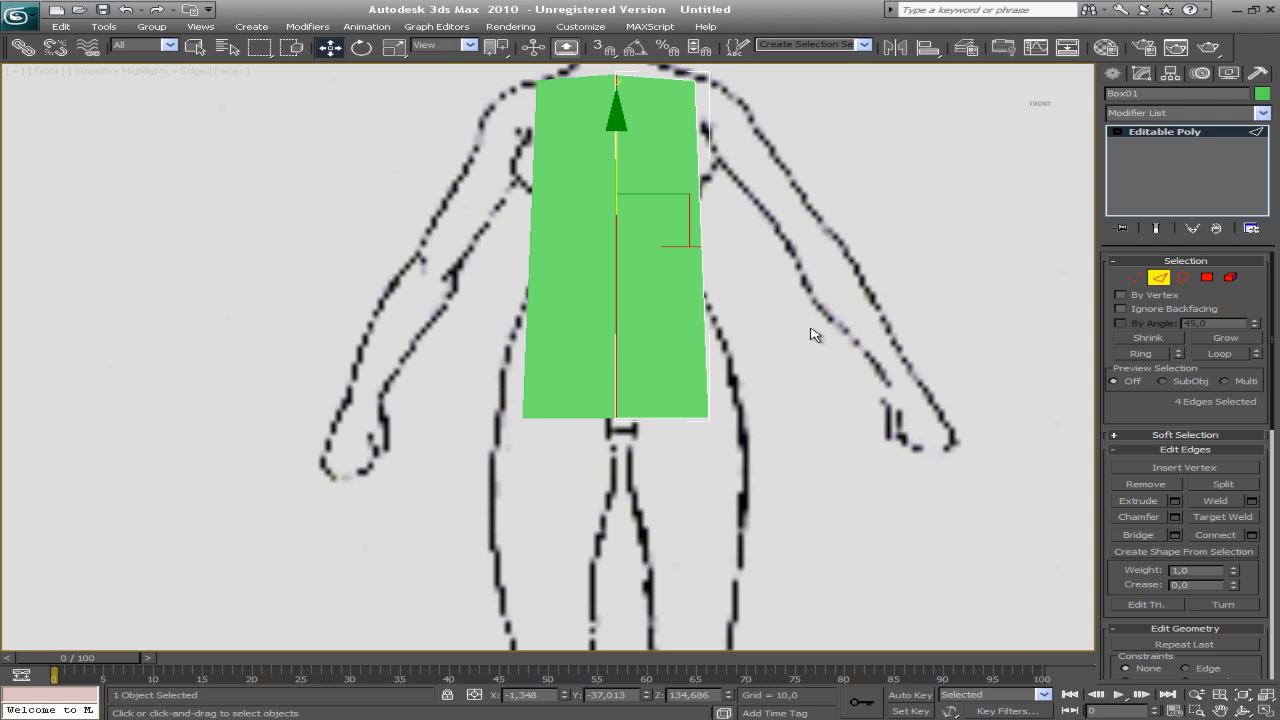
click(704, 260)
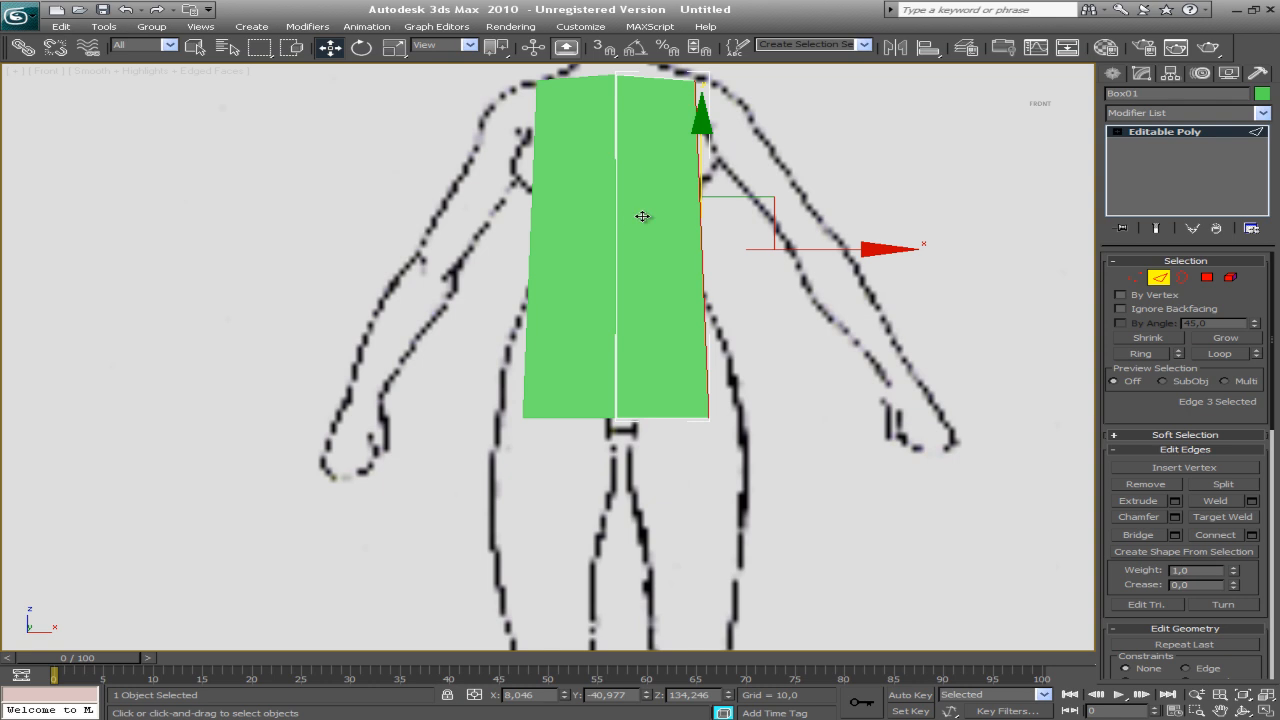
click(1141, 354)
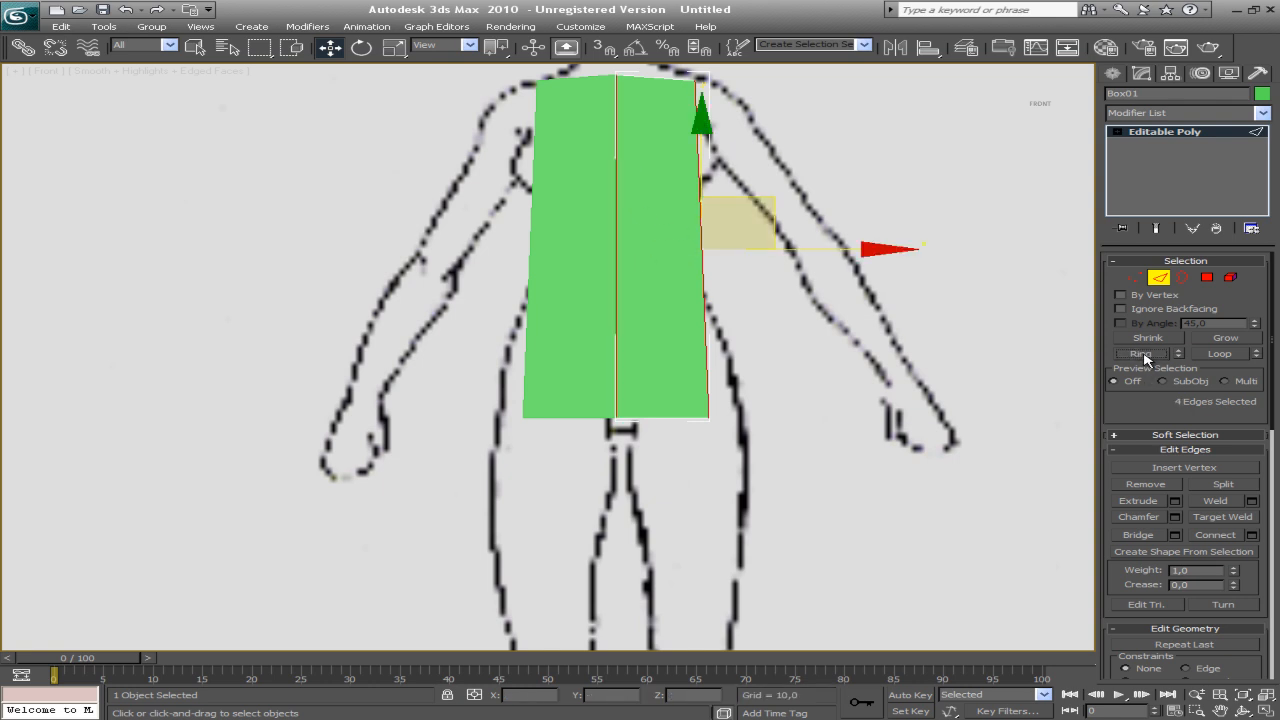
click(1228, 537)
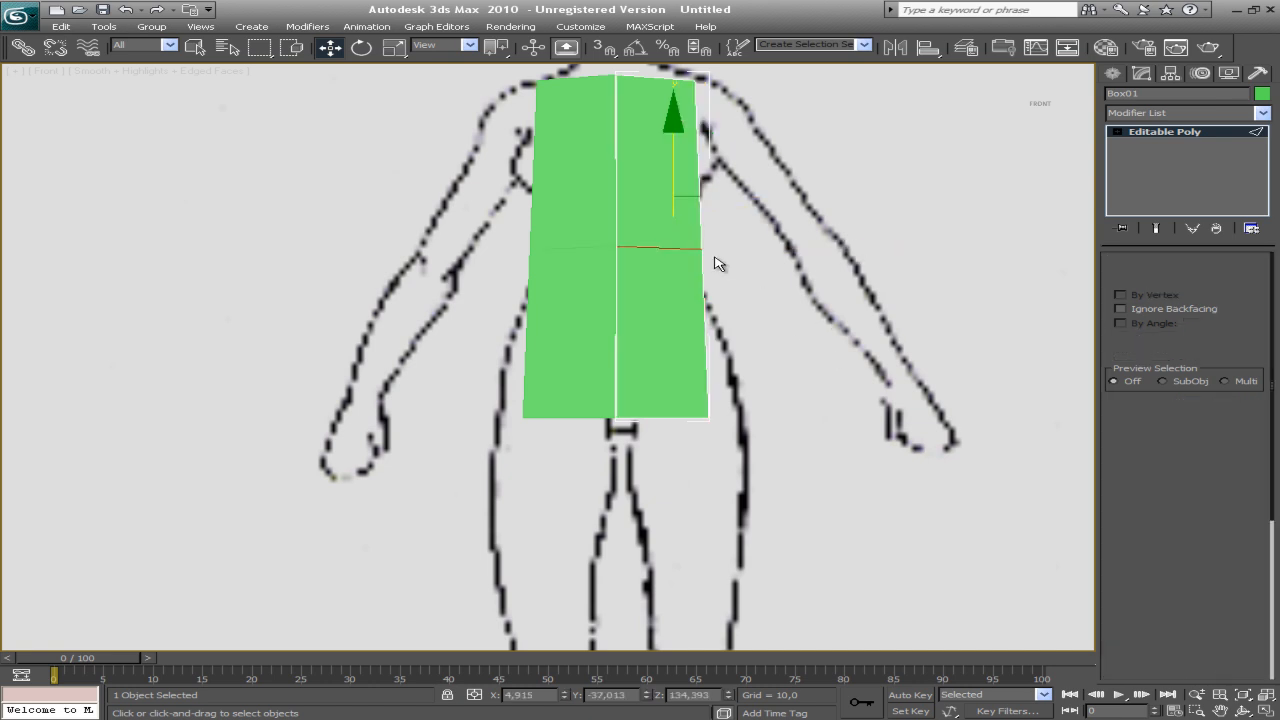
Move the outer vertices of the new horizontal loop inward to the drawn waist, at about X 7.1 and Z 135.3
key(1)
drag(745, 237, 677, 280)
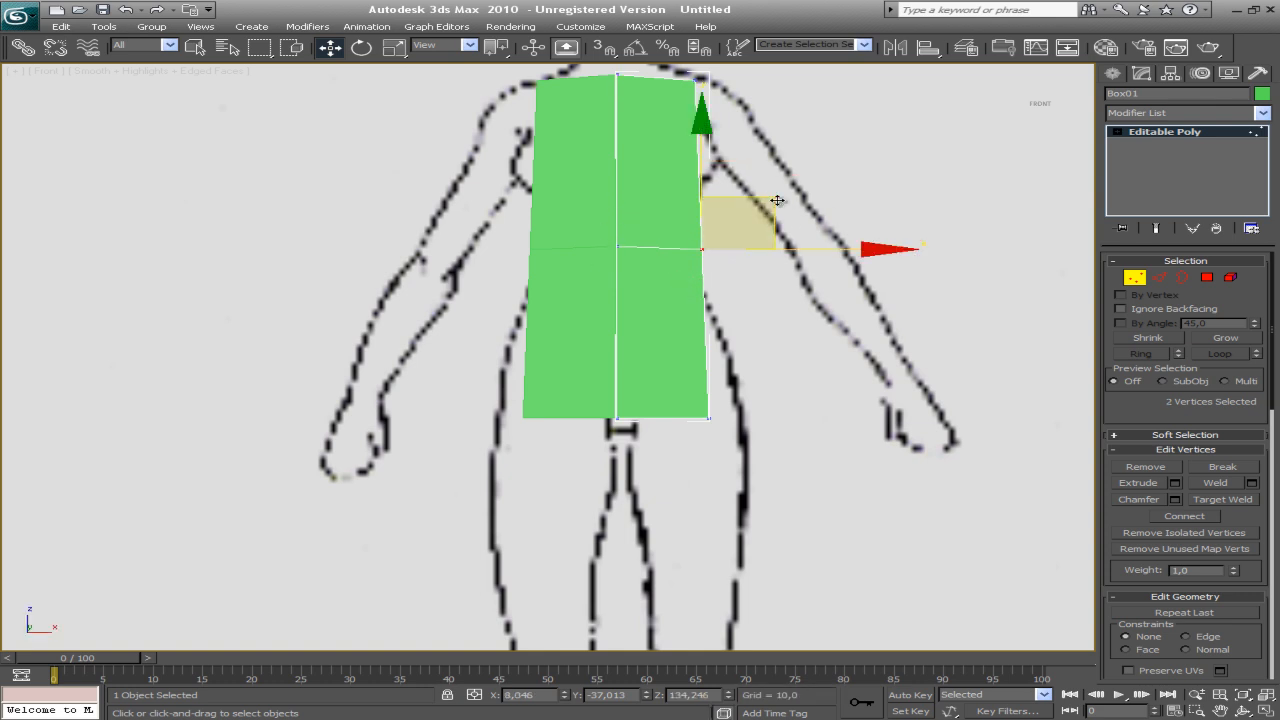
key(p)
scroll(752, 248, down, 3)
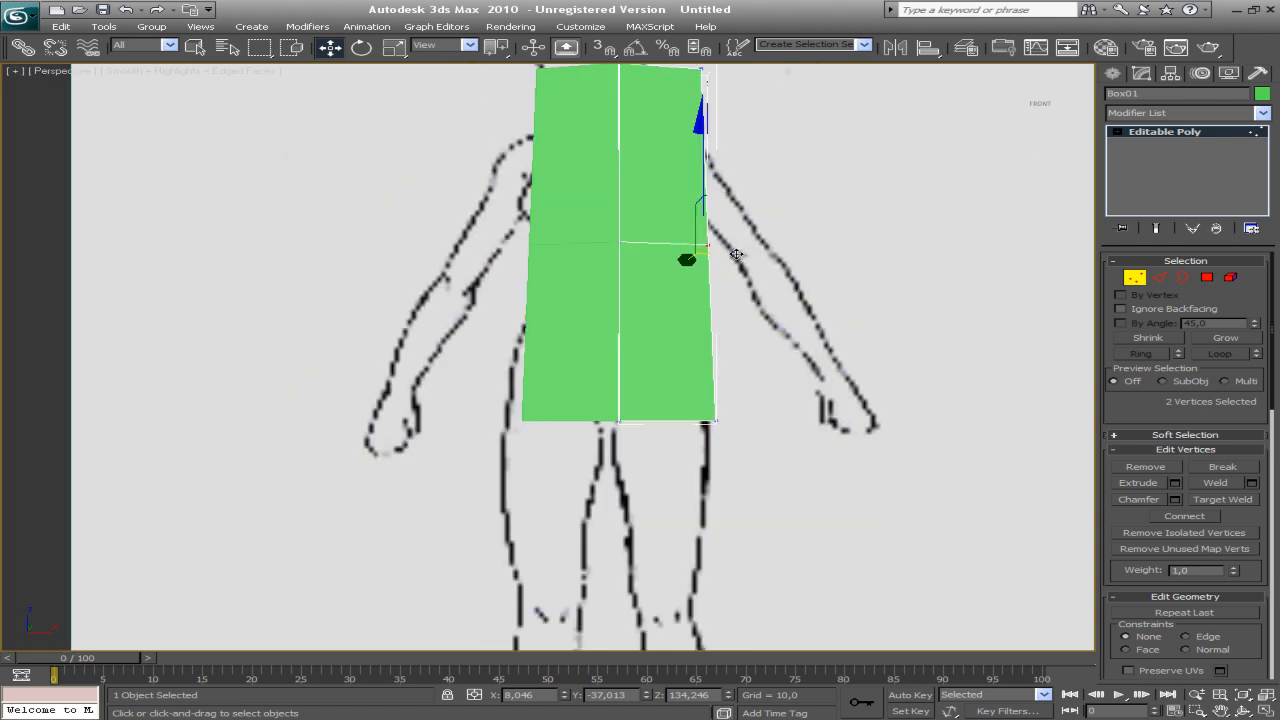
key(f)
middle_drag(688, 253, 662, 517)
middle_drag(645, 335, 554, 312)
scroll(735, 302, up, 5)
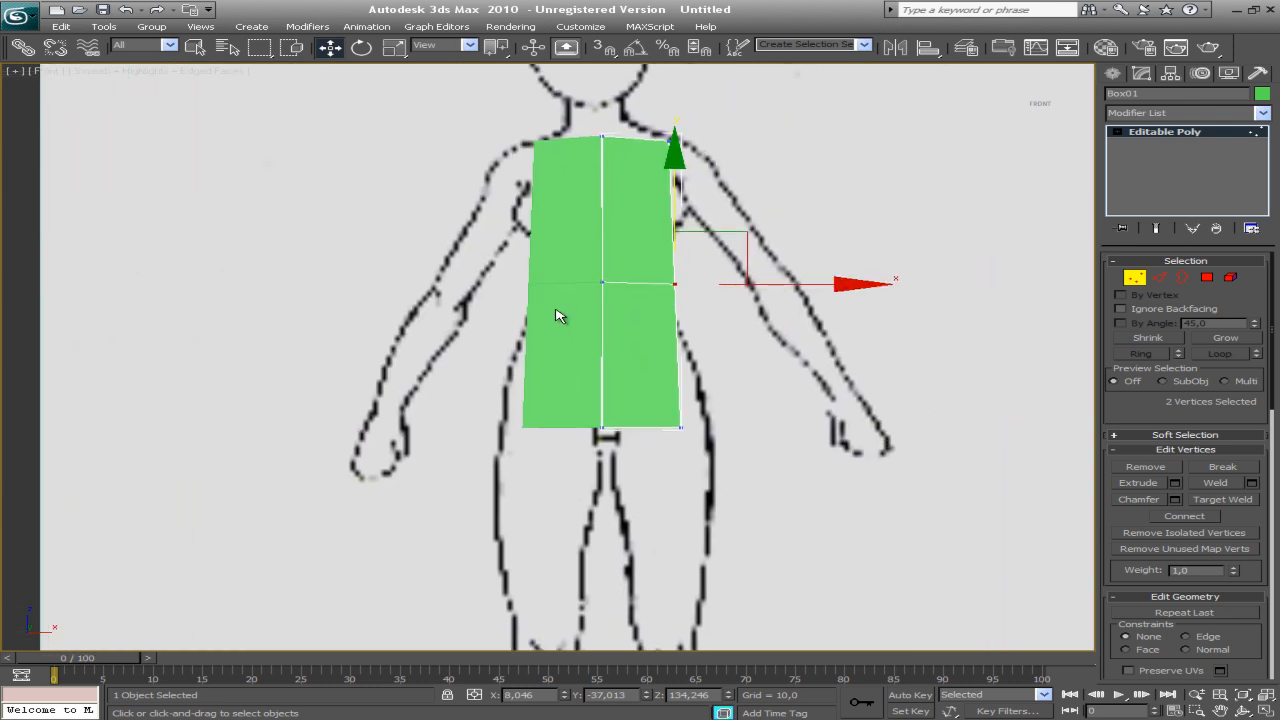
scroll(565, 308, up, 2)
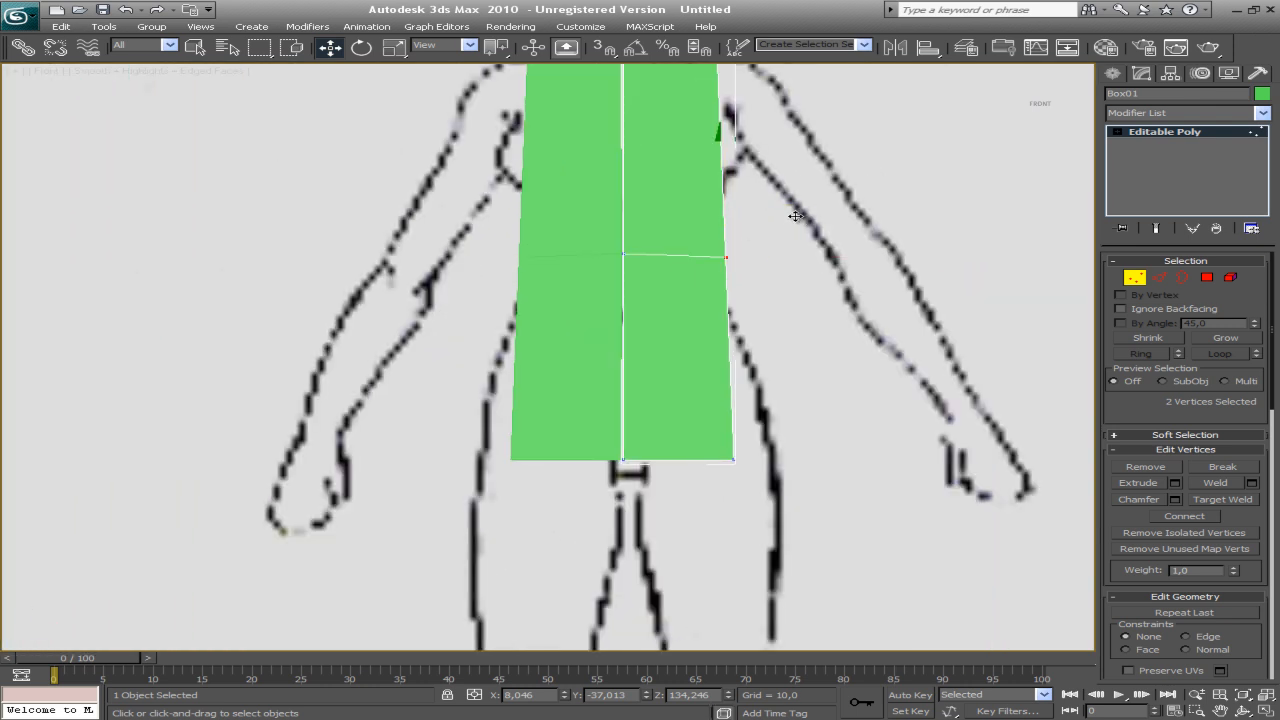
drag(799, 209, 789, 201)
middle_drag(705, 428, 706, 474)
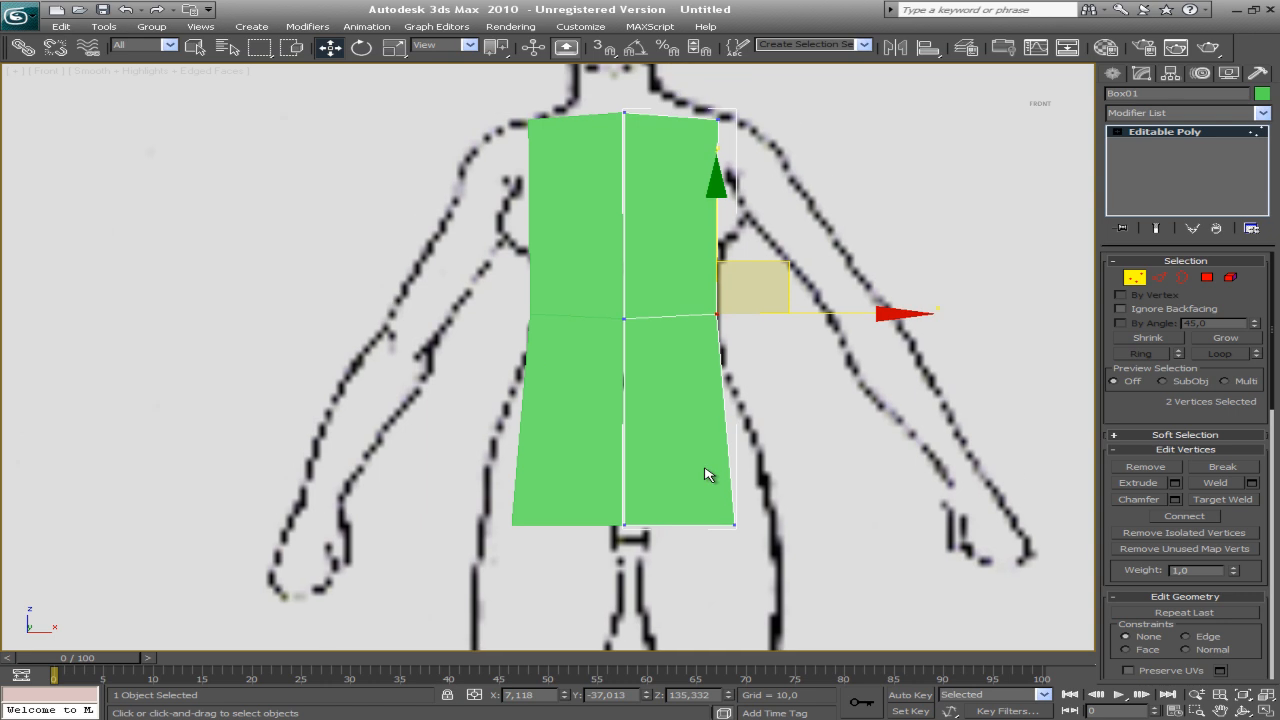
Ring-select the vertical edges below the waist and connect them to add a horizontal edge loop at the hips
key(2)
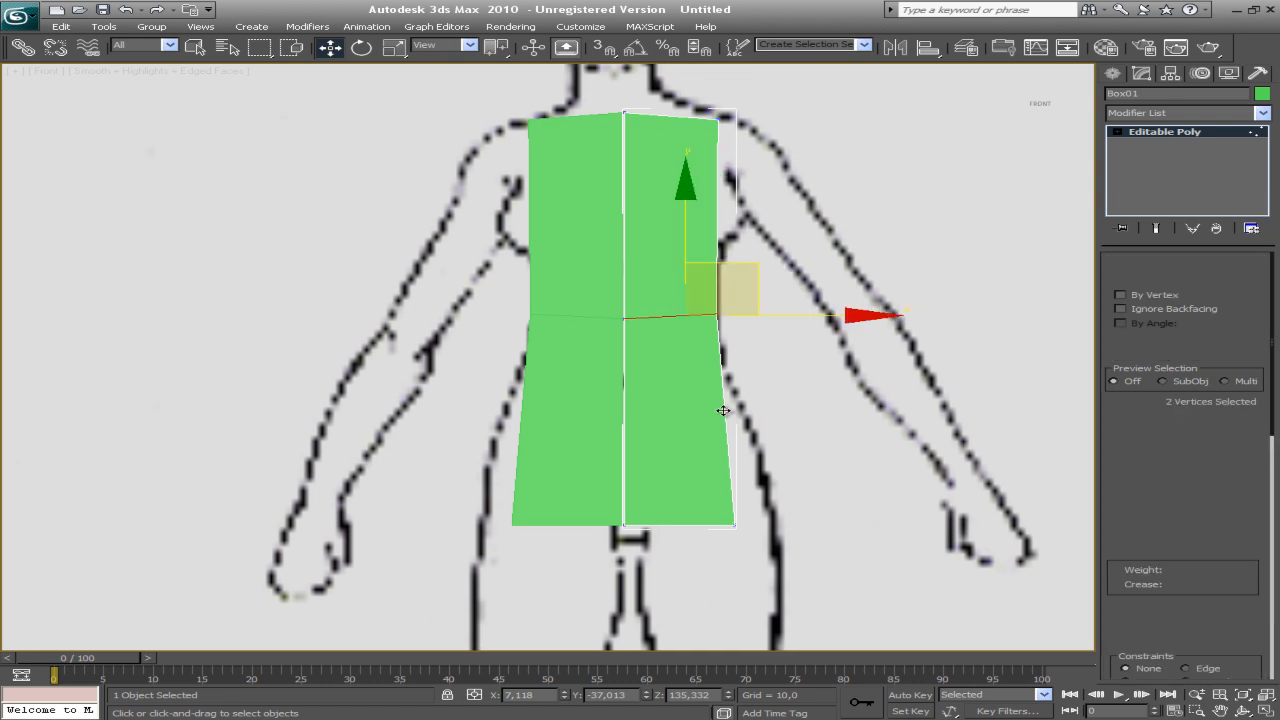
click(725, 419)
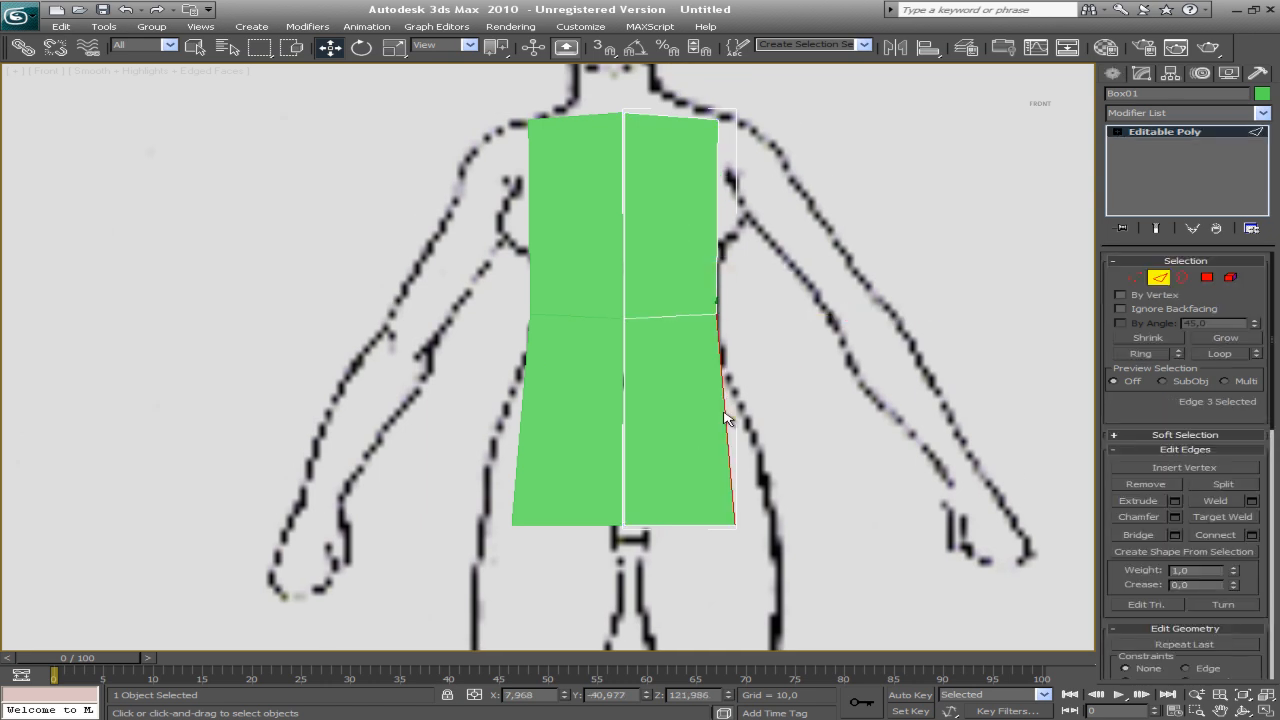
click(1137, 354)
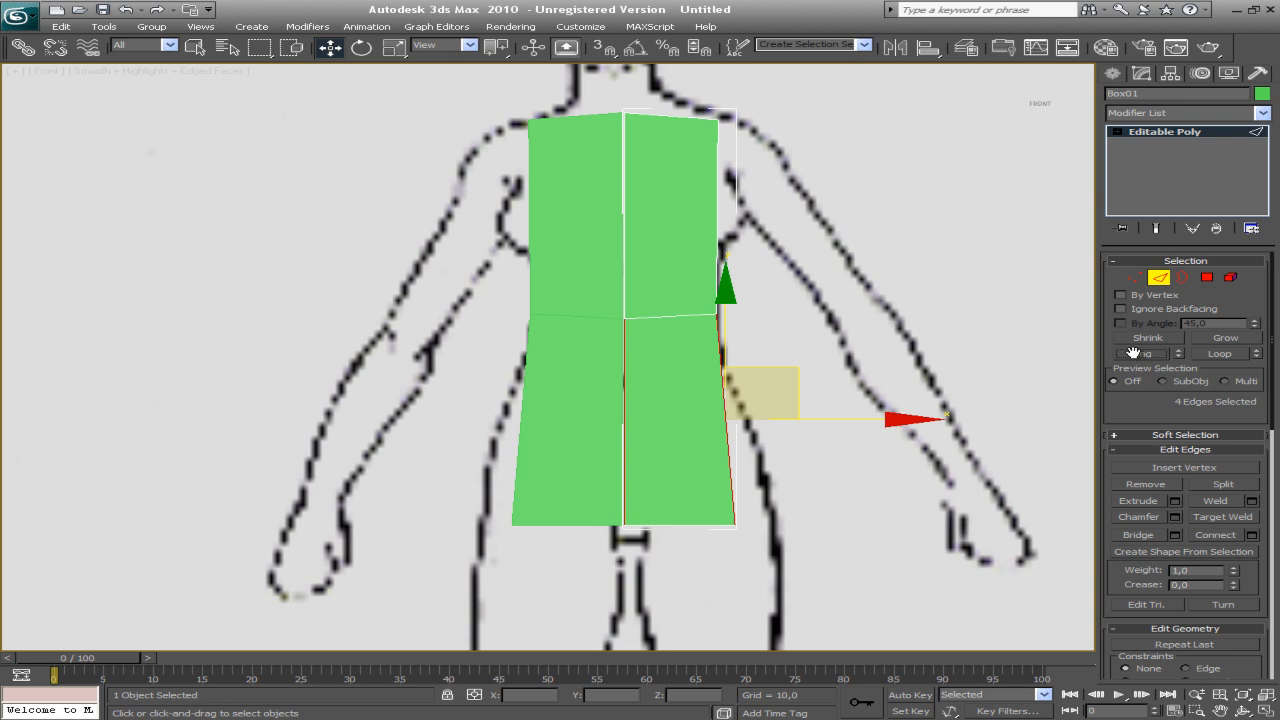
click(1213, 535)
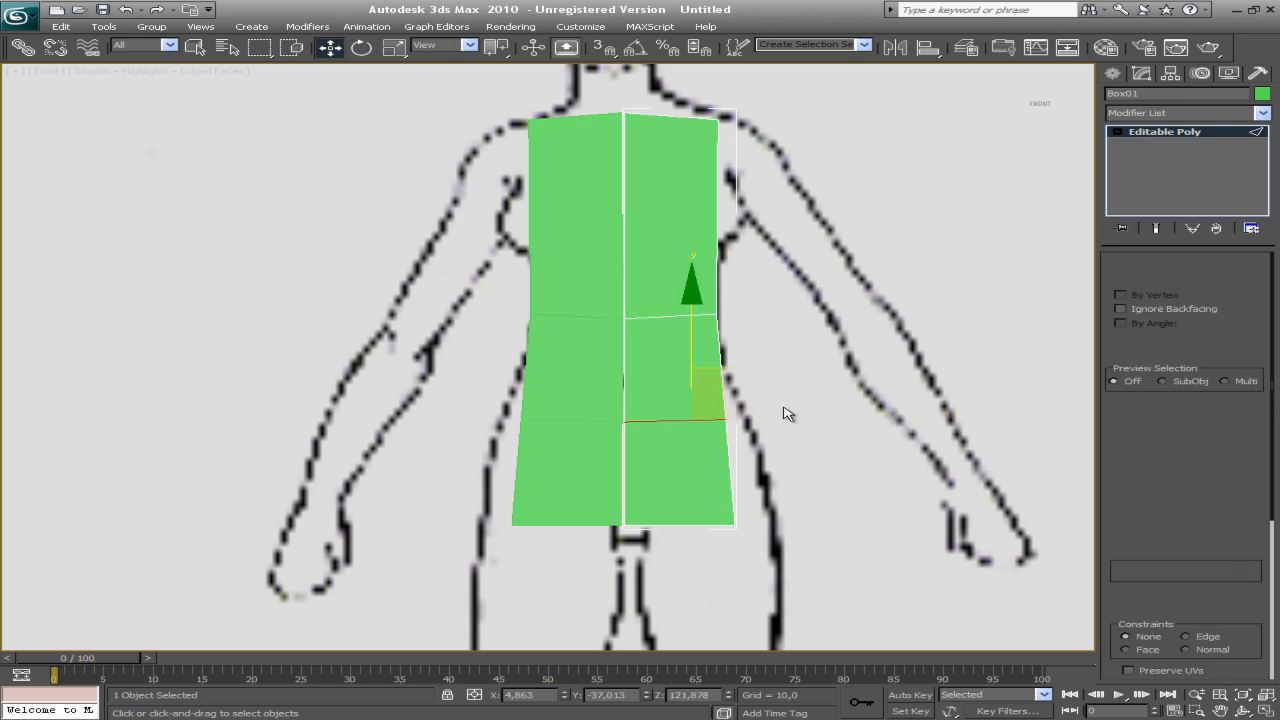
Move the hip loop's outer vertices out to the drawn hips and the bottom outer vertices inward to the crotch, at about X -0.2 and Z 108.9
key(1)
drag(781, 398, 716, 442)
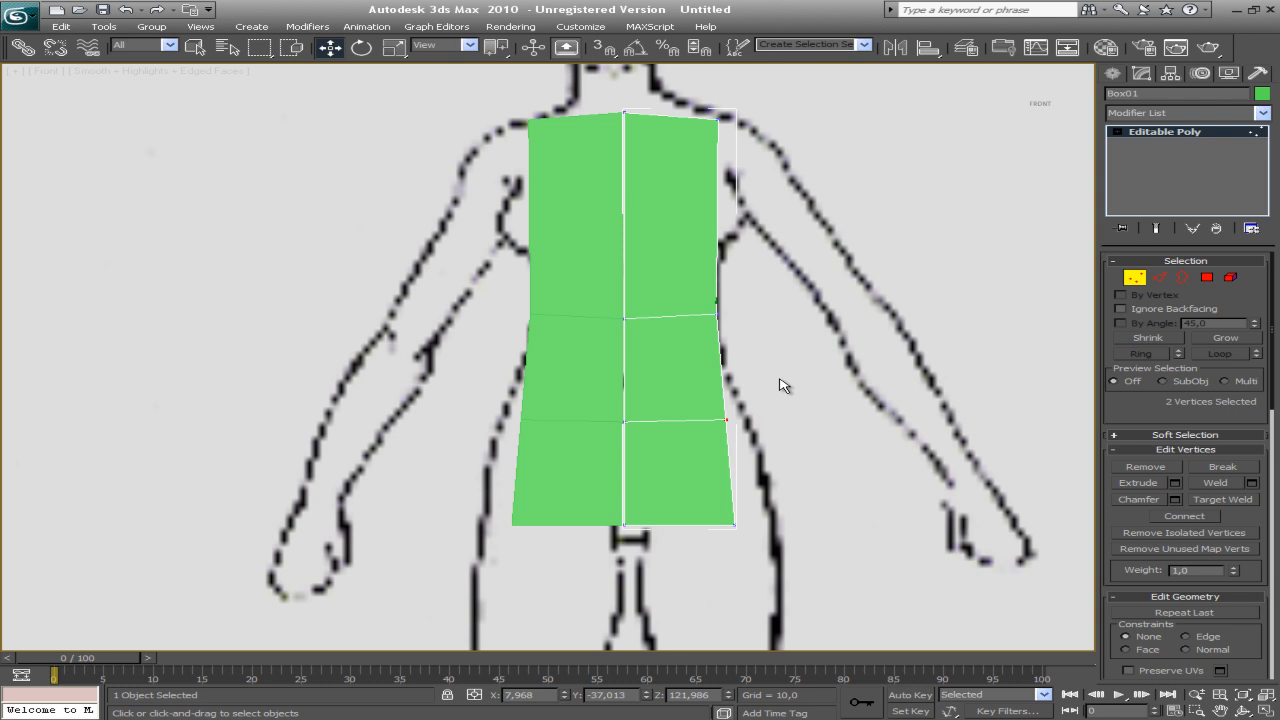
drag(786, 371, 802, 364)
drag(711, 546, 758, 511)
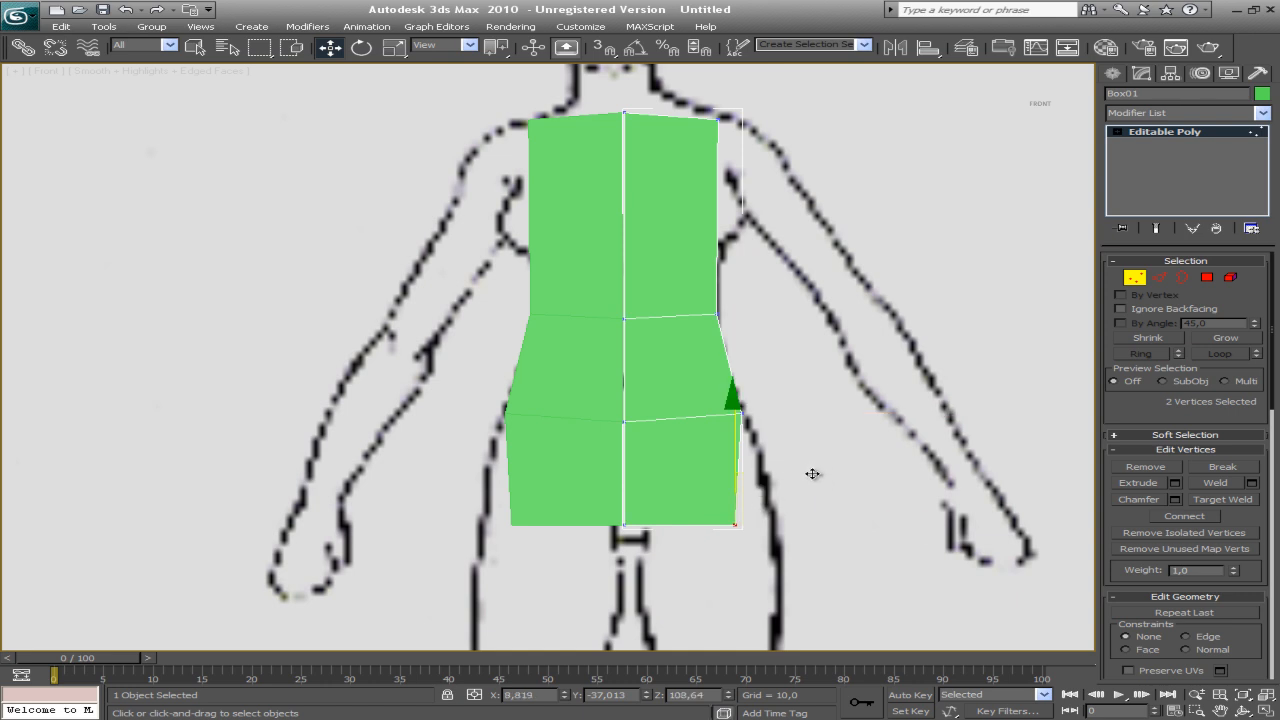
drag(800, 477, 714, 472)
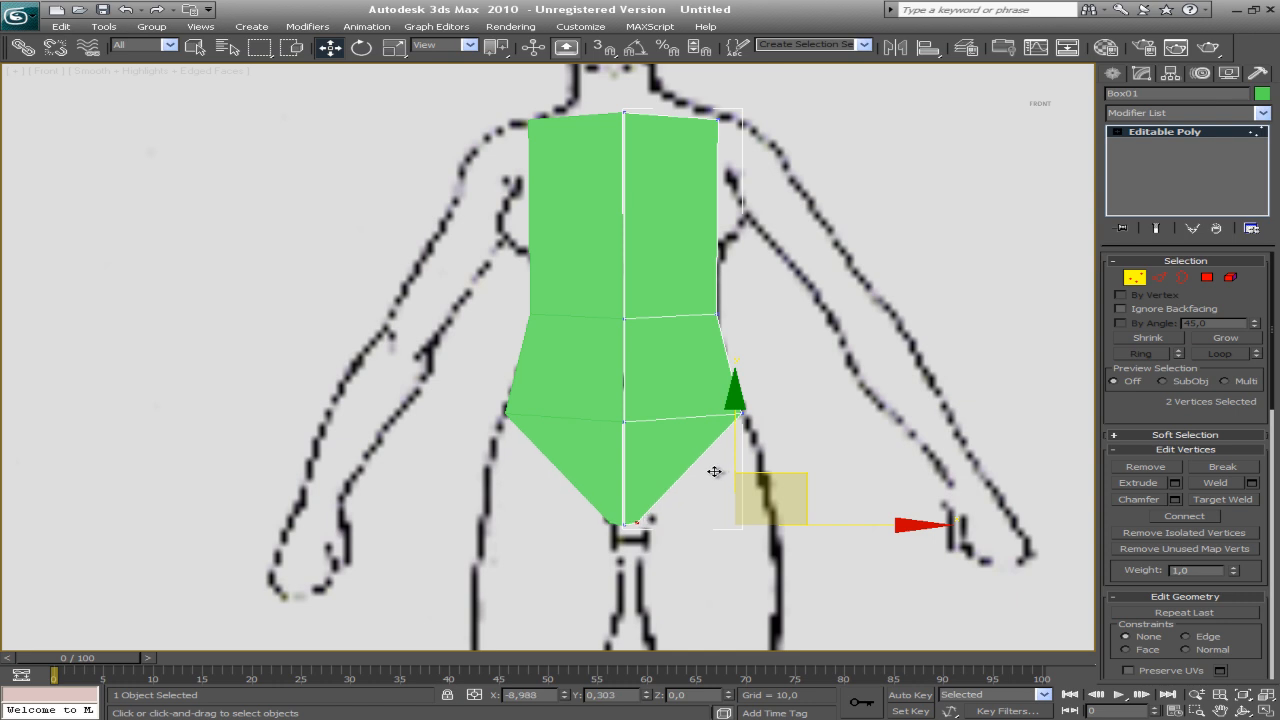
Ring-select the vertical edges above the waist and connect them to add a horizontal edge loop across the chest
middle_drag(631, 367, 572, 339)
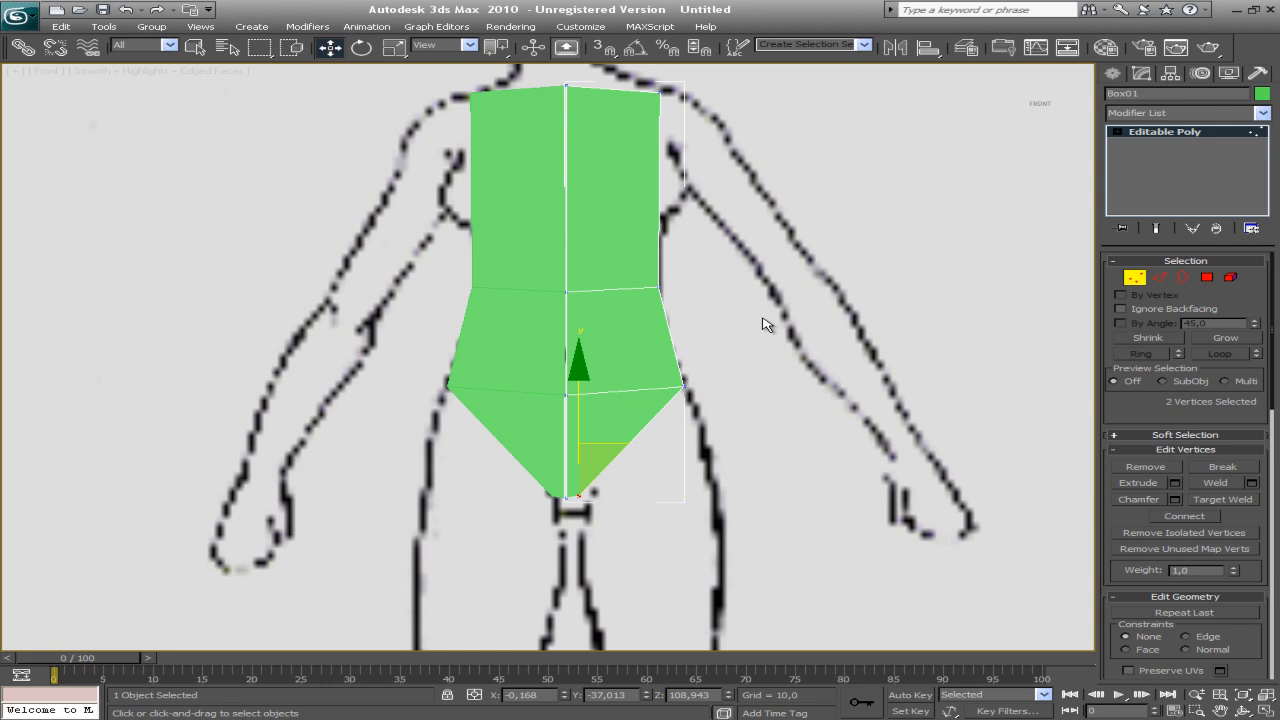
middle_drag(765, 324, 778, 436)
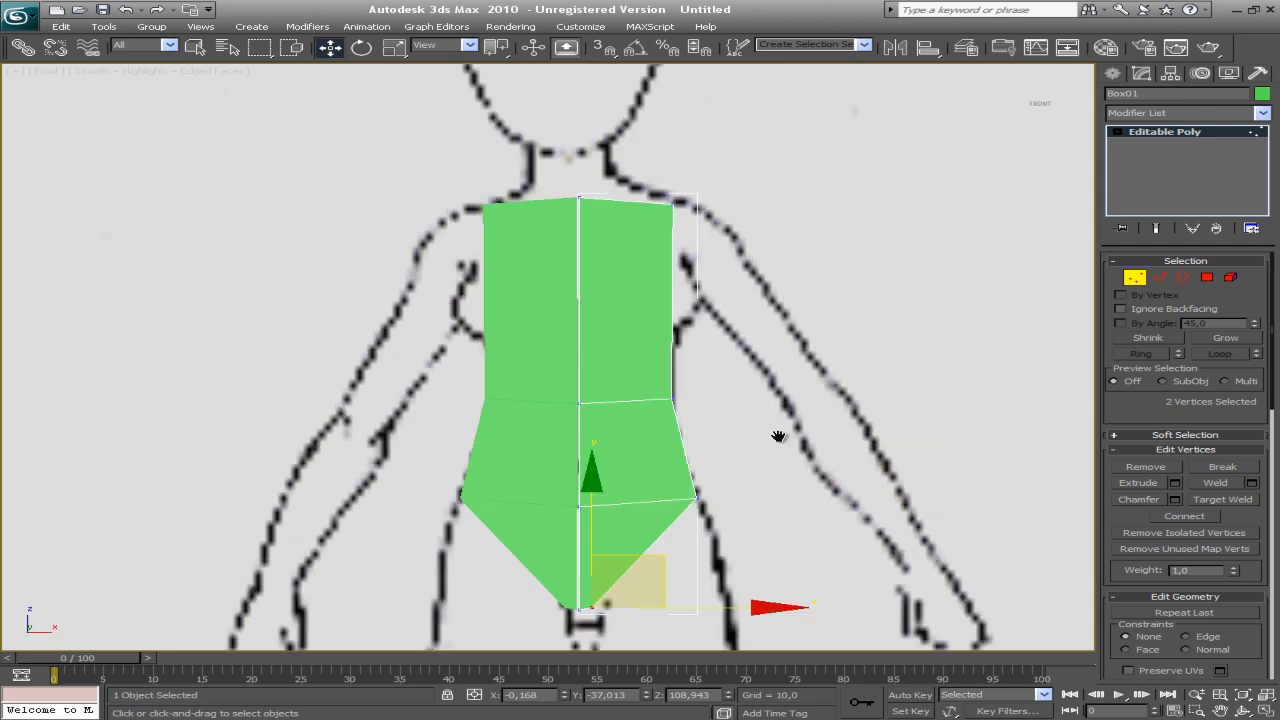
middle_drag(738, 304, 735, 339)
middle_drag(536, 388, 538, 370)
click(1156, 279)
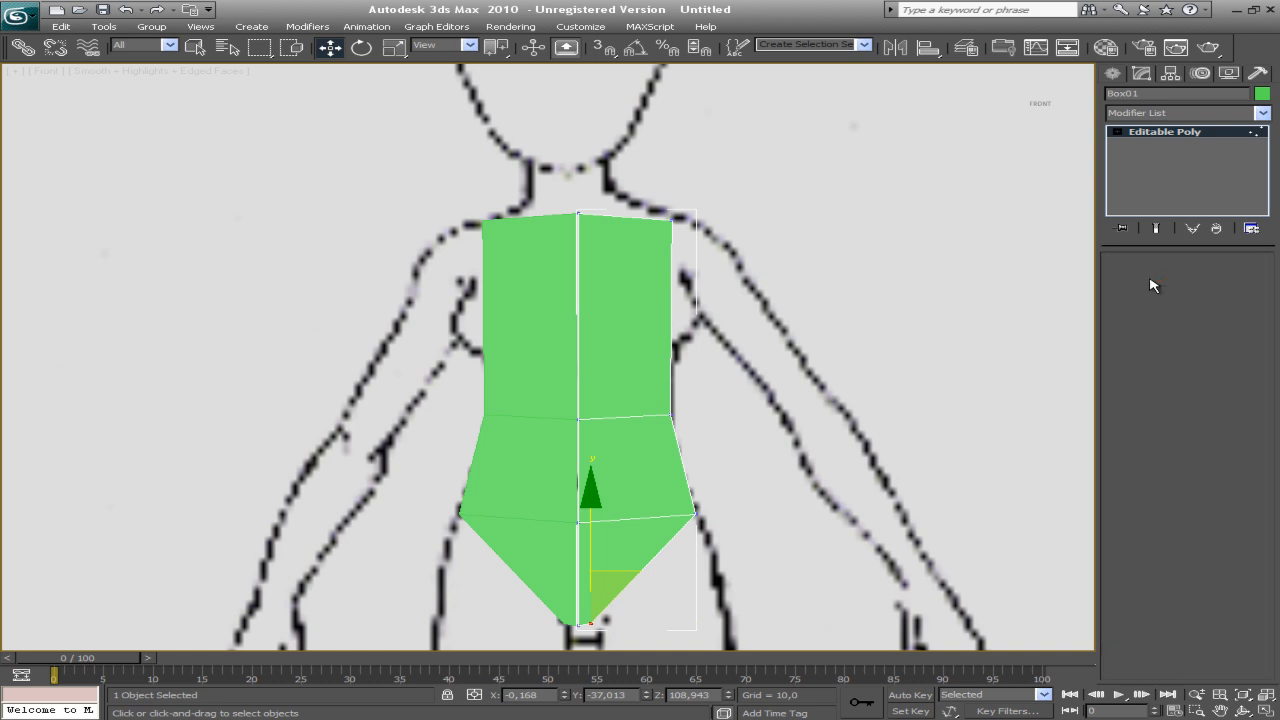
click(672, 298)
click(674, 302)
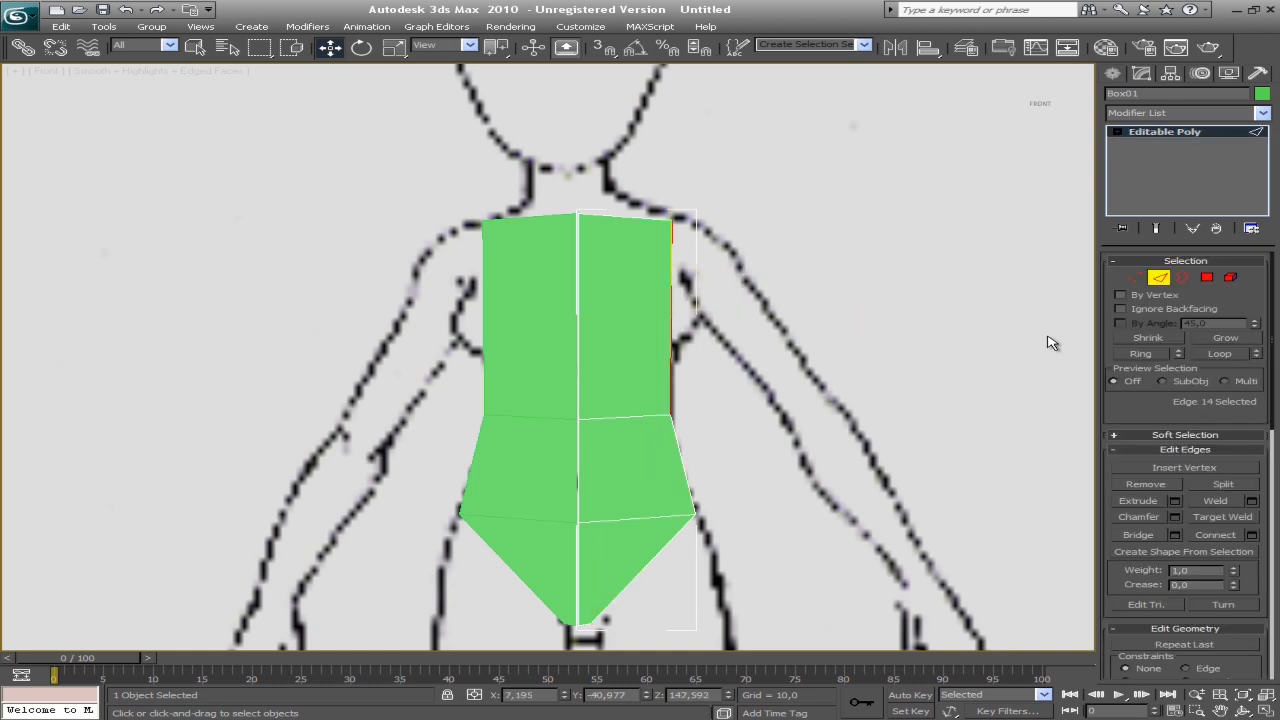
click(1135, 356)
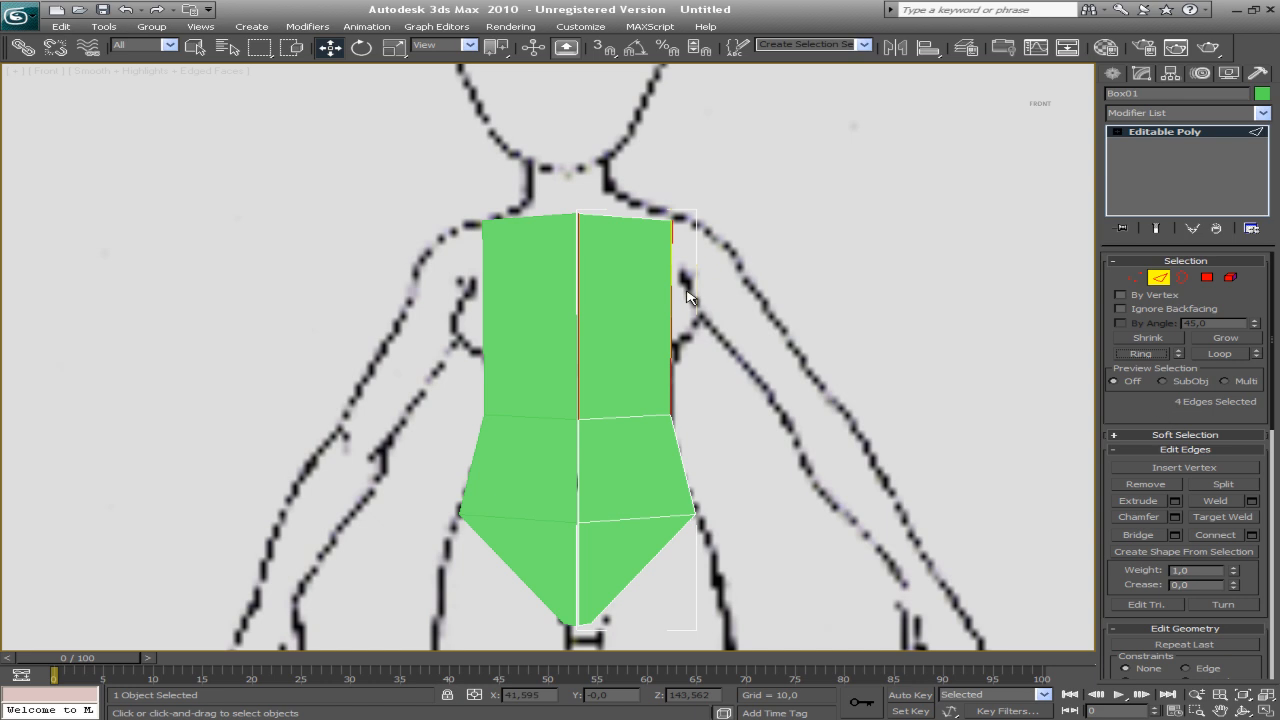
click(1213, 530)
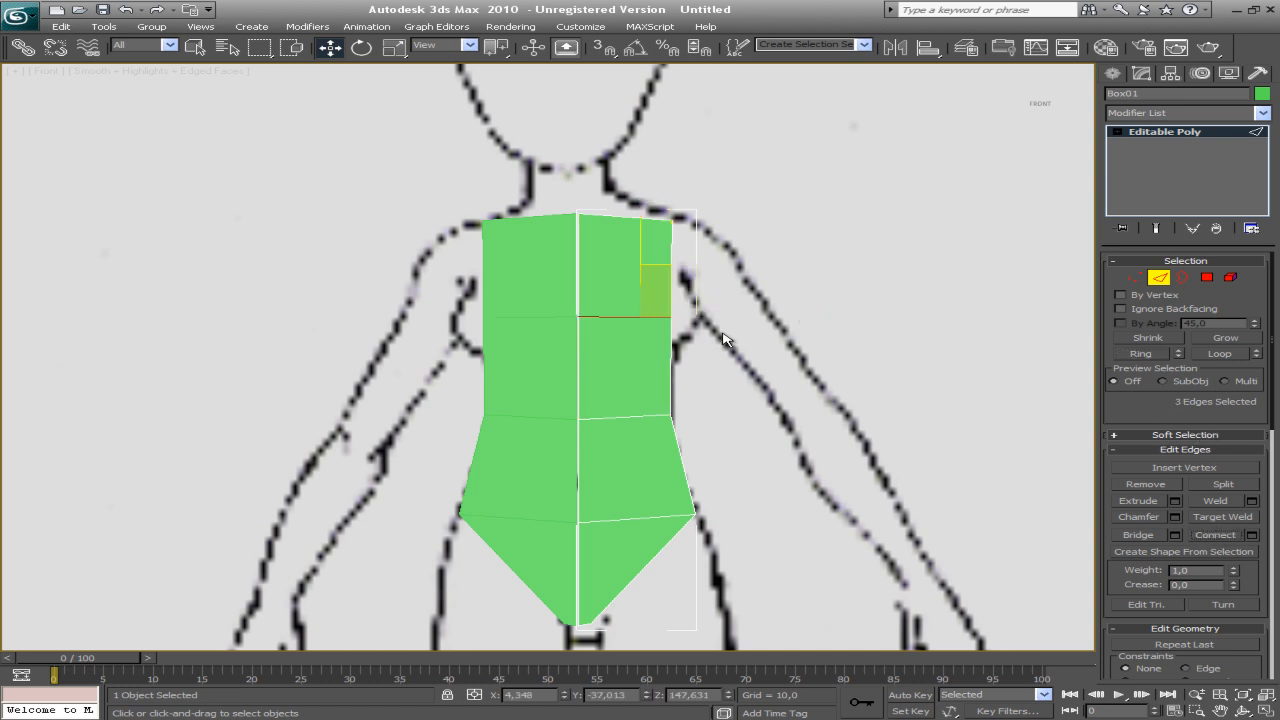
Move the chest loop's outer vertices outward to the drawn body outline, at about X 8.5
key(1)
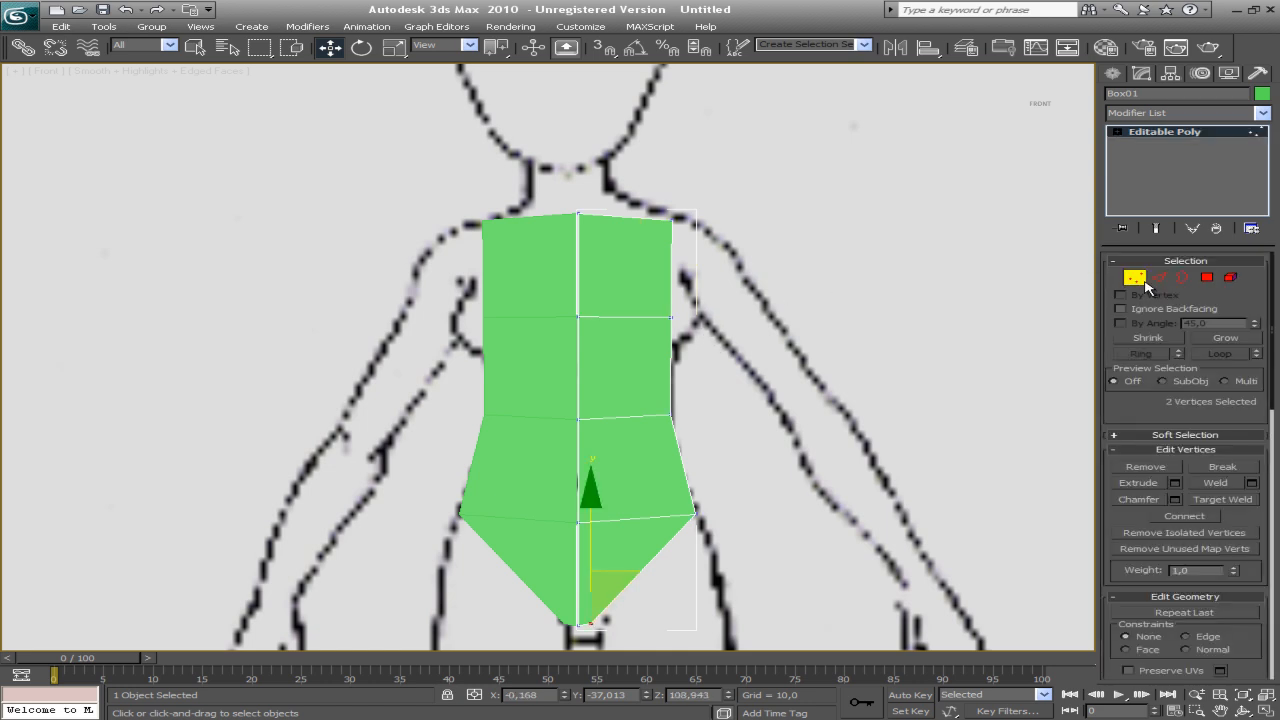
drag(713, 302, 667, 341)
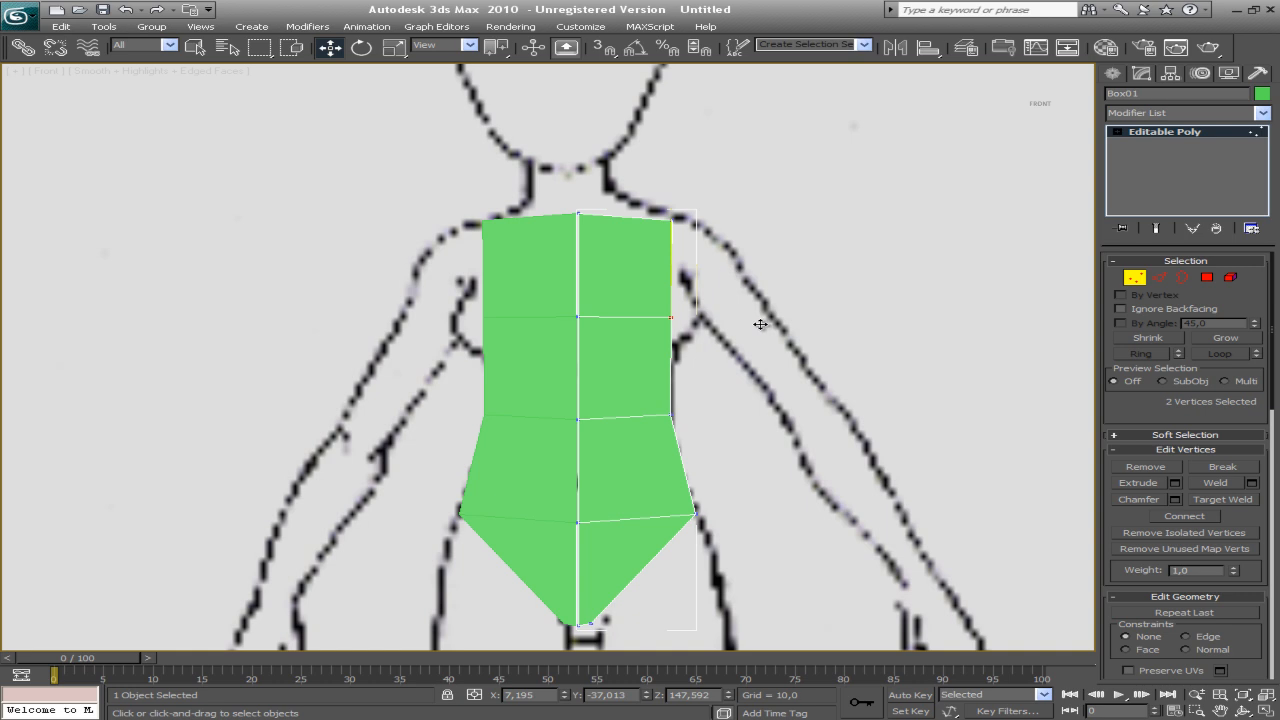
drag(753, 317, 766, 305)
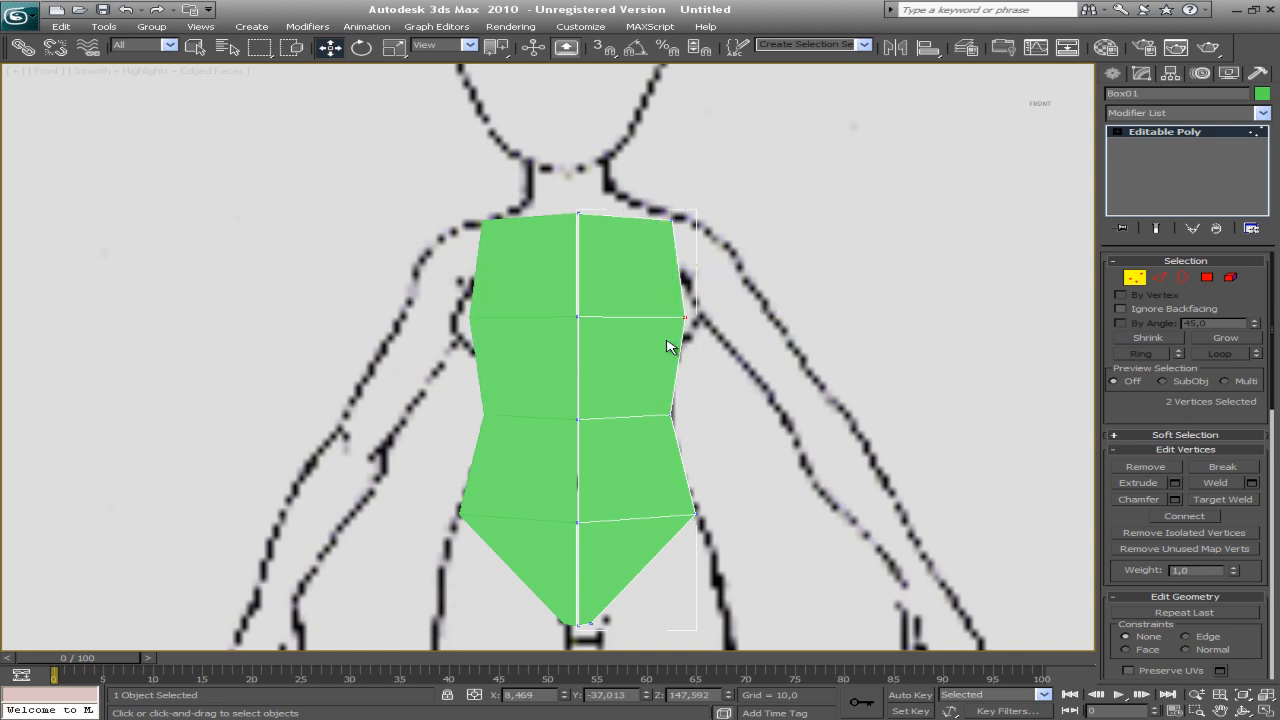
Examine the shaped torso from the front and in perspective against both reference drawings
middle_drag(609, 371, 648, 284)
middle_drag(686, 346, 651, 331)
middle_drag(536, 302, 554, 343)
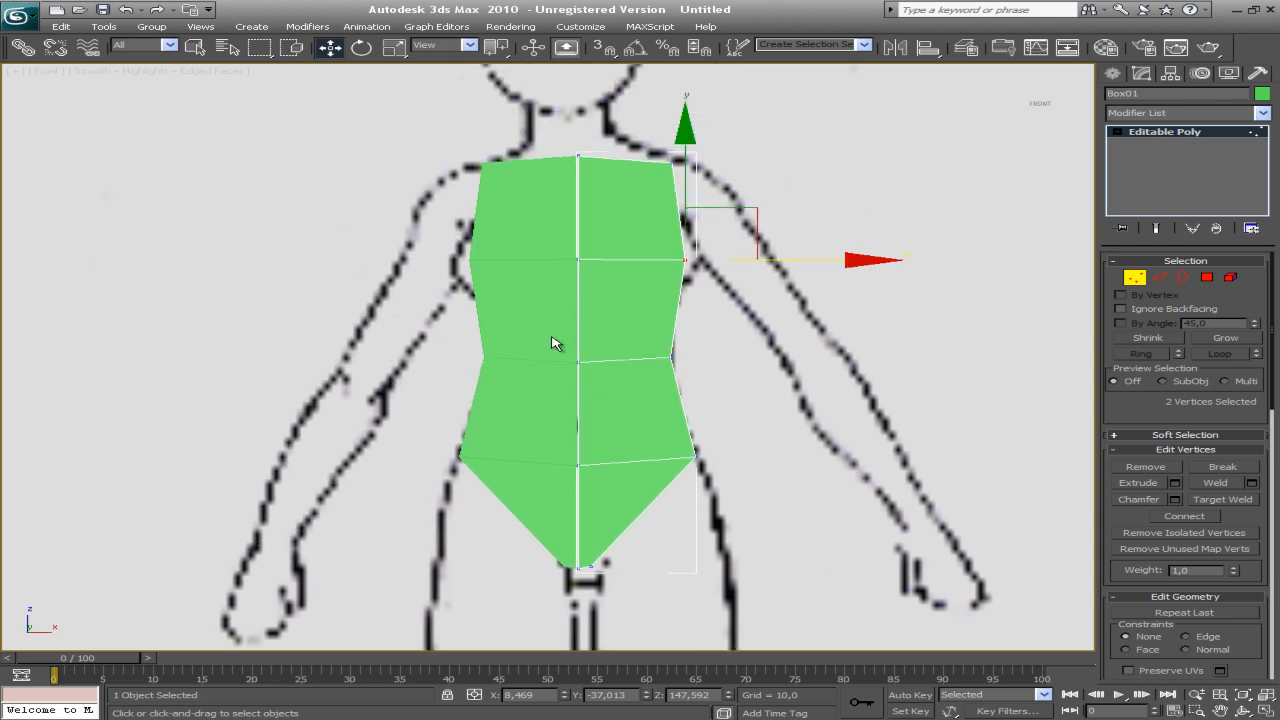
scroll(556, 340, up, 4)
scroll(561, 343, down, 6)
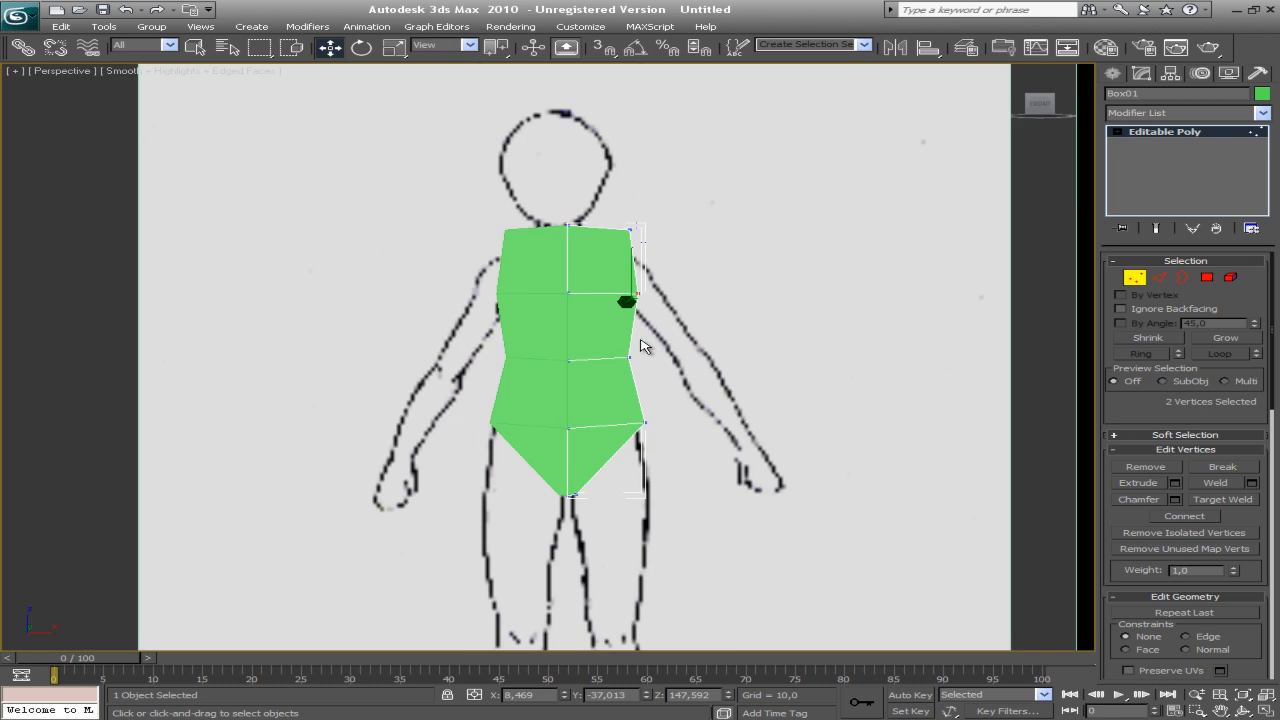
drag(552, 348, 723, 400)
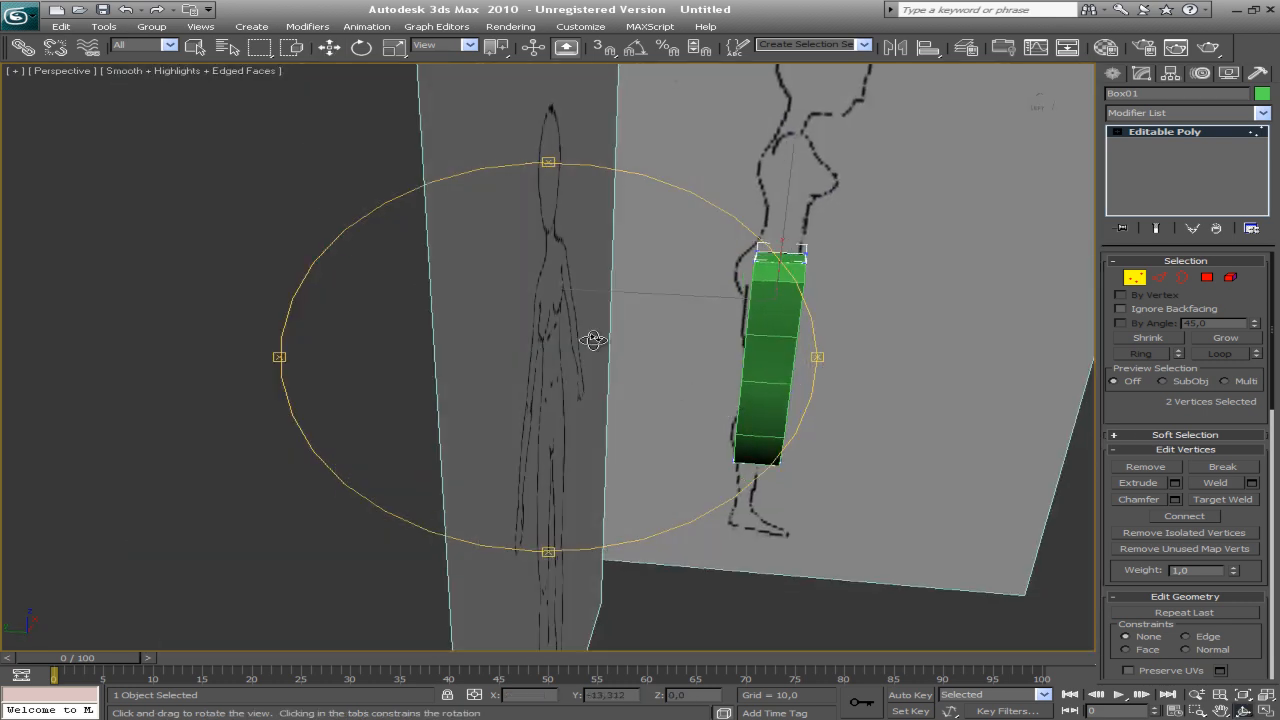
key(shift+z)
drag(545, 333, 703, 370)
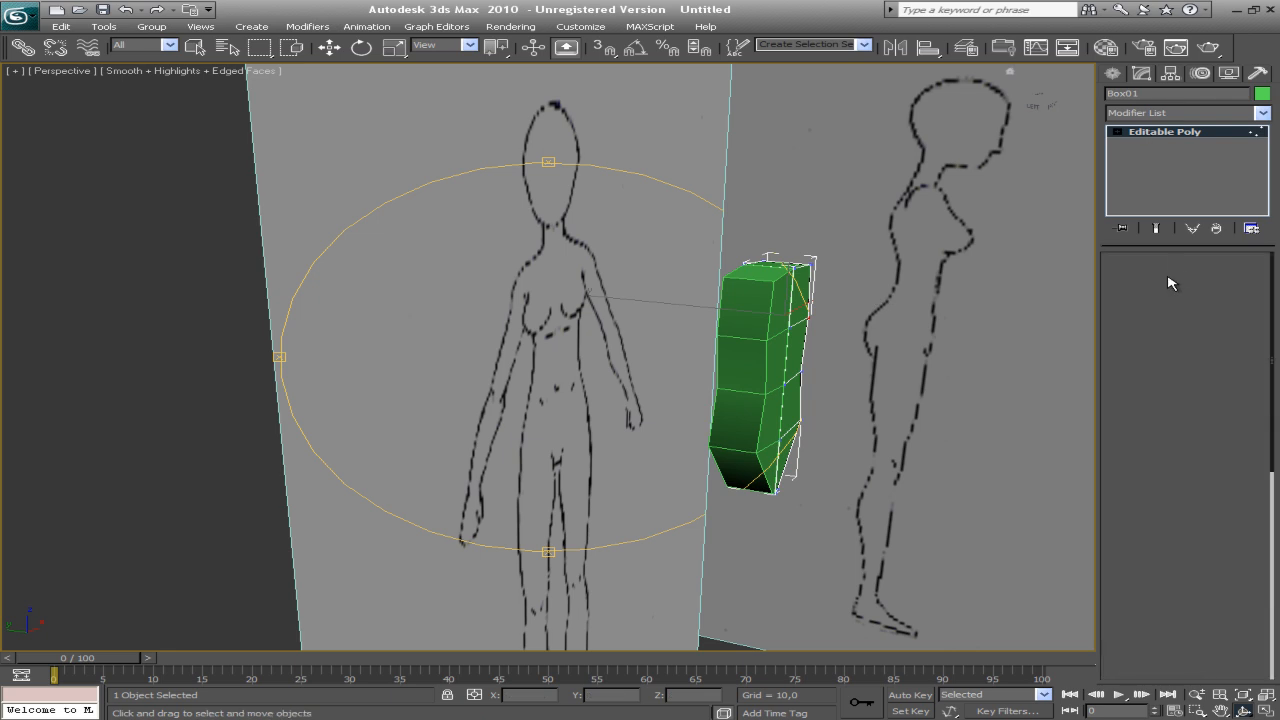
On the instanced half Box02, ring-select the front-to-back edges and connect them to add a vertical loop along the middle of the torso's side
key(w)
click(1134, 279)
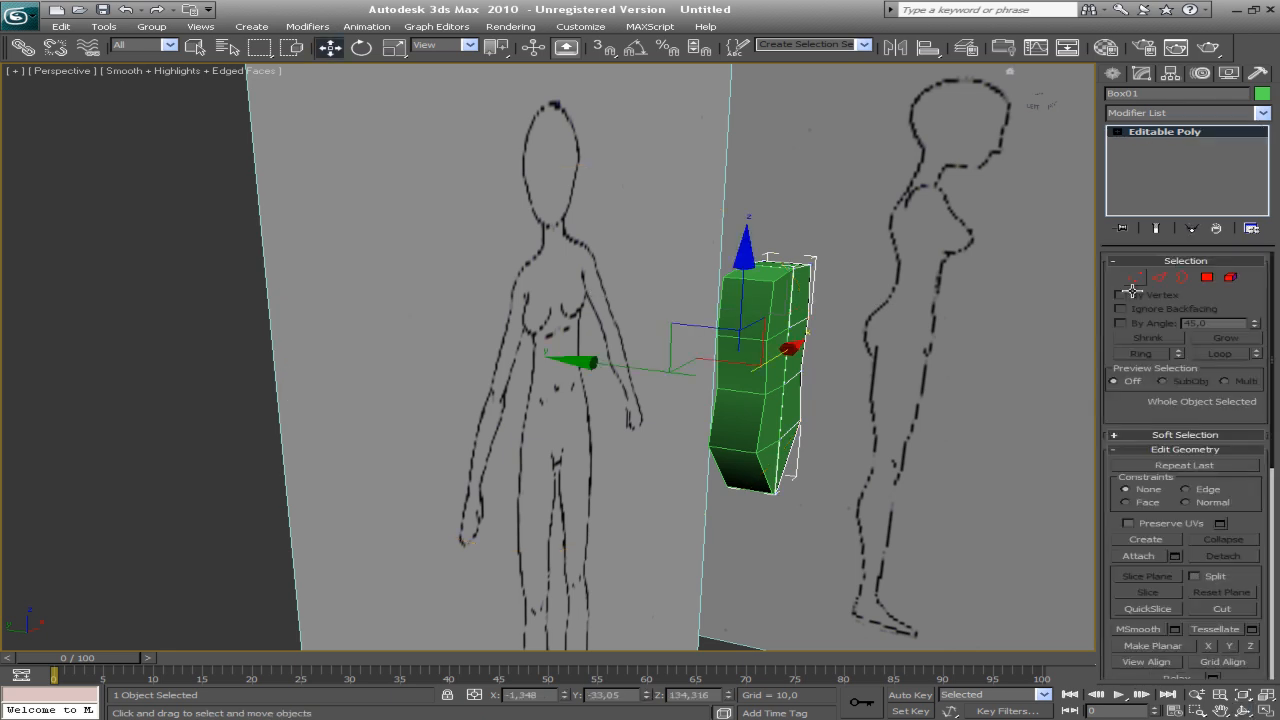
click(739, 292)
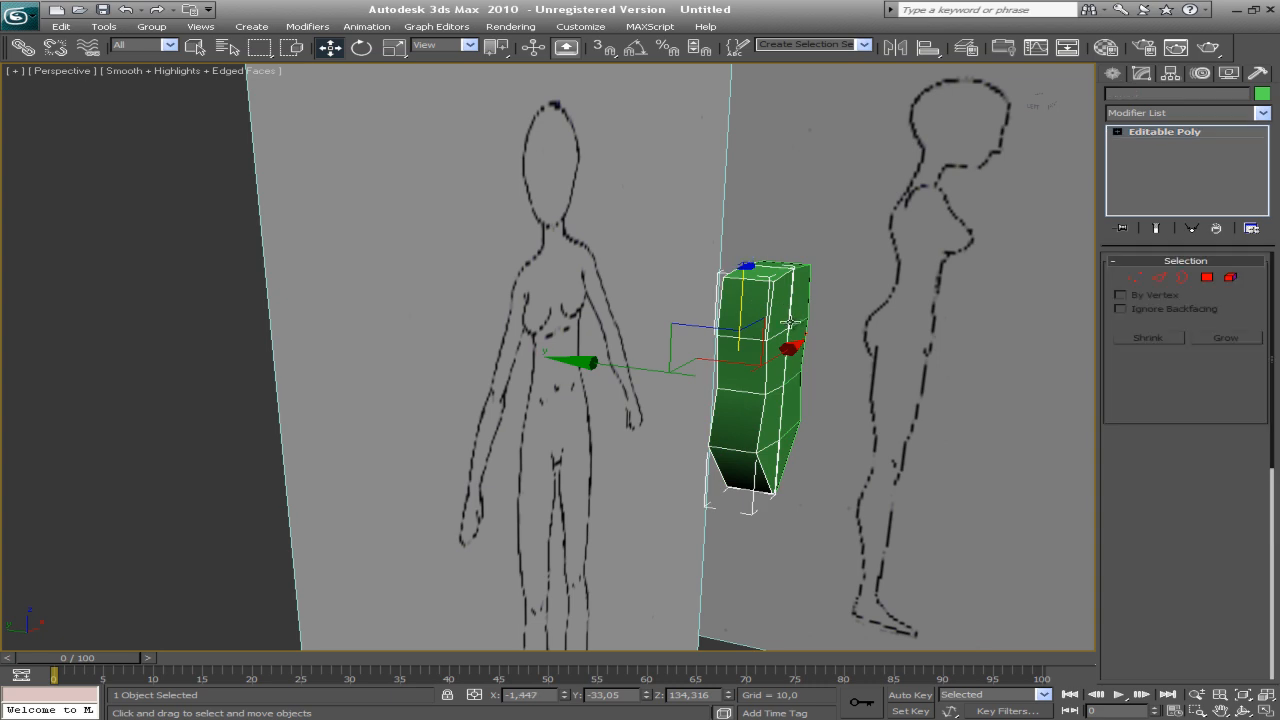
middle_drag(794, 330, 712, 336)
click(1158, 278)
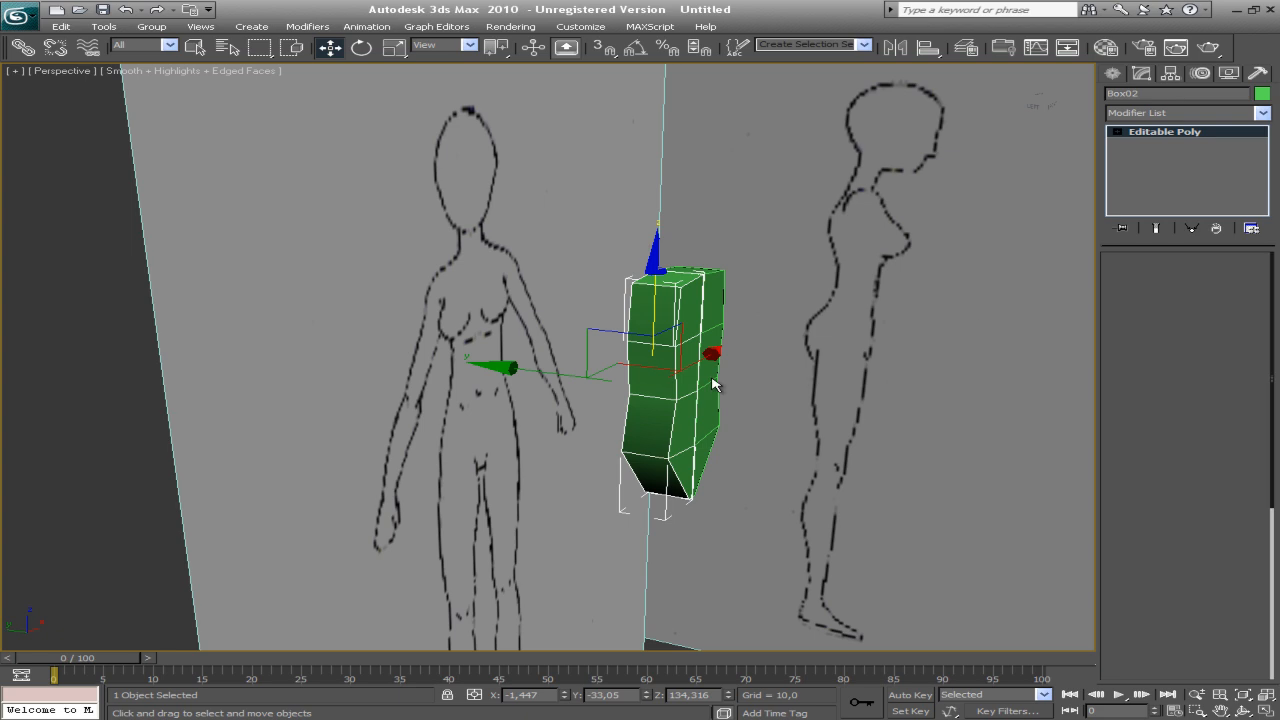
click(651, 403)
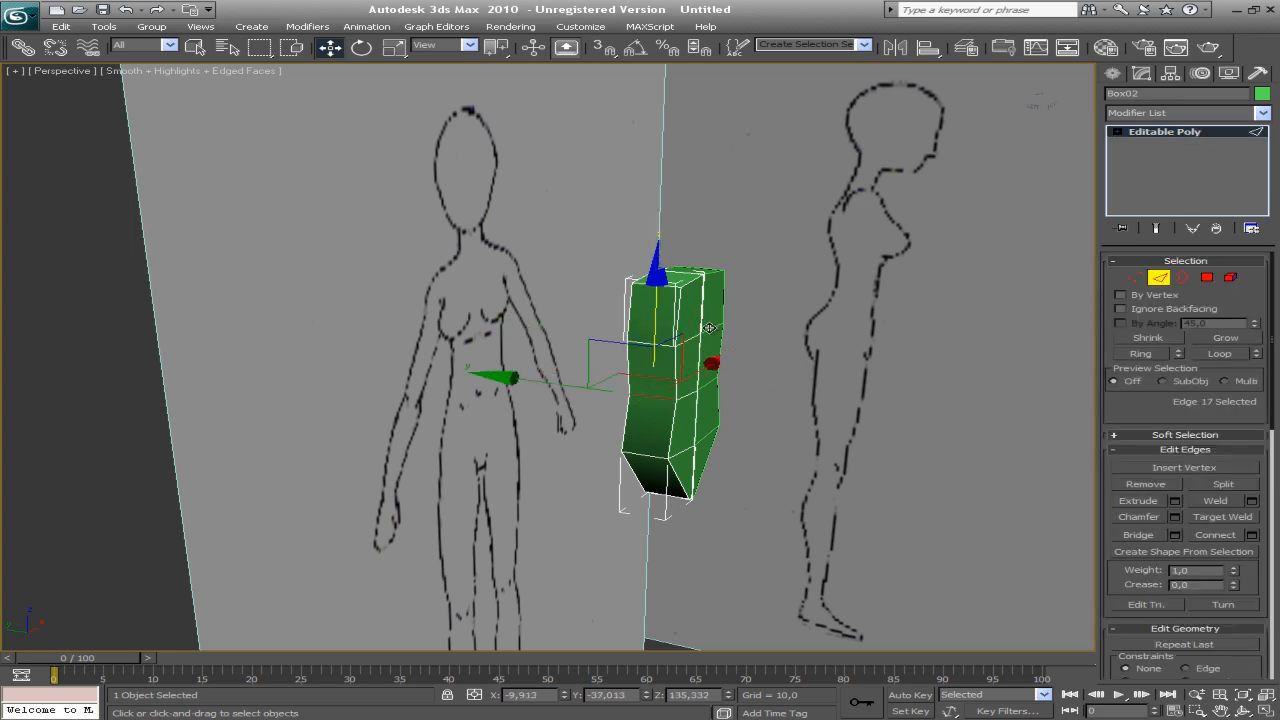
key(q)
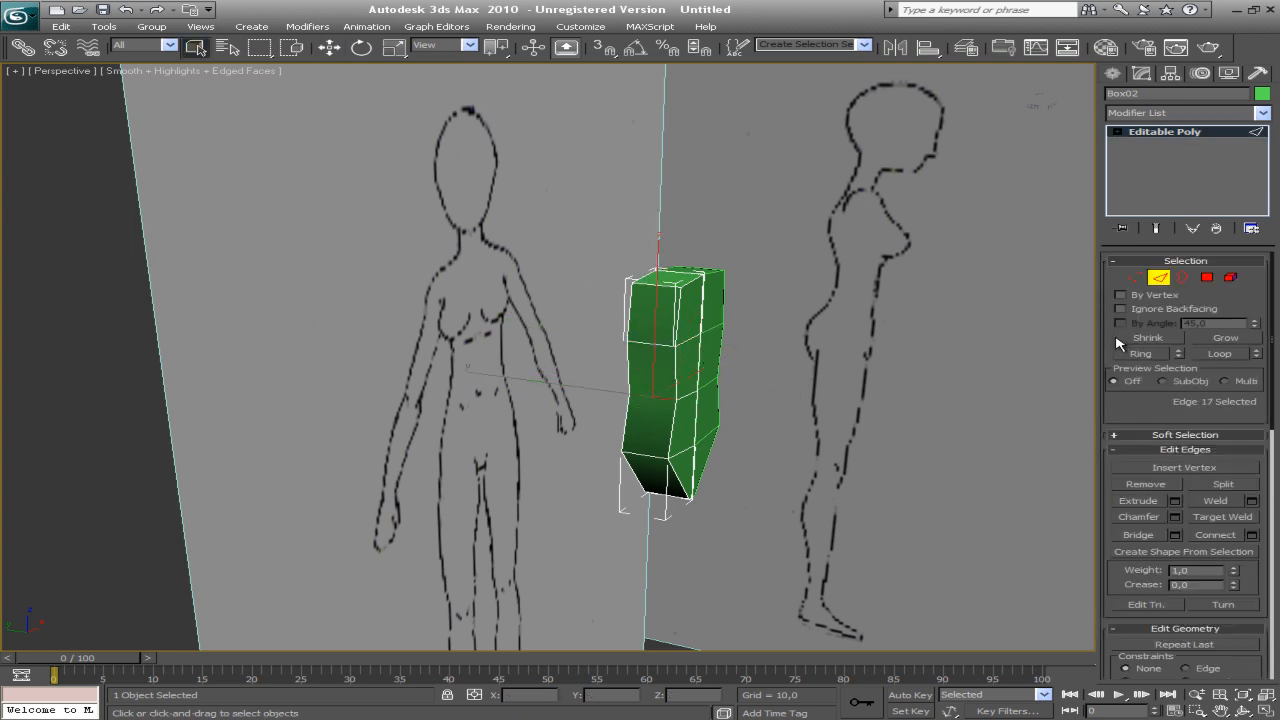
click(1137, 354)
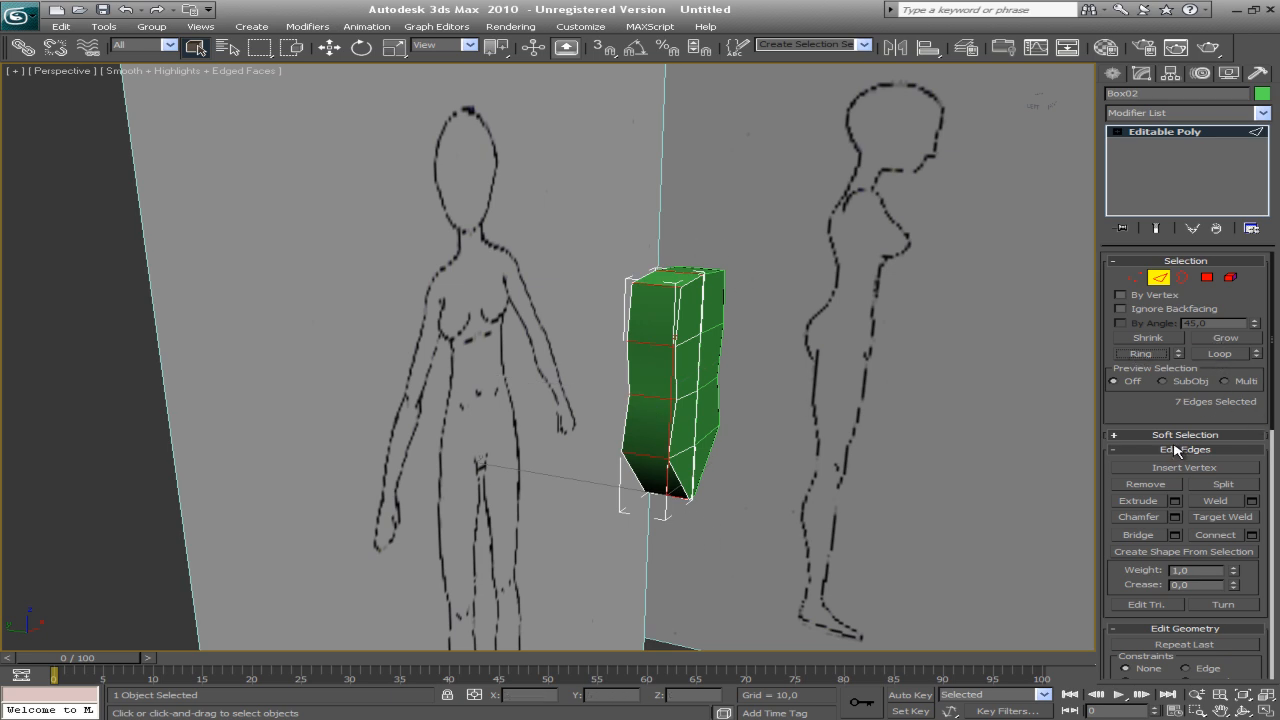
click(1224, 536)
In the Left view at Vertex level, raise the top back vertices to the drawn shoulder line
middle_drag(657, 309, 592, 296)
key(l)
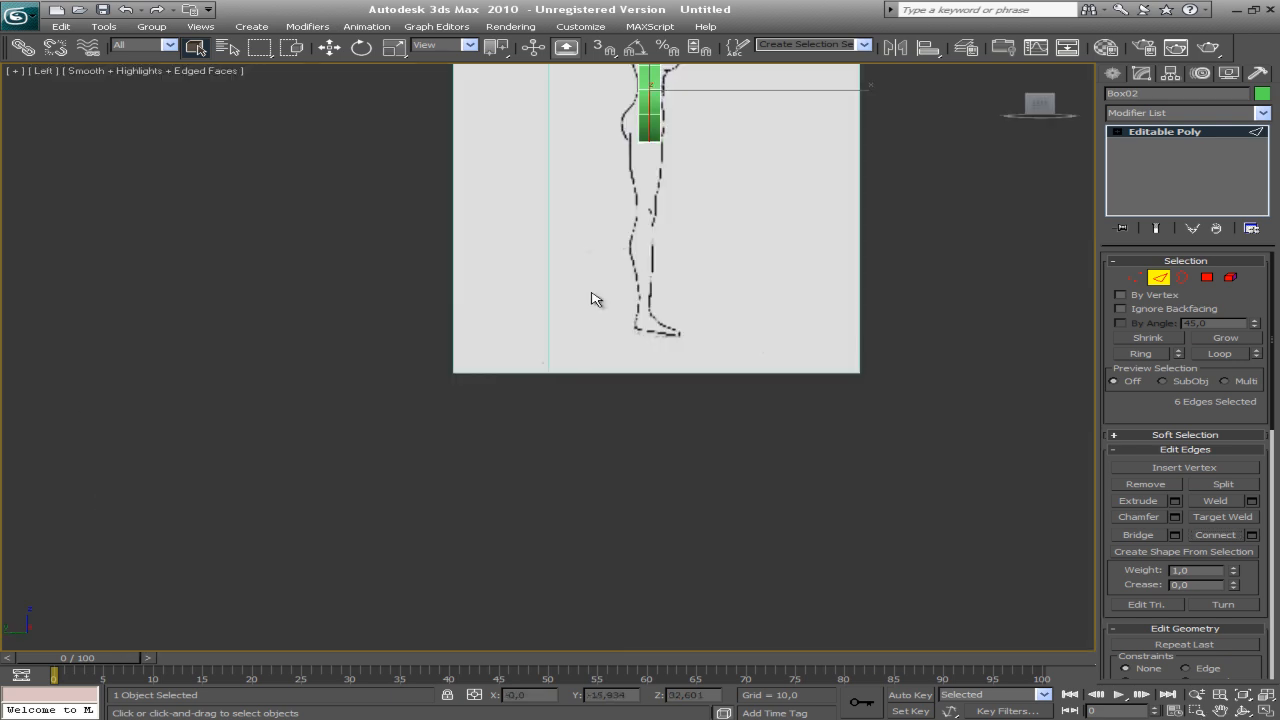
key(z)
middle_drag(606, 200, 626, 395)
scroll(654, 329, up, 2)
click(1134, 277)
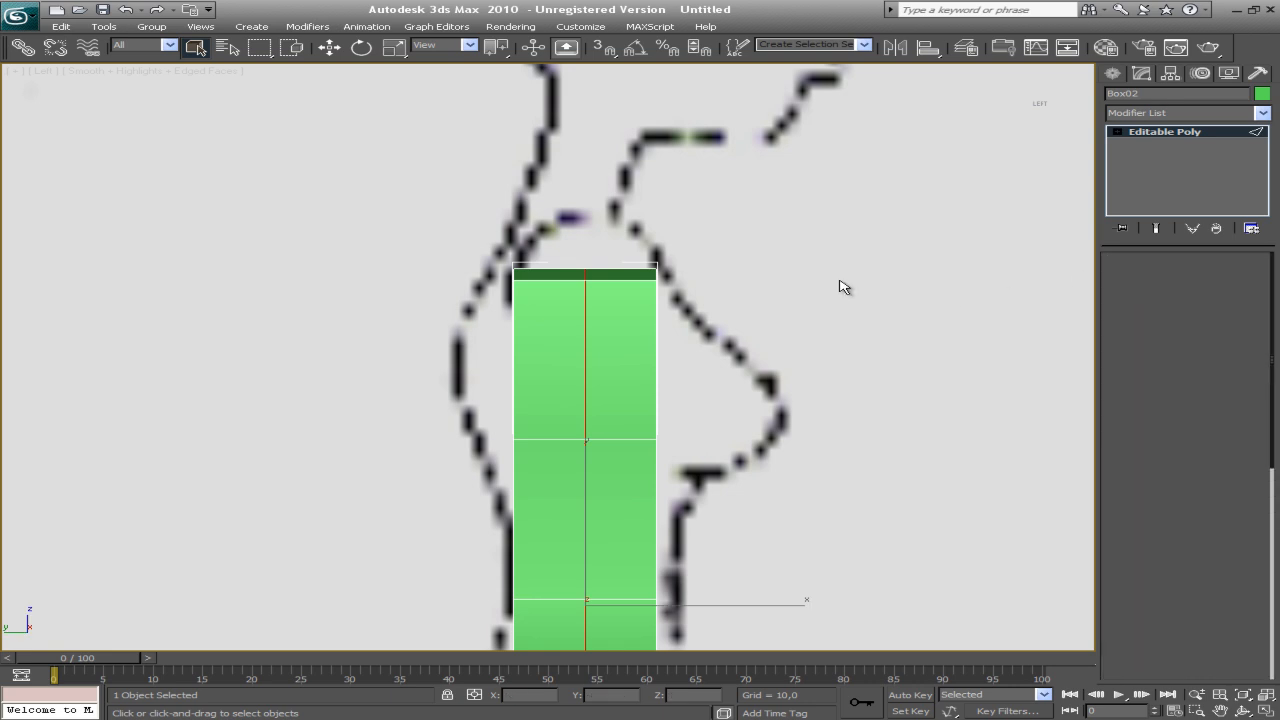
drag(711, 230, 643, 328)
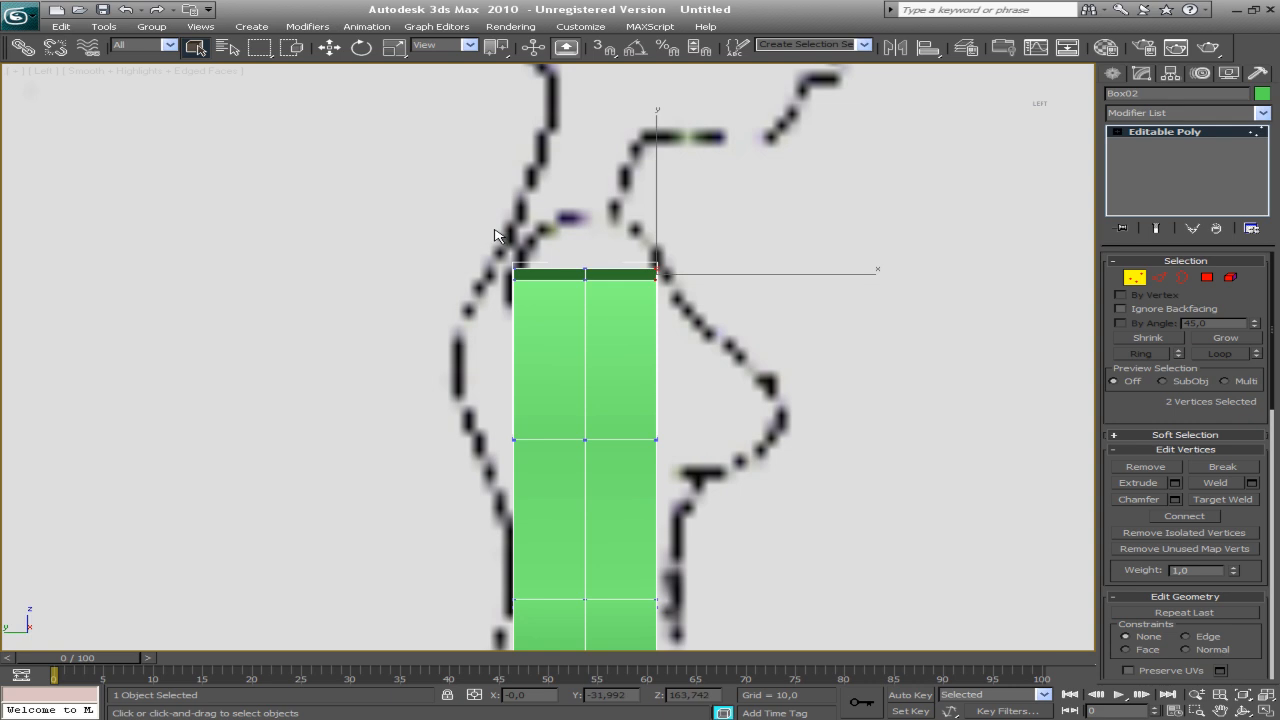
scroll(548, 330, down, 1)
scroll(548, 330, down, 2)
middle_drag(548, 330, 583, 312)
scroll(583, 293, up, 1)
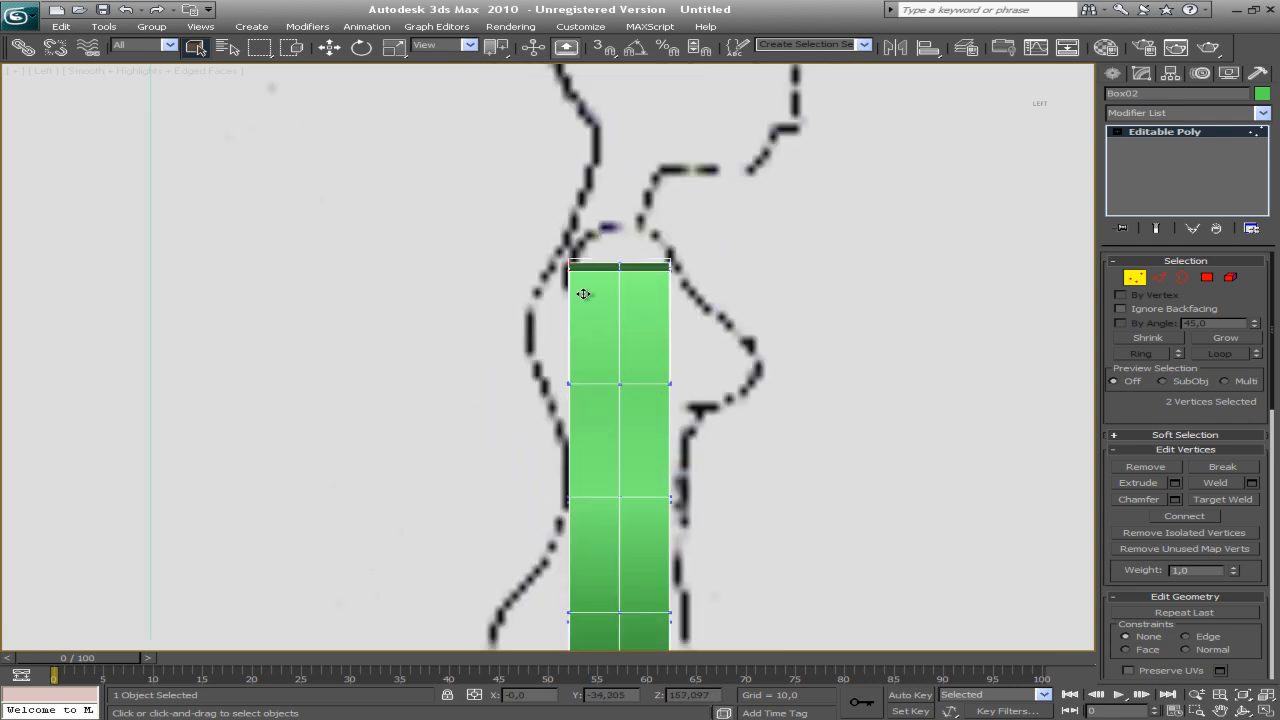
key(w)
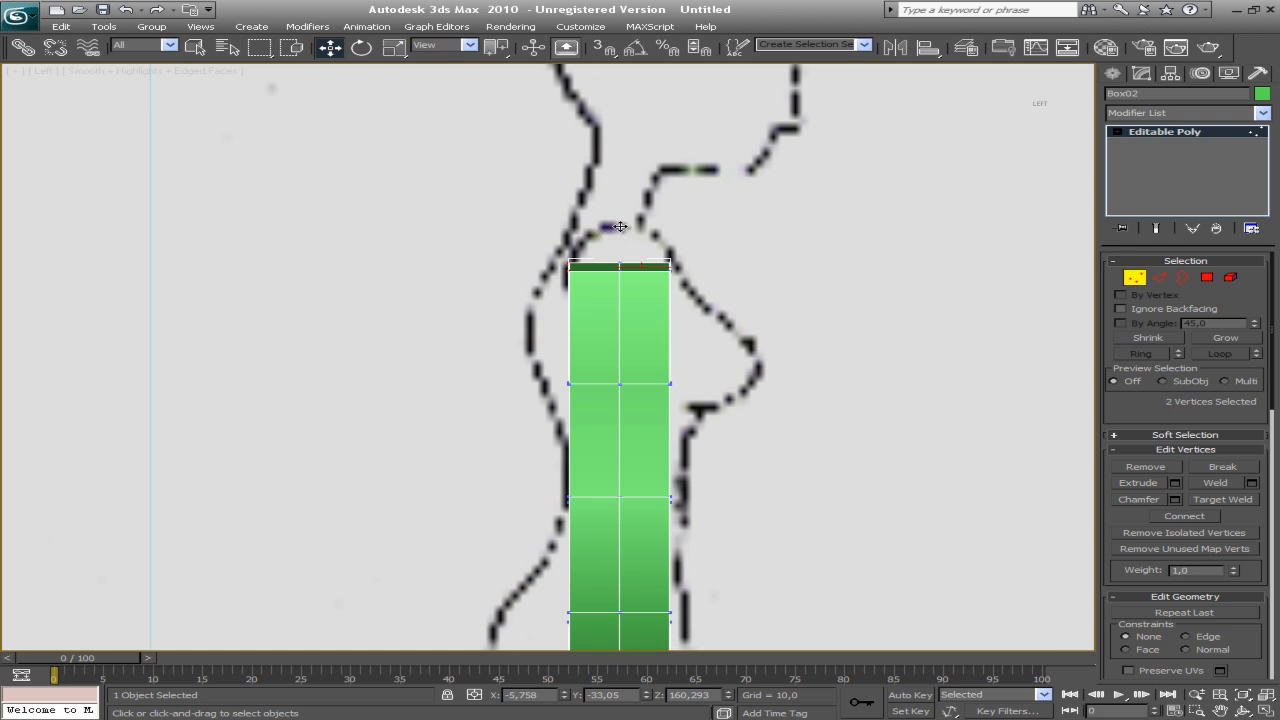
drag(637, 226, 637, 188)
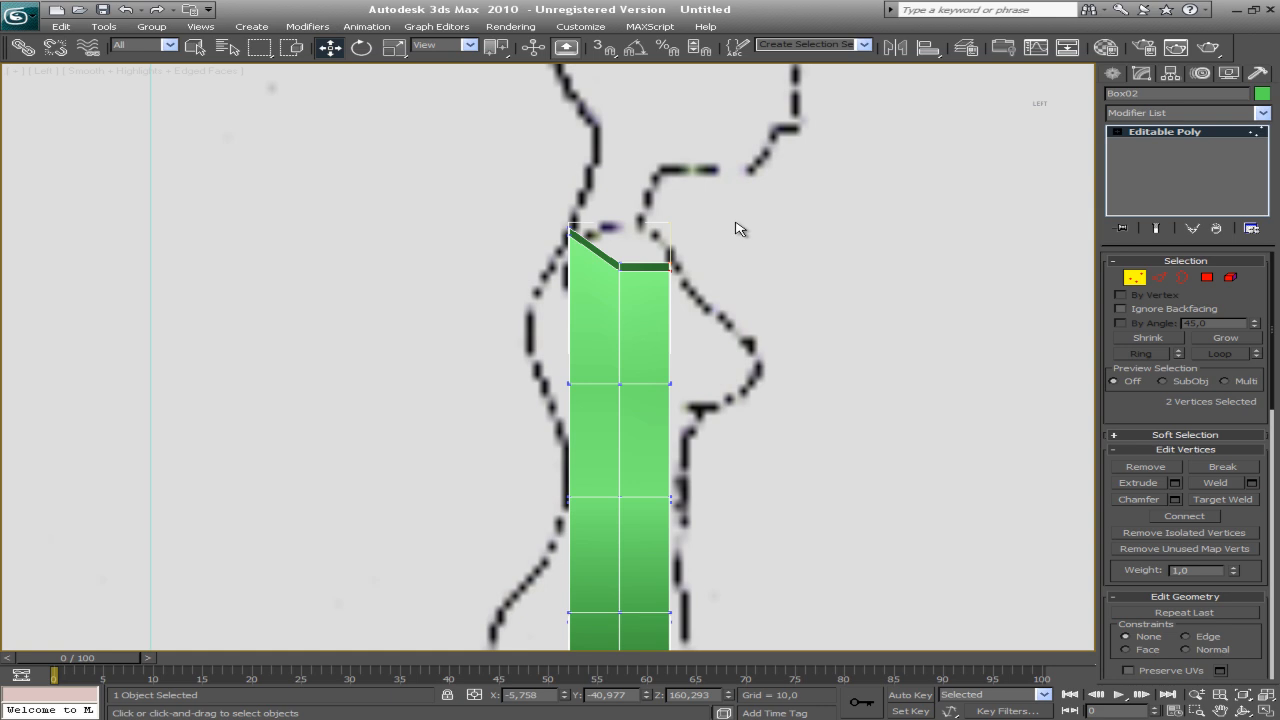
Shape the torso's top row in the Left view: raise the middle vertices to the drawn shoulder and fit the front ones to the upper chest outline
drag(669, 268, 654, 241)
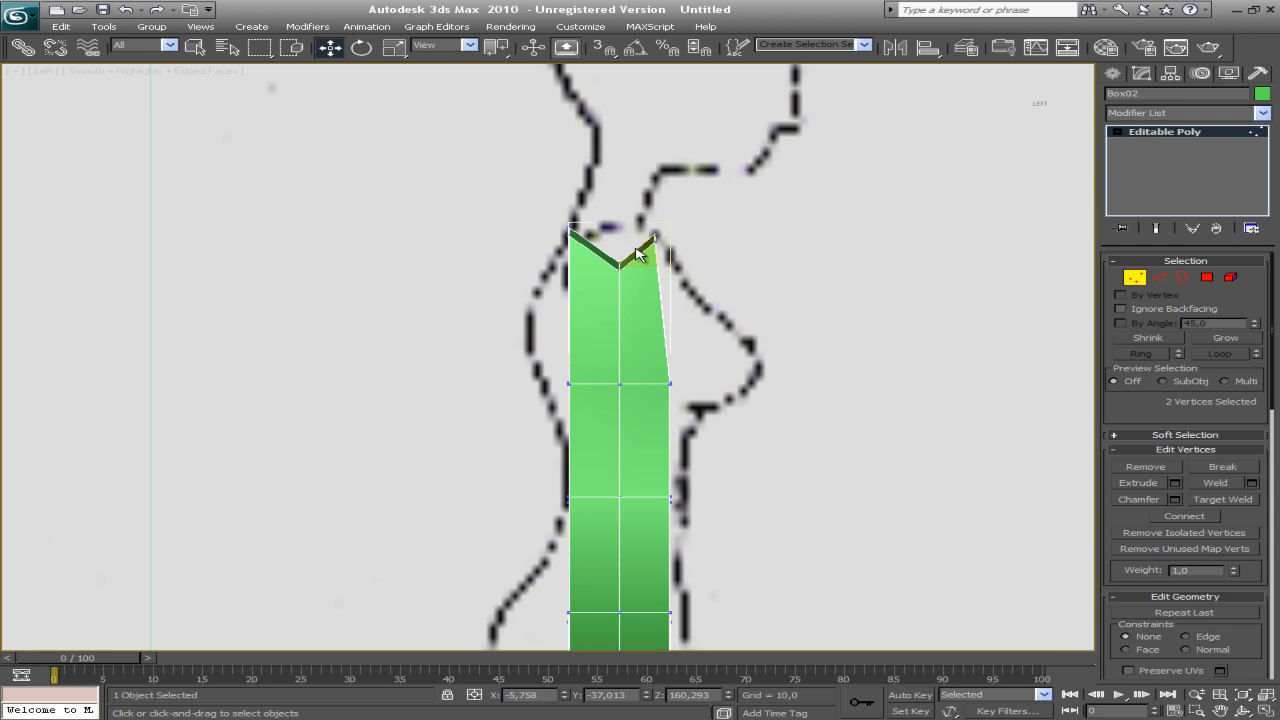
click(613, 252)
drag(622, 266, 635, 268)
drag(667, 215, 660, 178)
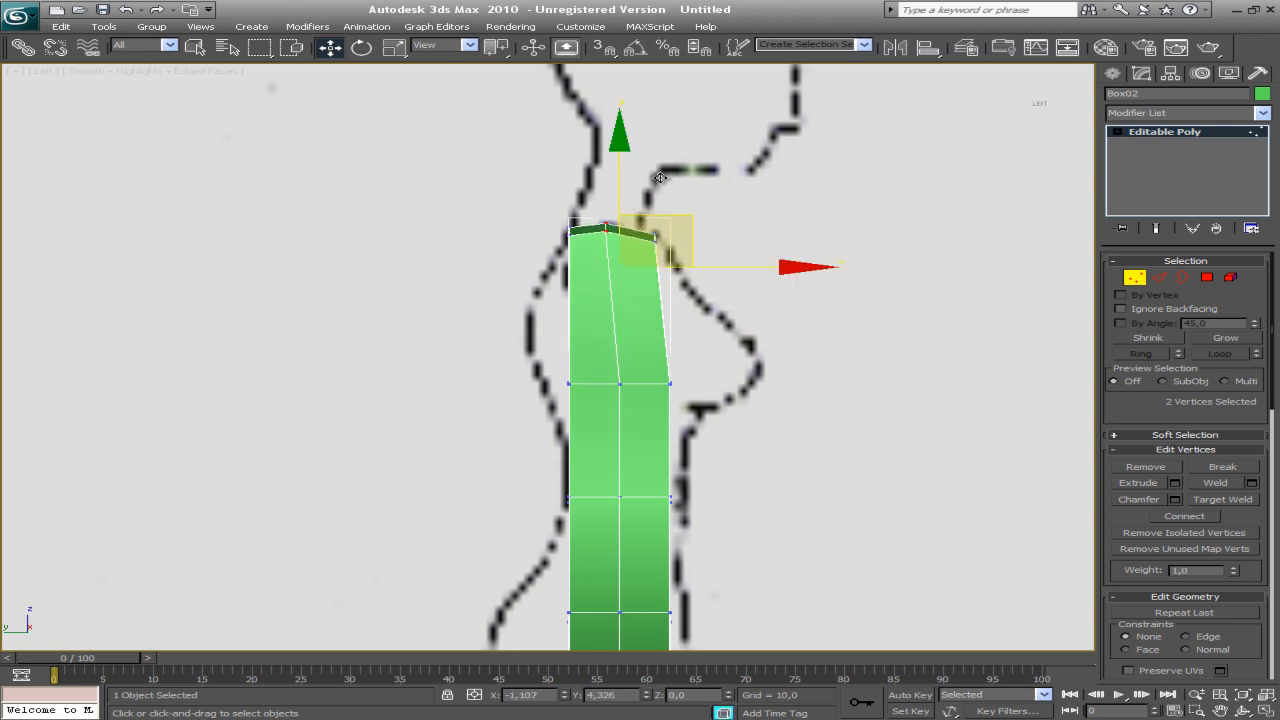
drag(734, 191, 650, 254)
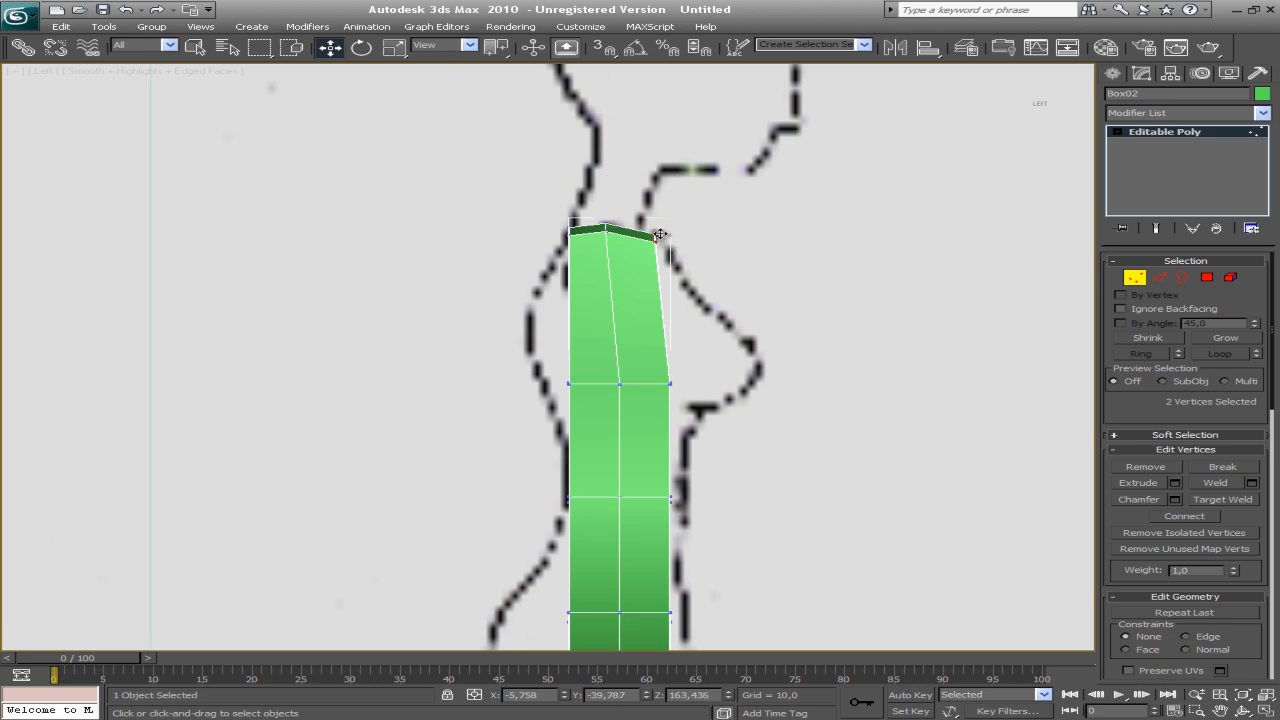
drag(655, 236, 660, 248)
Move the chest loop's front vertices to the drawn underbust point and its back vertices out to the drawn back outline
middle_drag(694, 407, 680, 299)
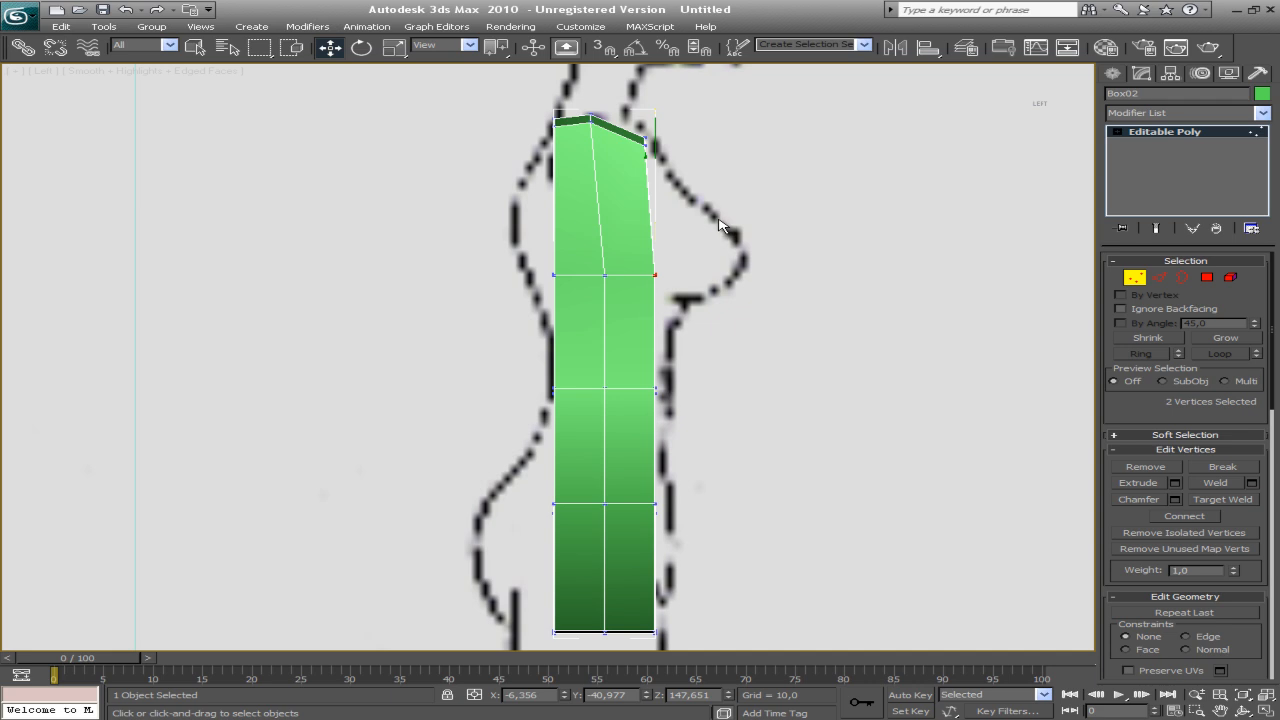
drag(654, 275, 676, 292)
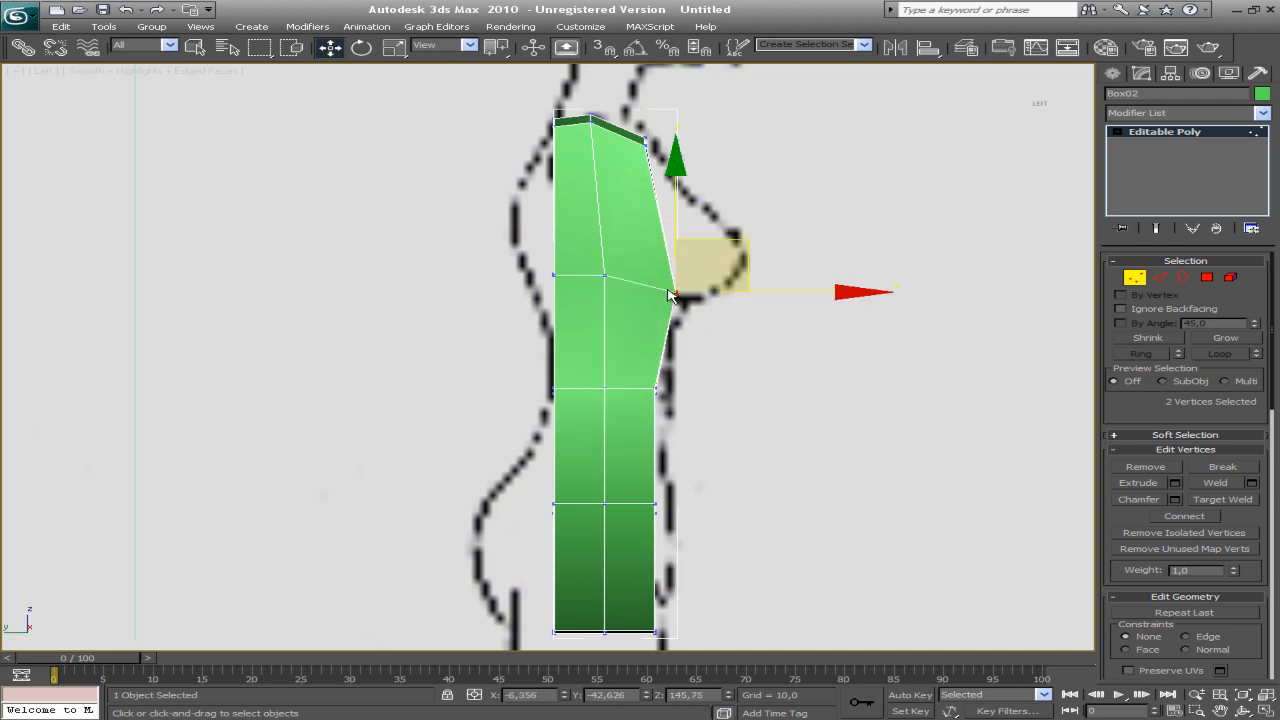
drag(541, 260, 538, 287)
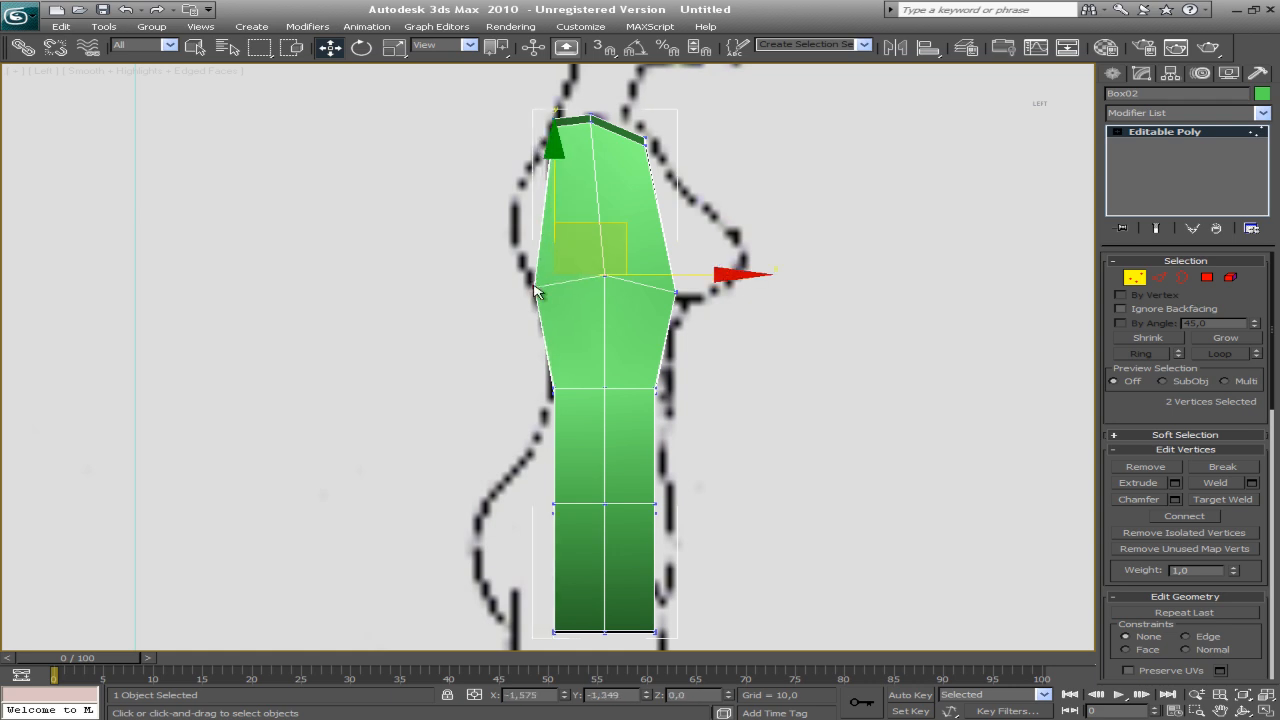
Move the waist loop's front and back vertices forward, and shift the whole loop slightly back to fit the drawn waist
click(657, 393)
drag(652, 394, 664, 392)
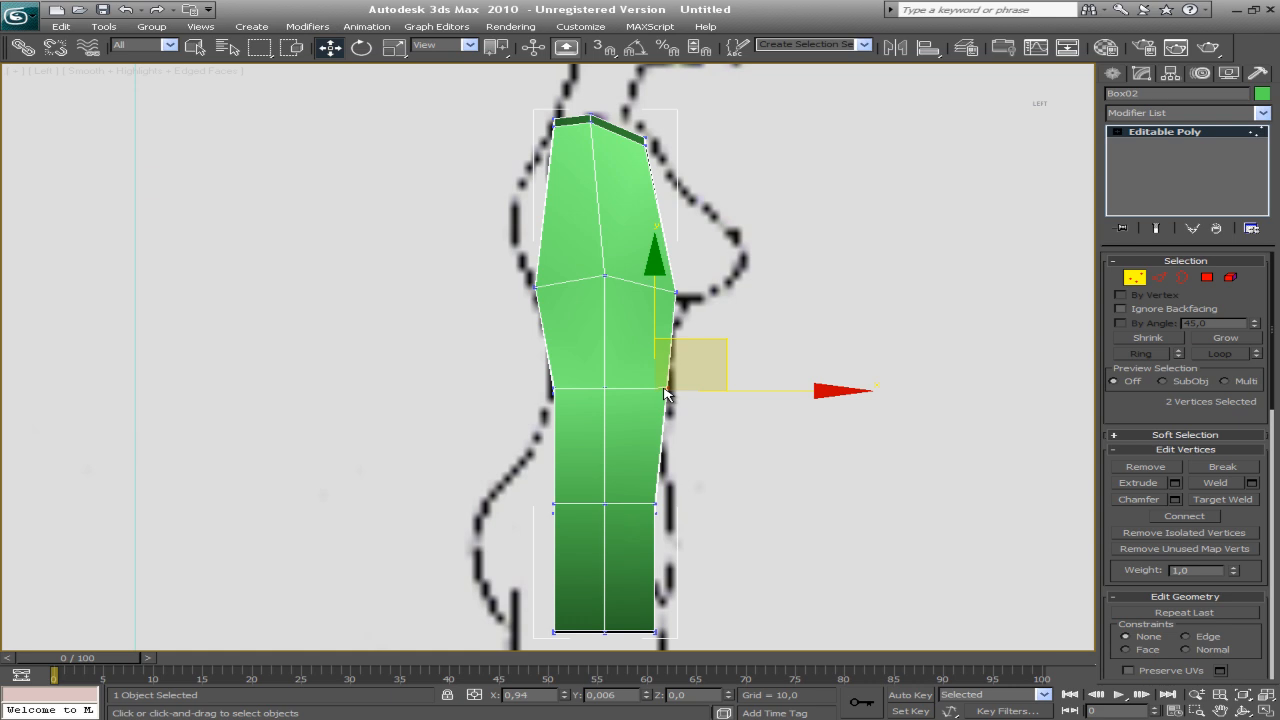
drag(567, 401, 567, 391)
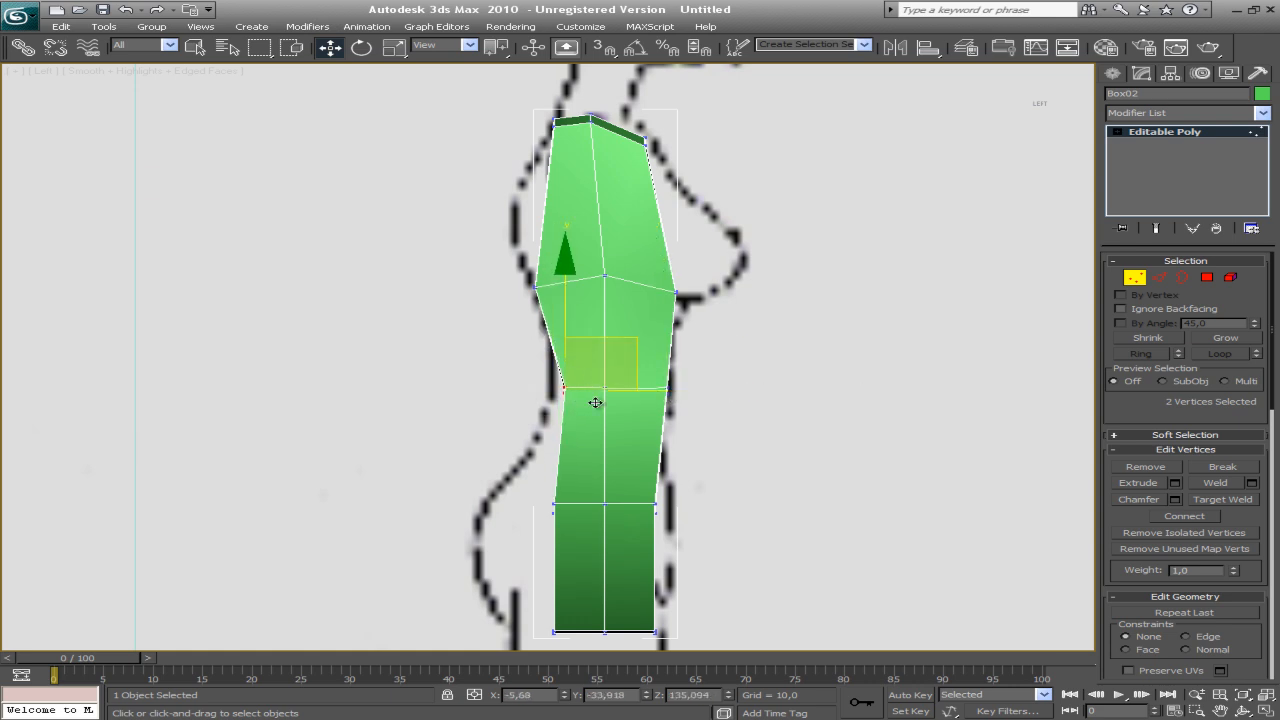
click(607, 390)
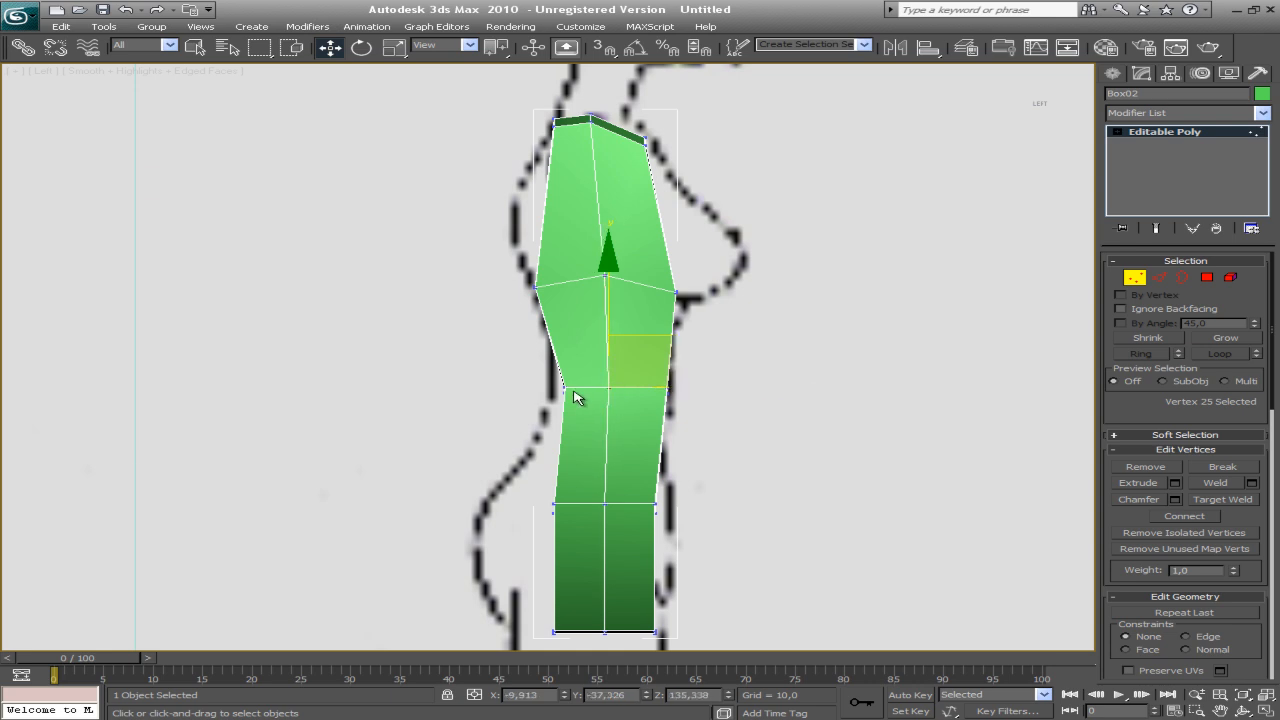
drag(531, 373, 667, 405)
drag(476, 352, 718, 392)
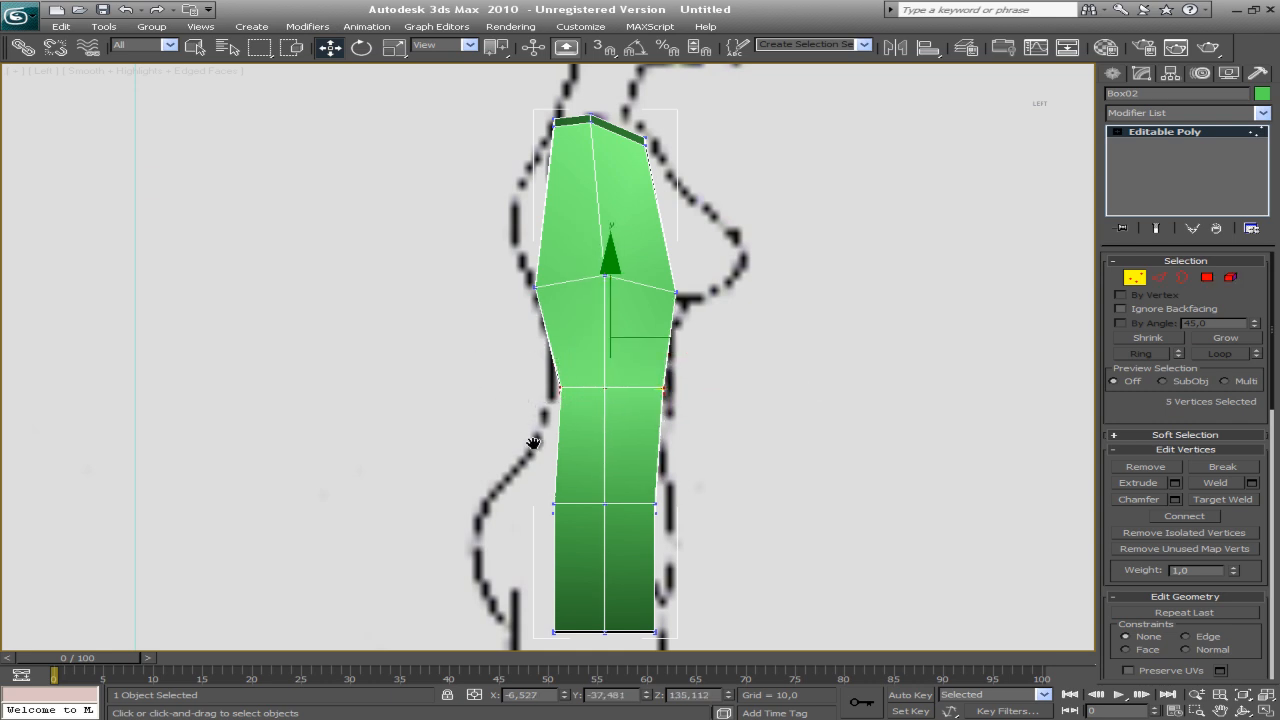
Move the hip loop's front vertices forward to the drawn belly and its back vertices outward toward the drawn buttocks
middle_drag(592, 468, 577, 371)
drag(488, 478, 647, 540)
drag(581, 427, 581, 426)
drag(671, 371, 630, 414)
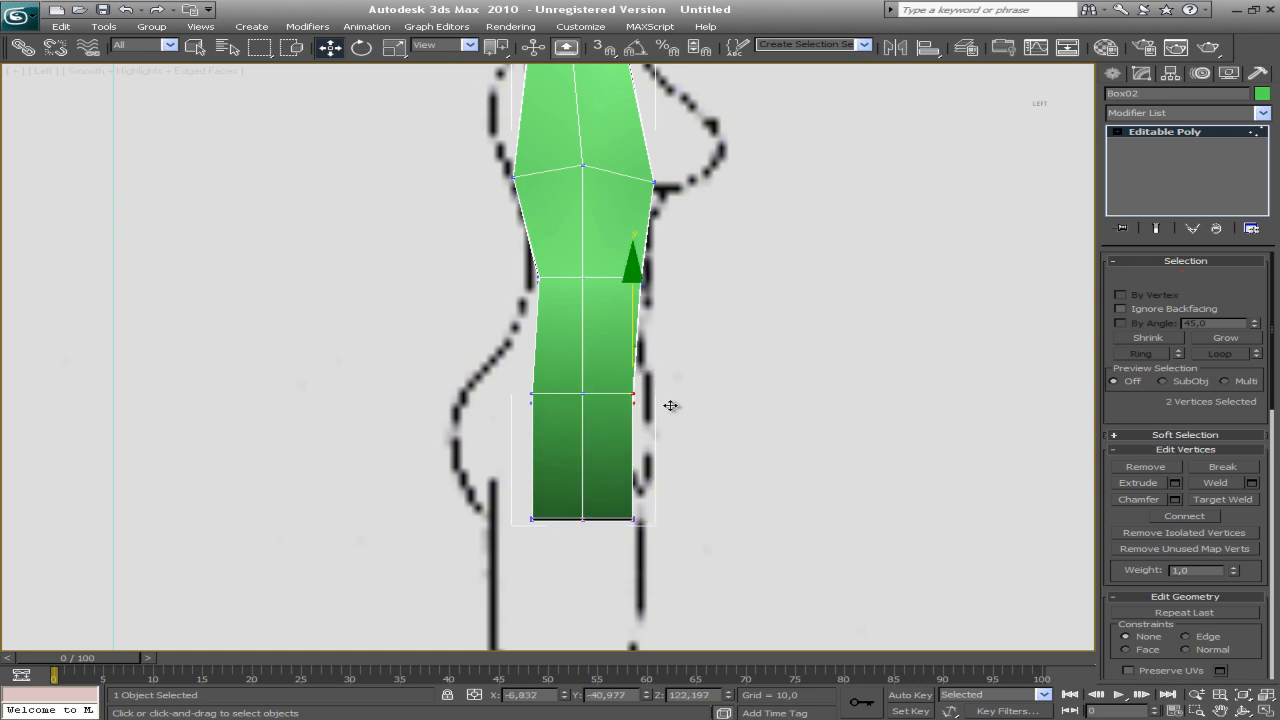
drag(707, 395, 721, 396)
drag(497, 386, 550, 422)
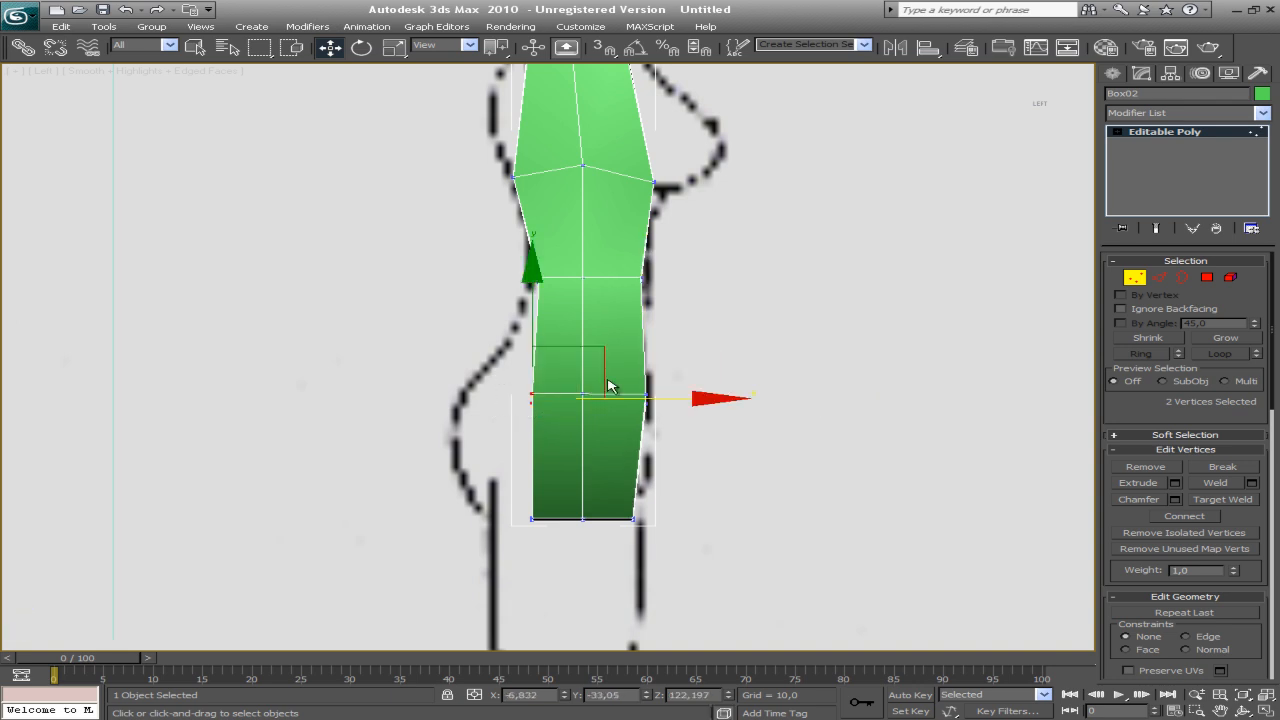
drag(601, 351, 553, 346)
scroll(670, 336, down, 2)
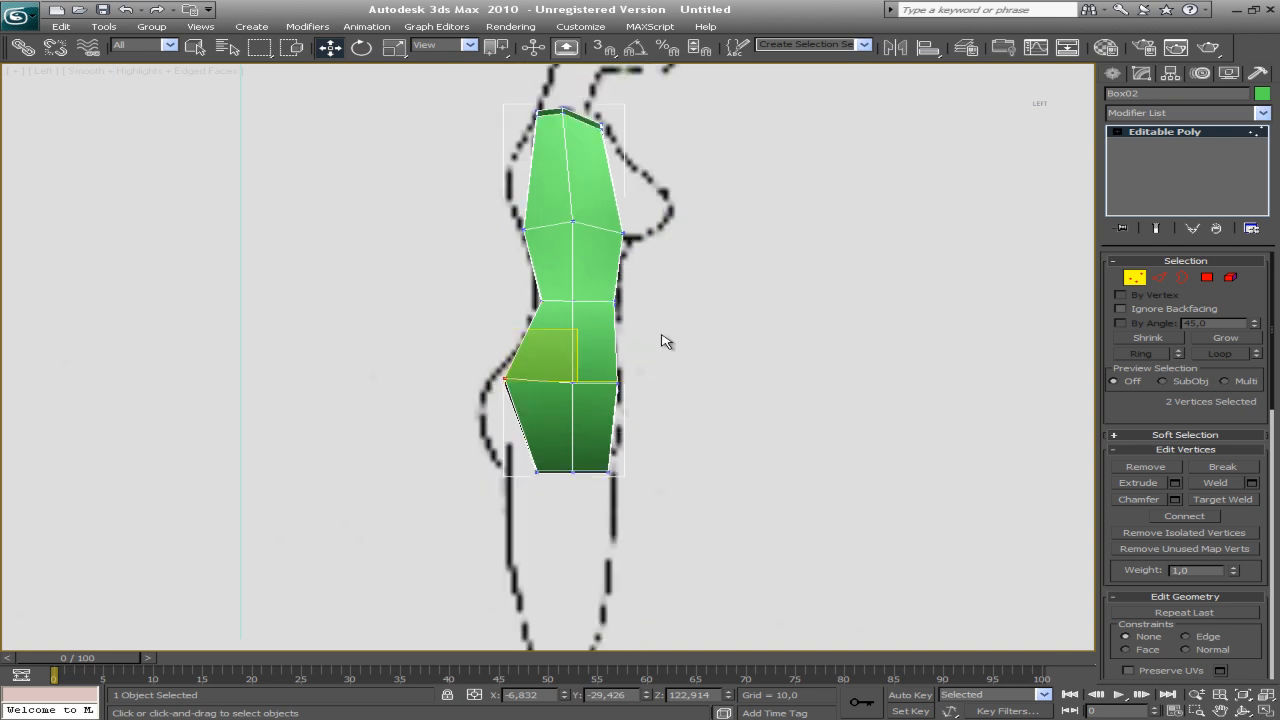
In perspective at Edge level, select the outer front and back vertical corner edges and move them about 2.5 inward along X
key(p)
mouse_move(580, 303)
alt+middle_down()
mouse_move(449, 354)
mouse_move(437, 331)
mouse_move(531, 359)
mouse_move(508, 391)
mouse_move(483, 371)
mouse_move(491, 349)
mouse_move(528, 372)
mouse_move(1003, 302)
alt+middle_up()
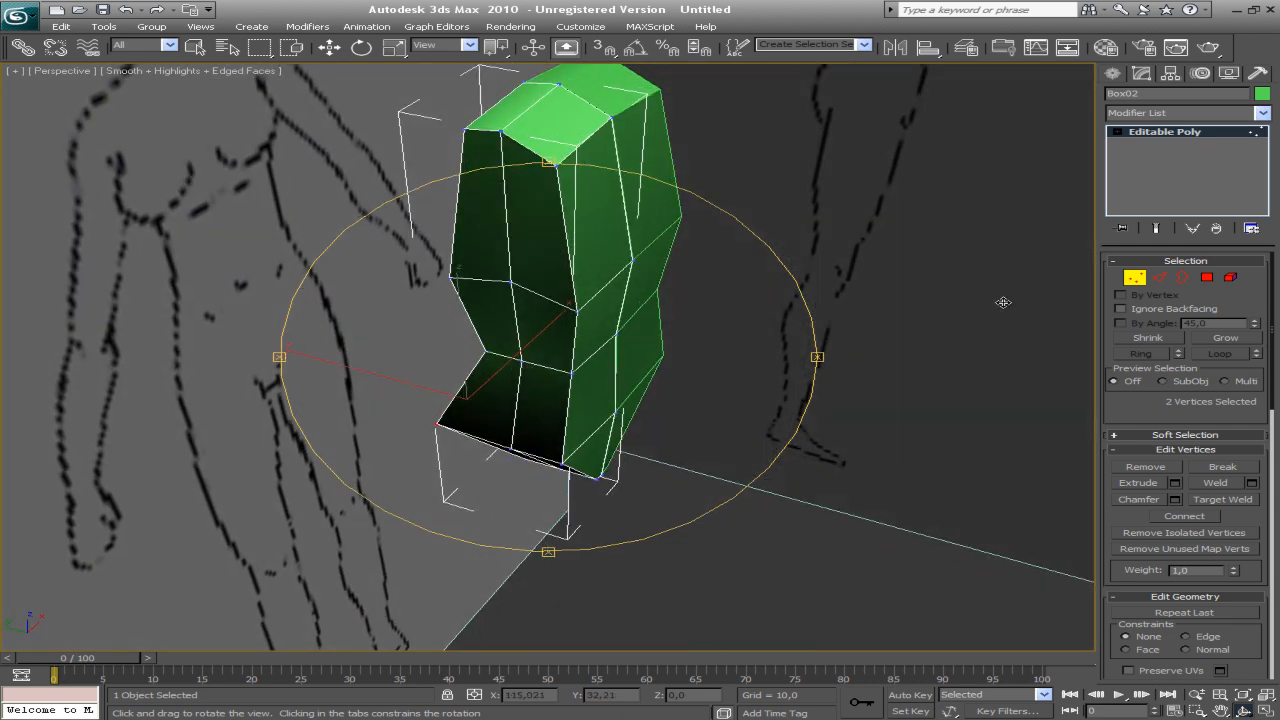
click(1159, 281)
key(w)
click(562, 204)
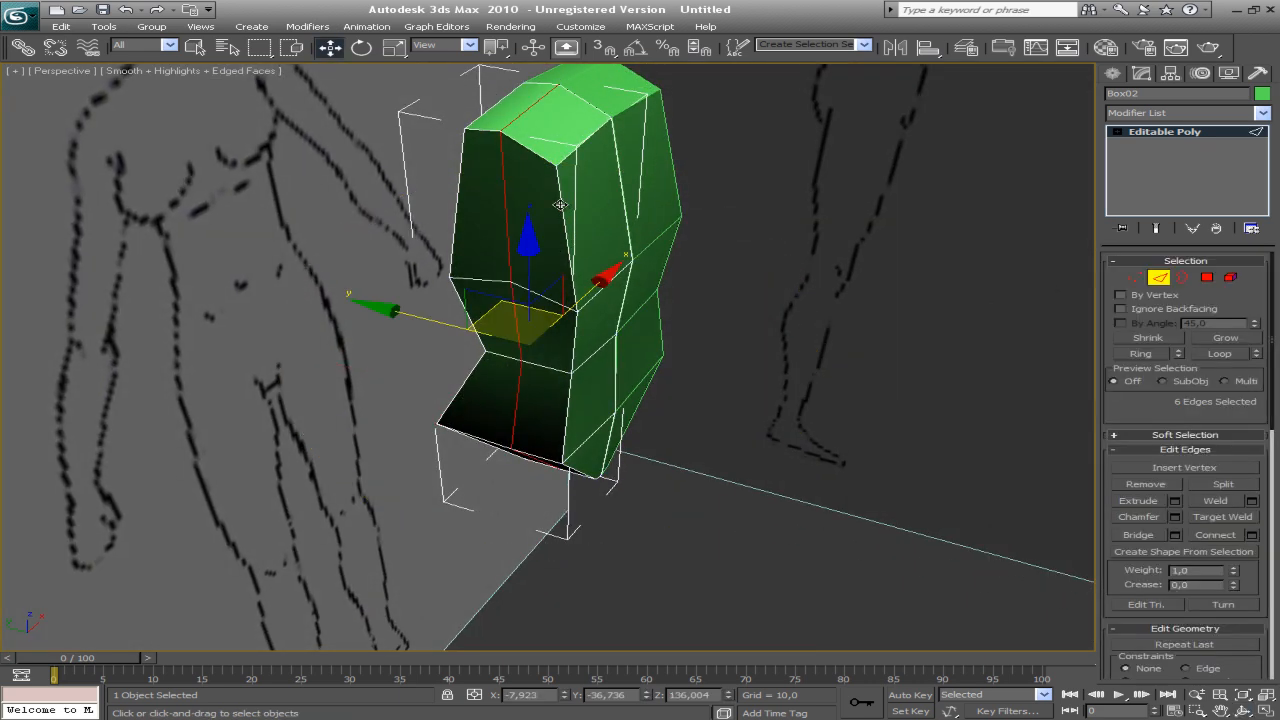
ctrl+click(576, 323)
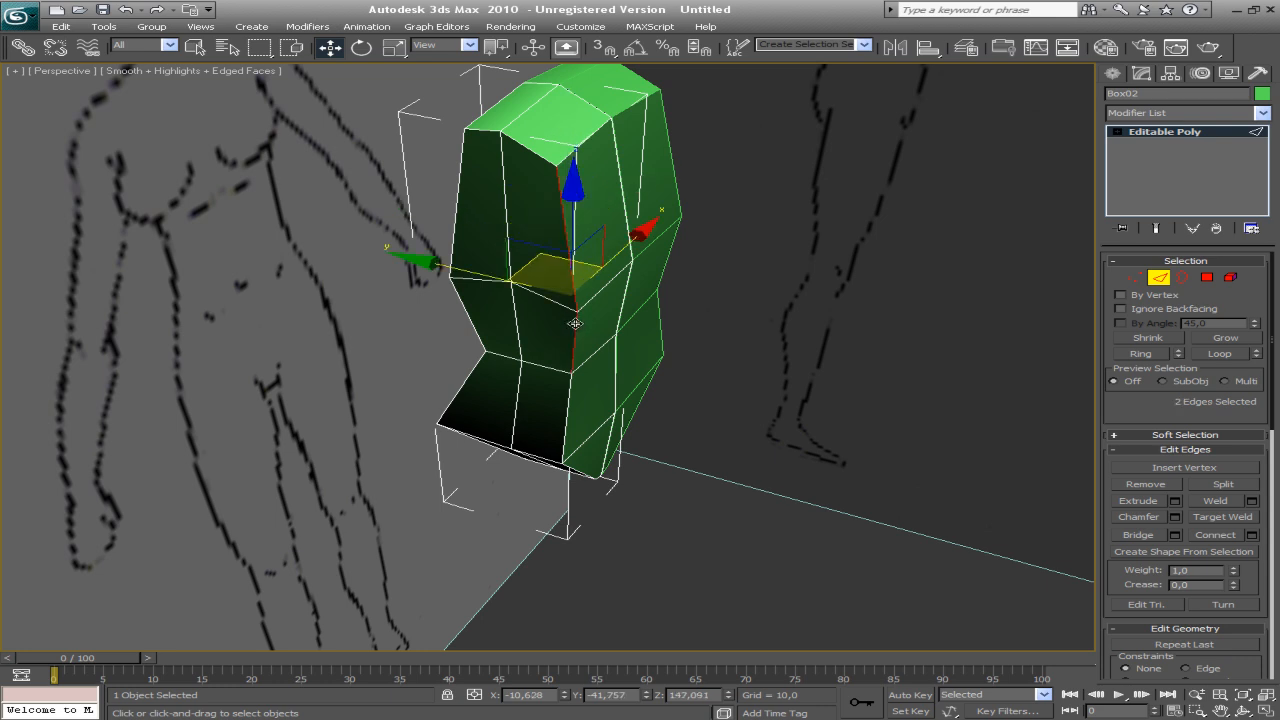
ctrl+click(574, 410)
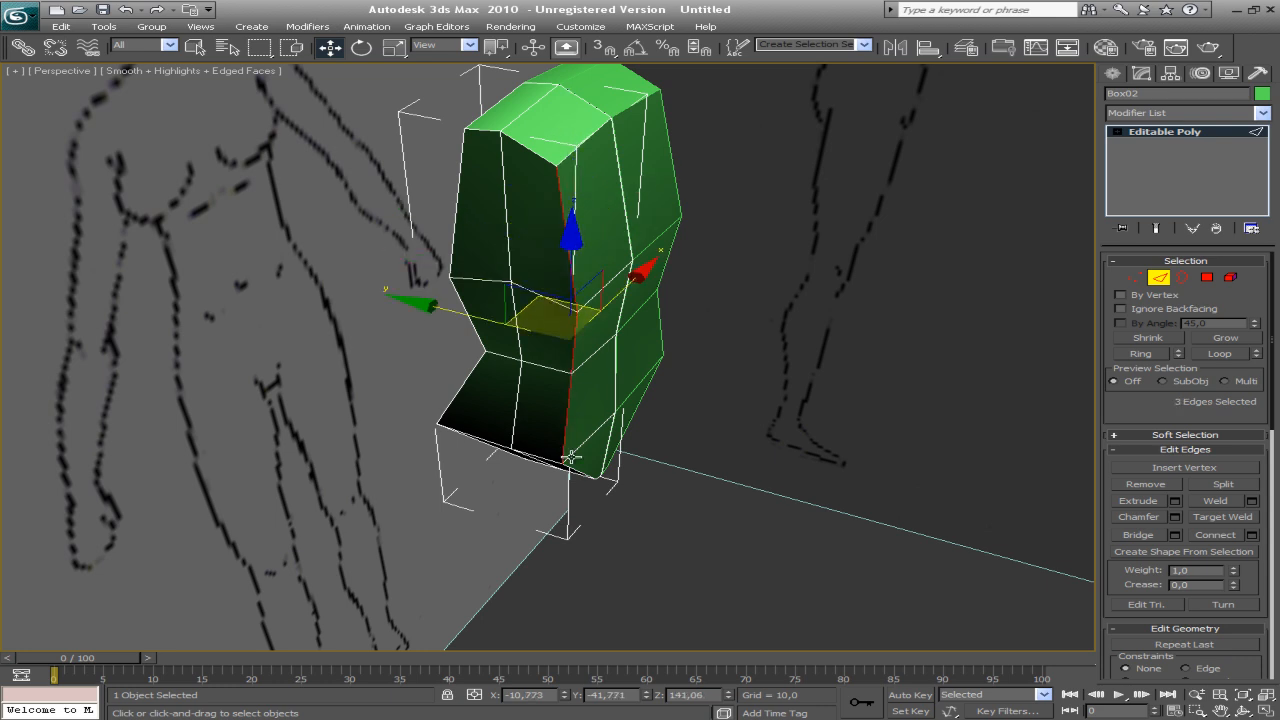
ctrl+click(459, 180)
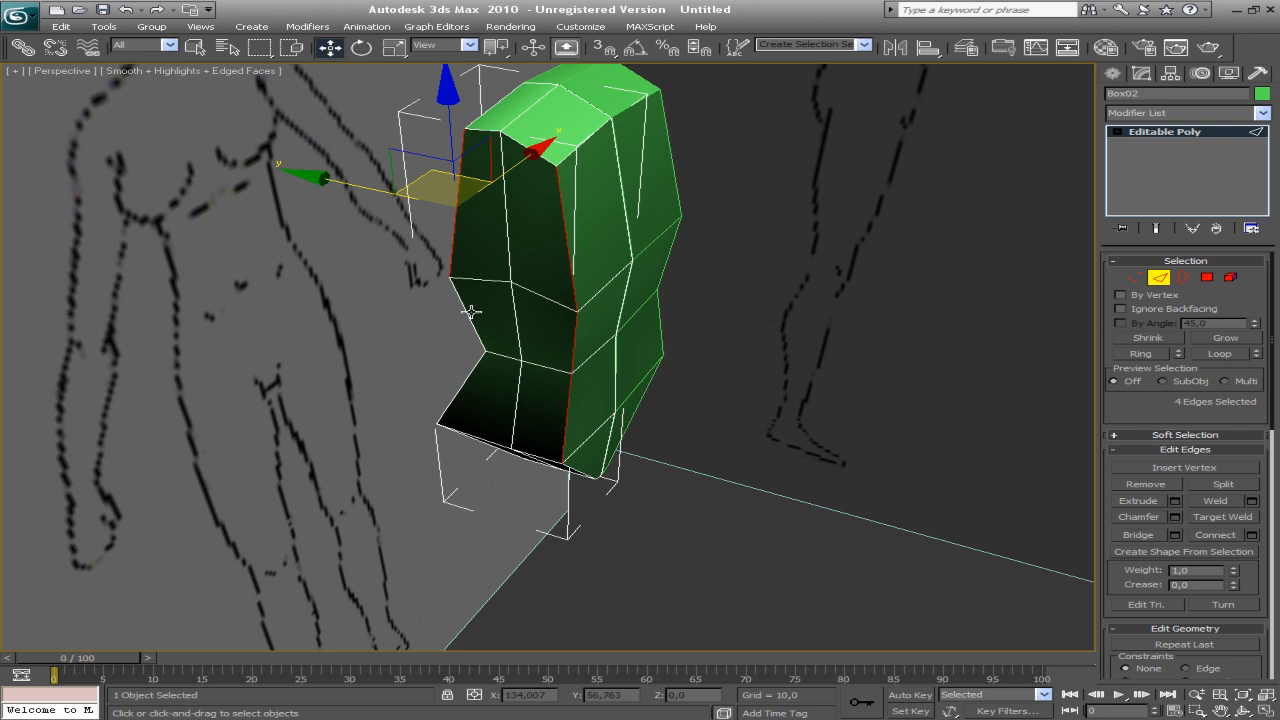
ctrl+click(470, 312)
ctrl+click(486, 358)
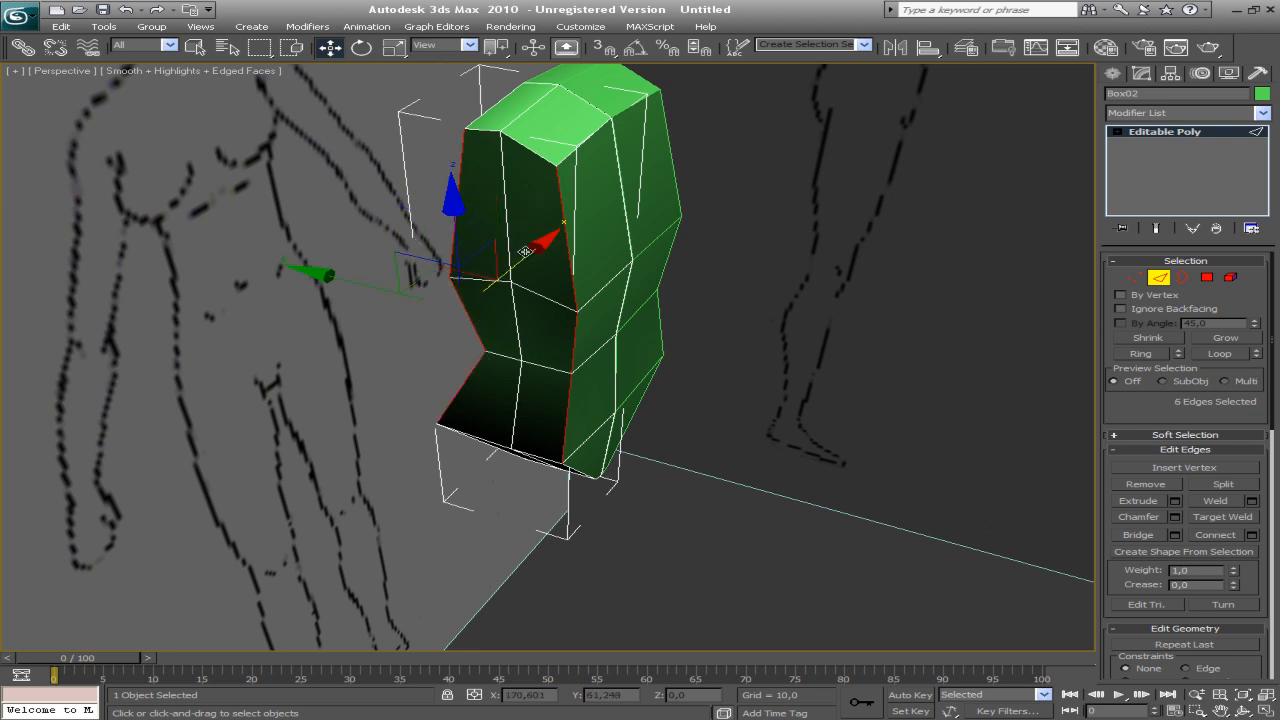
mouse_move(528, 251)
mouse_down()
mouse_move(543, 237)
mouse_move(529, 243)
mouse_up()
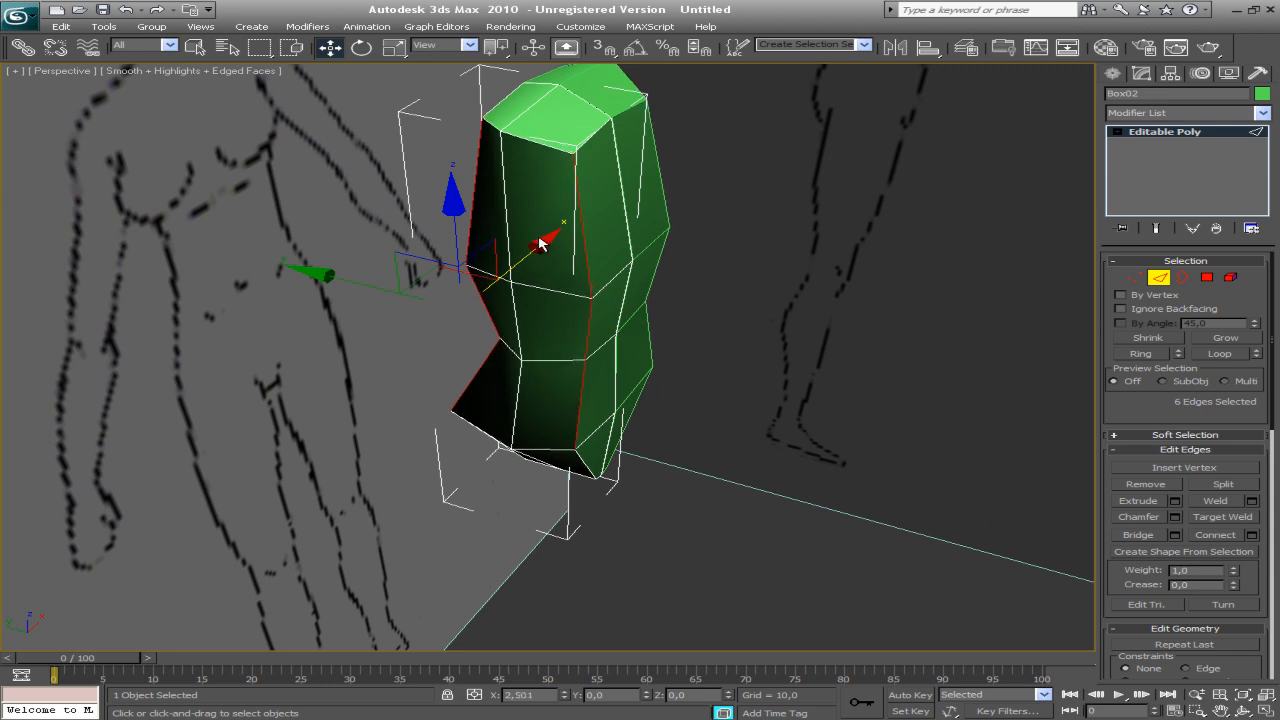
Select the three front outer corner edges and shift them slightly toward the middle of the side to round the torso
alt+middle_drag(529, 234, 608, 272)
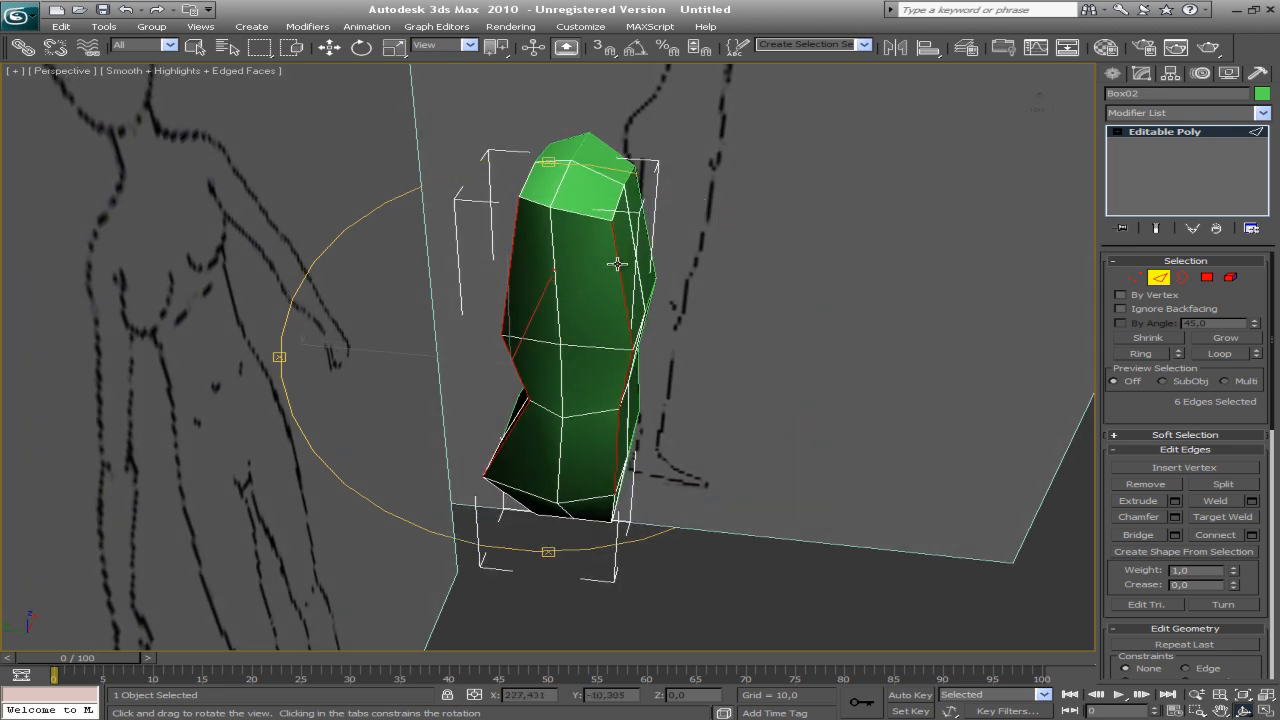
click(636, 350)
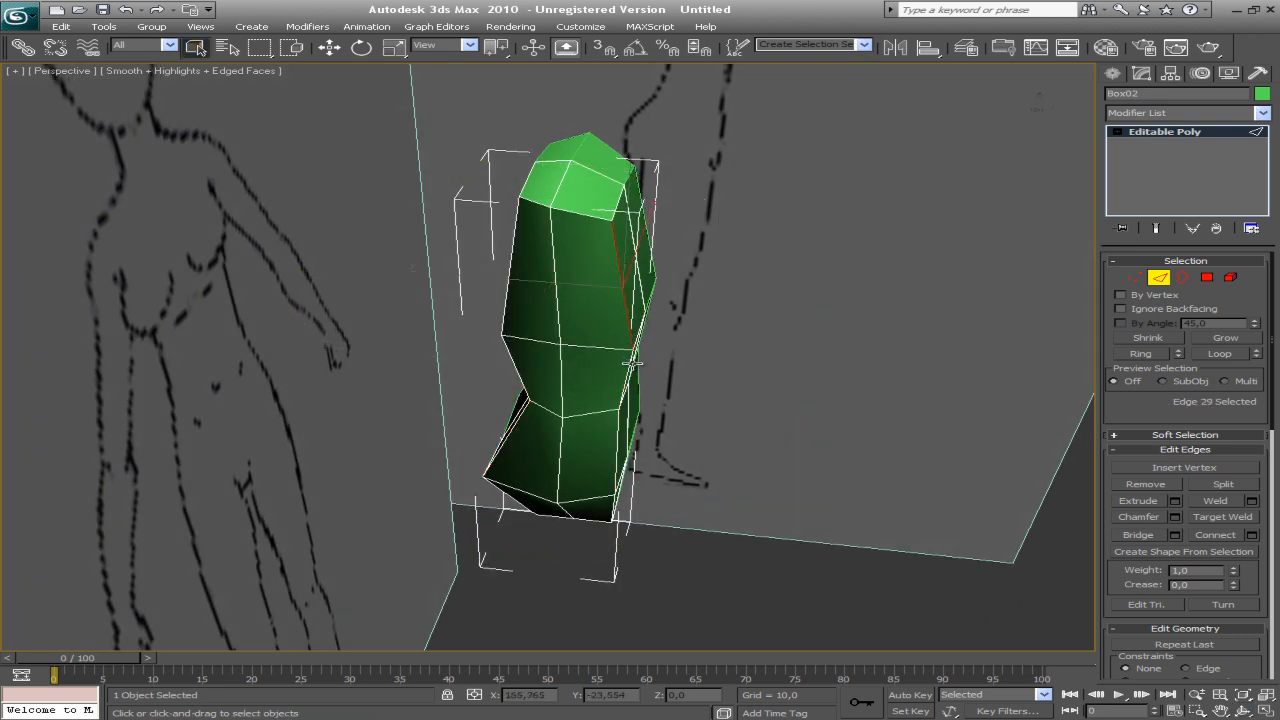
ctrl+click(628, 375)
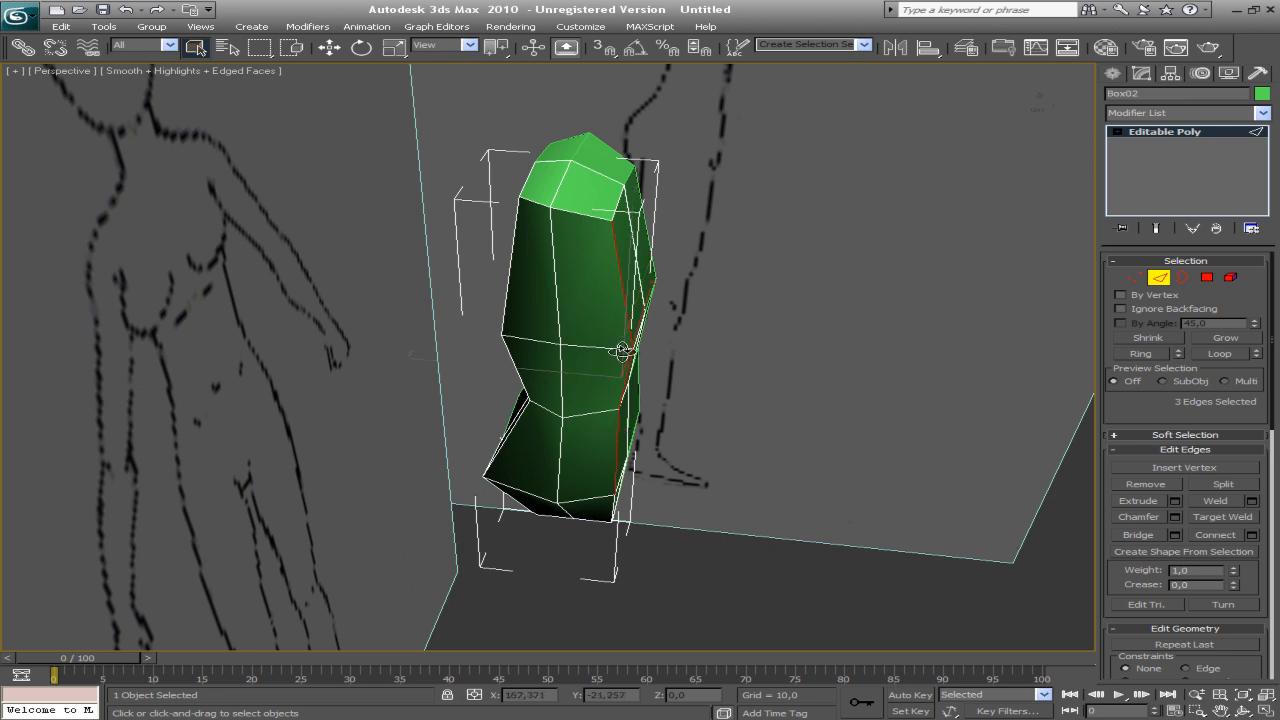
alt+middle_drag(632, 350, 527, 375)
key(w)
drag(488, 352, 481, 354)
Select the three back outer corner edges and shift them slightly toward the middle of the side to round the back
alt+middle_drag(567, 327, 547, 283)
click(547, 283)
ctrl+click(555, 387)
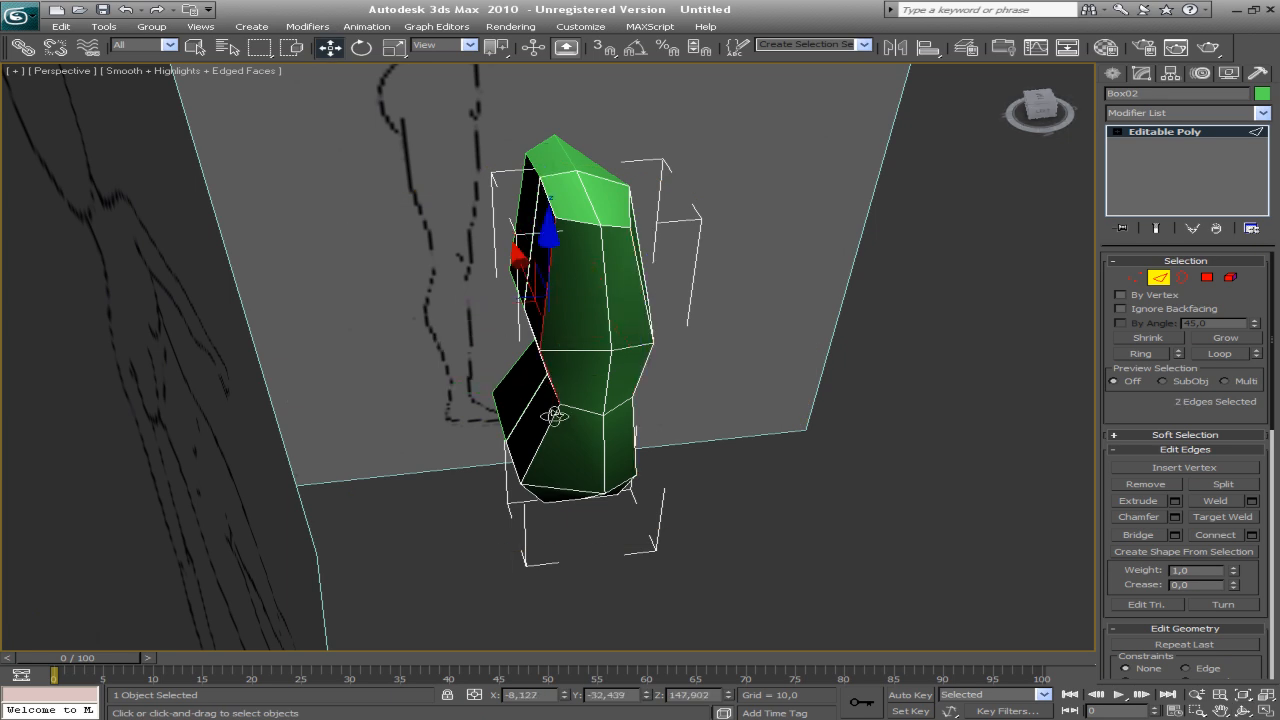
ctrl+click(555, 416)
alt+middle_drag(555, 416, 490, 400)
drag(481, 403, 481, 401)
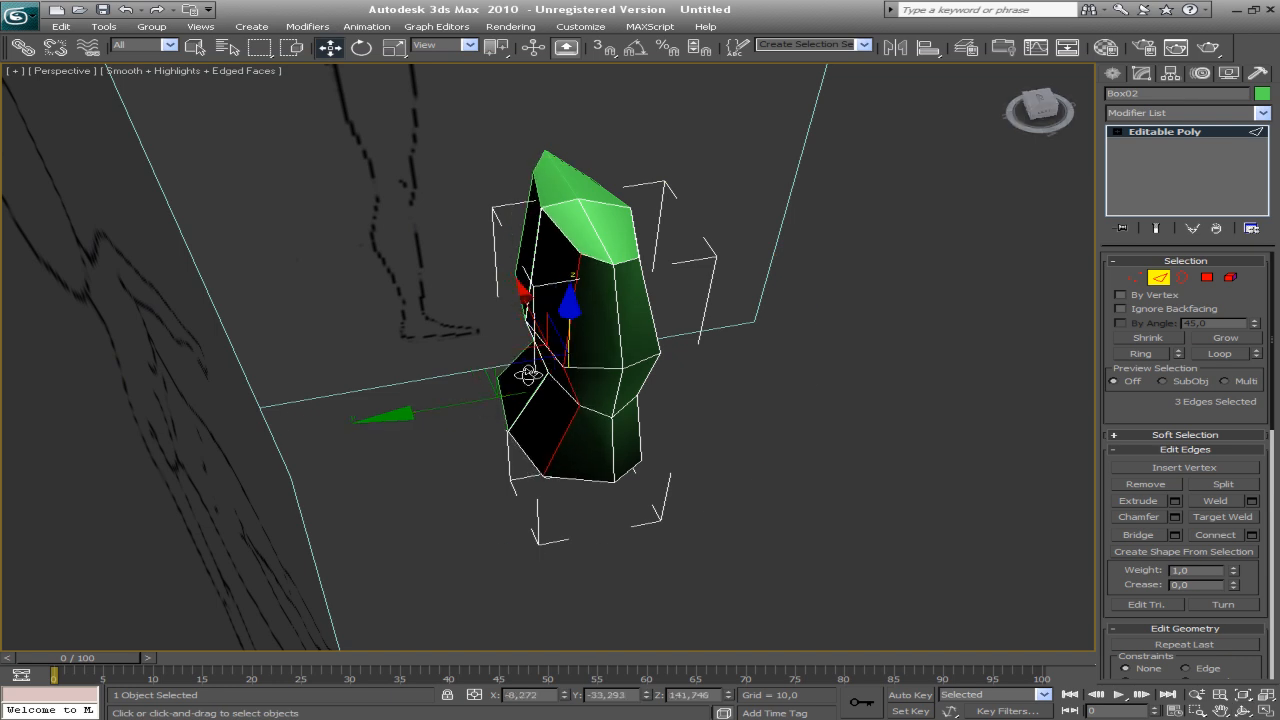
At Vertex level, even out the shoulder end along X by moving its back and front corner vertices outward and its middle vertex slightly inward
alt+middle_drag(566, 365, 584, 328)
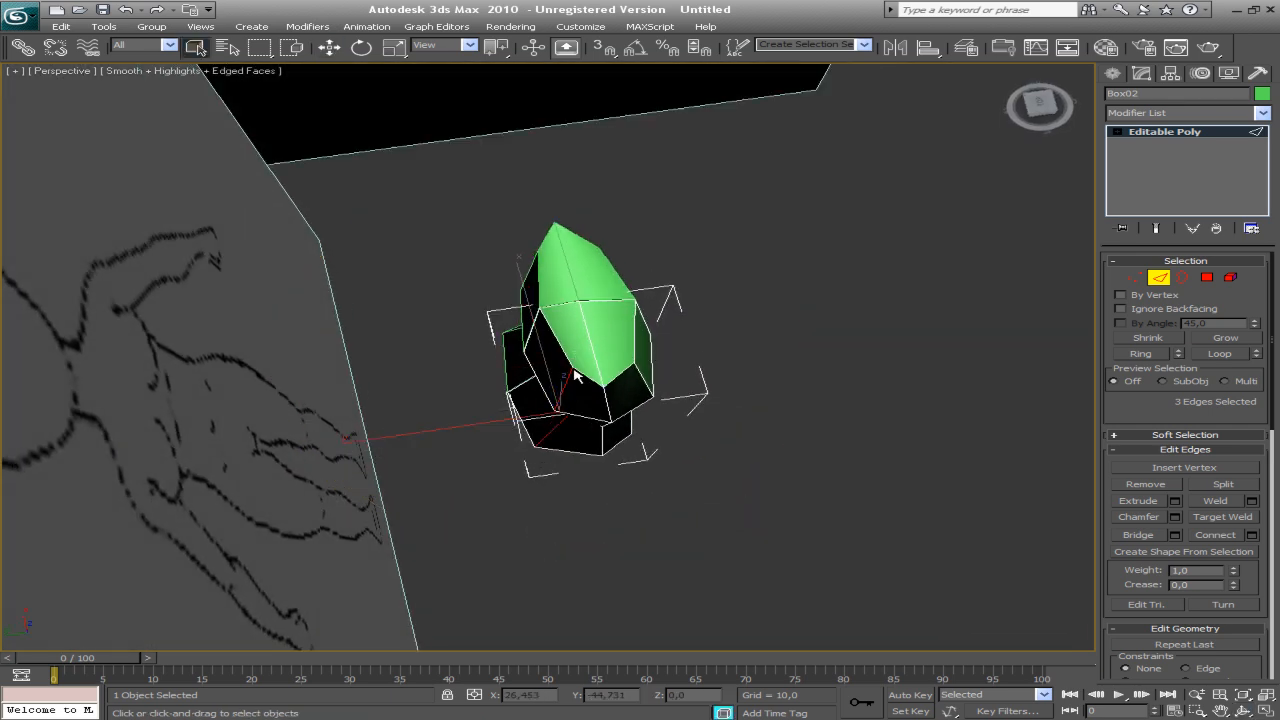
click(566, 372)
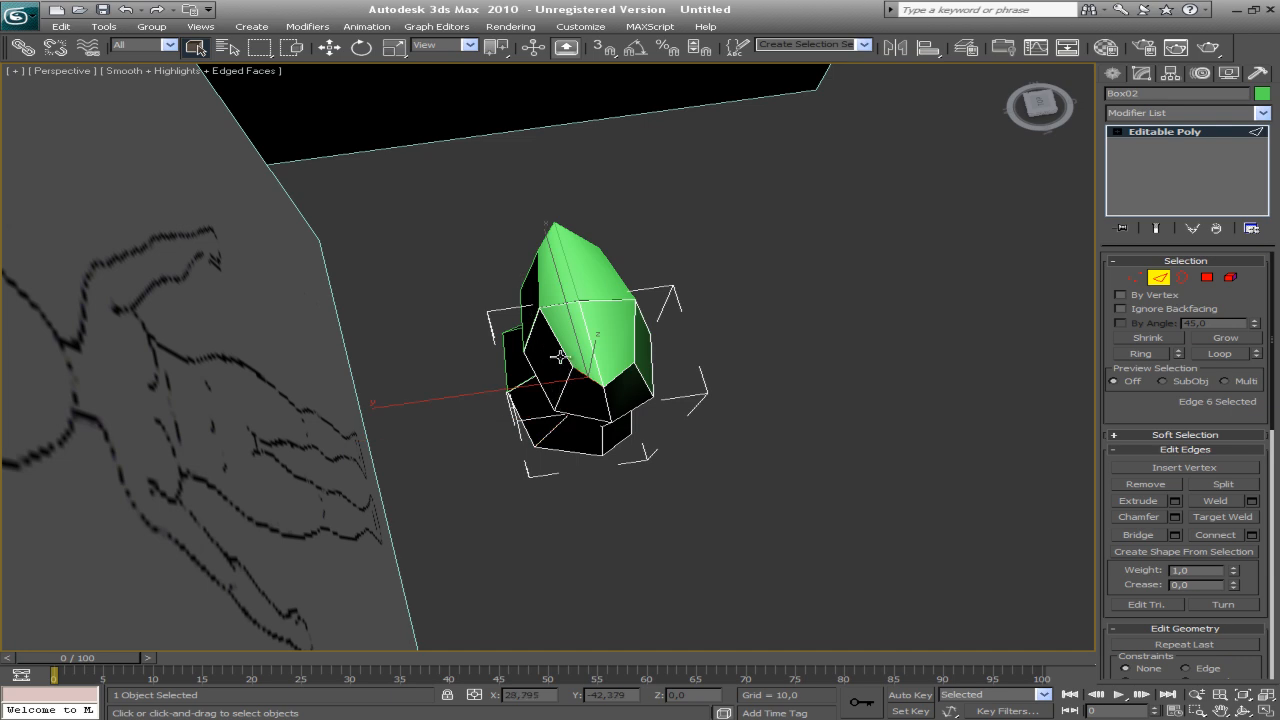
key(1)
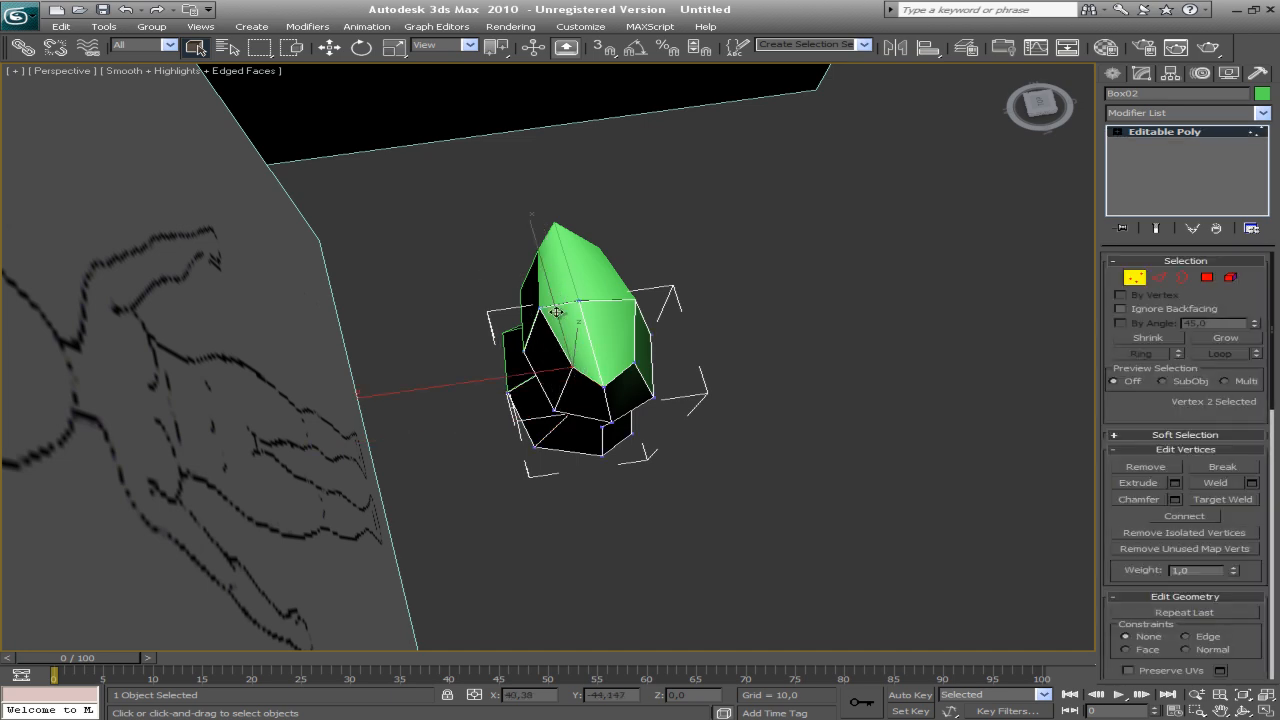
key(w)
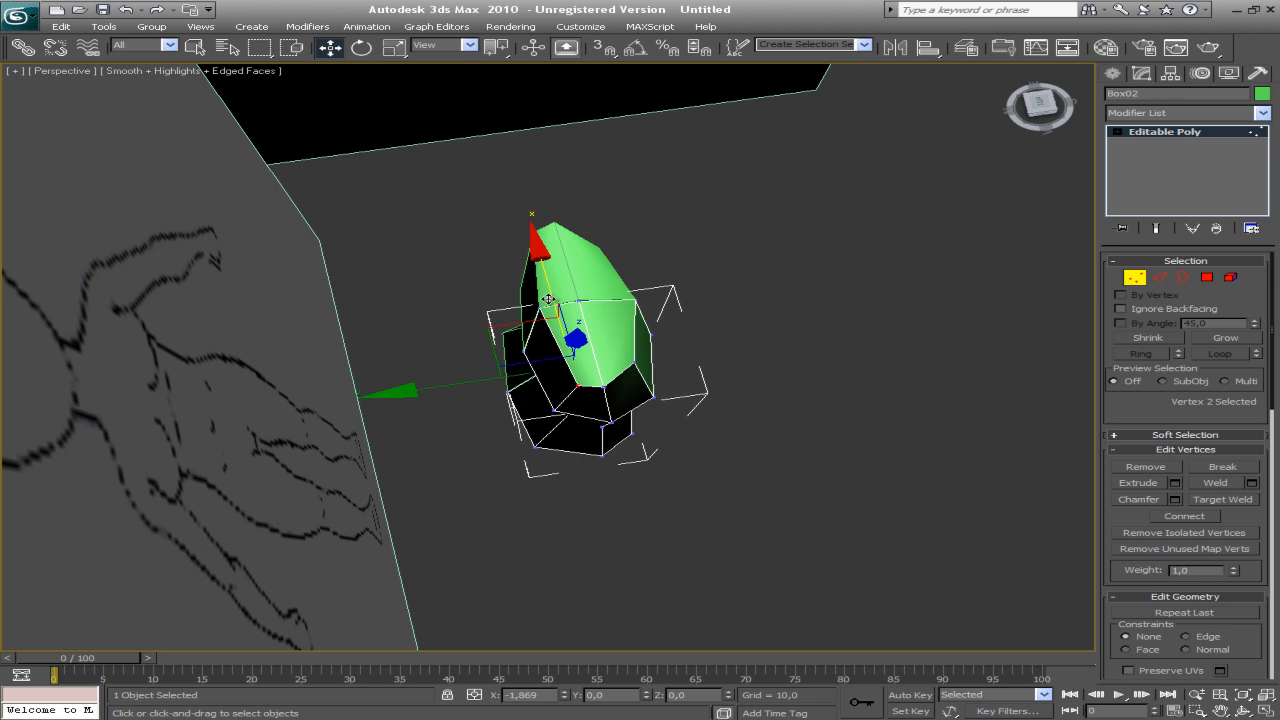
drag(551, 302, 607, 388)
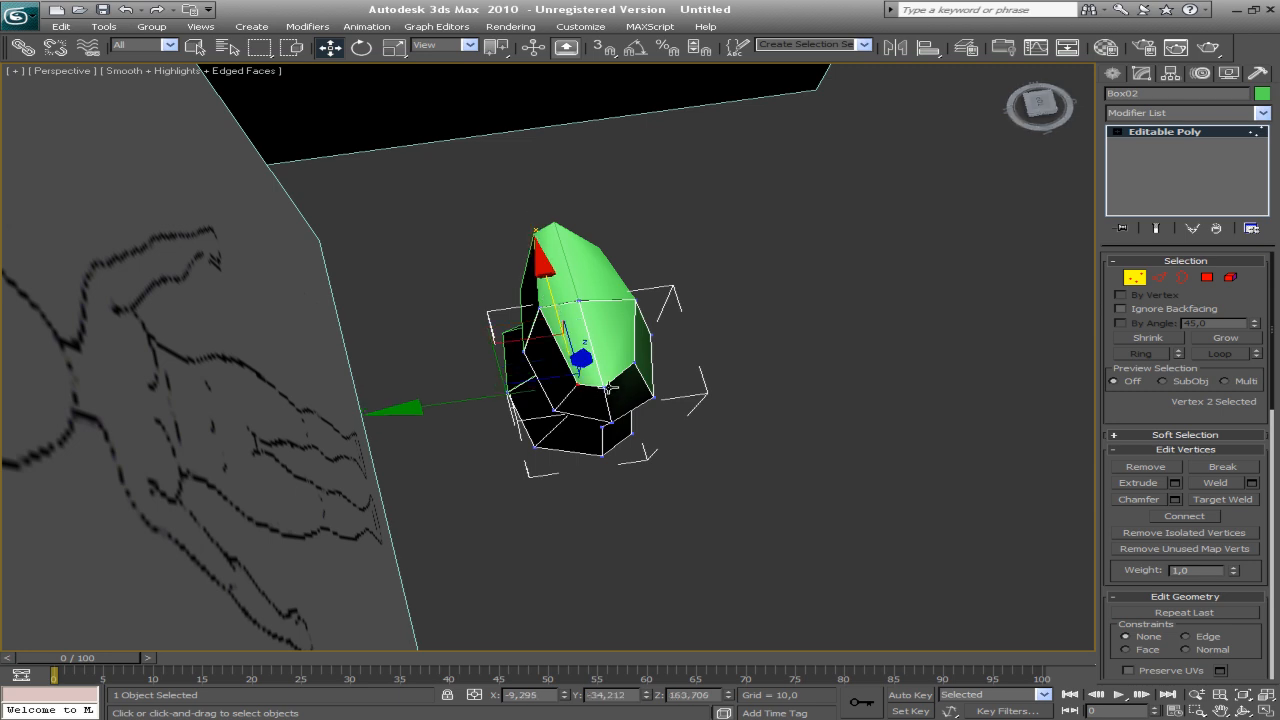
click(605, 385)
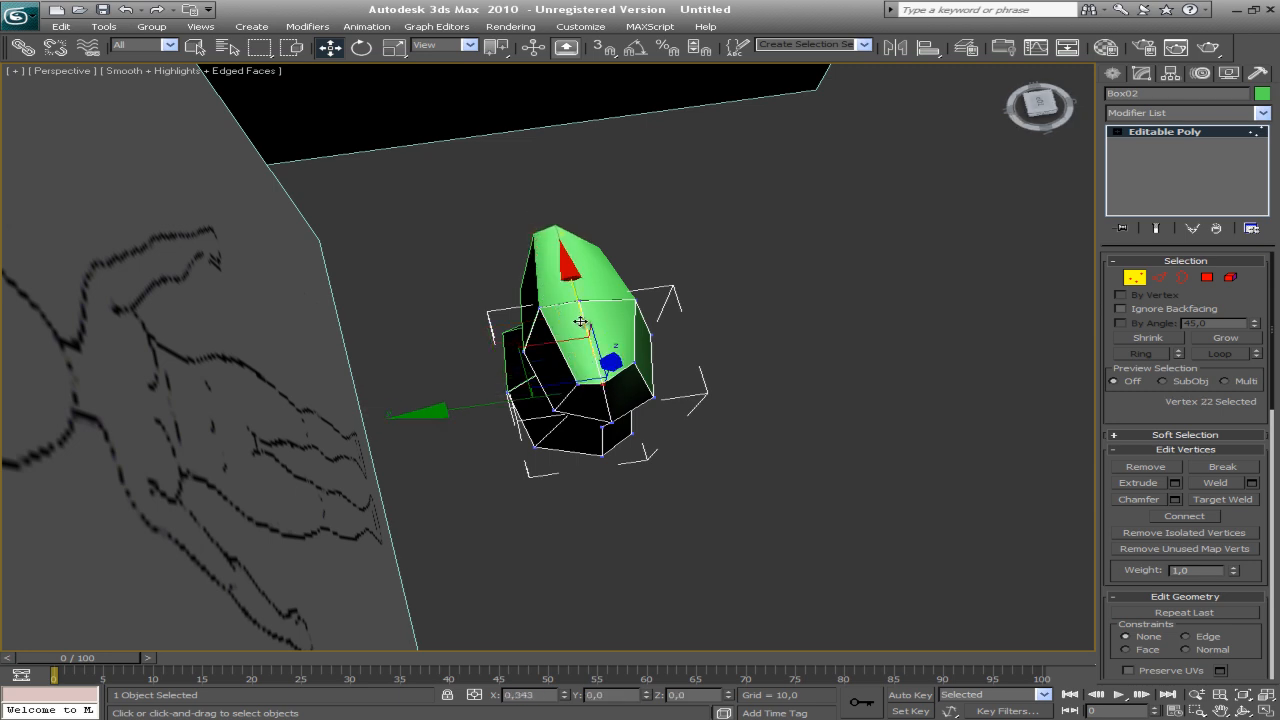
drag(579, 321, 577, 319)
click(637, 364)
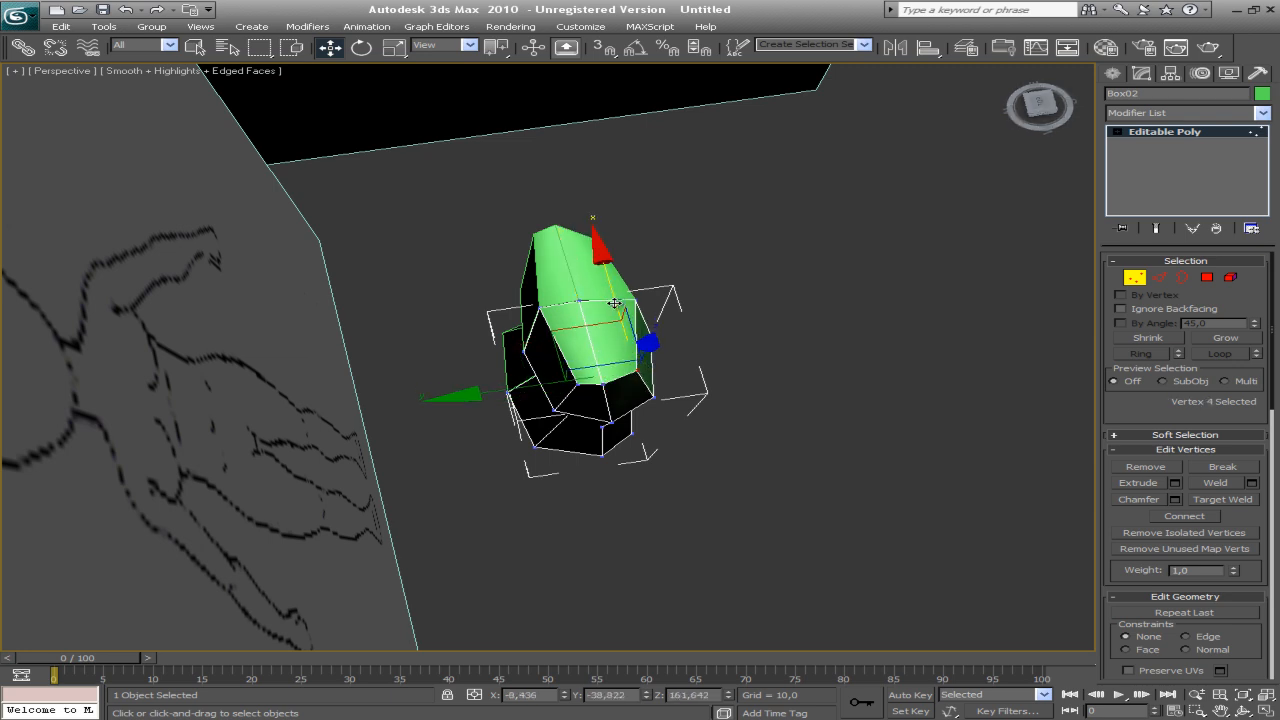
Turn to the front of the torso, leave vertex editing on Box02 and select the opposite mirrored half
key(ctrl+r)
drag(549, 296, 456, 262)
drag(543, 311, 588, 427)
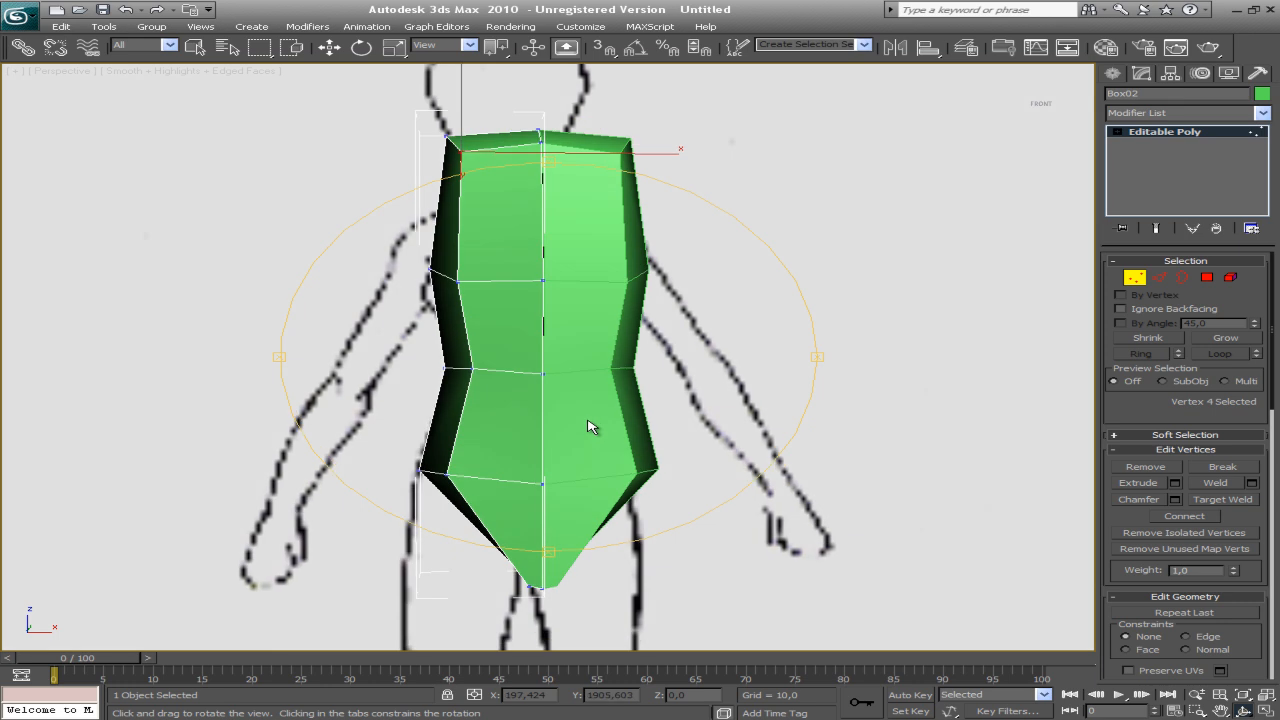
click(1167, 137)
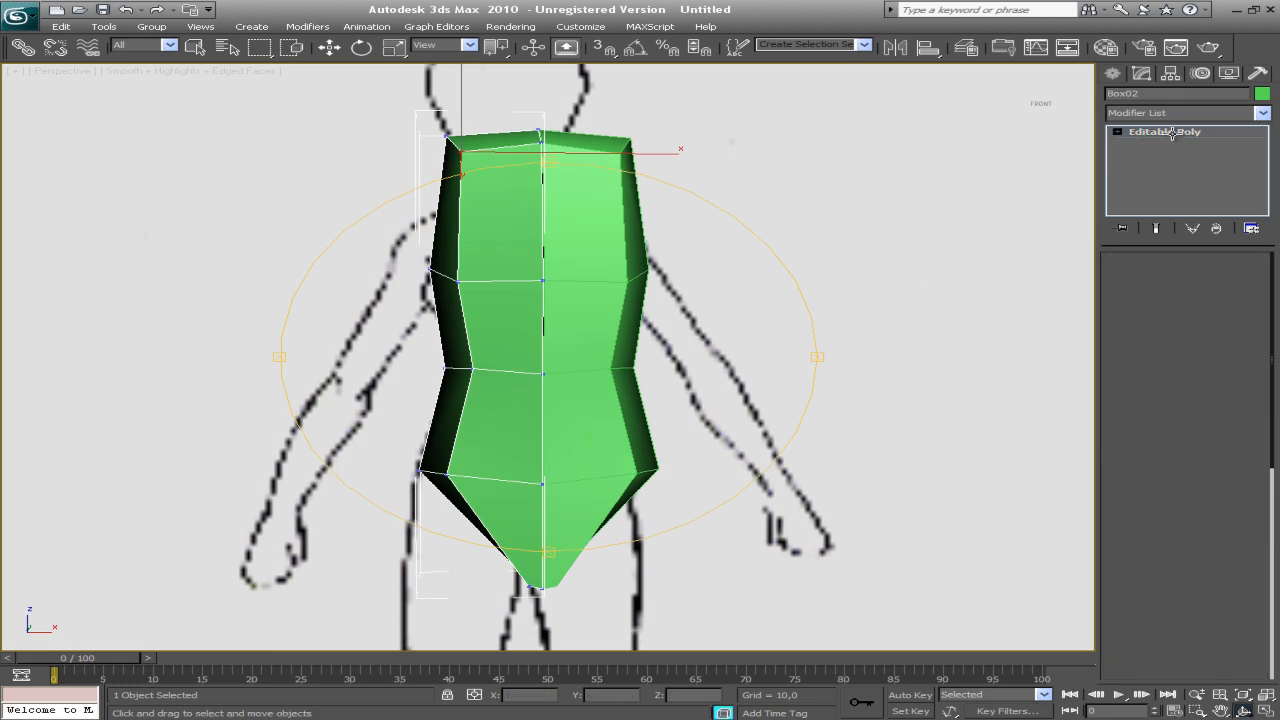
key(w)
click(610, 272)
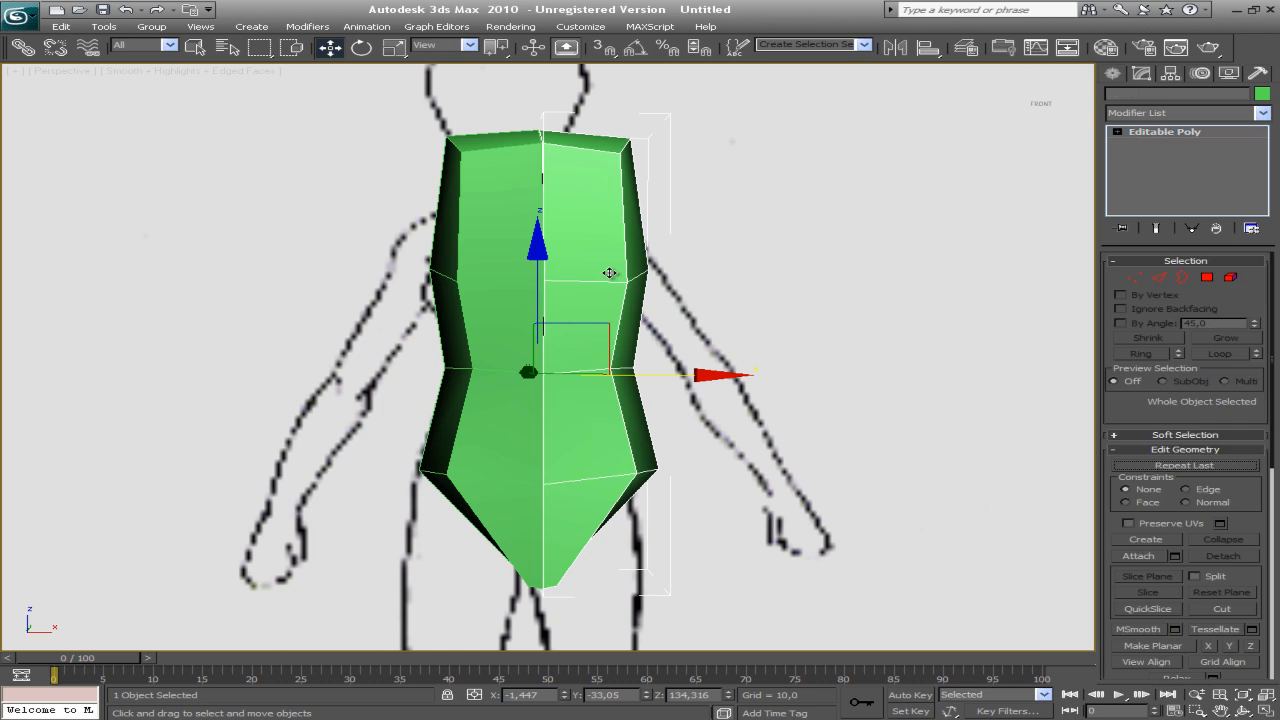
On Box01, select the ring of edges between the hips and crotch and connect them with a new horizontal edge loop
scroll(610, 270, down, 5)
scroll(598, 270, up, 6)
middle_drag(598, 270, 652, 250)
middle_drag(650, 376, 652, 325)
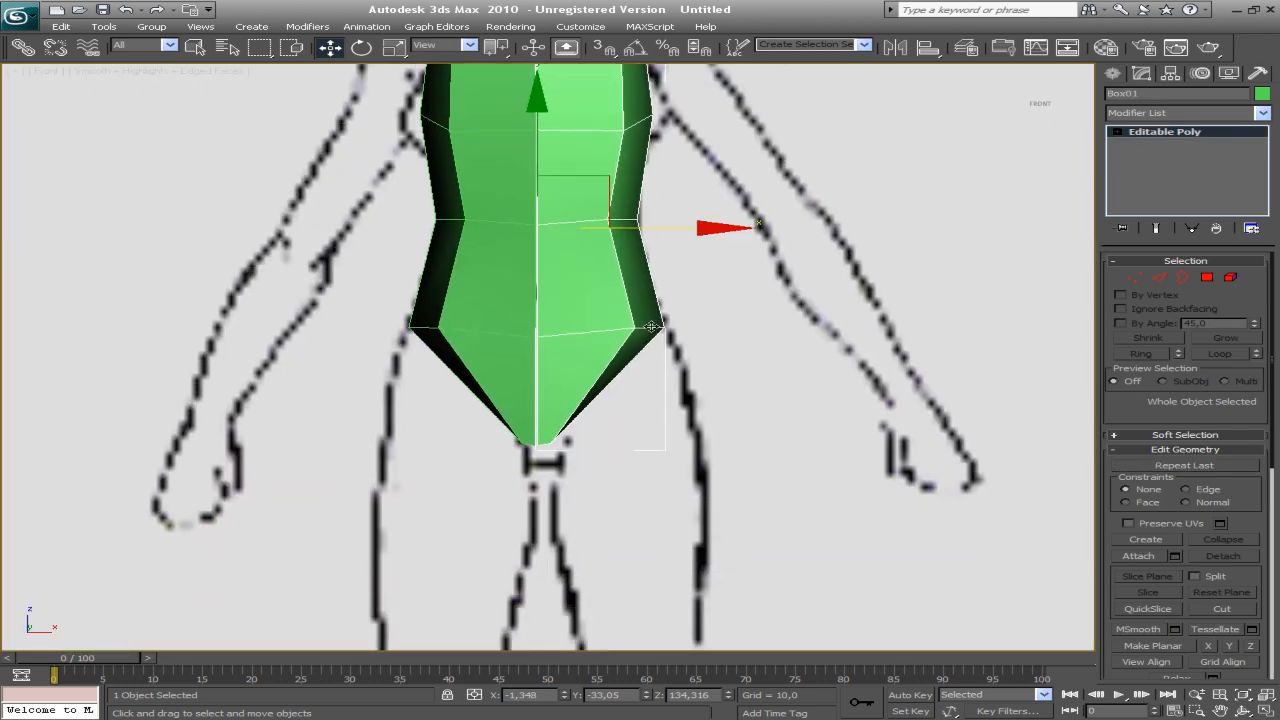
scroll(632, 372, up, 2)
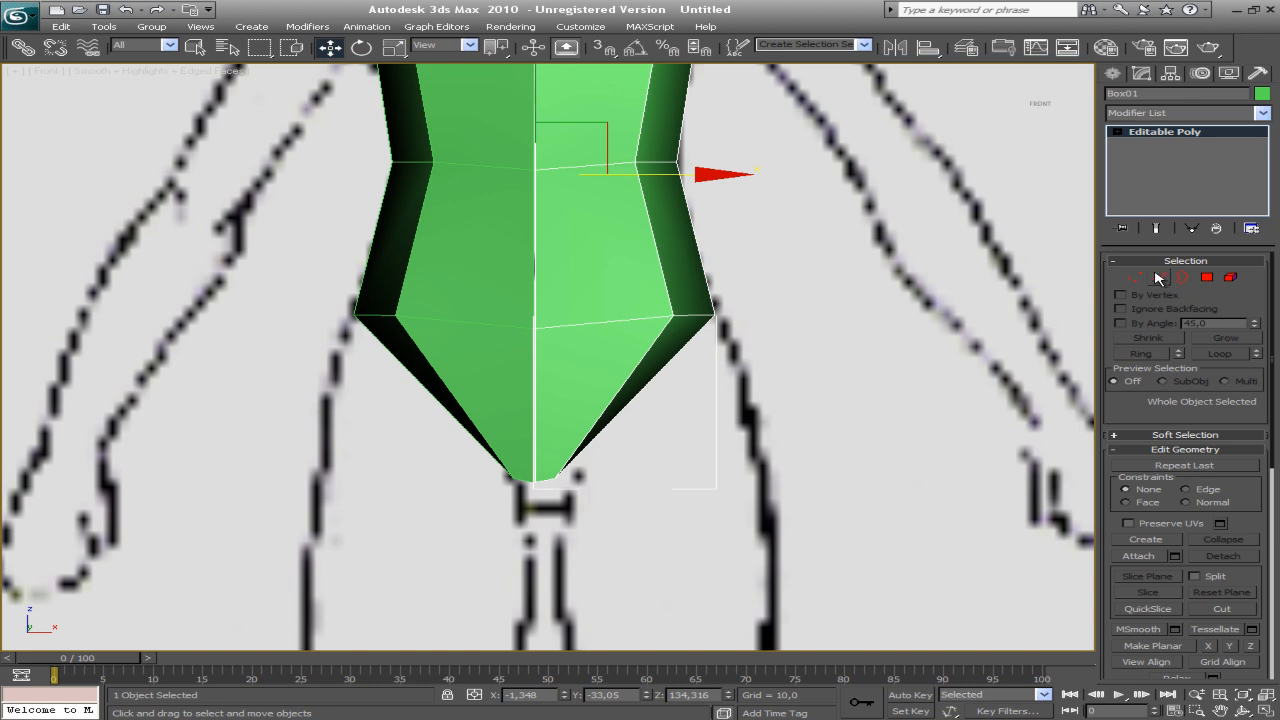
click(1158, 278)
click(640, 392)
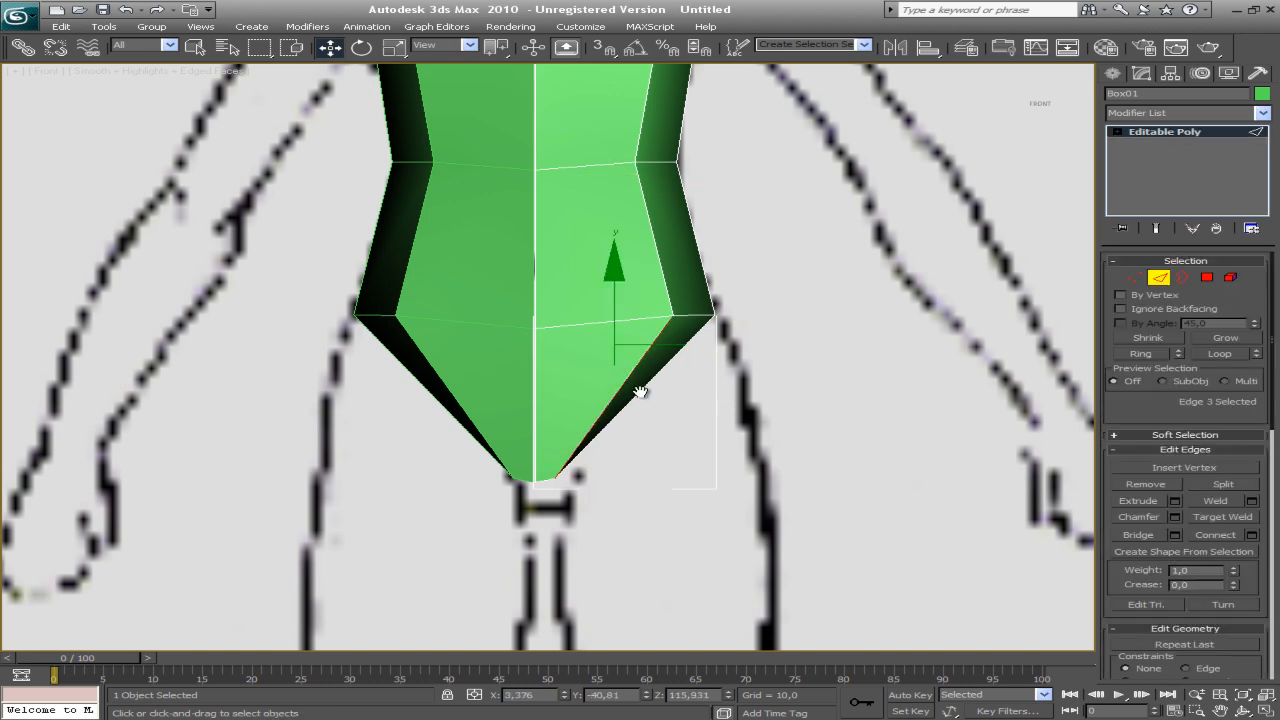
click(1139, 354)
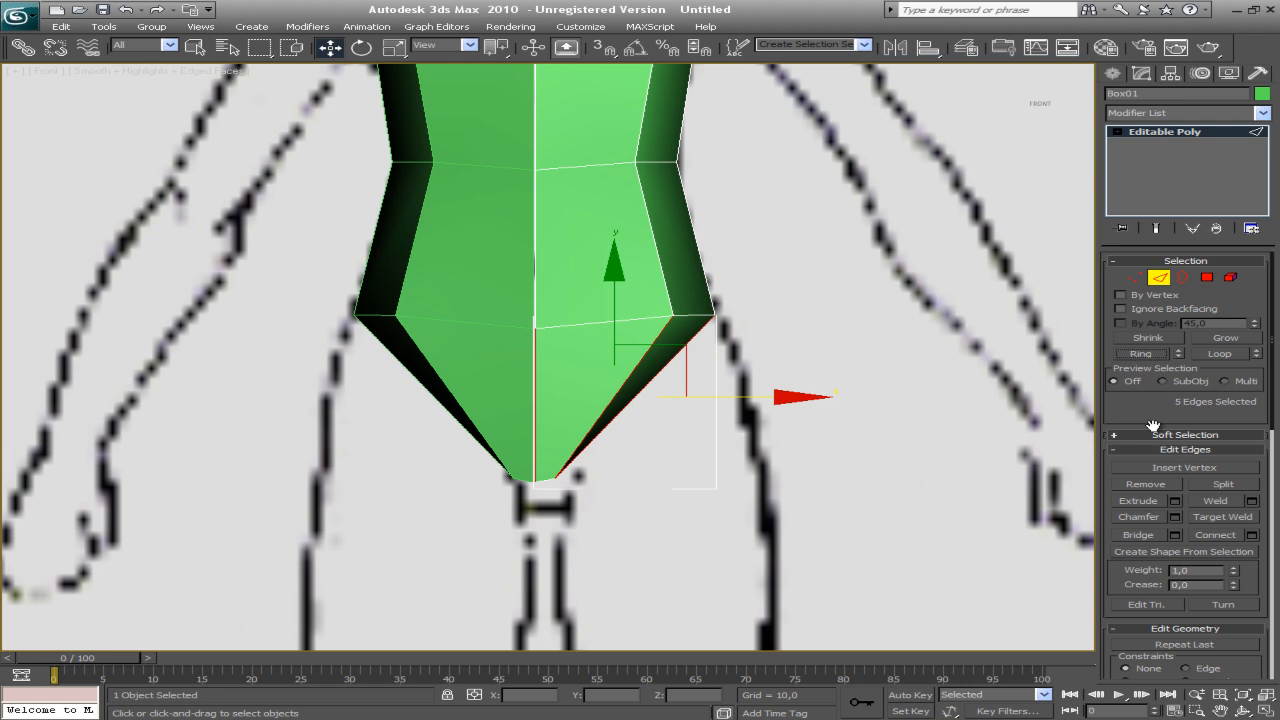
click(1222, 540)
At Vertex level, move the three outer vertices of the new pelvis loop outward to the hip outline of the front reference
key(1)
drag(592, 388, 667, 424)
drag(691, 340, 803, 331)
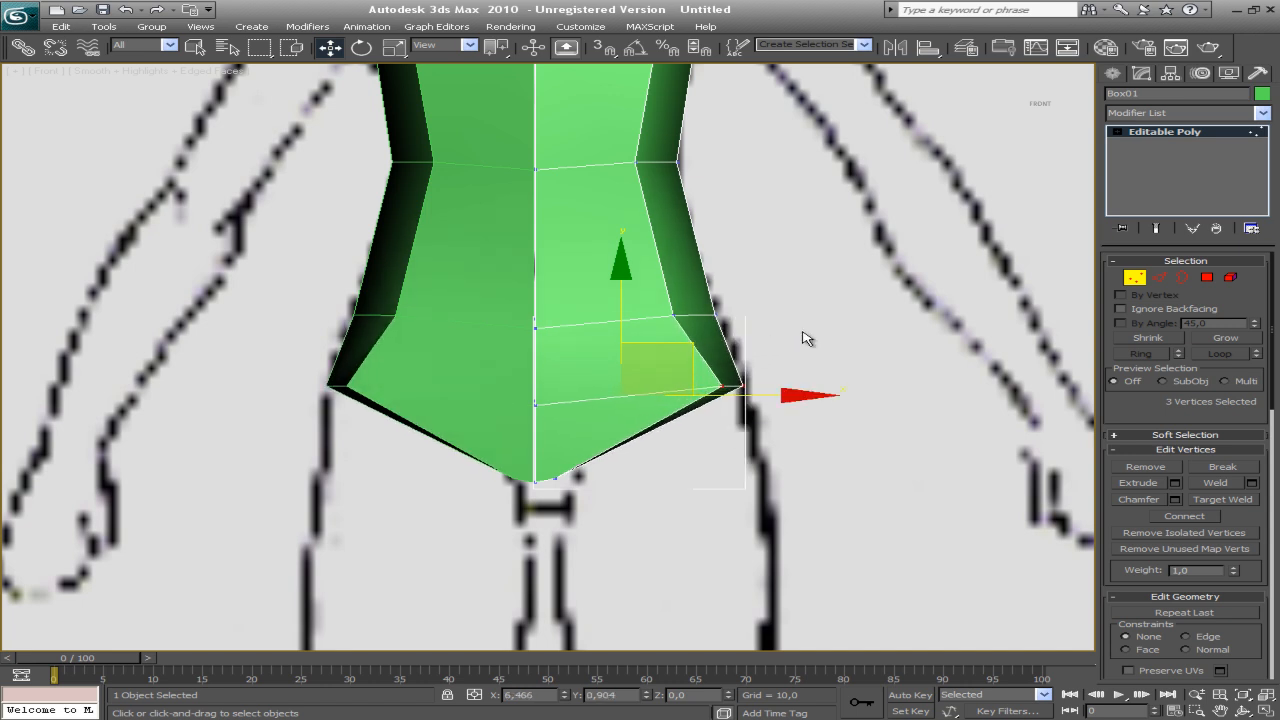
drag(629, 295, 744, 330)
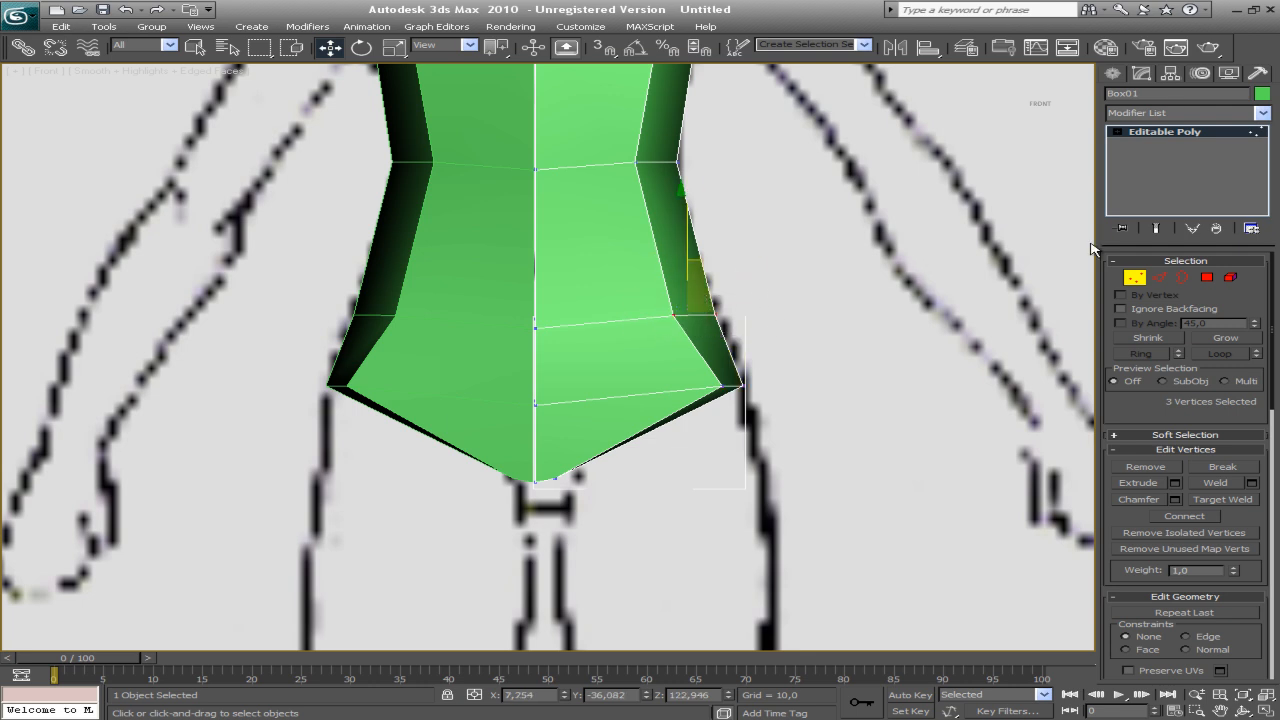
Connect the ring of edges between the waist and hips, and pull the new loop's three outer vertices slightly inward to the reference outline
click(1159, 277)
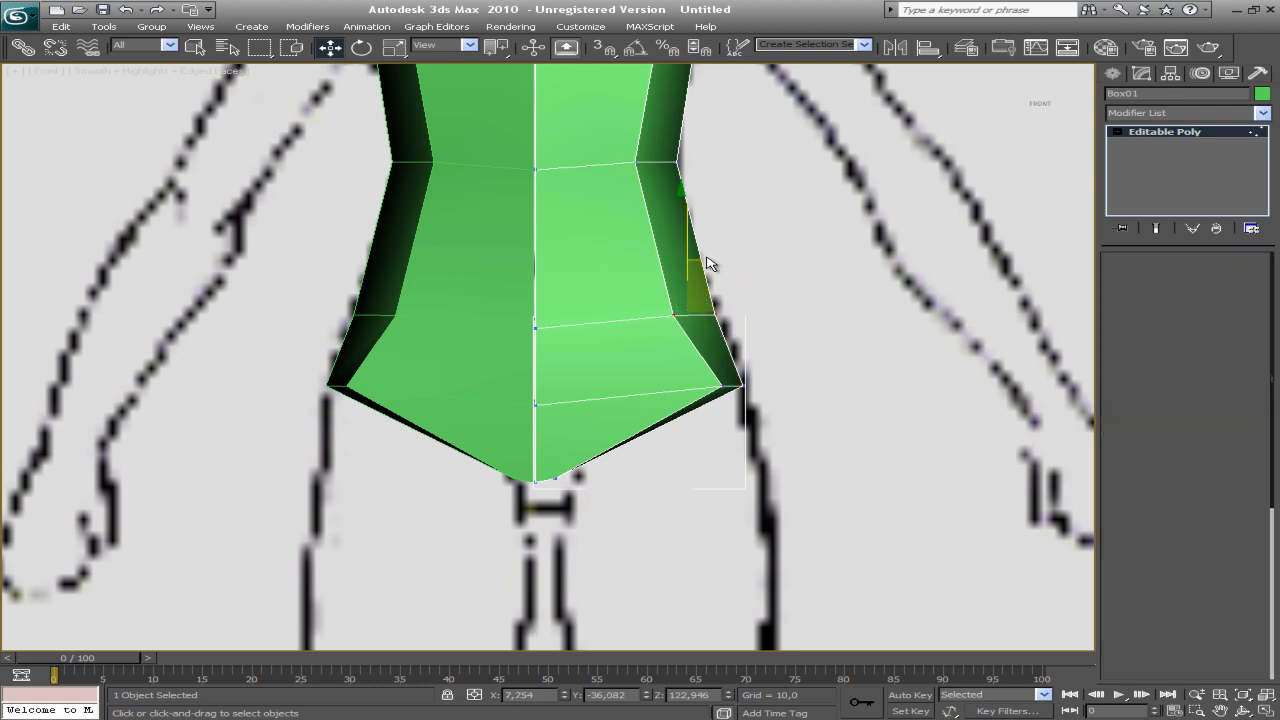
click(655, 250)
click(1141, 353)
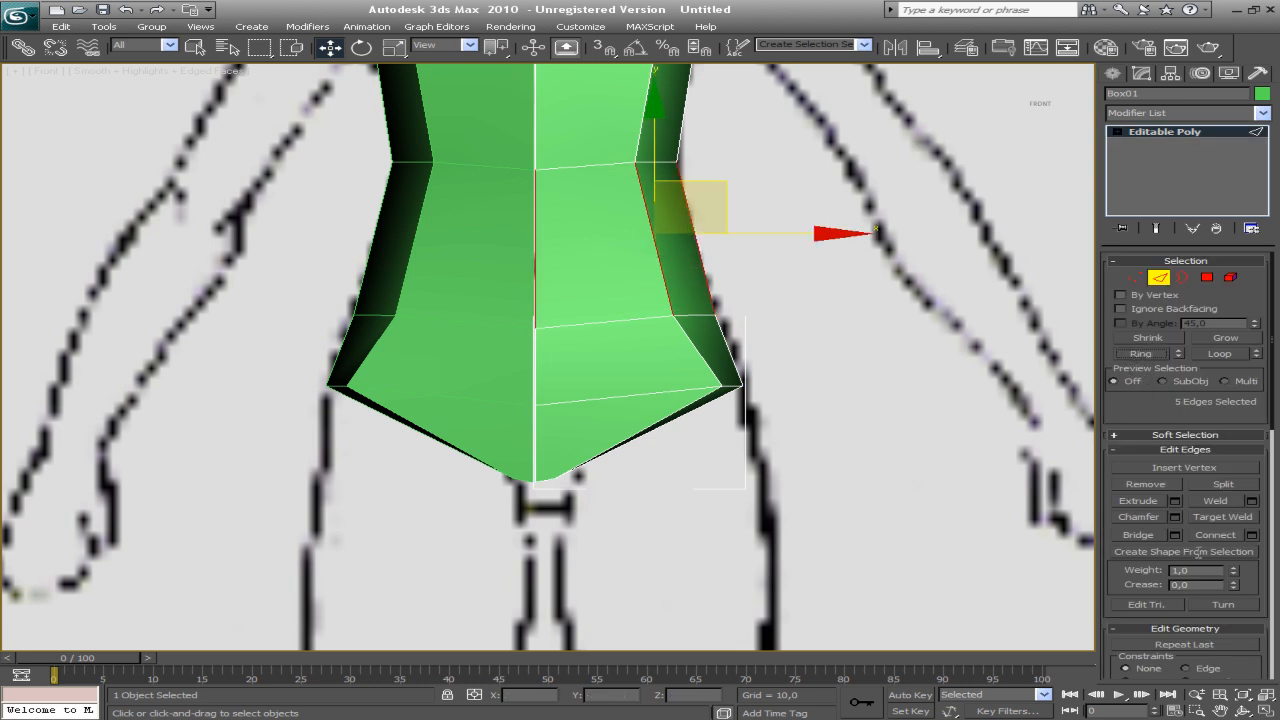
click(1212, 536)
key(1)
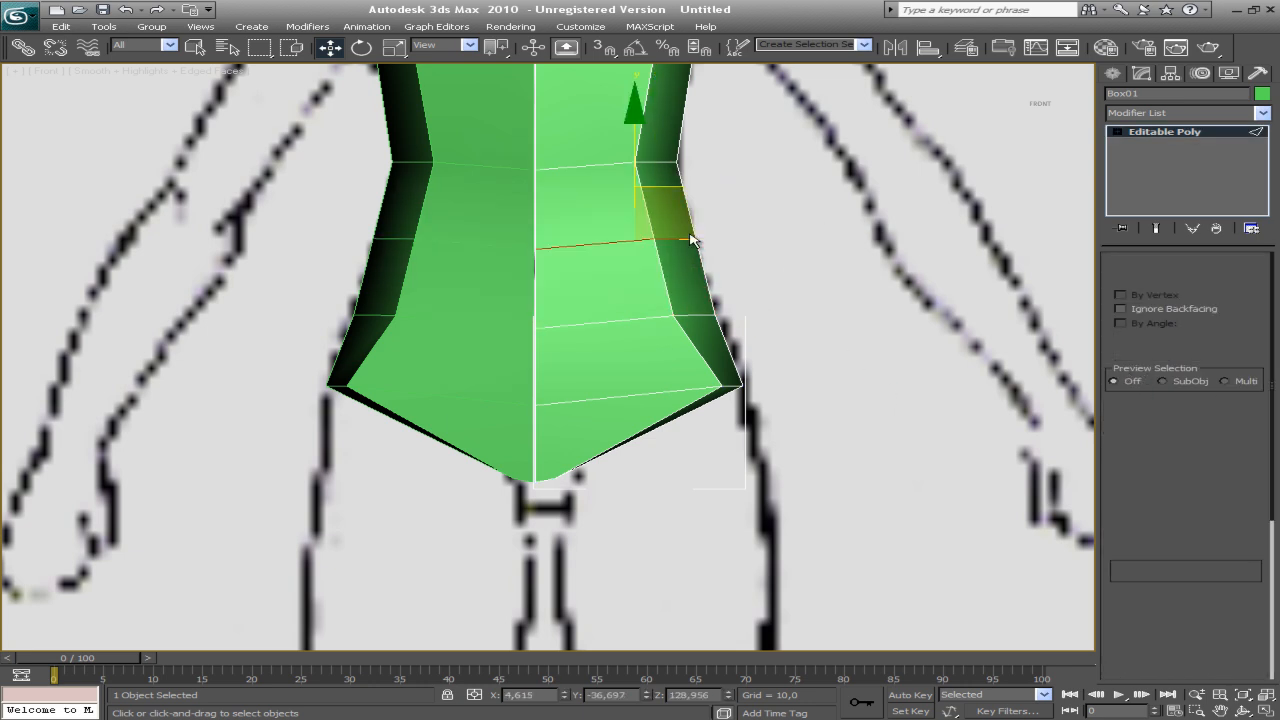
drag(775, 221, 636, 258)
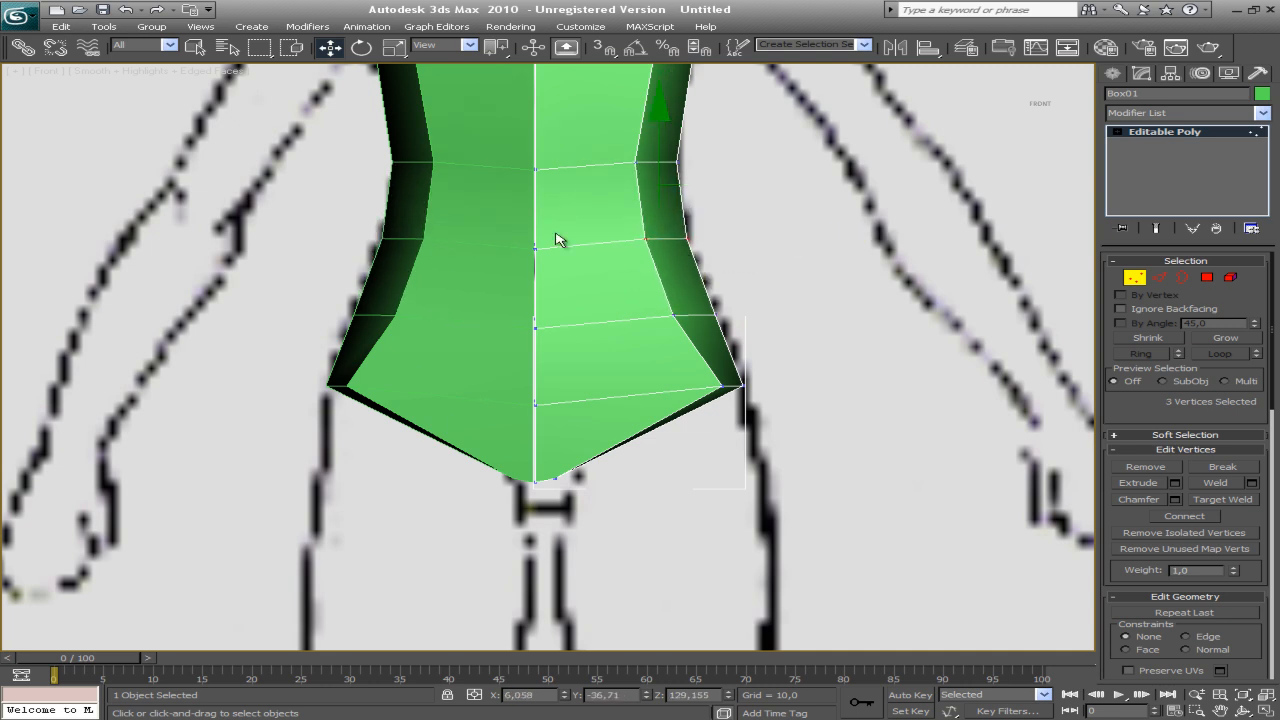
middle_drag(461, 342, 508, 328)
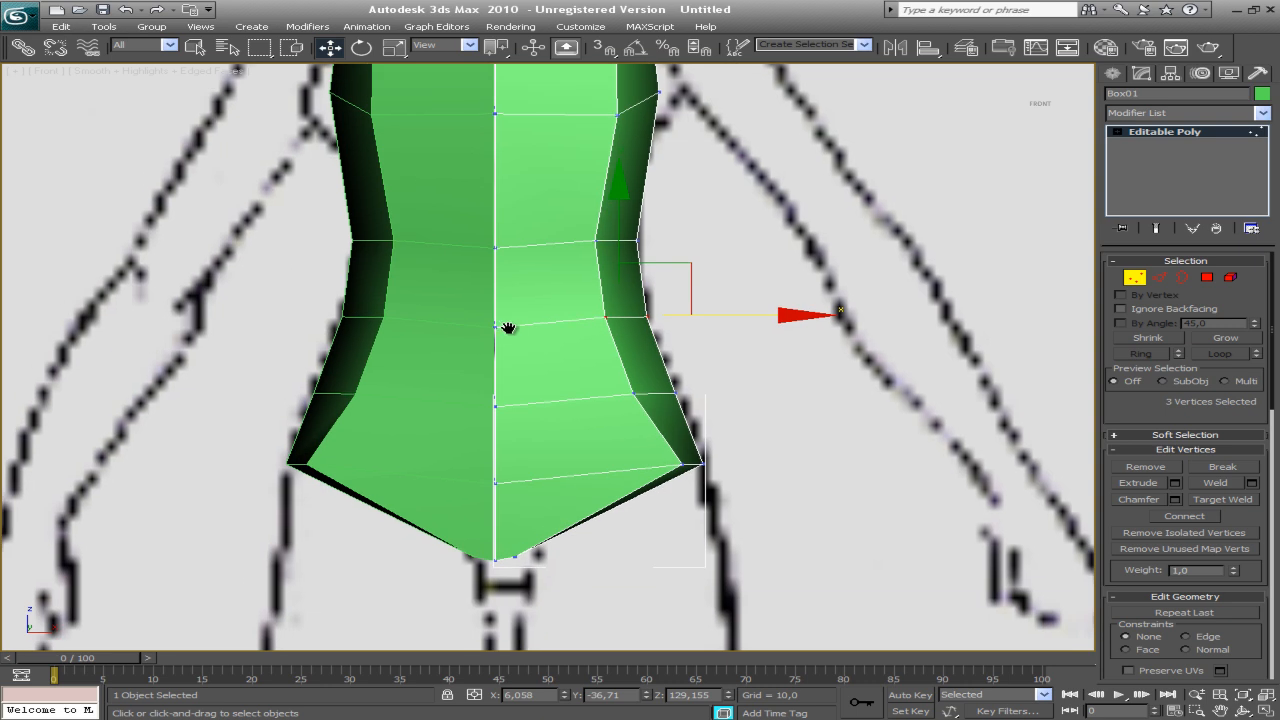
scroll(520, 400, down, 3)
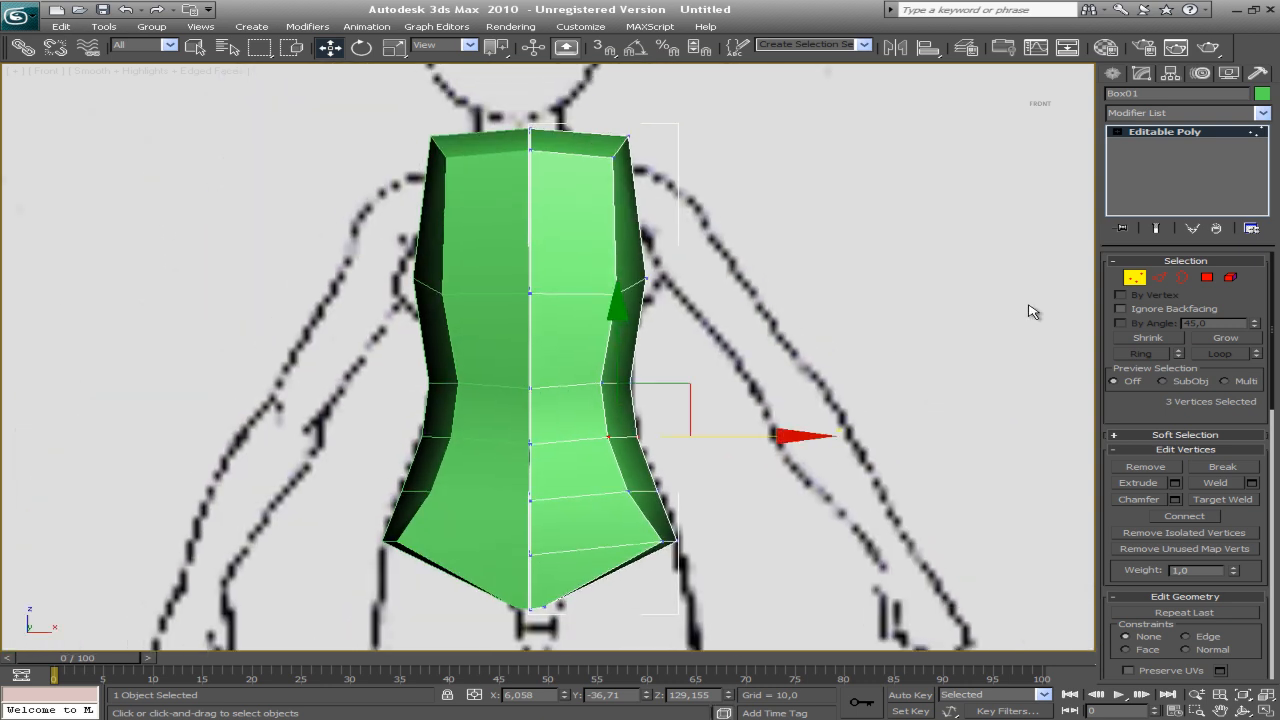
Lower the six crotch vertices slightly to match the reference, and shift the outer three slightly outward along X
middle_drag(609, 514, 586, 389)
drag(516, 481, 575, 437)
drag(544, 358, 548, 379)
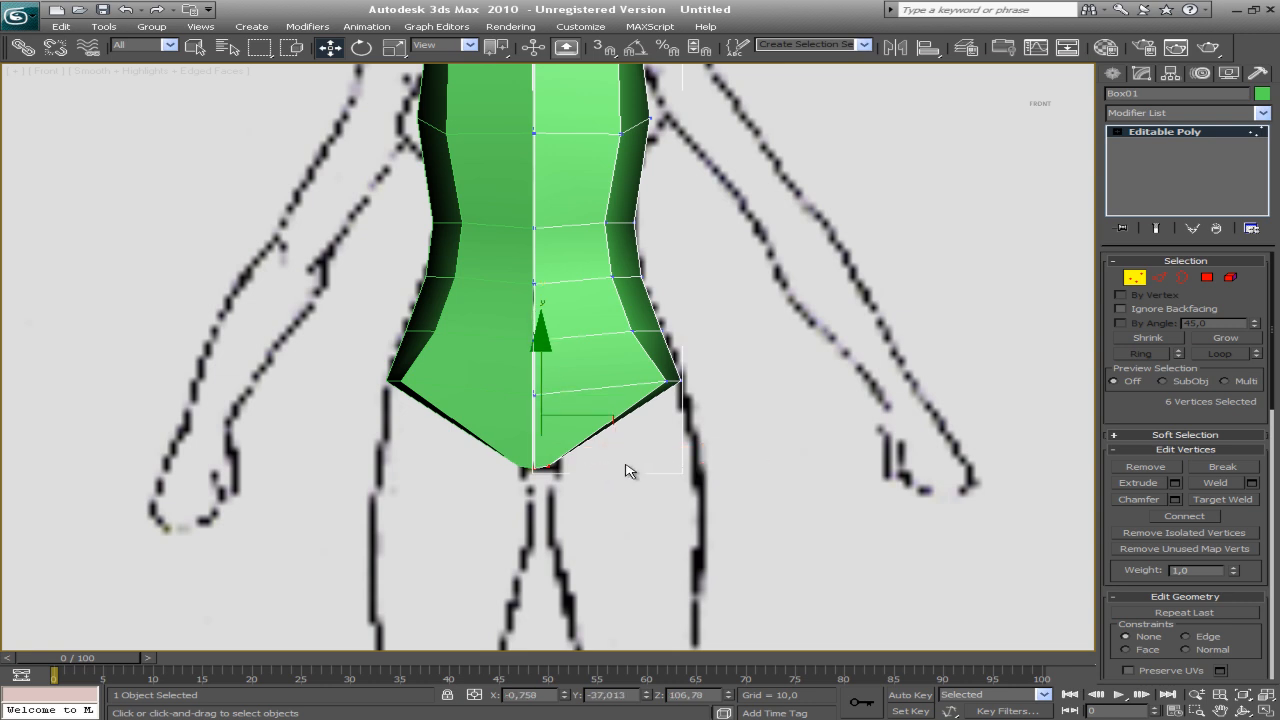
drag(547, 479, 566, 460)
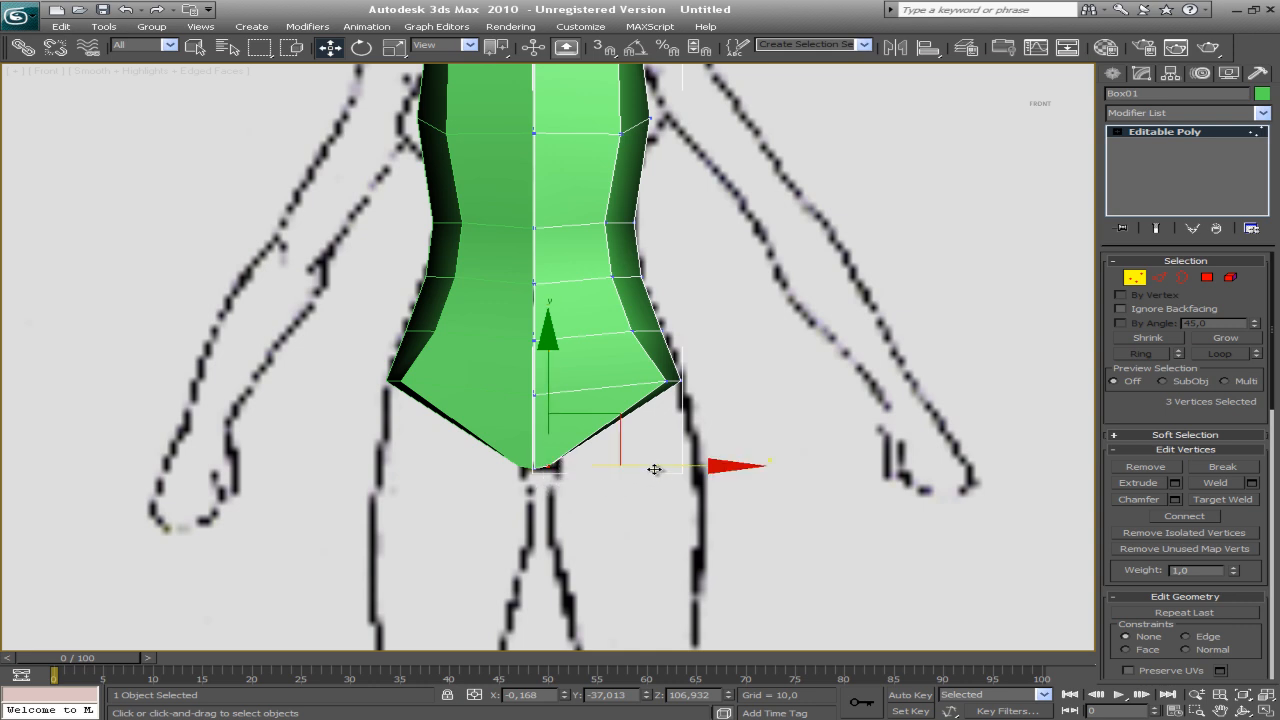
drag(655, 469, 660, 468)
middle_drag(519, 365, 519, 365)
middle_drag(626, 345, 631, 385)
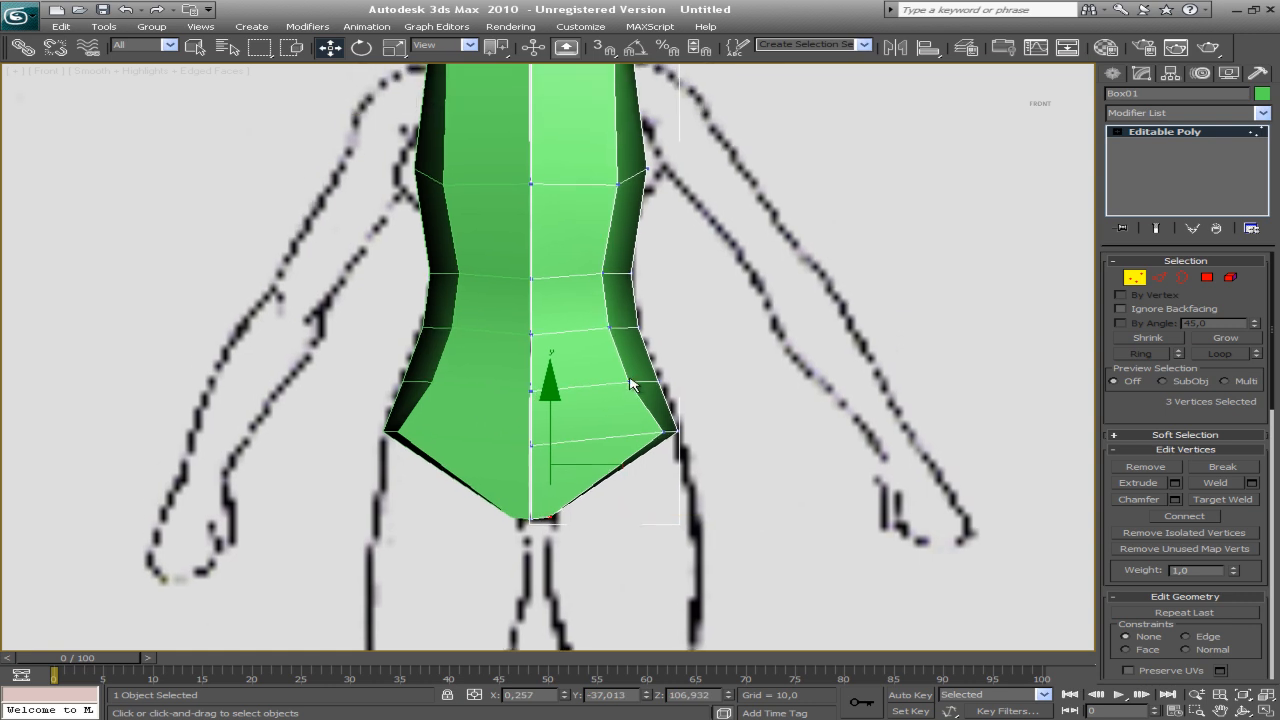
Smooth the inner front contour by shifting its vertices slightly outward at the waist and the two rows below, and inward at the hip
middle_drag(563, 357, 586, 380)
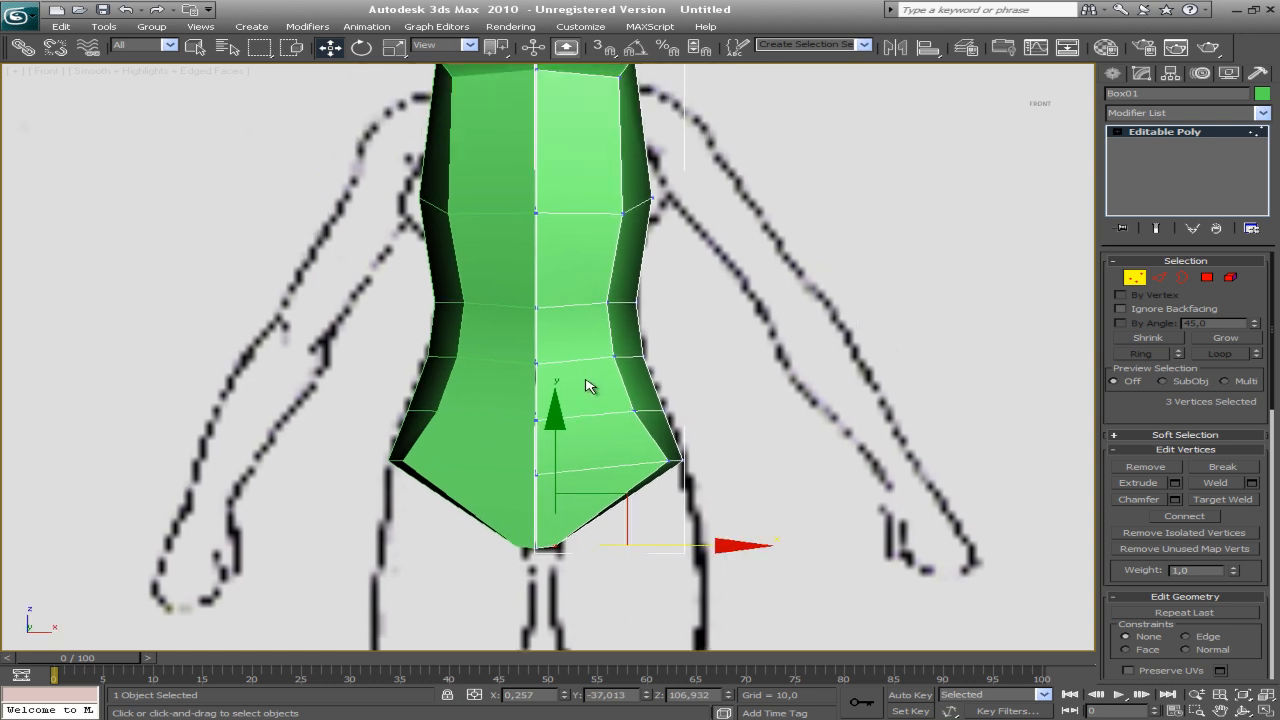
click(608, 302)
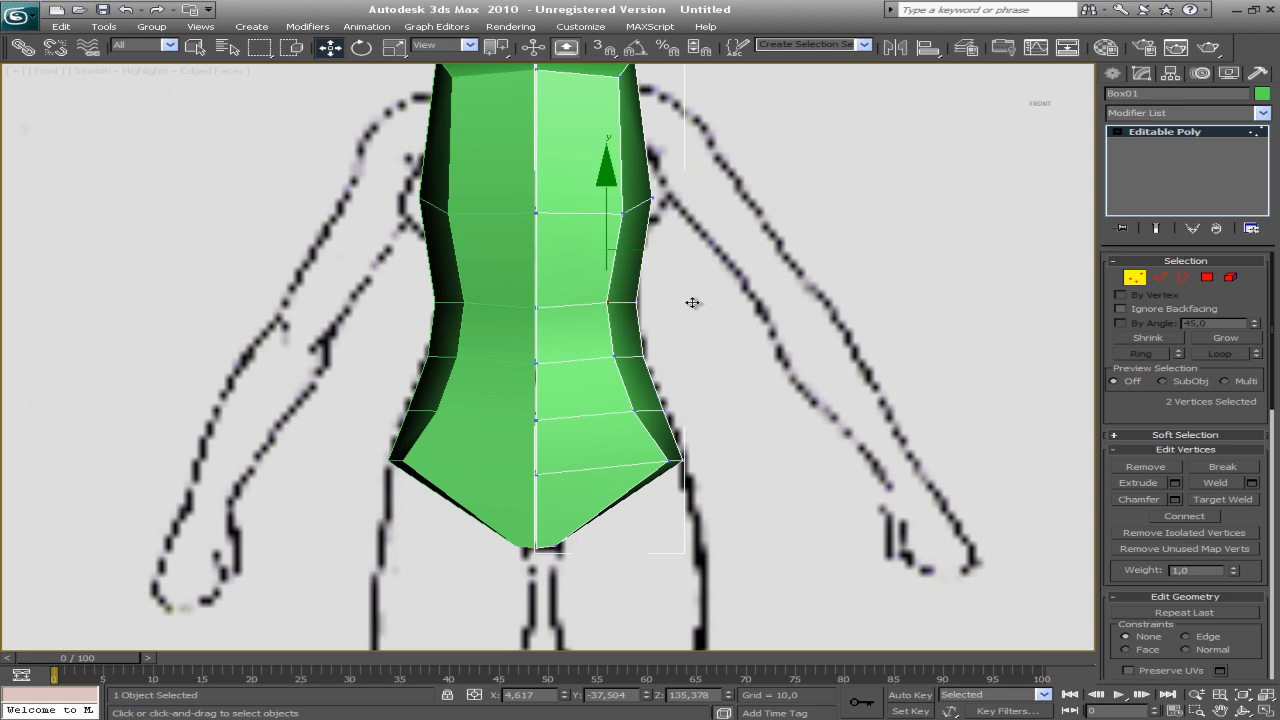
drag(594, 350, 630, 376)
drag(714, 354, 723, 357)
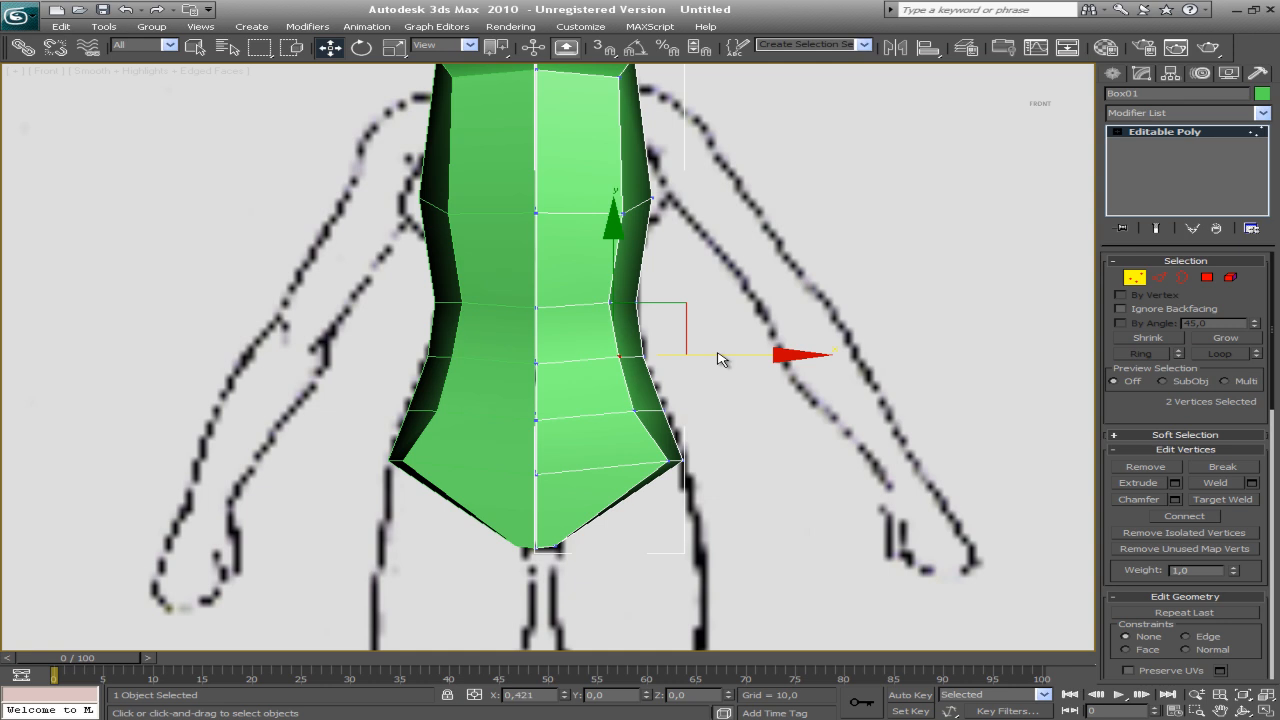
click(632, 408)
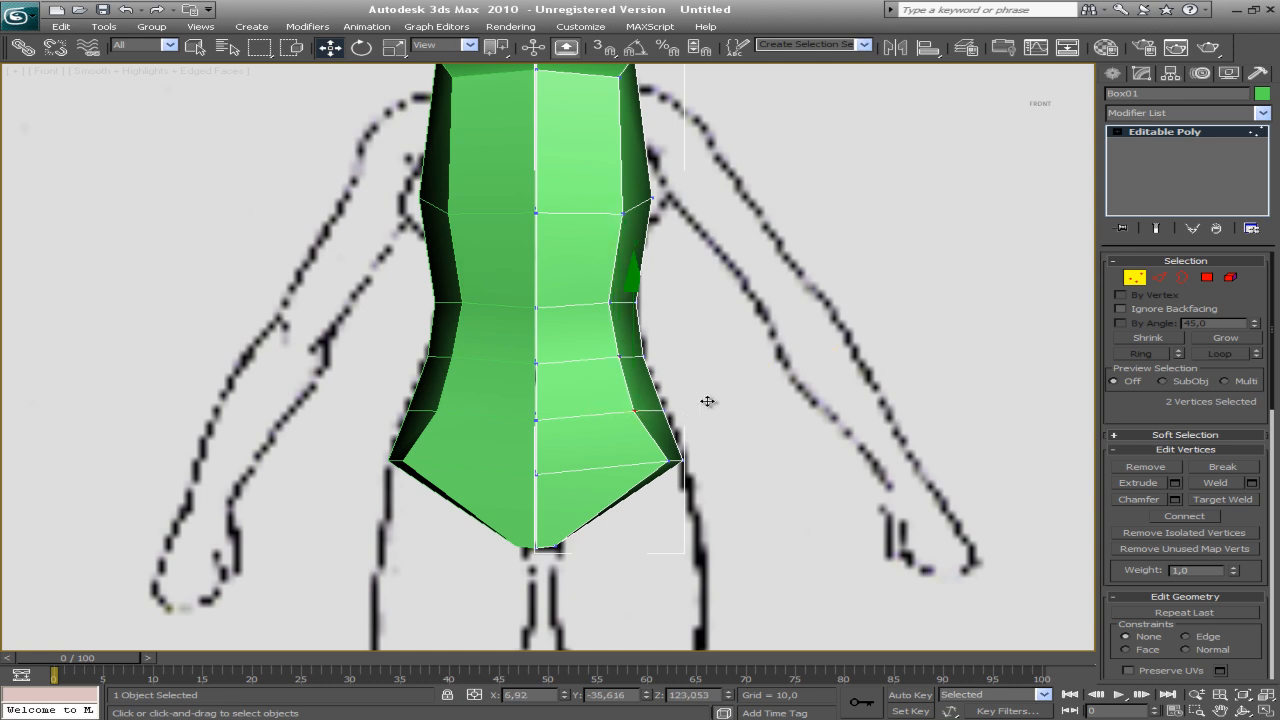
drag(727, 409, 732, 408)
click(668, 461)
drag(747, 460, 731, 460)
middle_drag(591, 249, 591, 328)
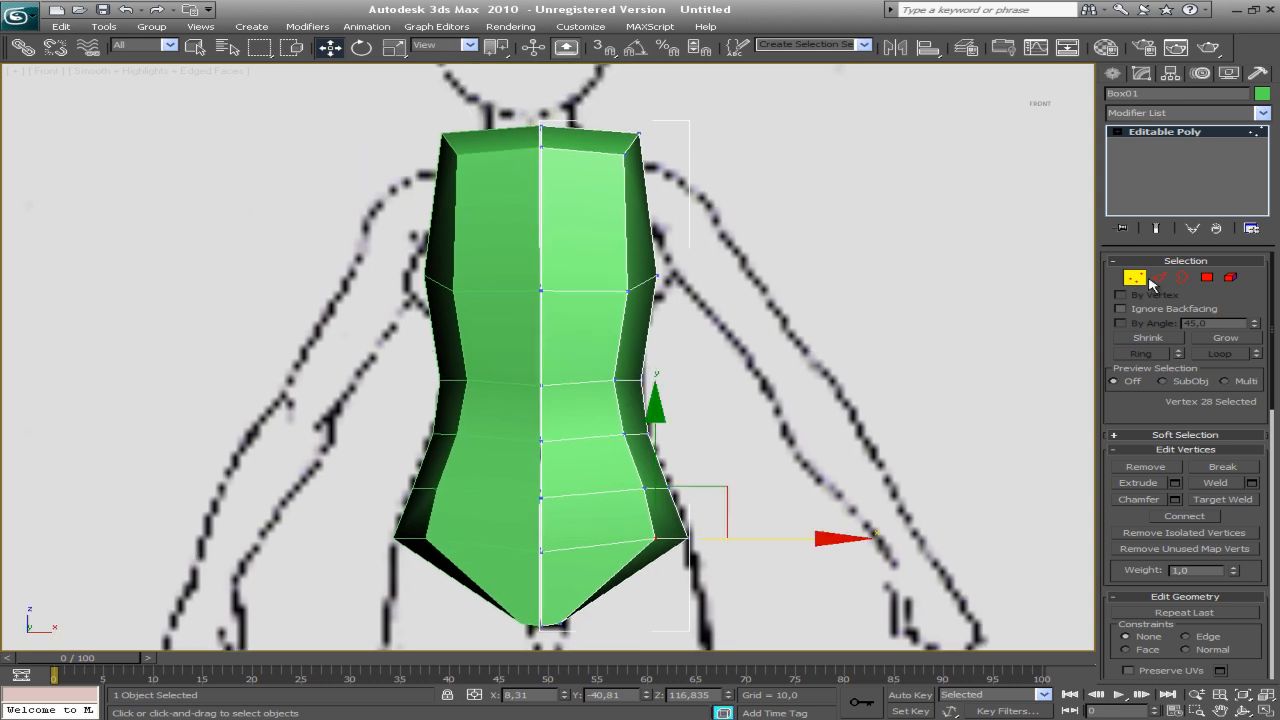
Connect the ring of edges between the chest and waist, and pull the new loop's outer vertices inward to the reference outline
click(1158, 278)
click(618, 333)
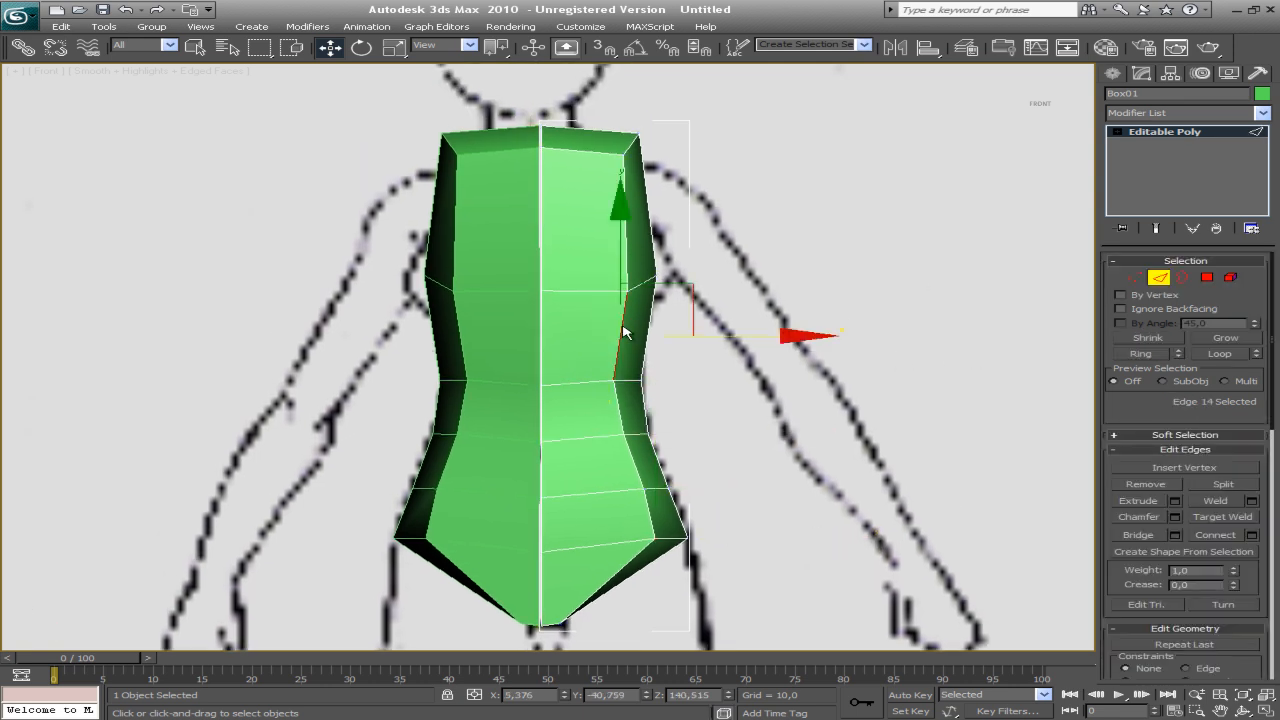
click(1138, 354)
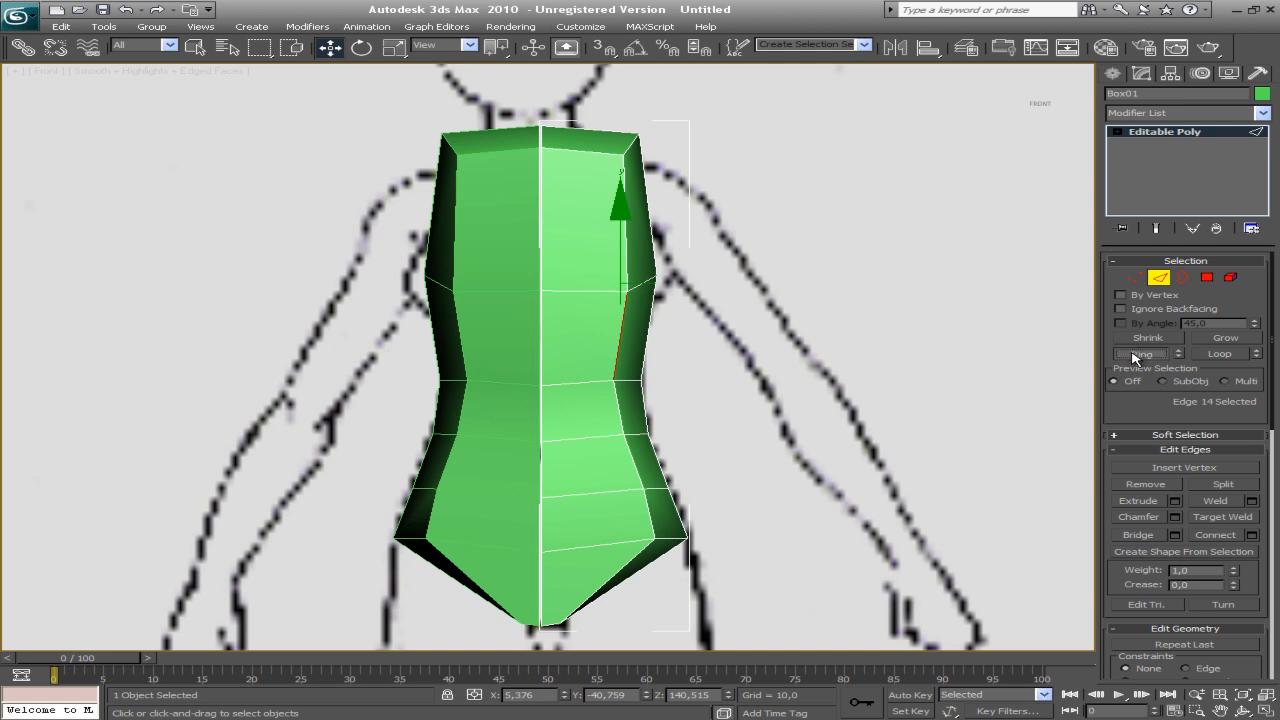
click(1214, 535)
key(1)
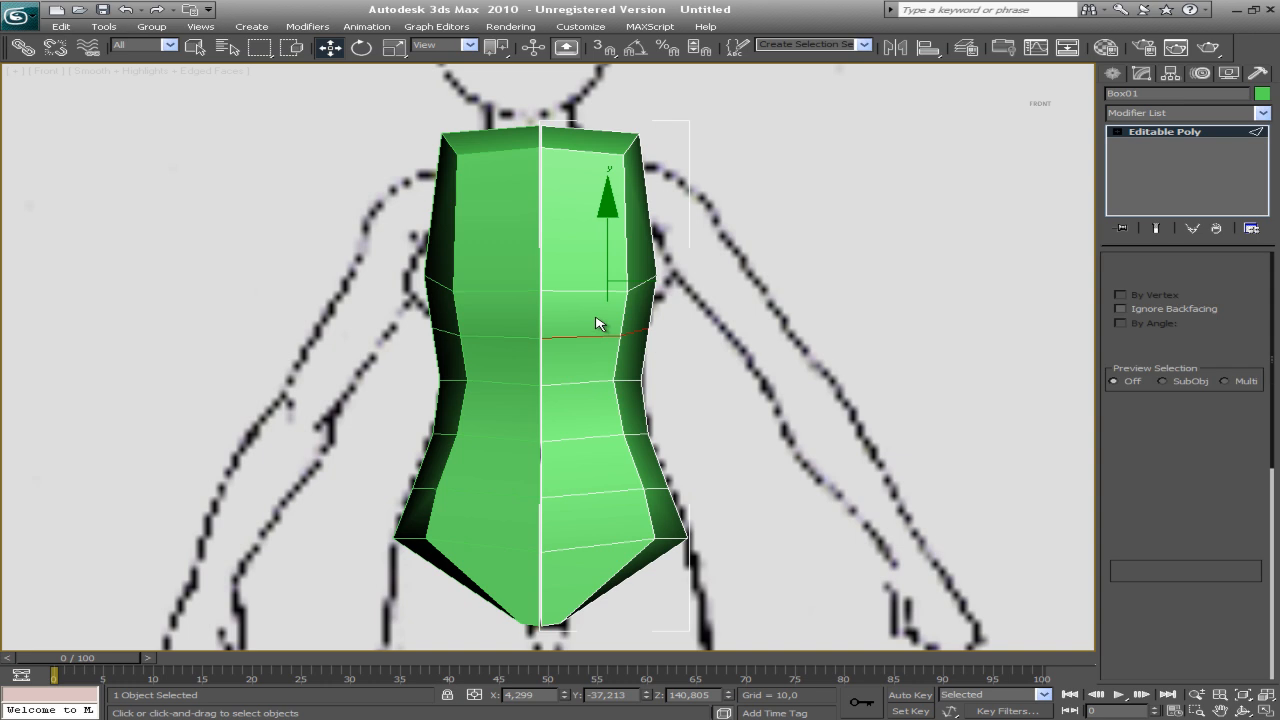
drag(596, 318, 723, 333)
Lower the six vertices along the torso's upper end to about Z 161 to match the shoulder line
middle_drag(522, 164, 323, 120)
drag(320, 109, 586, 190)
scroll(585, 232, down, 2)
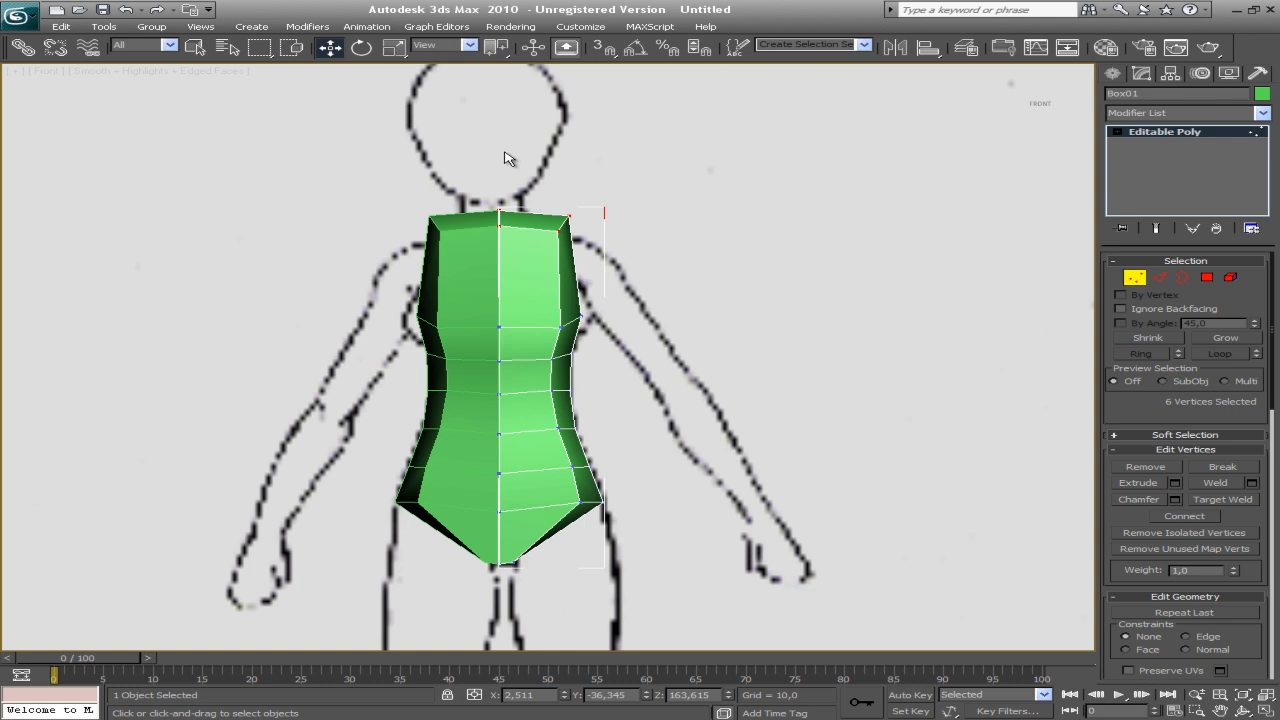
drag(531, 117, 533, 130)
middle_drag(538, 279, 573, 191)
middle_drag(492, 168, 502, 268)
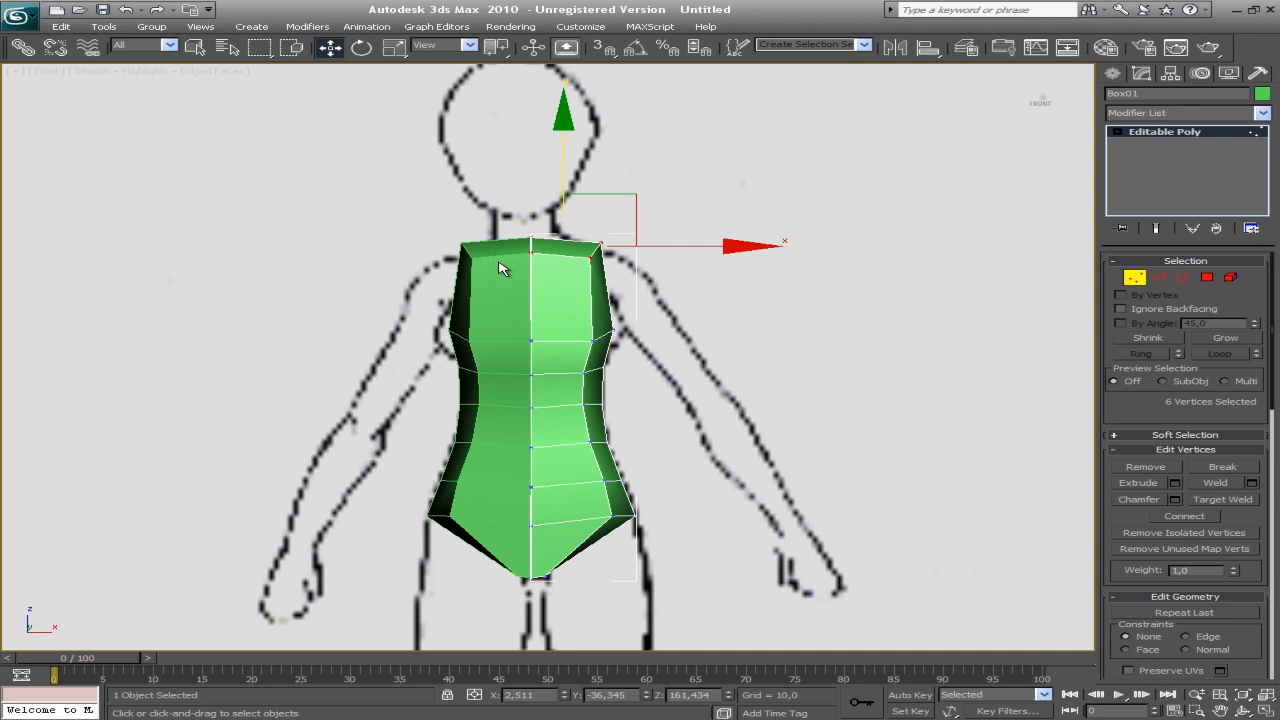
scroll(497, 248, up, 3)
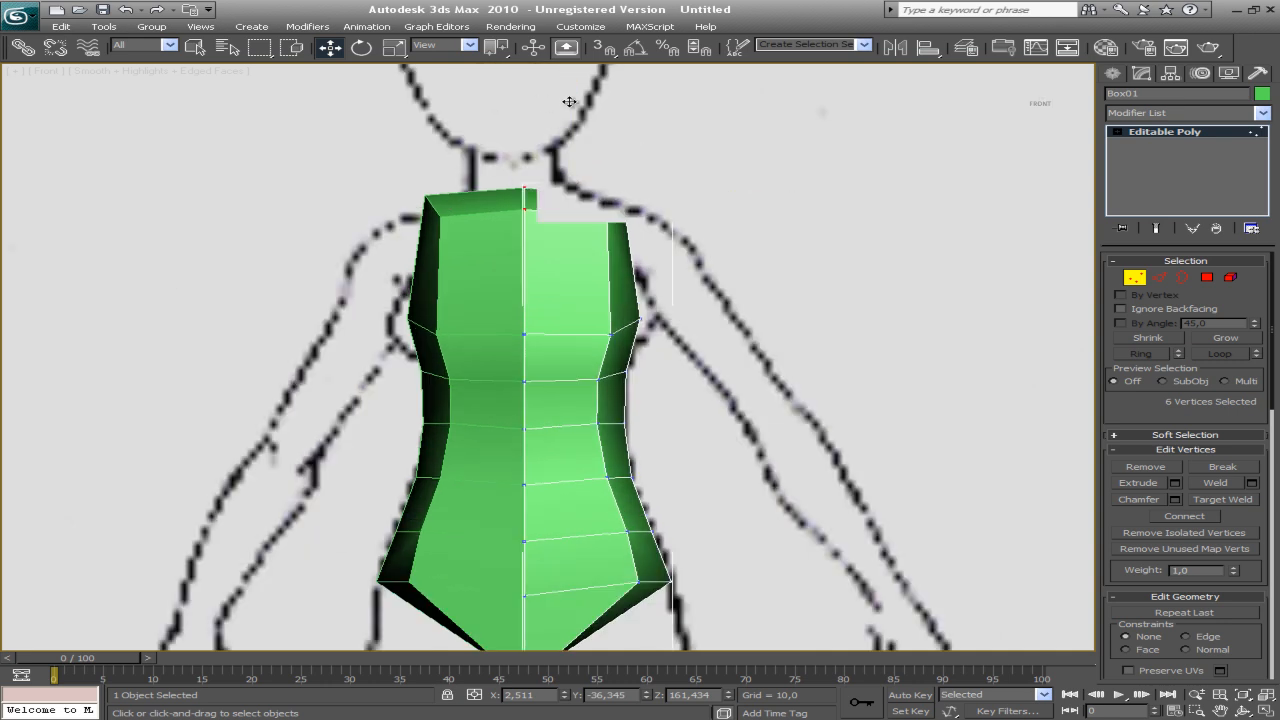
drag(569, 102, 569, 105)
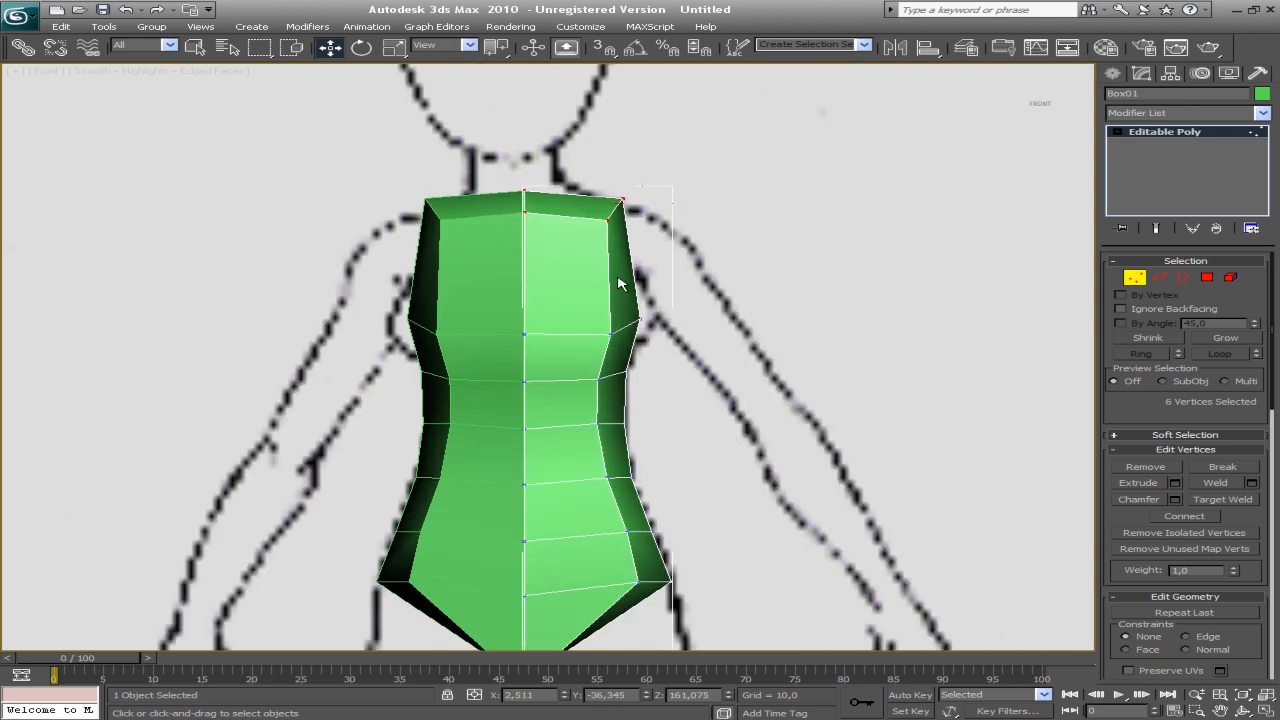
Connect the ring of edges between the chest and shoulders, and move the new loop's three outer vertices about 0.76 outward and 1.96 down
click(1158, 277)
click(606, 279)
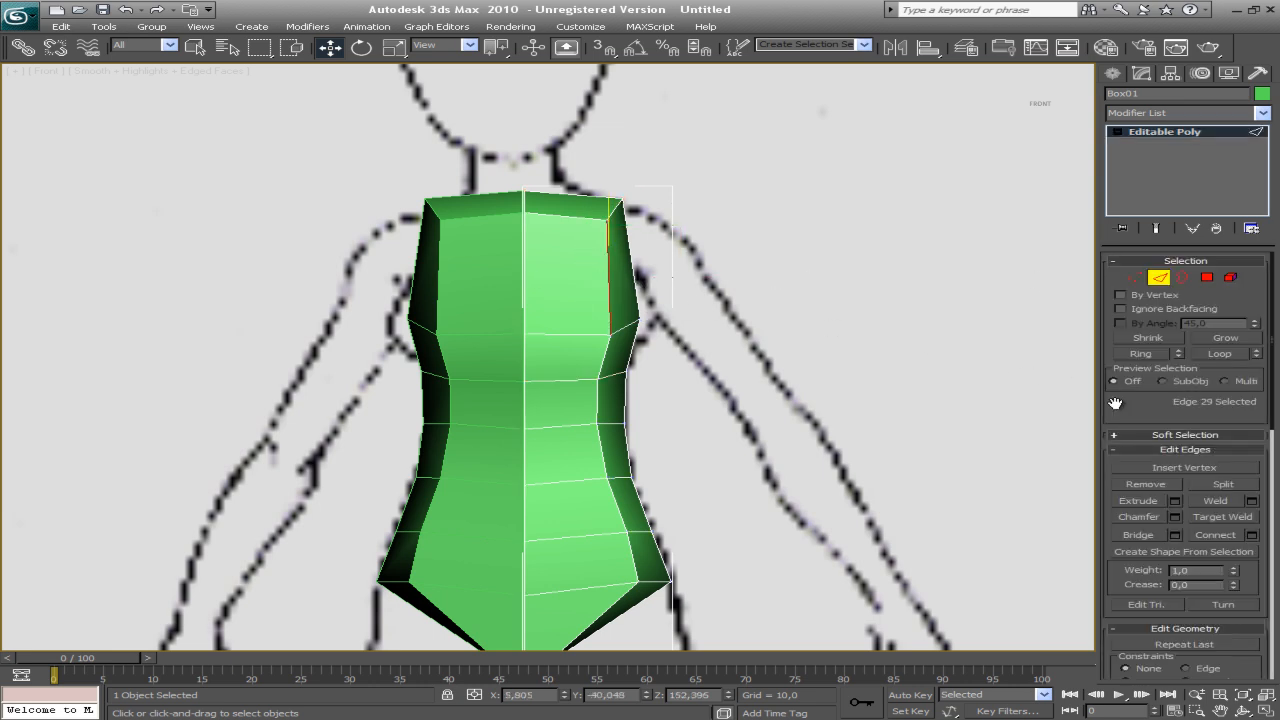
click(1140, 354)
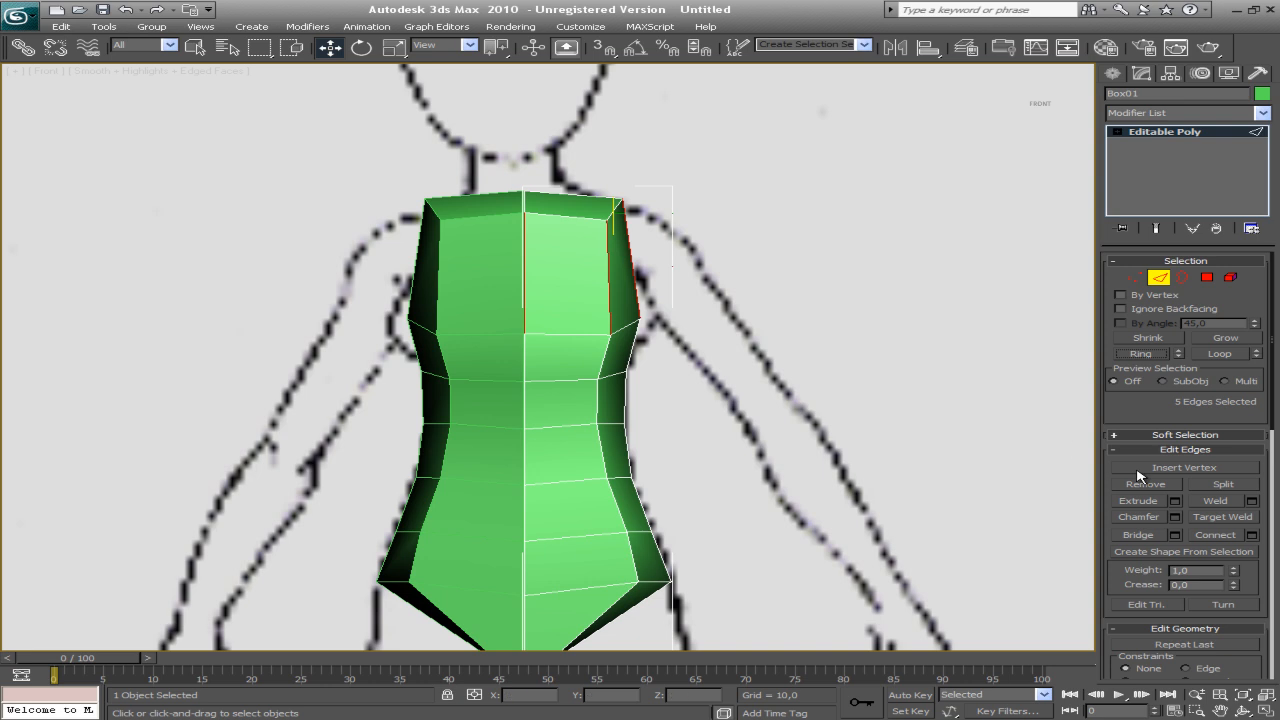
click(1210, 535)
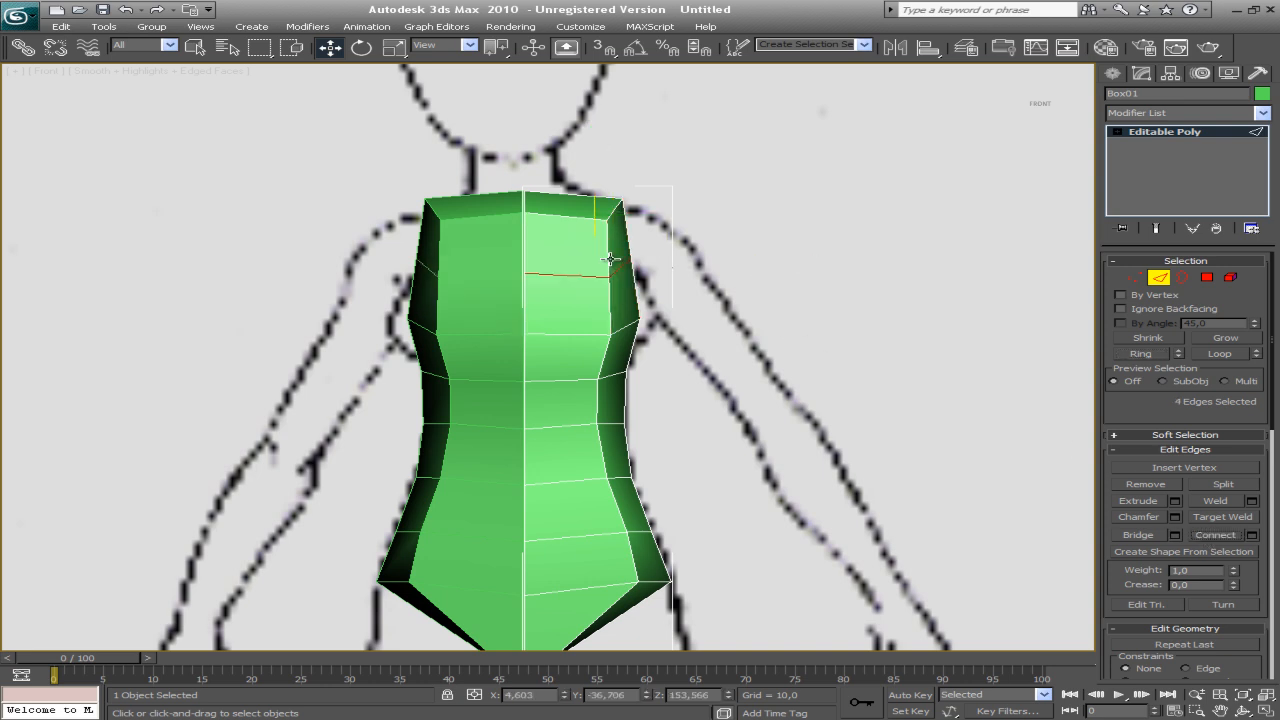
key(1)
drag(582, 249, 672, 300)
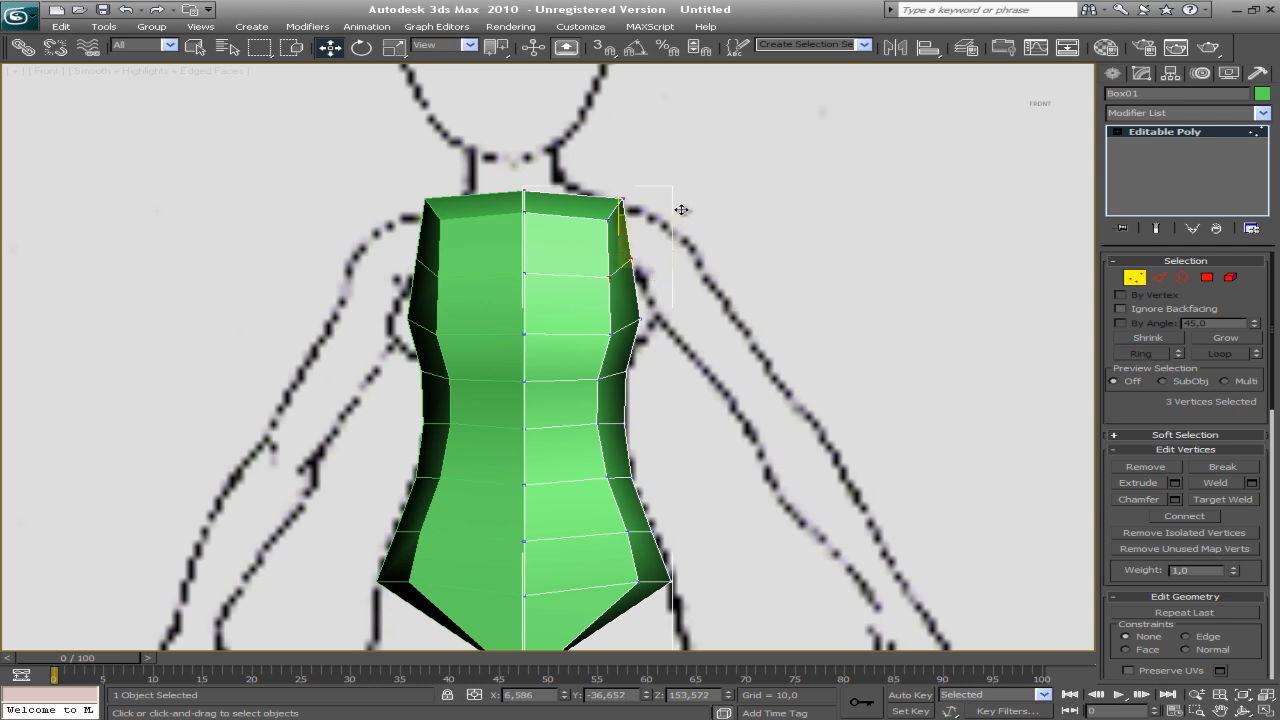
drag(674, 209, 686, 237)
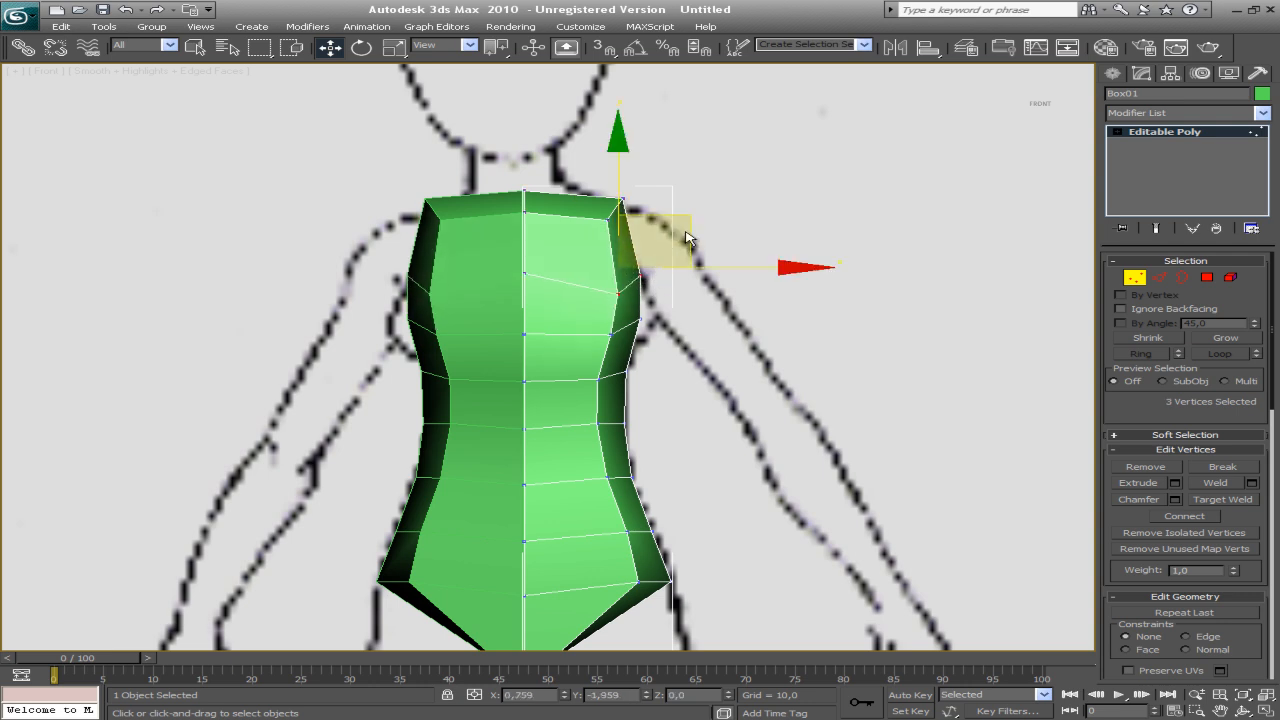
Lower the three outer shoulder corner vertices by about 0.44 to slope the shoulder
drag(577, 174, 629, 233)
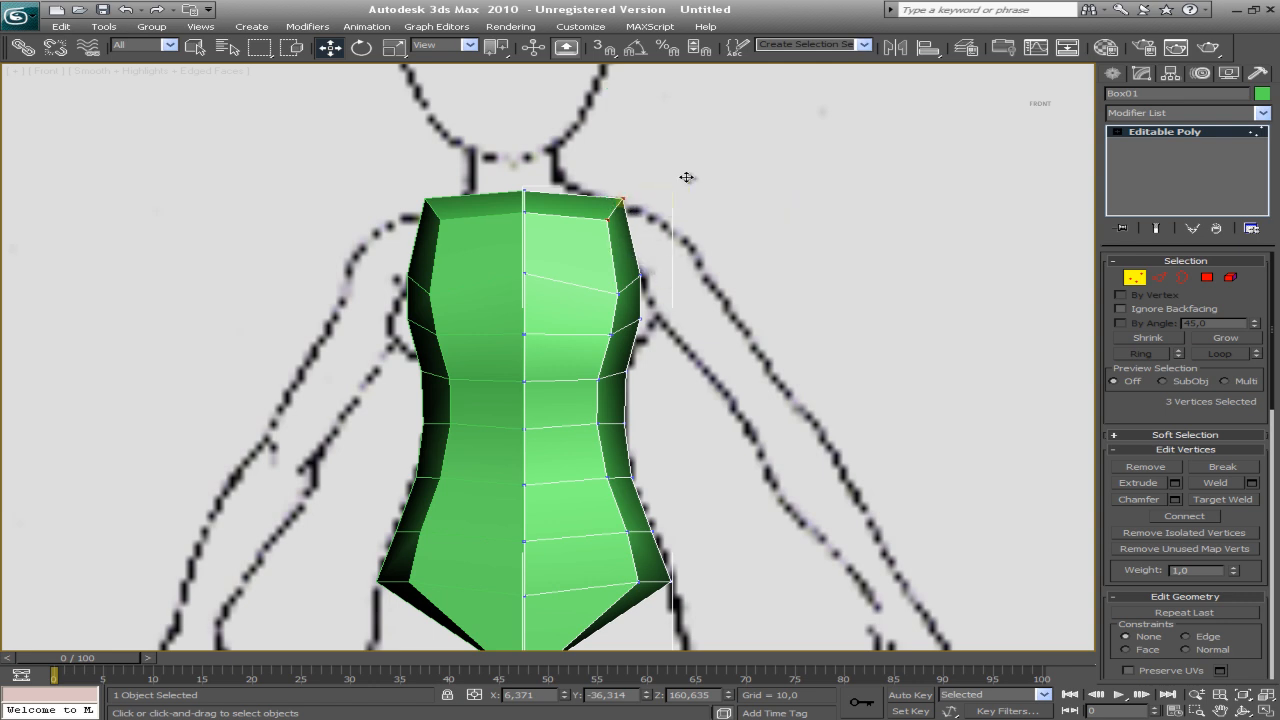
drag(683, 163, 683, 166)
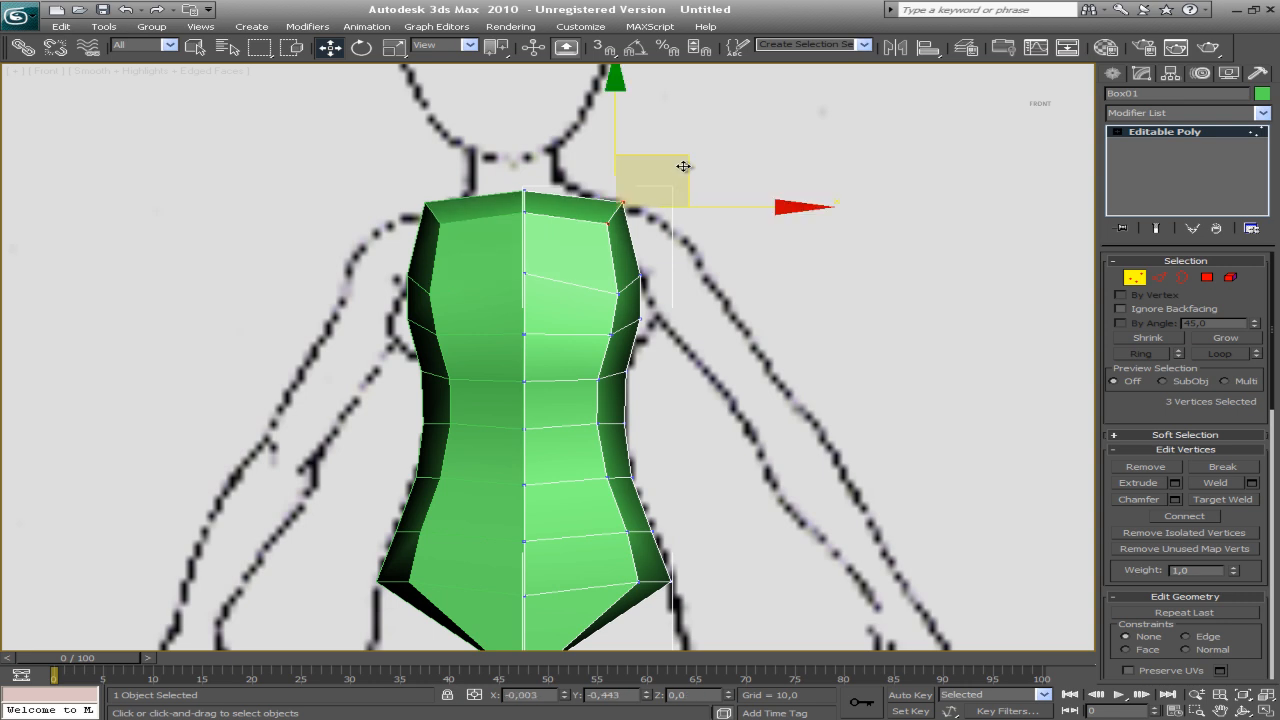
middle_drag(583, 355, 566, 266)
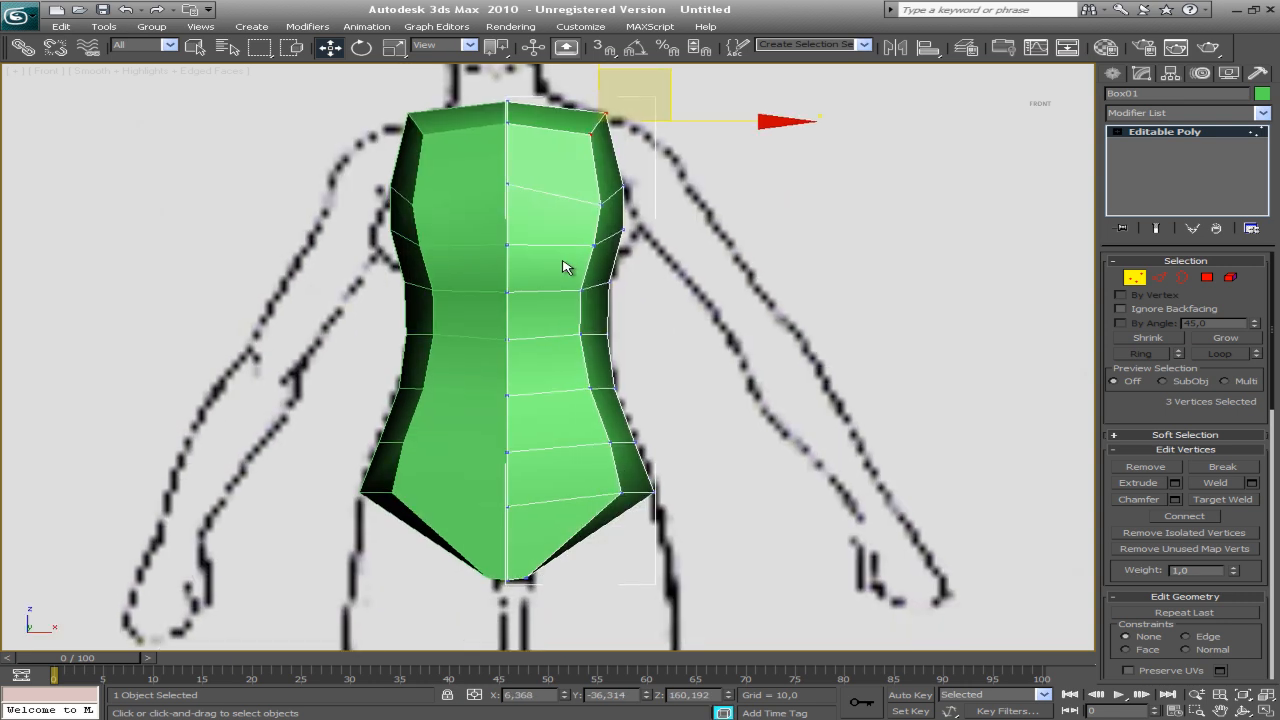
In the perspective view, raise the two front crotch vertices of the torso half to about Z 107.97
scroll(568, 308, down, 2)
middle_drag(554, 317, 616, 312)
scroll(490, 310, down, 2)
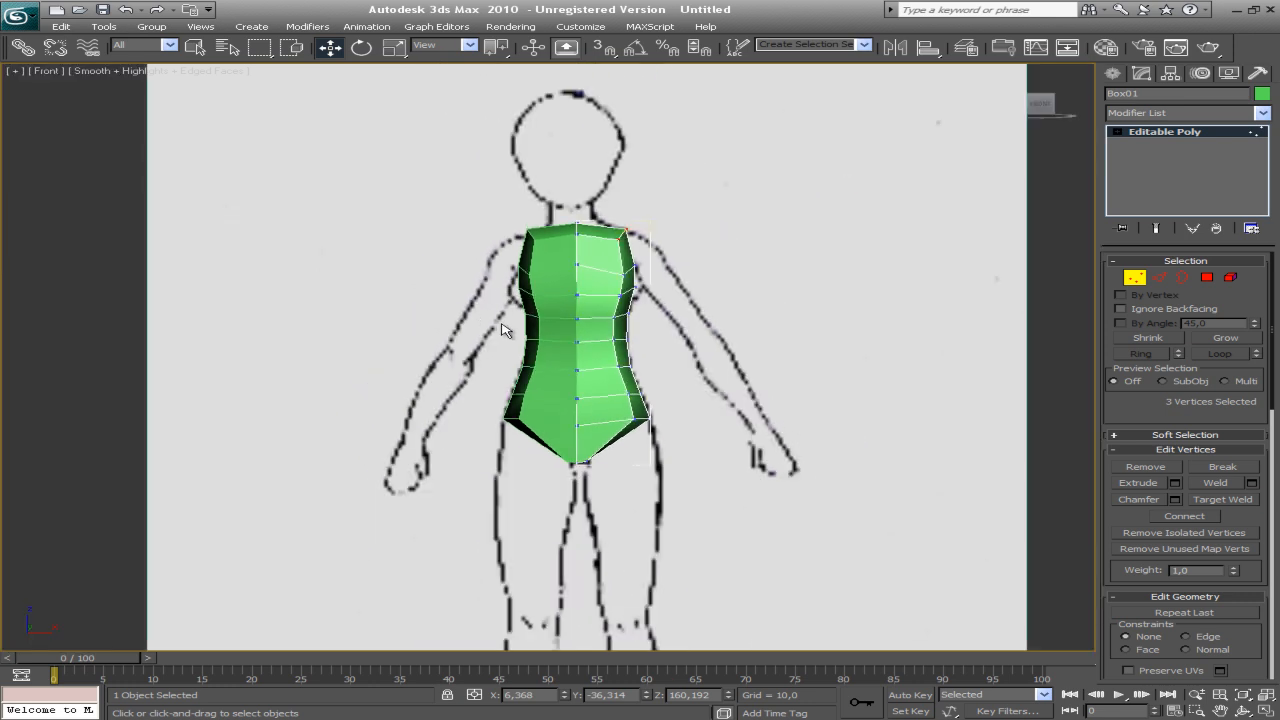
key(p)
scroll(561, 398, up, 4)
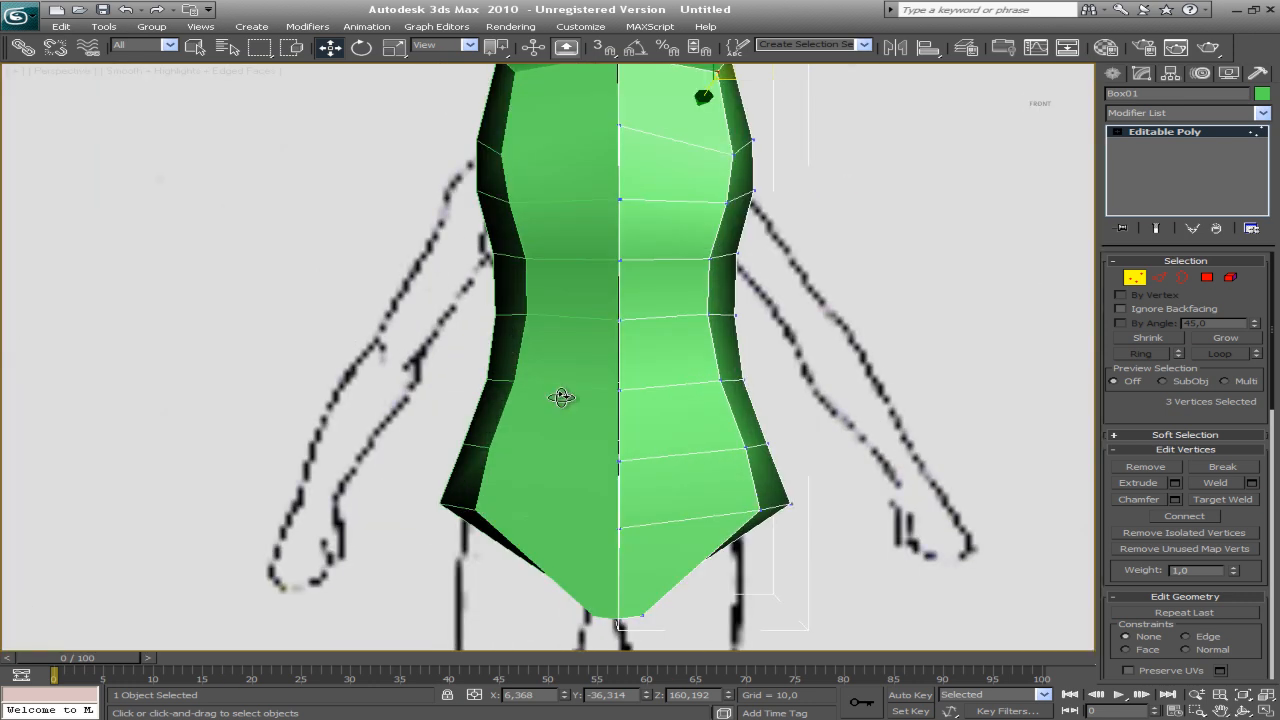
alt+middle_drag(583, 409, 678, 467)
click(670, 465)
key(w)
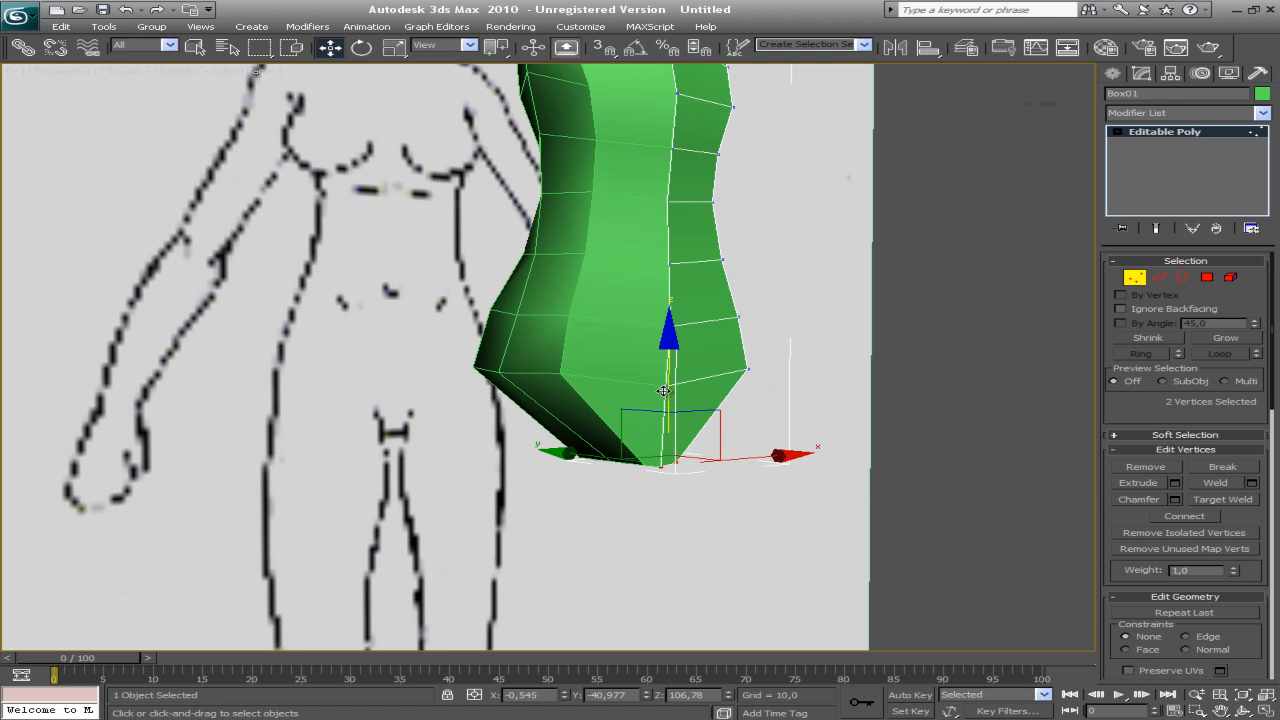
drag(667, 380, 667, 377)
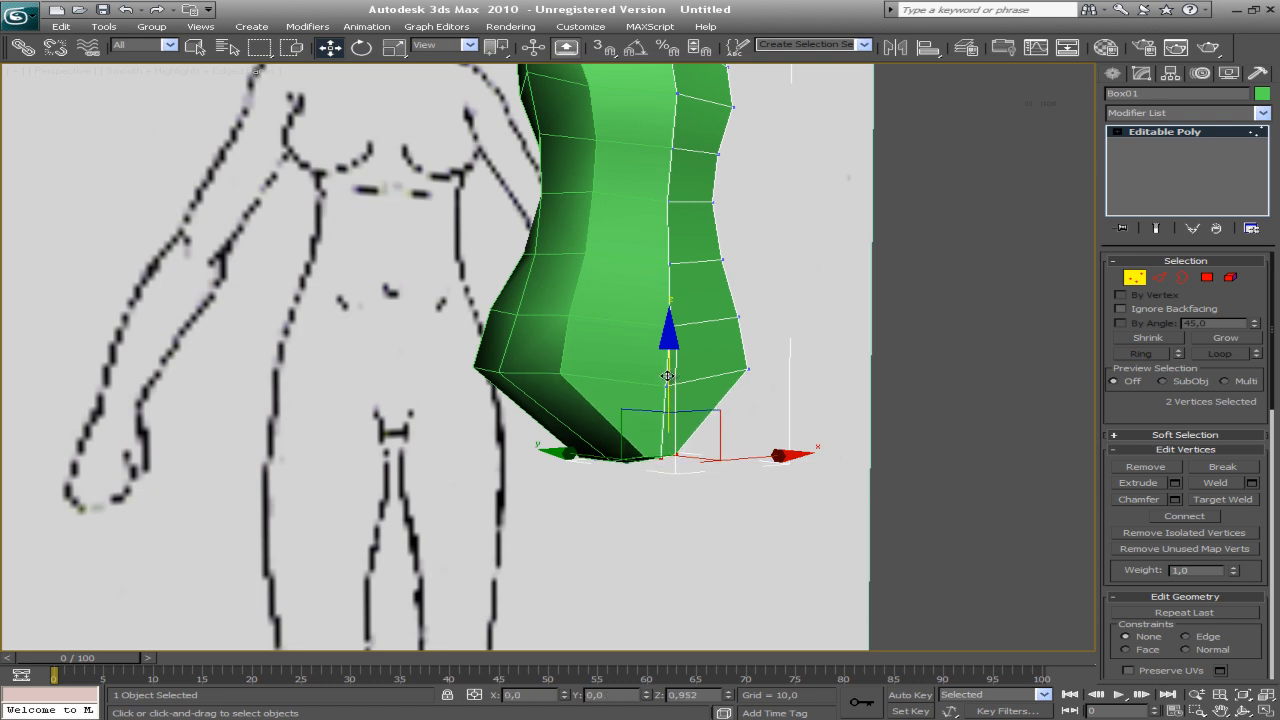
Shift the two front crotch vertices backward along Y by about 0.61
key(ctrl+r)
drag(596, 375, 509, 386)
right_click(686, 443)
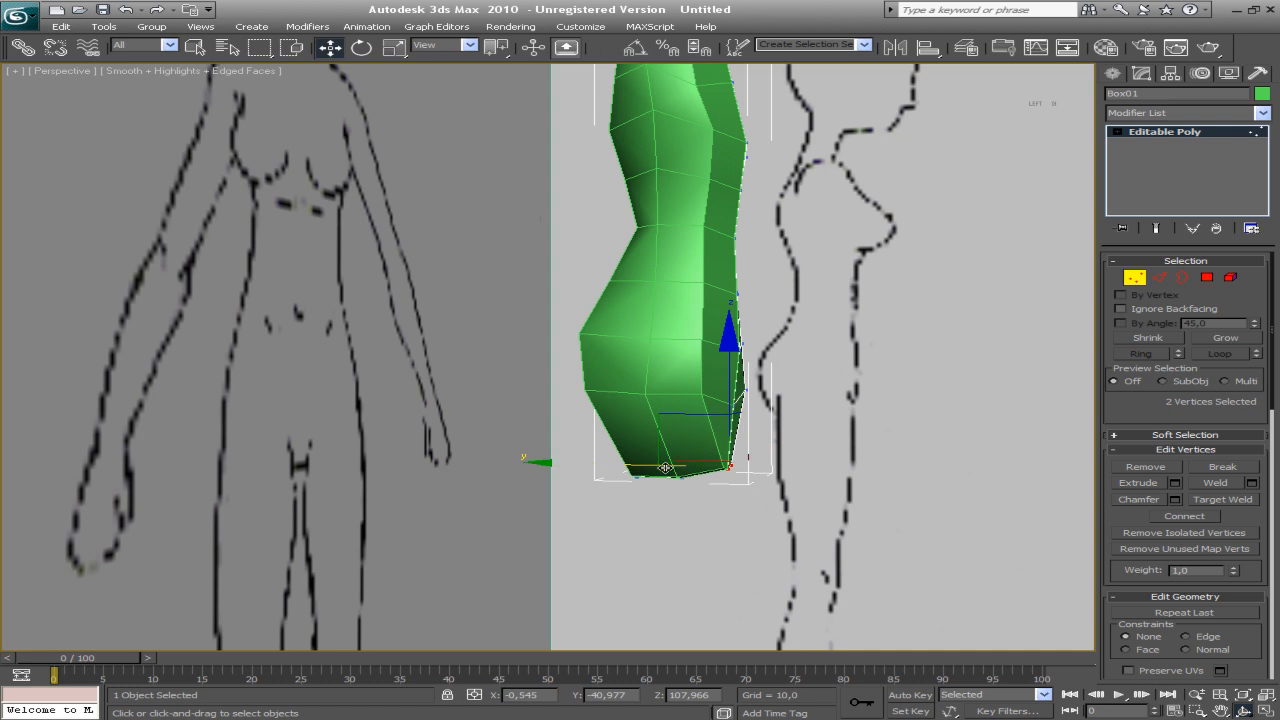
drag(614, 464, 637, 481)
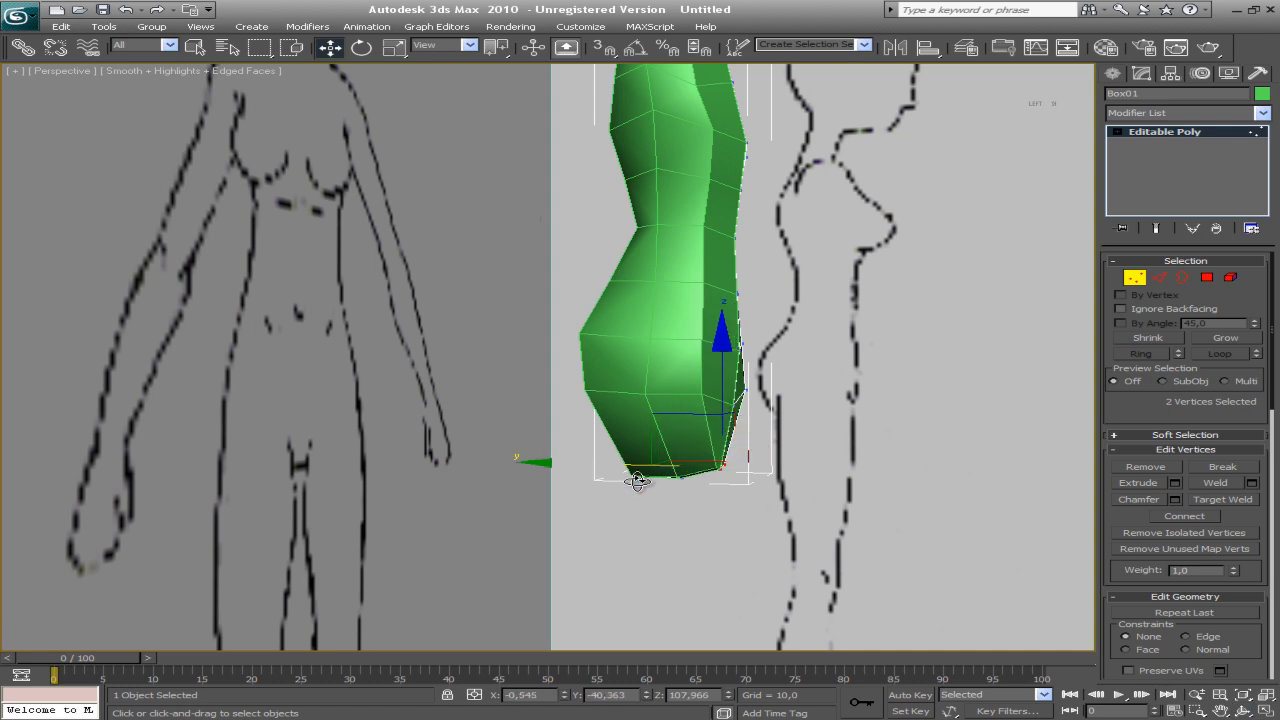
Raise the two rear crotch vertices to about Z 107.98 and shift them forward to about Y -33.27
key(ctrl+r)
drag(602, 436, 560, 390)
middle_drag(559, 384, 525, 373)
scroll(525, 373, up, 2)
right_click(648, 466)
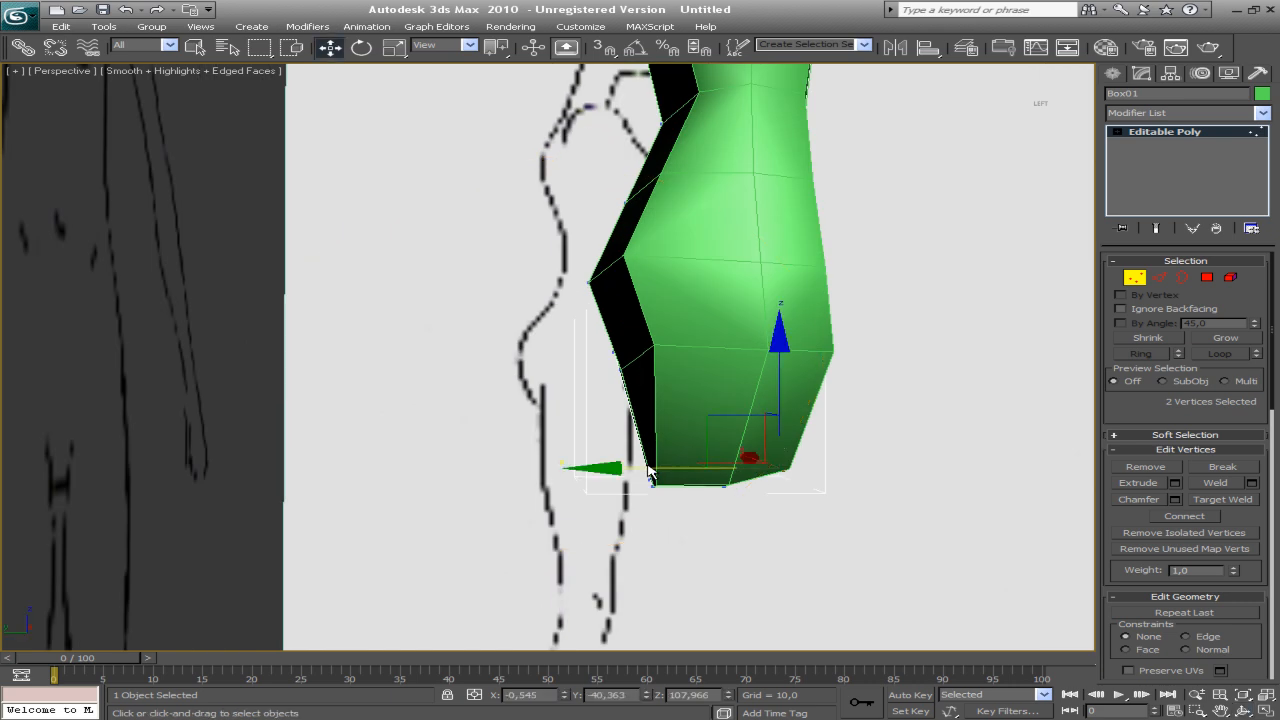
drag(622, 496, 664, 474)
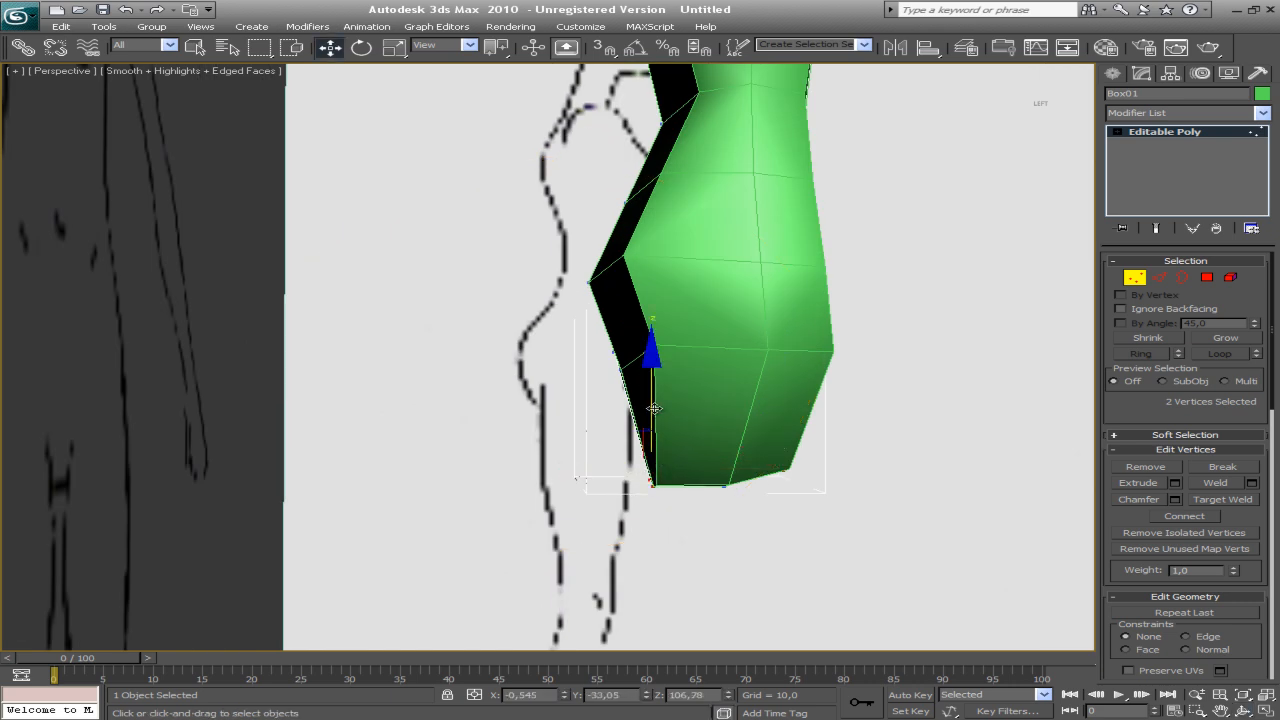
drag(649, 394, 653, 377)
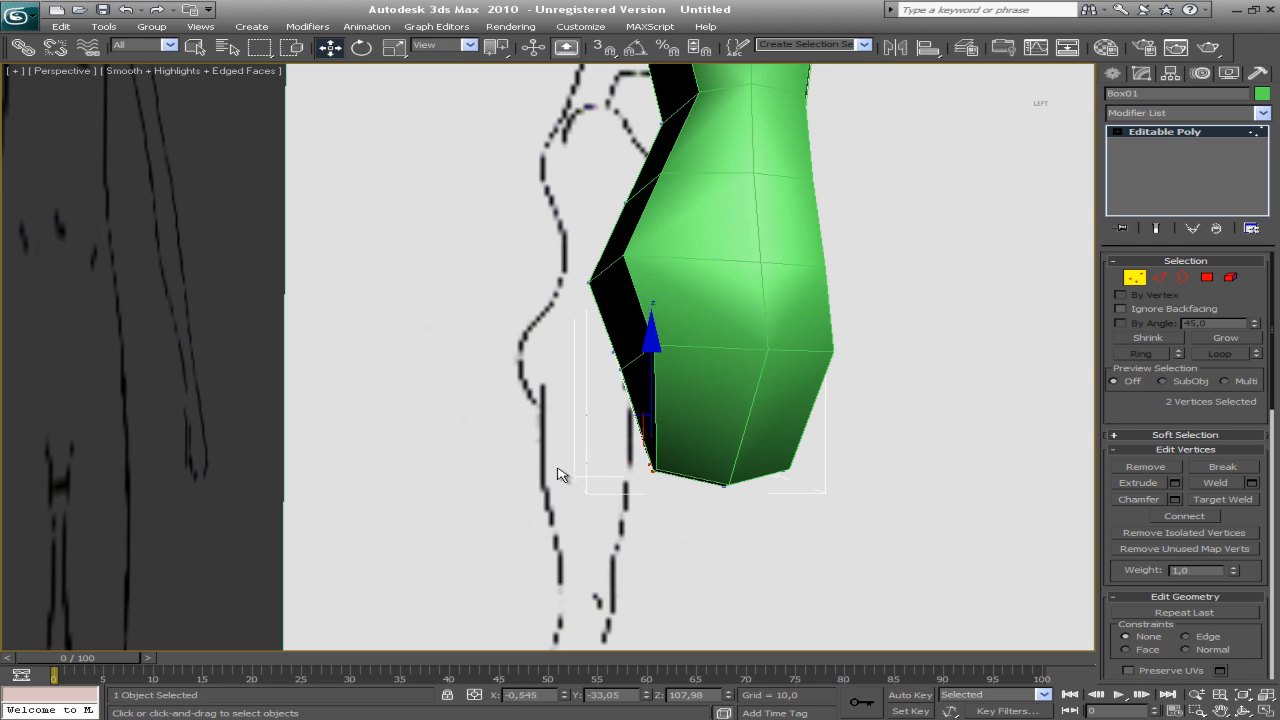
drag(553, 466, 558, 466)
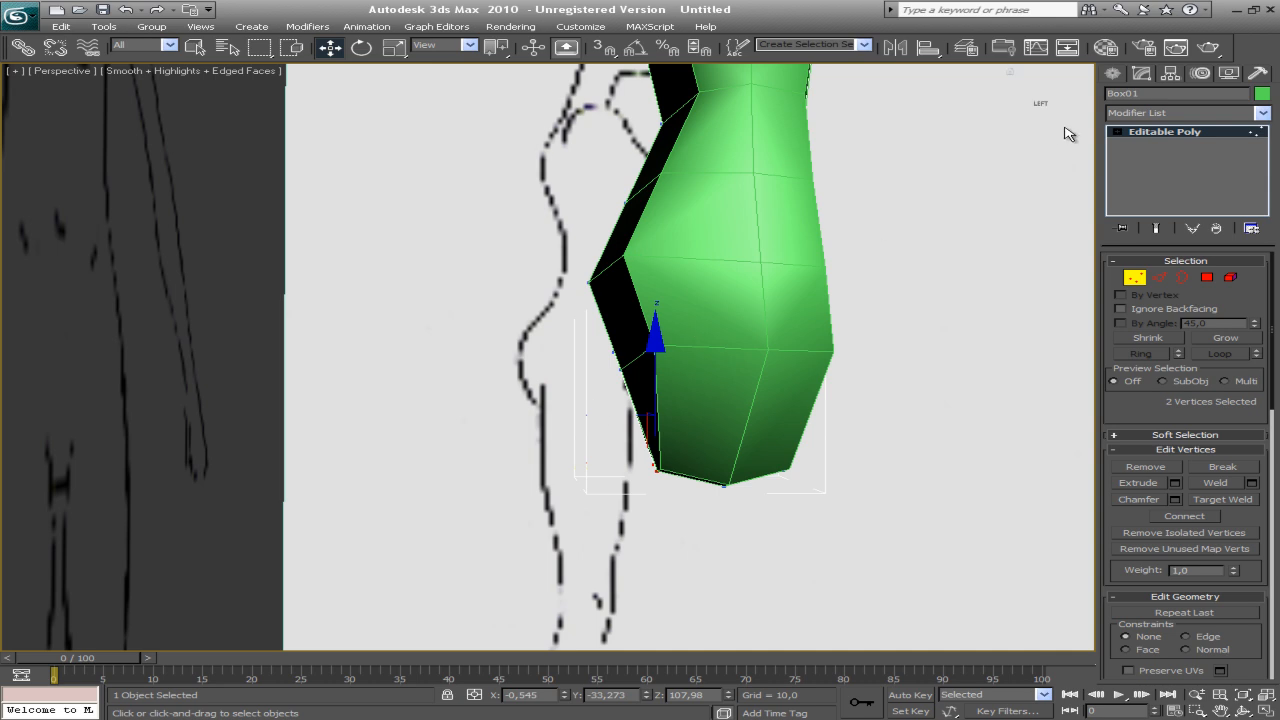
Switch to the mirrored torso half and pull its outer lower buttock vertex backward to about Y -31.39
click(1172, 135)
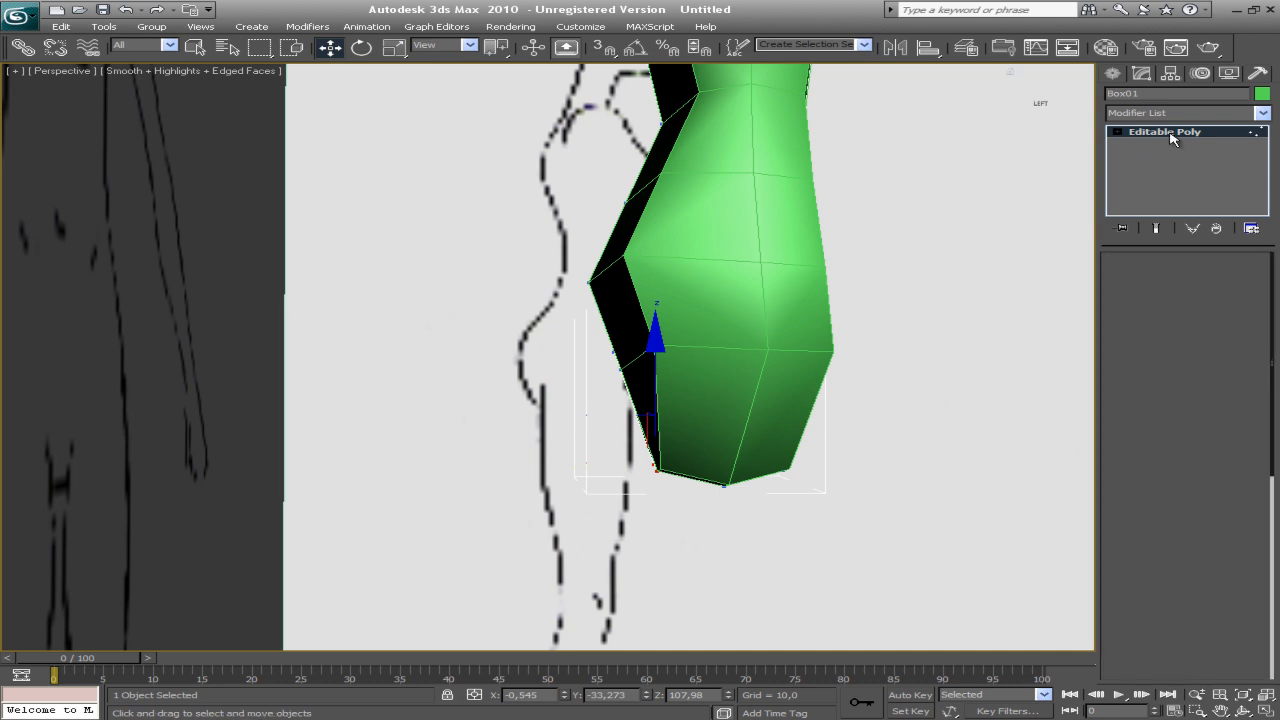
click(722, 284)
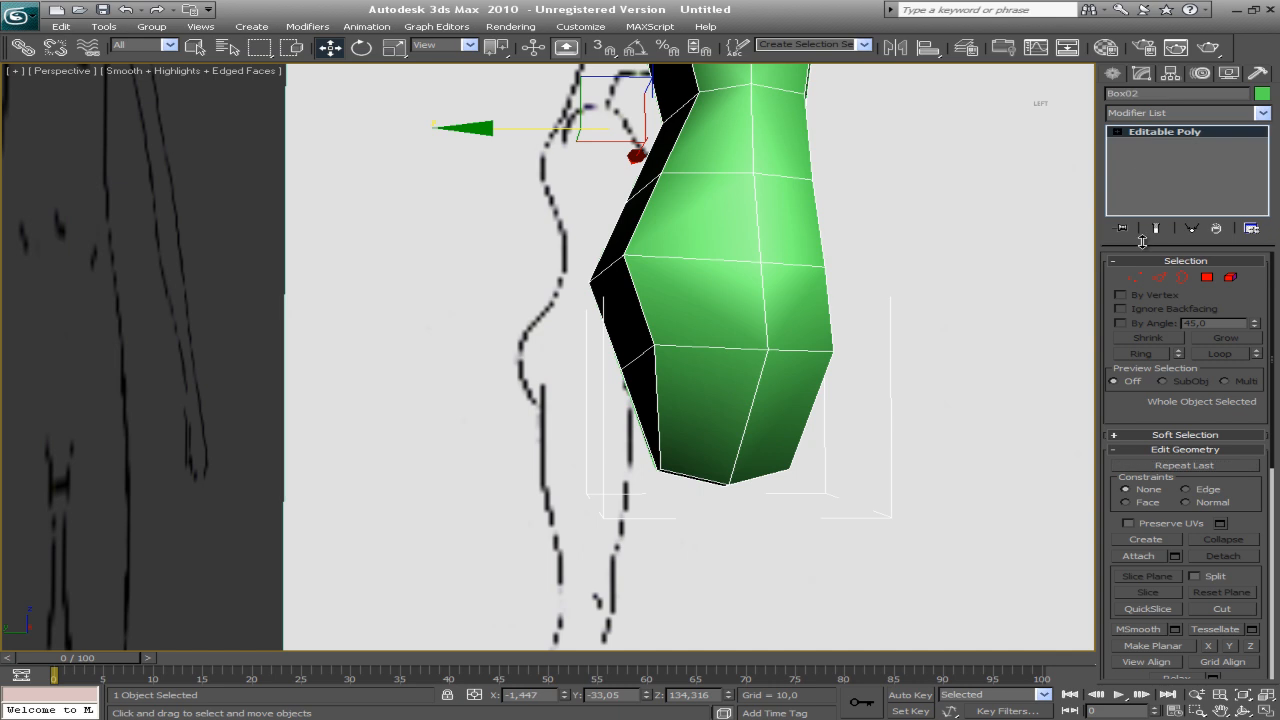
click(1136, 279)
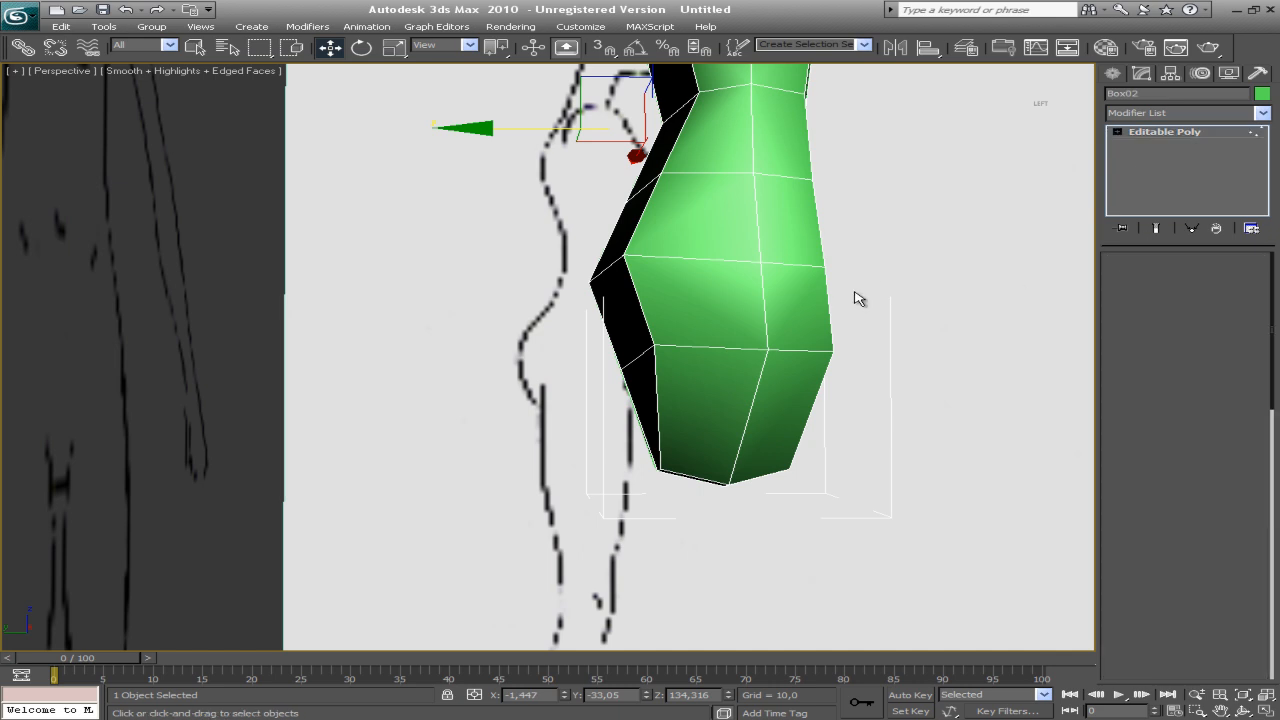
click(655, 346)
drag(609, 353, 541, 346)
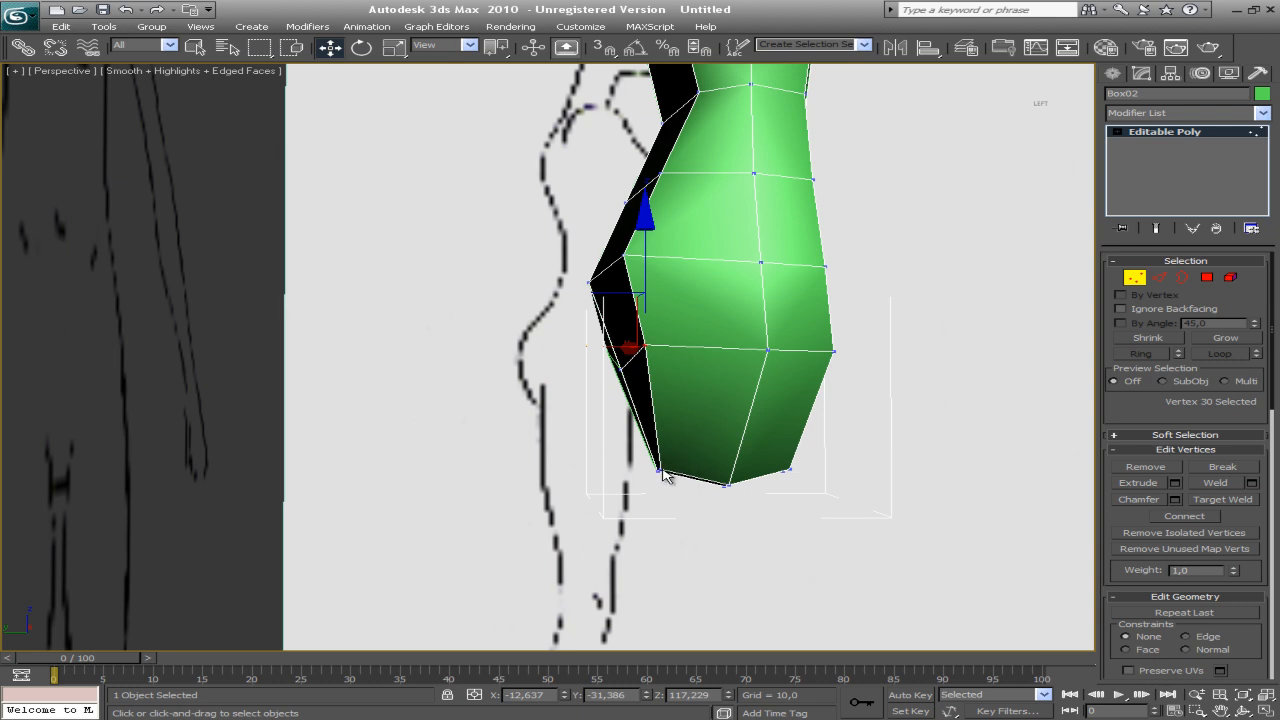
Move the mirrored half's outer rear crotch vertex forward and its outer front crotch vertex slightly backward along Y
click(662, 472)
drag(565, 469, 579, 468)
click(790, 469)
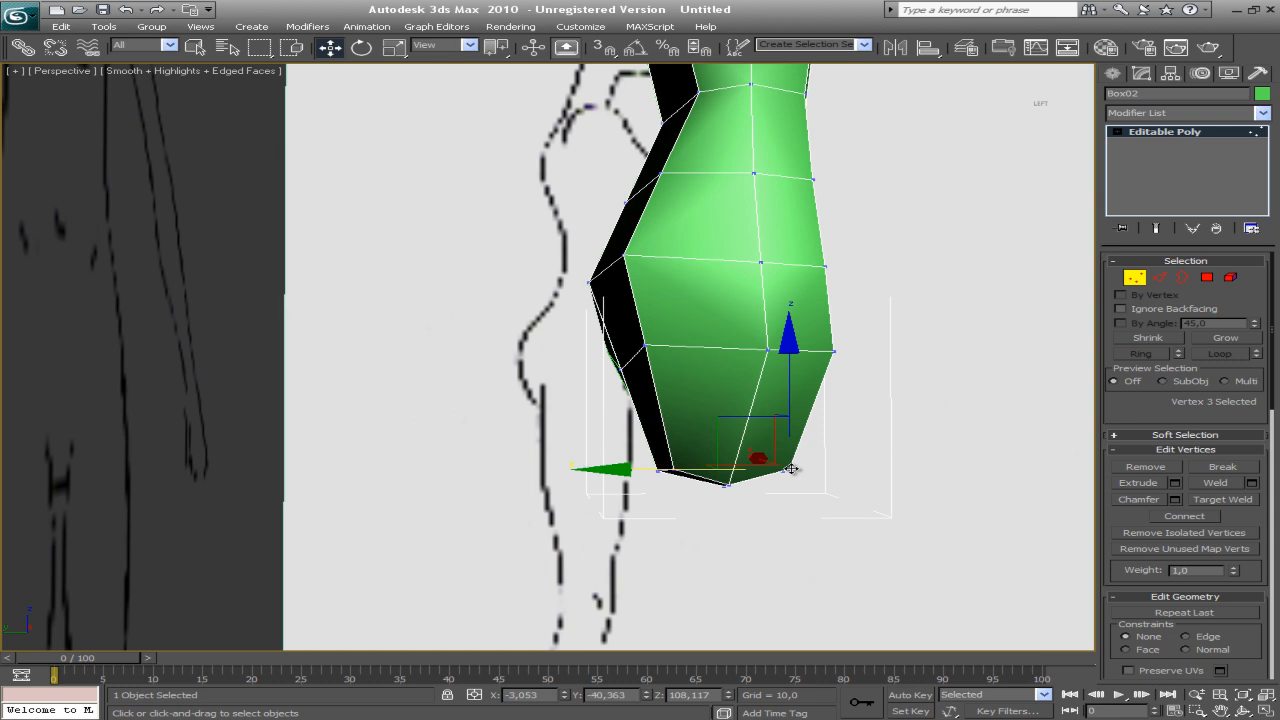
drag(680, 471, 674, 471)
Leave vertex editing and examine the whole torso's shape from the front against the reference drawing
mouse_move(829, 348)
alt+middle_down()
mouse_move(633, 382)
mouse_move(668, 376)
mouse_move(620, 306)
mouse_move(543, 282)
mouse_move(560, 372)
mouse_move(471, 349)
mouse_move(530, 368)
alt+middle_up()
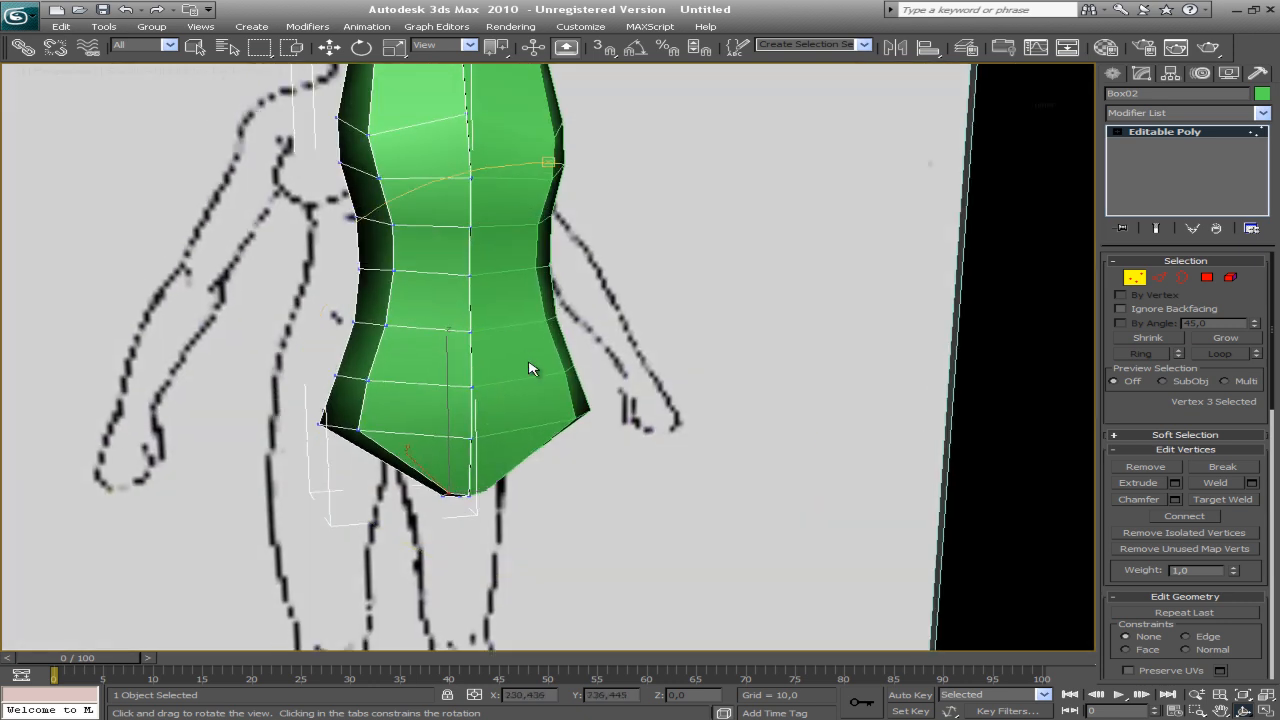
middle_drag(560, 419, 602, 499)
click(1183, 136)
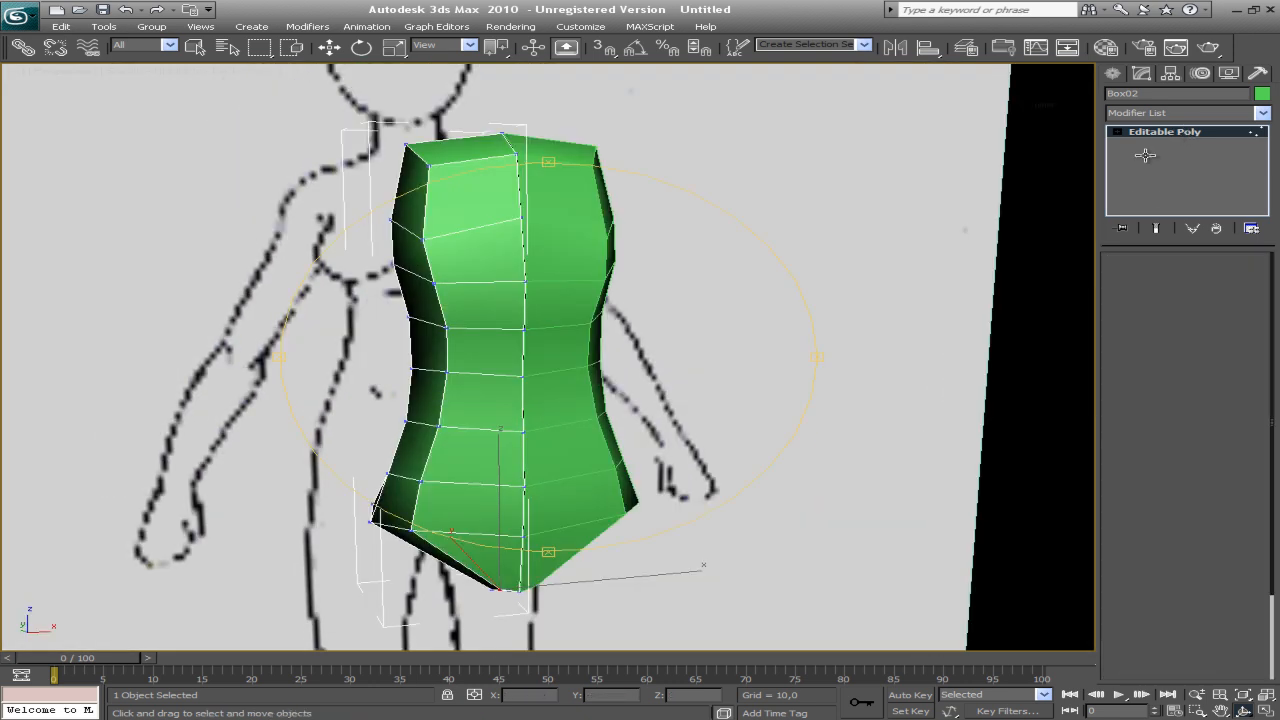
right_click(694, 276)
middle_drag(601, 249, 631, 268)
key(q)
scroll(645, 265, down, 3)
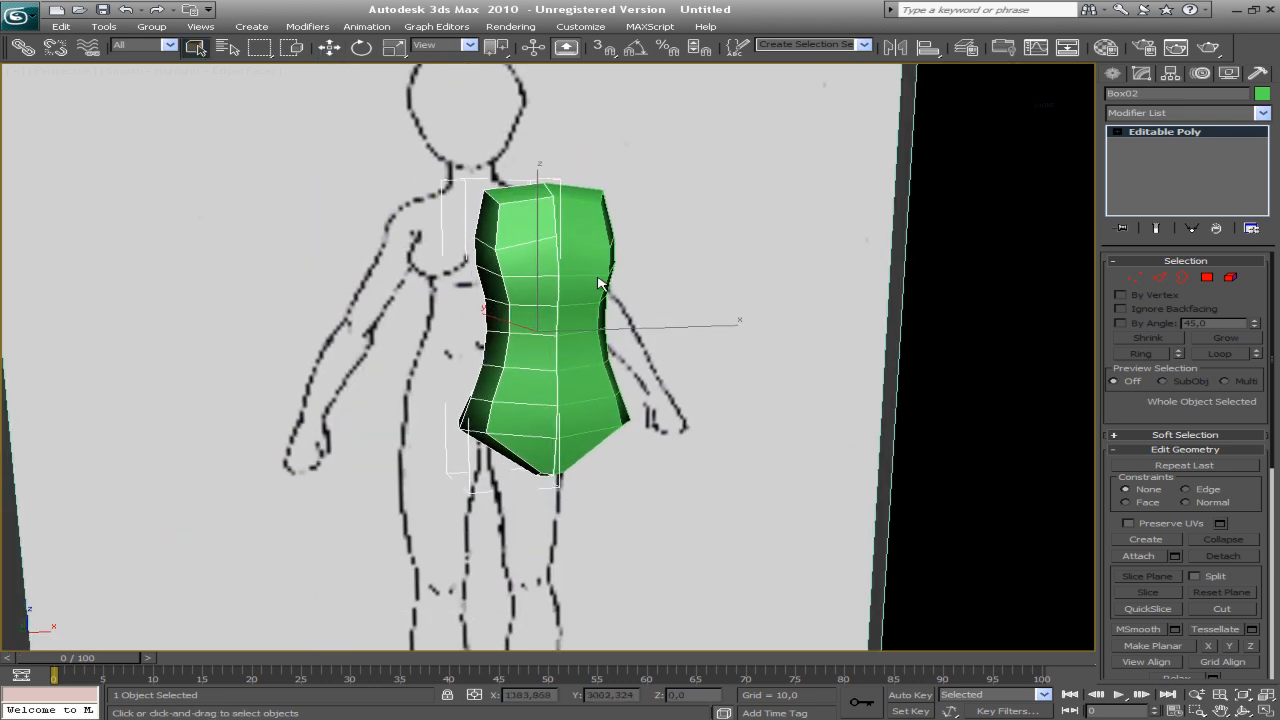
middle_drag(554, 286, 562, 284)
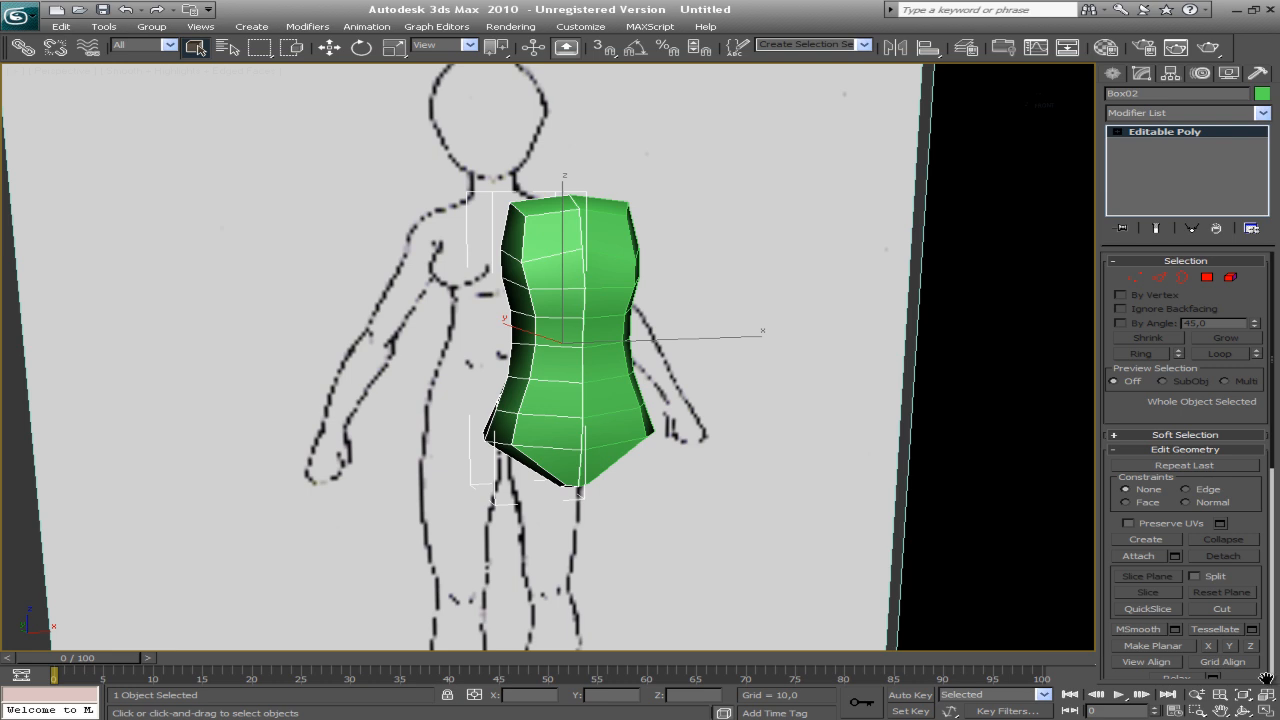
middle_drag(688, 448, 645, 459)
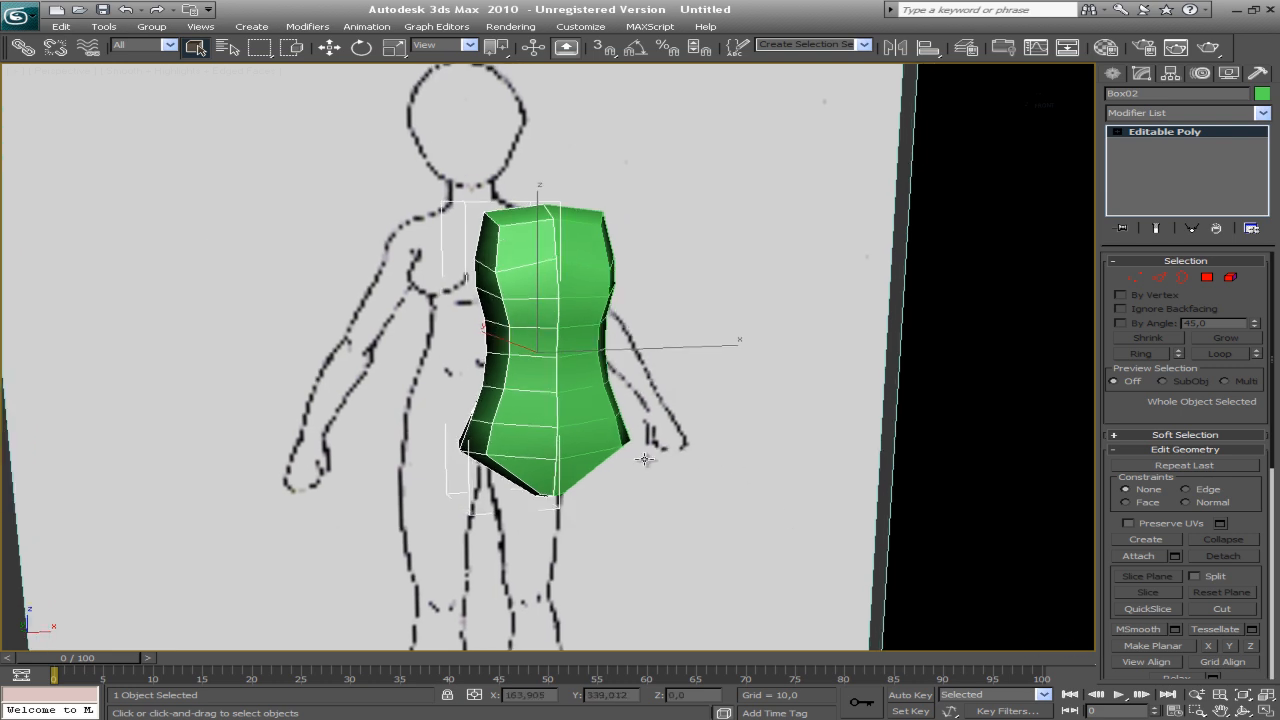